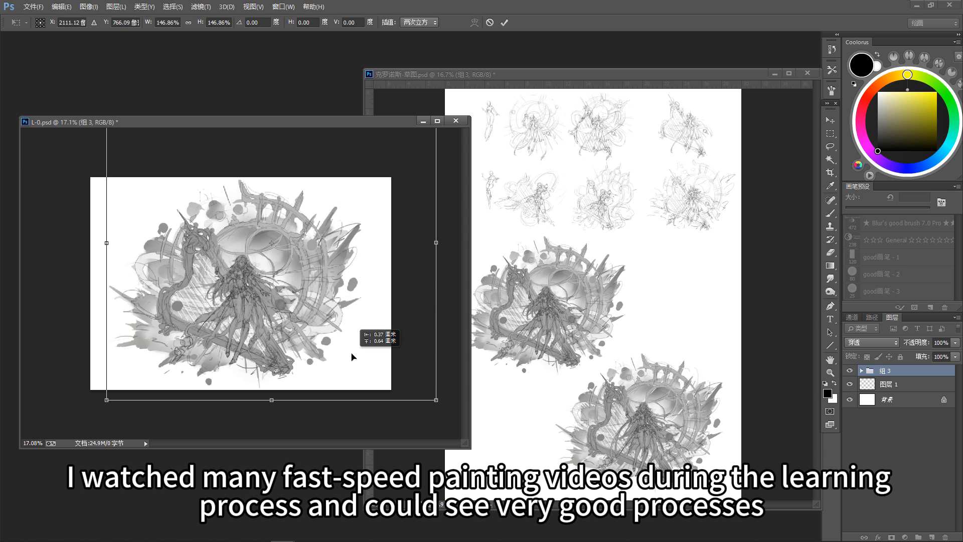
Step: Scale the sketch group 组 3 to 159.91% and position it on the canvas of L-0.psd
{"action": "left_click_drag", "start_coordinate": [381, 351], "coordinate": [351, 358]}
{"action": "left_click_drag", "start_coordinate": [431, 397], "coordinate": [457, 422]}
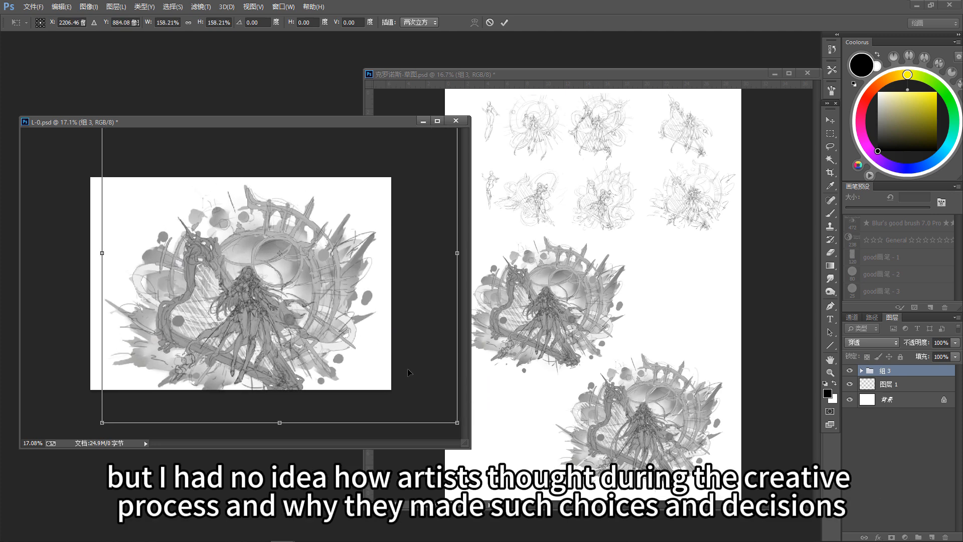
{"action": "mouse_move", "coordinate": [369, 362]}
{"action": "left_mouse_down"}
{"action": "mouse_move", "coordinate": [365, 341]}
{"action": "mouse_move", "coordinate": [366, 349]}
{"action": "left_mouse_up"}
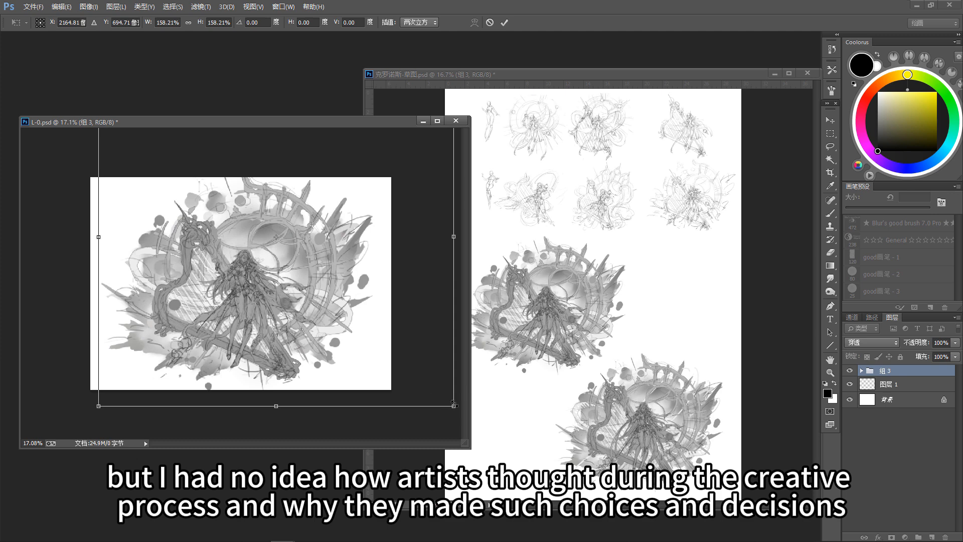
{"action": "left_click_drag", "start_coordinate": [455, 409], "coordinate": [460, 413]}
{"action": "left_click_drag", "start_coordinate": [375, 376], "coordinate": [369, 369]}
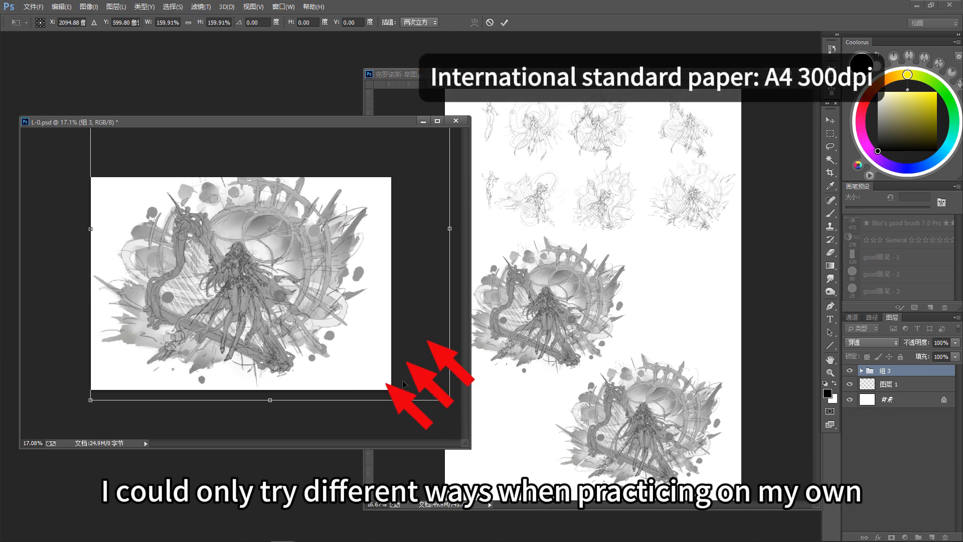
{"action": "key", "text": "Return"}
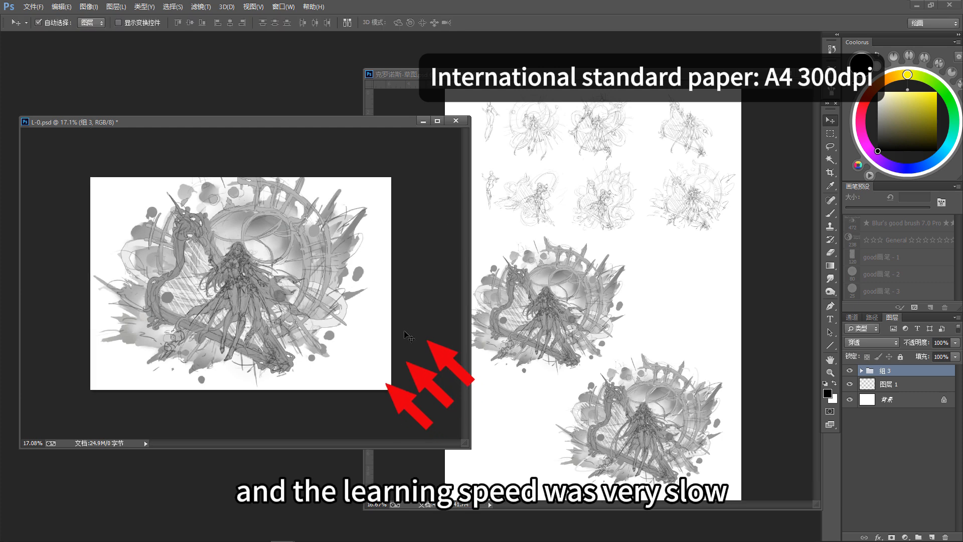
Step: Extend the canvas height above and below with the Crop tool so the whole sketch fits inside
{"action": "scroll", "coordinate": [313, 319], "scroll_direction": "down", "scroll_amount": 1}
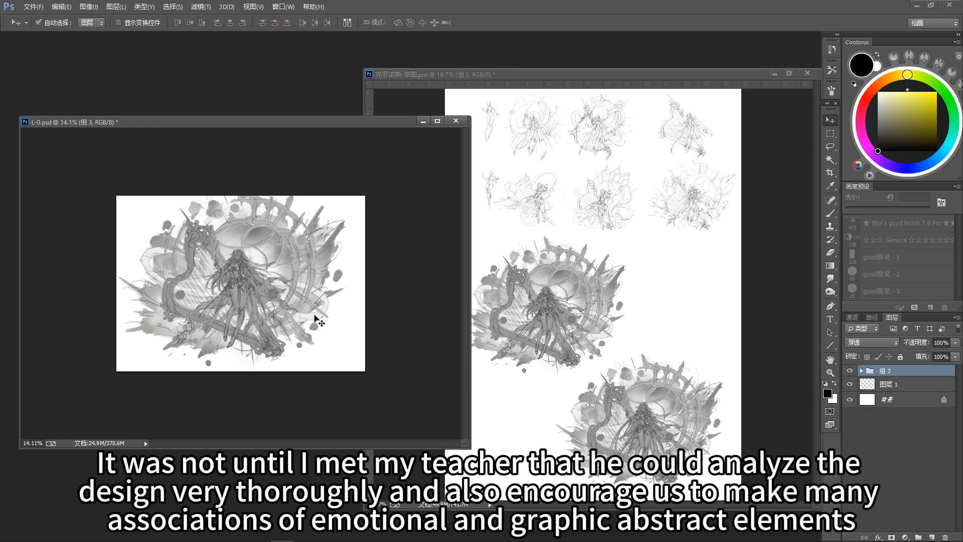
{"action": "key", "text": "c"}
{"action": "left_click_drag", "start_coordinate": [241, 196], "coordinate": [244, 181]}
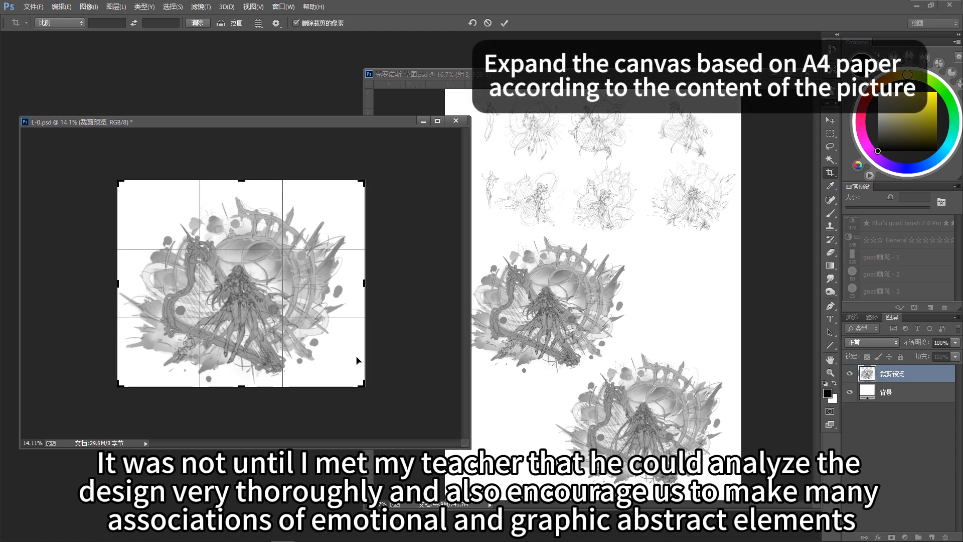
{"action": "key", "text": "Return"}
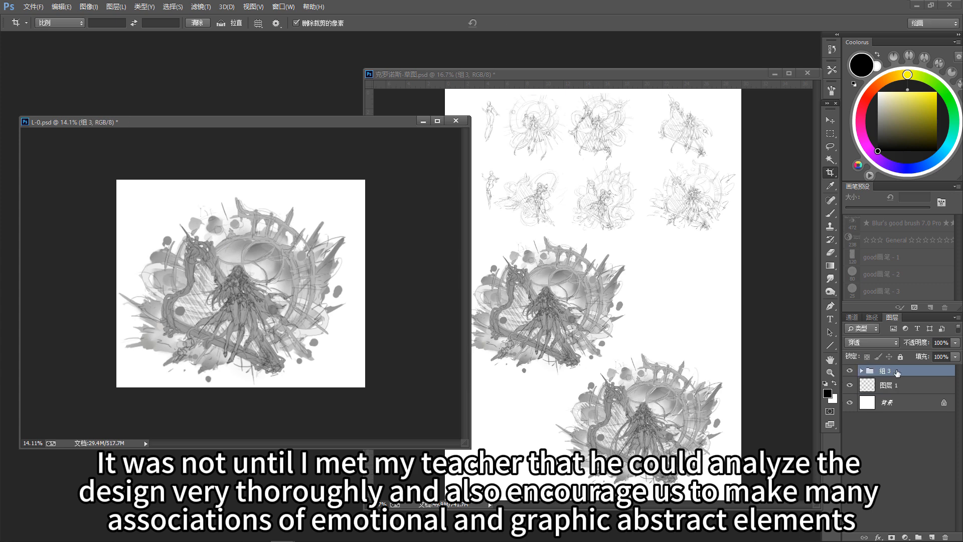
Step: Free-transform group 组 3 to shift the sketch slightly up and to the right on the enlarged canvas
{"action": "key", "text": "ctrl+t"}
{"action": "left_click_drag", "start_coordinate": [273, 299], "coordinate": [279, 294]}
{"action": "key", "text": "Up"}
{"action": "key", "text": "Up"}
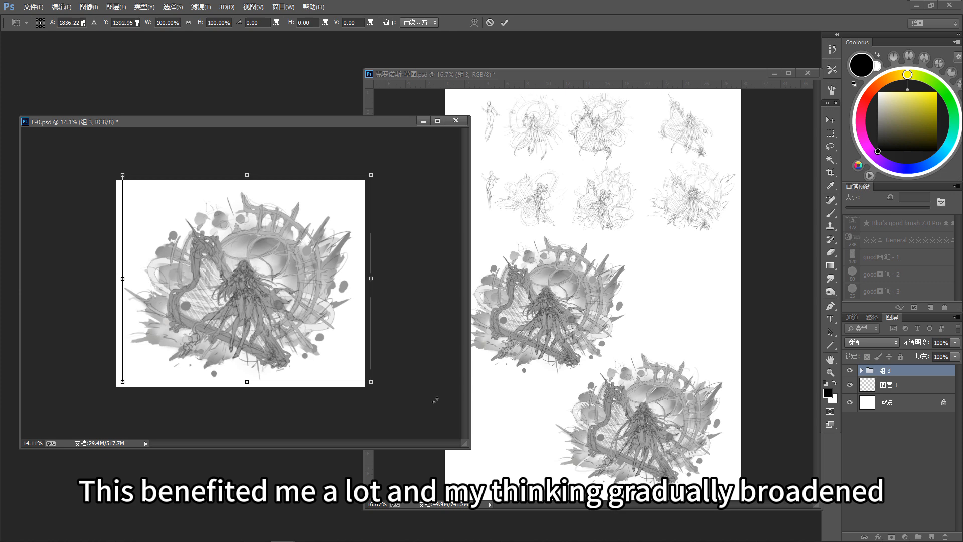
{"action": "key", "text": "Left"}
{"action": "key", "text": "Right"}
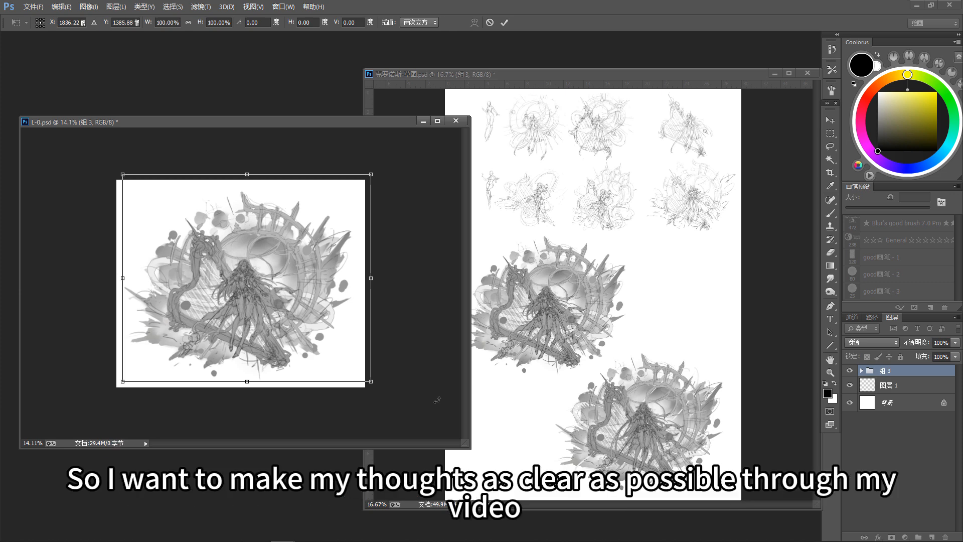
{"action": "key", "text": "c"}
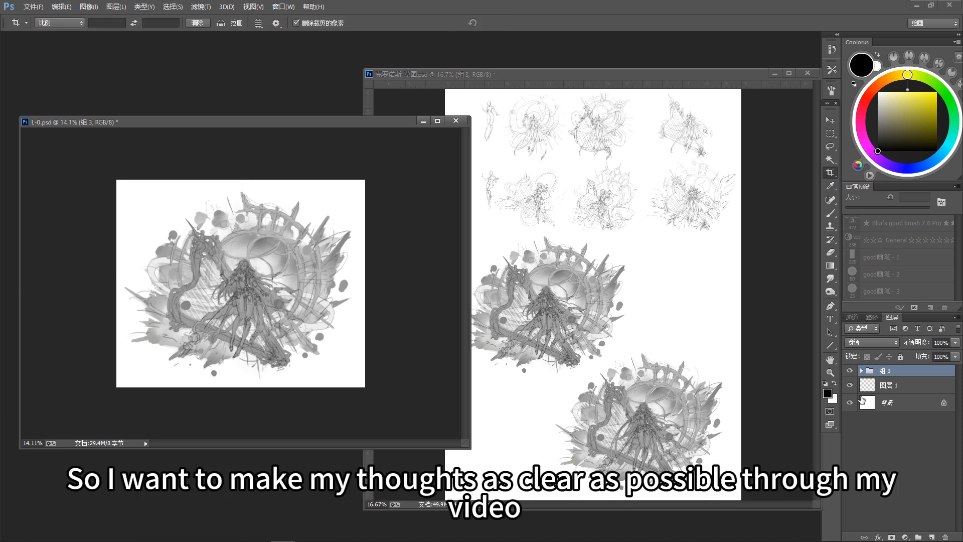
Step: Delete the layer 图层 1, select group 组 3 again and save the document
{"action": "left_click", "coordinate": [884, 386]}
{"action": "key", "text": "Delete"}
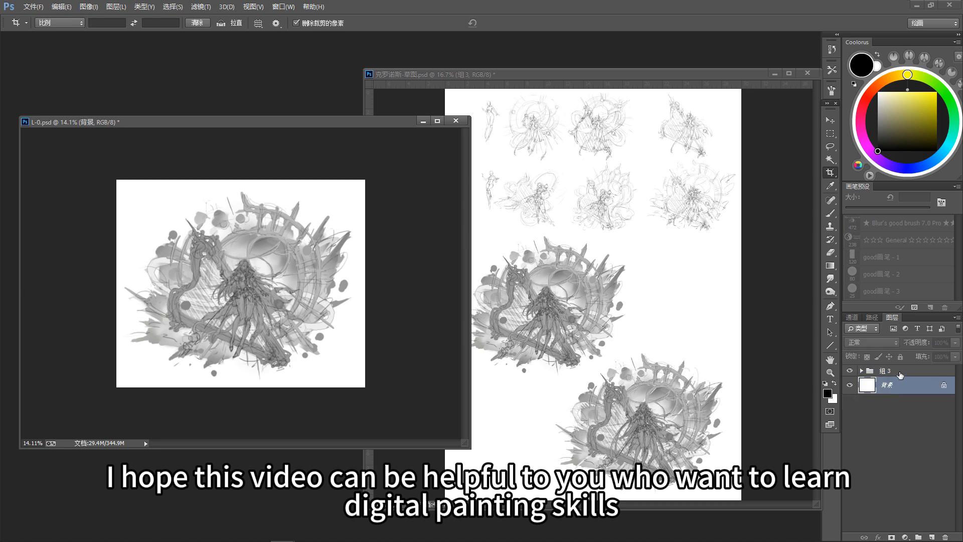
{"action": "left_click", "coordinate": [901, 373]}
{"action": "key", "text": "ctrl+s"}
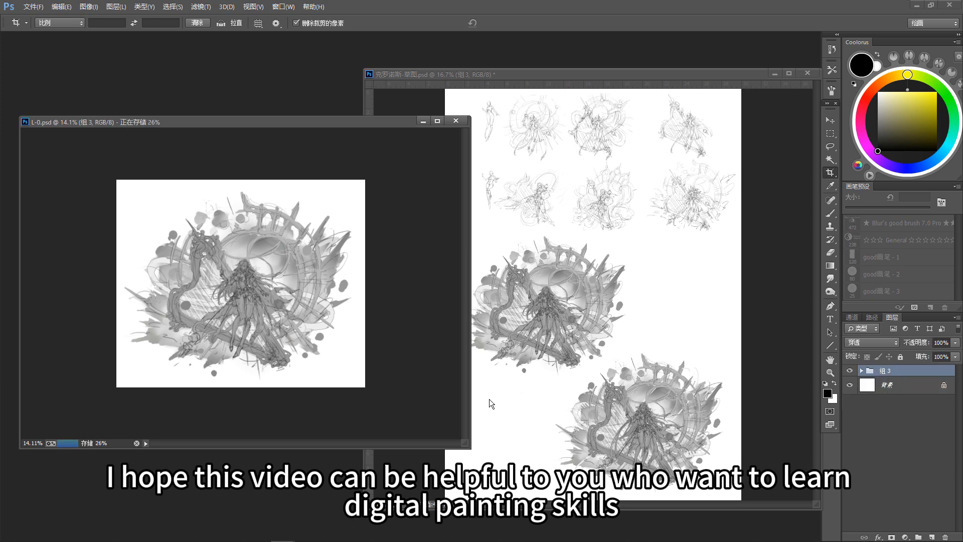
Step: Minimize the thumbnail sketches document, show L-0.psd in full-screen mode and enlarge the view on the character and harp
{"action": "left_click", "coordinate": [774, 74]}
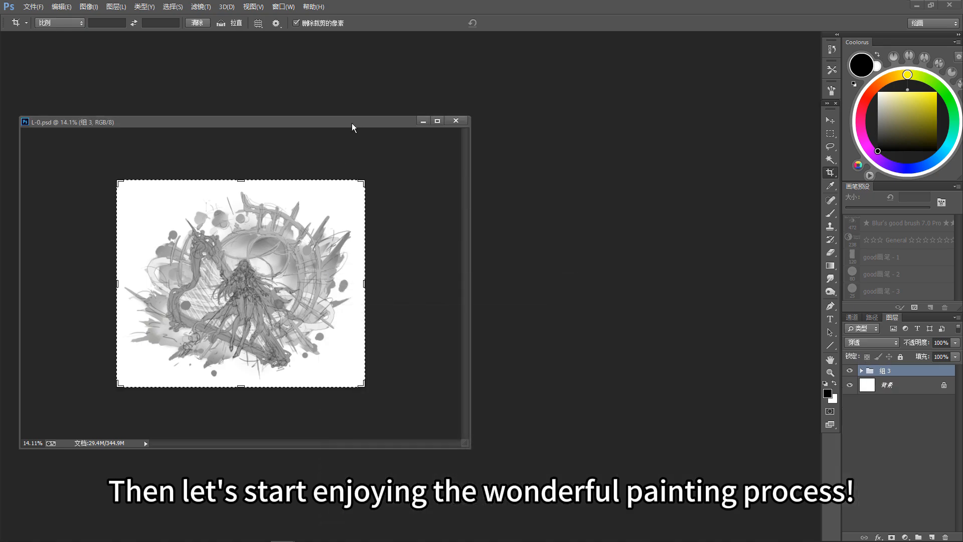
{"action": "left_click_drag", "start_coordinate": [352, 124], "coordinate": [417, 121]}
{"action": "key", "text": "f"}
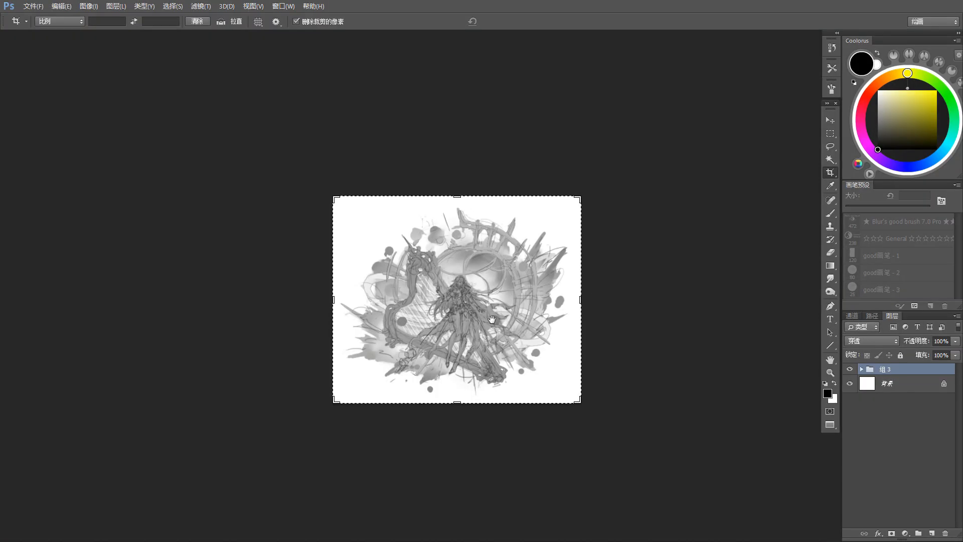
{"action": "scroll", "coordinate": [552, 306], "scroll_direction": "up", "scroll_amount": 3}
{"action": "left_click_drag", "start_coordinate": [487, 383], "coordinate": [605, 383]}
{"action": "key", "text": "v"}
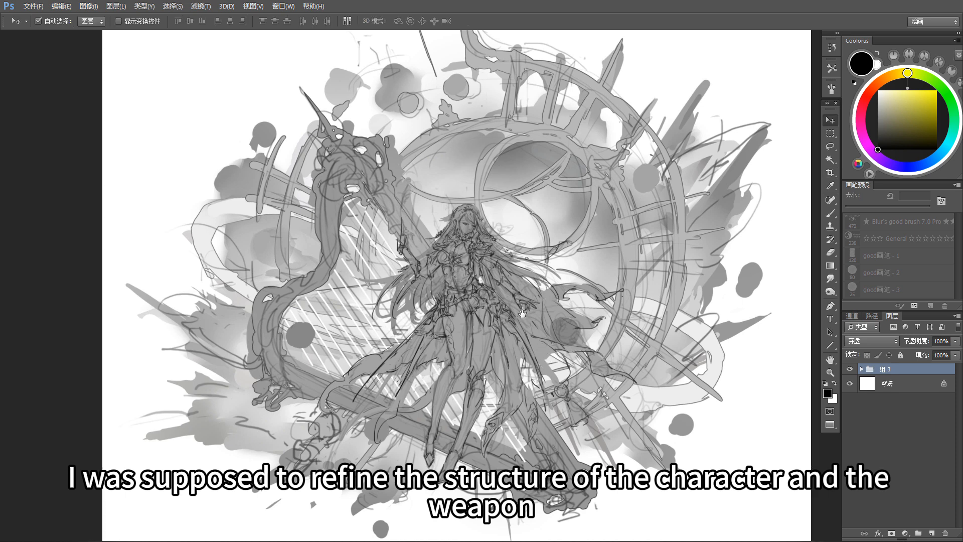
{"action": "left_click_drag", "start_coordinate": [518, 268], "coordinate": [528, 304]}
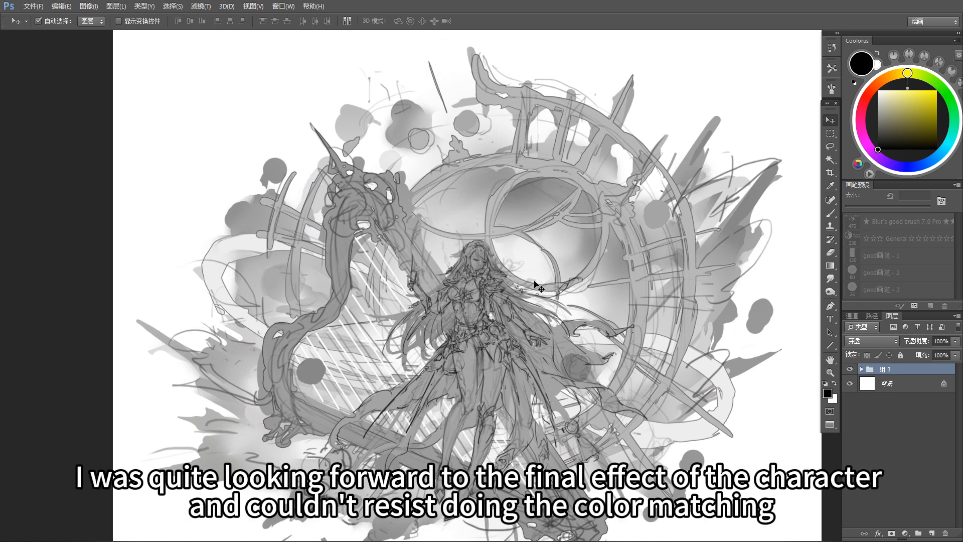
Step: Check what the layer 图层 17 拷贝 contributes and lower its opacity to 26%
{"action": "left_click", "coordinate": [551, 287]}
{"action": "left_click", "coordinate": [850, 402]}
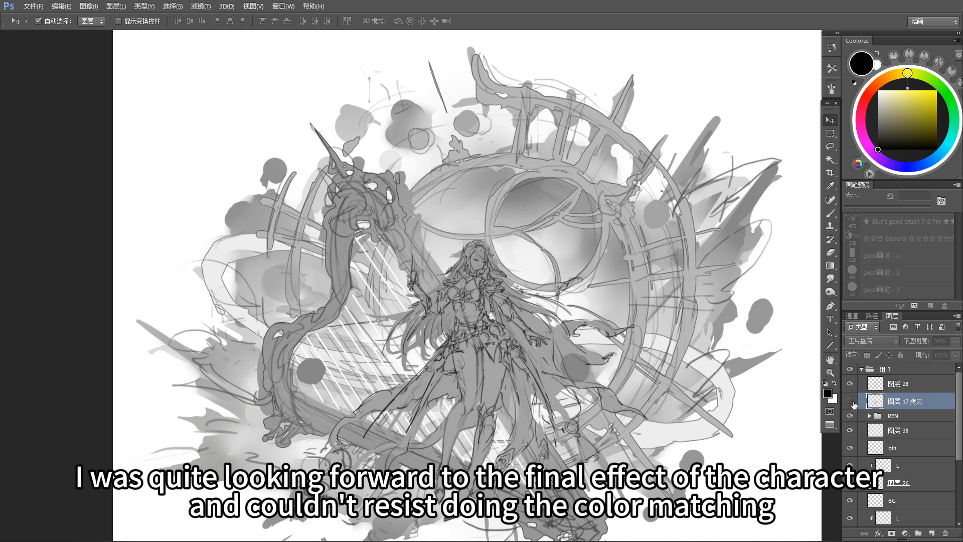
{"action": "left_click", "coordinate": [849, 401]}
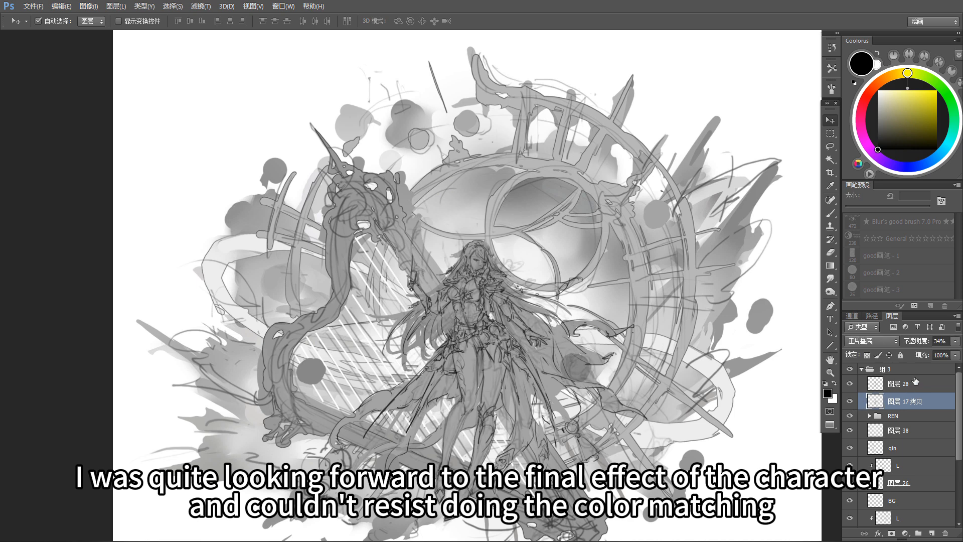
{"action": "left_click", "coordinate": [955, 341]}
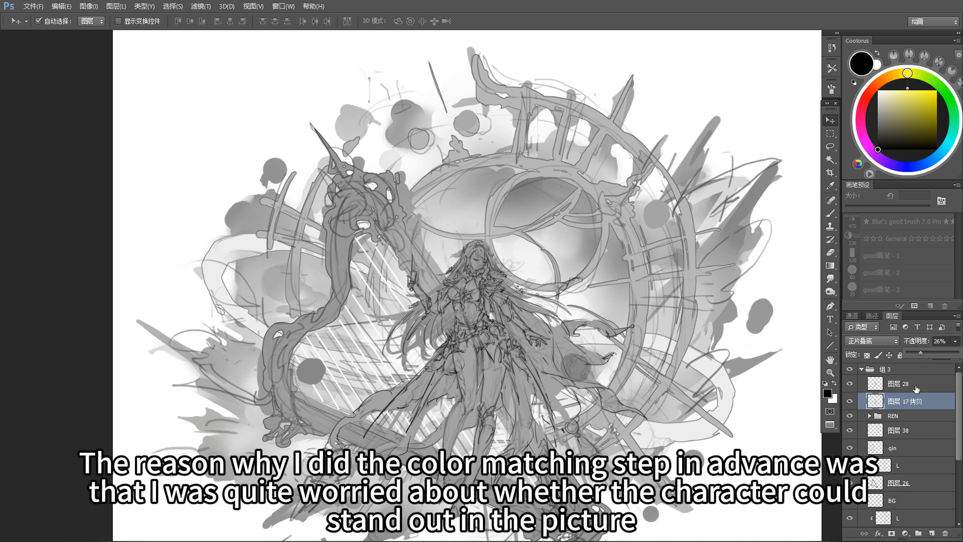
{"action": "left_click", "coordinate": [857, 385]}
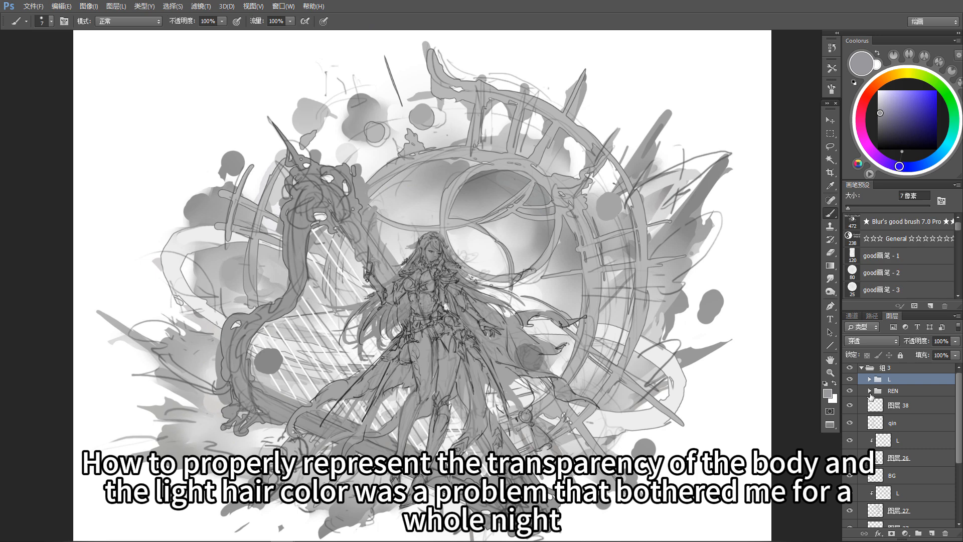
Step: Open group REN and load the character's skin shape on layer 图层 25 as a selection
{"action": "left_click", "coordinate": [870, 391]}
{"action": "left_click_drag", "start_coordinate": [603, 422], "coordinate": [615, 416]}
{"action": "key", "text": "v"}
{"action": "left_click", "coordinate": [489, 378]}
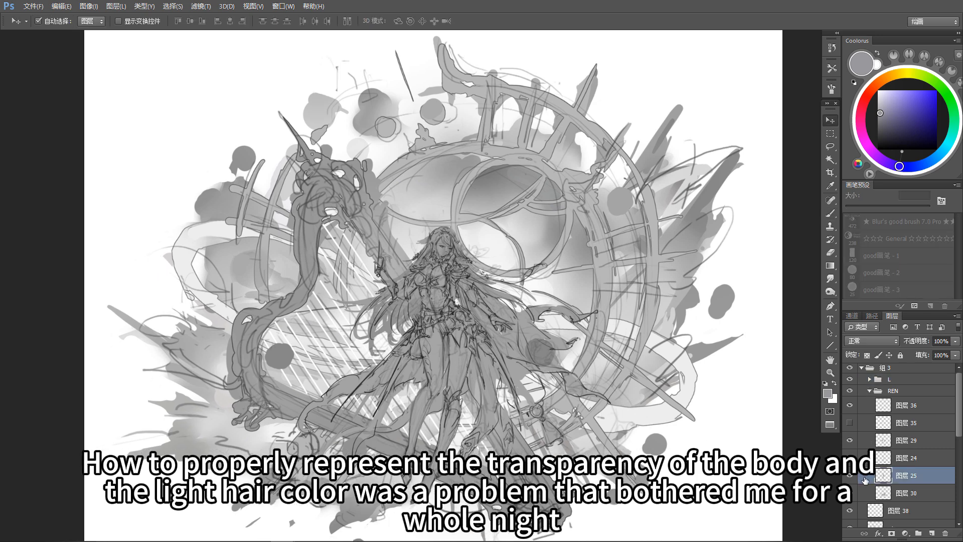
{"action": "left_click", "coordinate": [884, 475], "text": "ctrl"}
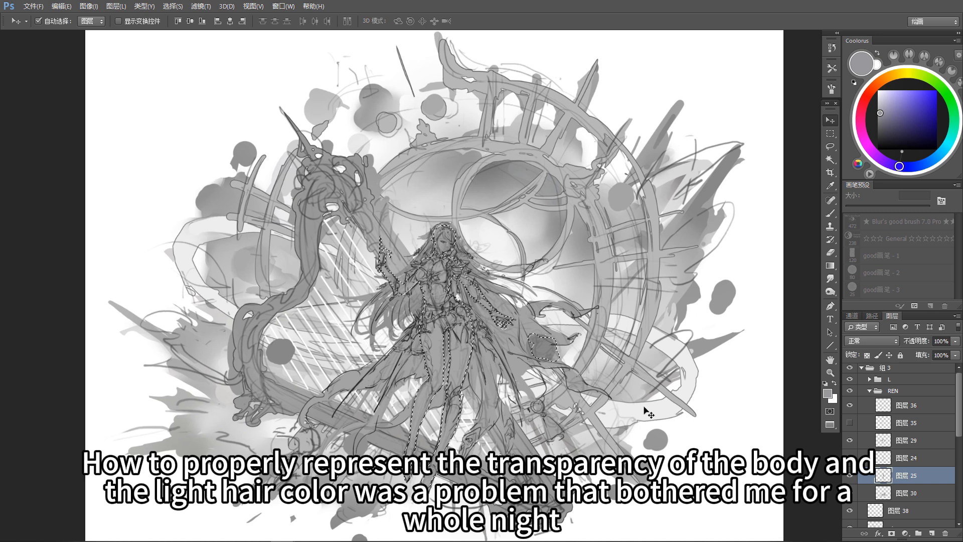
{"action": "key", "text": "ctrl+d"}
{"action": "left_click_drag", "start_coordinate": [624, 406], "coordinate": [621, 407]}
{"action": "key", "text": "b"}
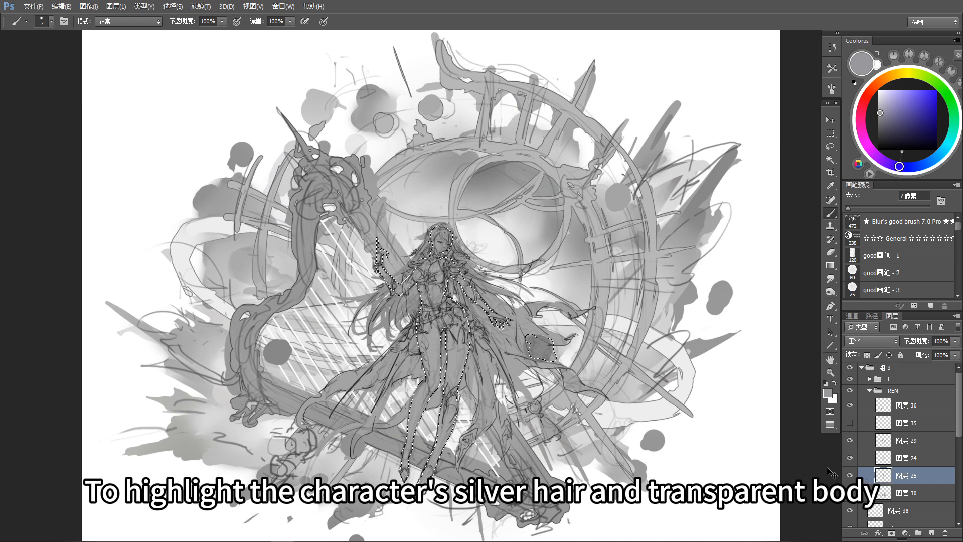
Step: Colorize the skin with Hue/Saturation to a low-saturation grayish blue, with the hue at about 236
{"action": "key", "text": "ctrl+u"}
{"action": "left_click", "coordinate": [815, 414]}
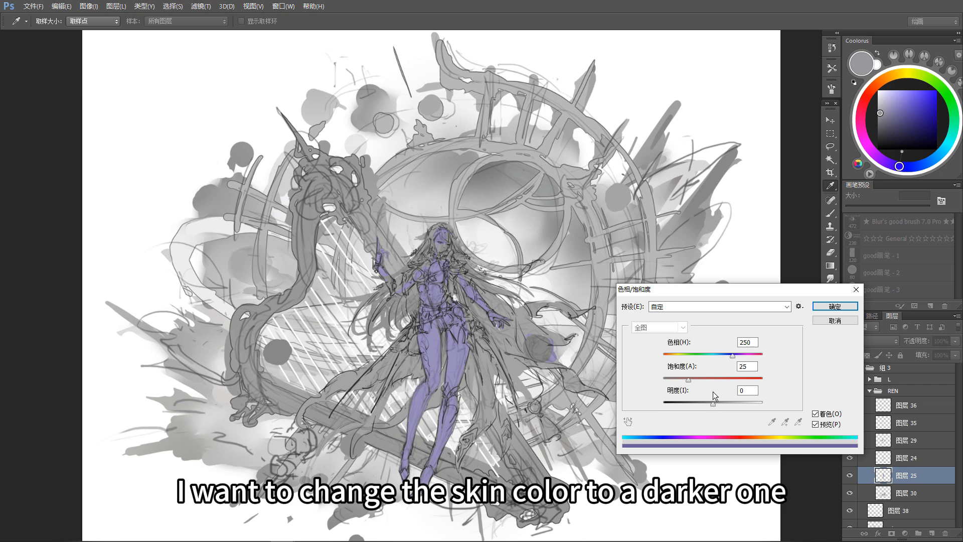
{"action": "left_click_drag", "start_coordinate": [688, 381], "coordinate": [675, 383]}
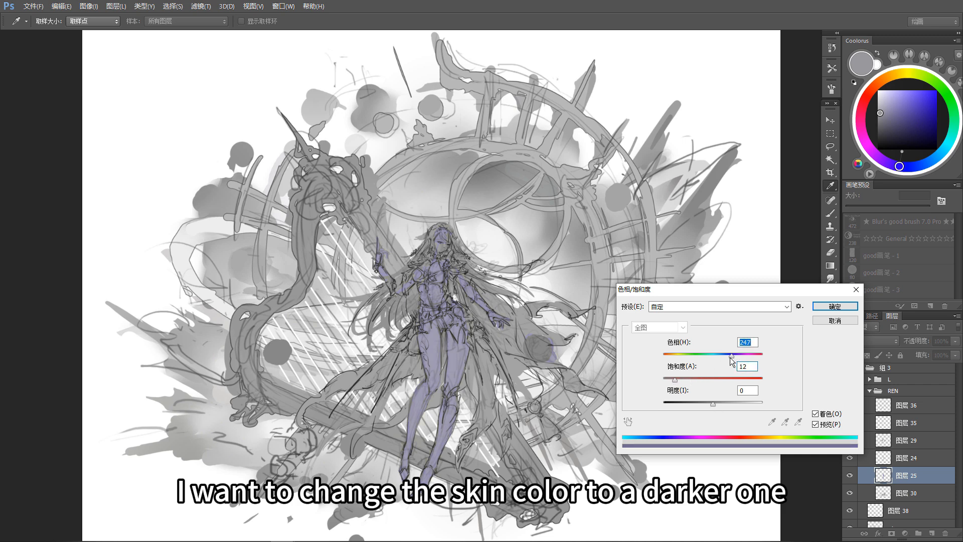
{"action": "left_click_drag", "start_coordinate": [730, 357], "coordinate": [727, 357]}
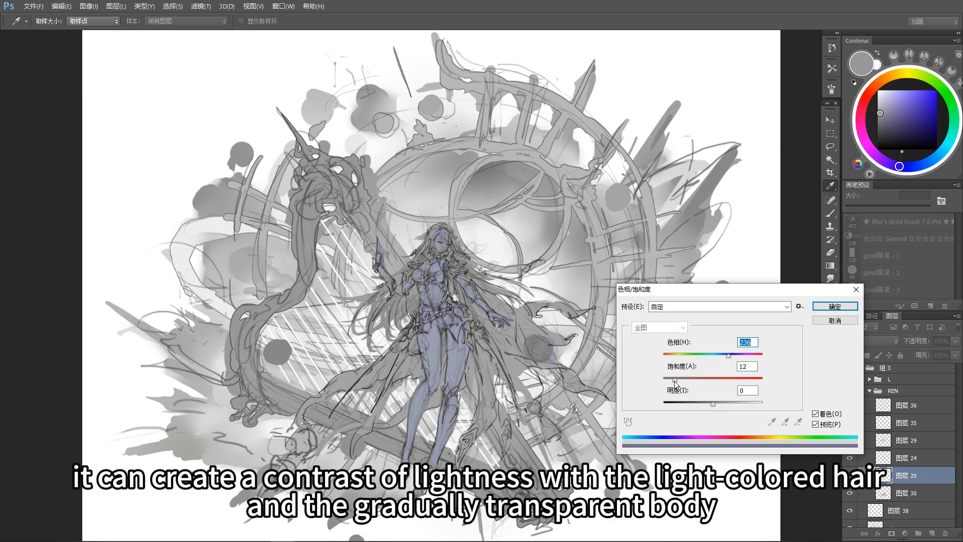
{"action": "left_click_drag", "start_coordinate": [674, 380], "coordinate": [671, 381]}
{"action": "left_click", "coordinate": [835, 307]}
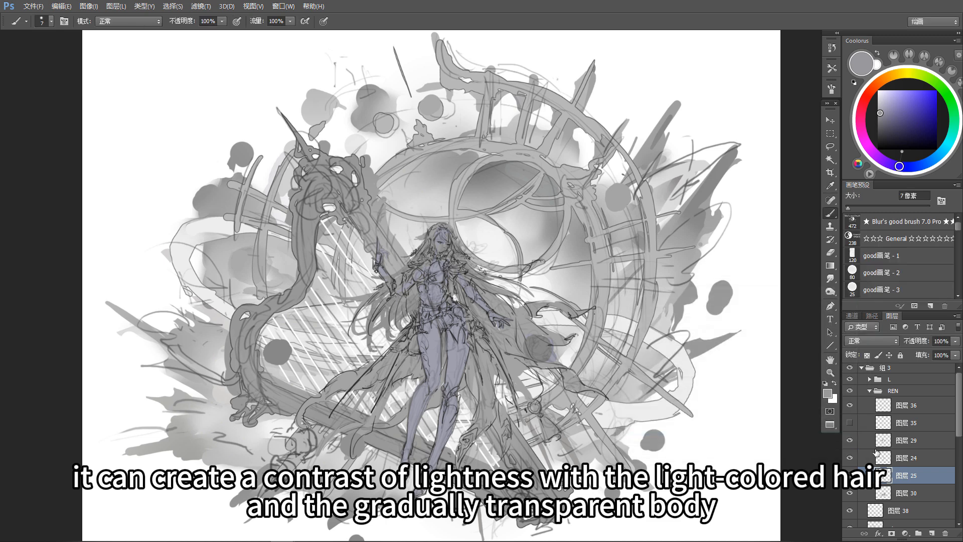
Step: Rename the skin layer 图层 25 as REN
{"action": "double_click", "coordinate": [906, 476]}
{"action": "type", "text": "RE"}
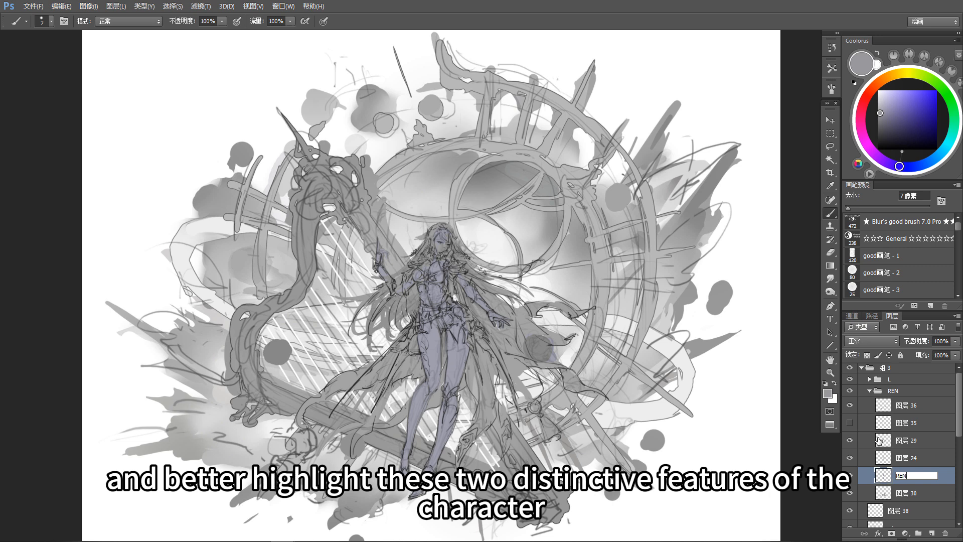
{"action": "type", "text": "N"}
{"action": "key", "text": "Return"}
Step: Toggle layer 图层 24 to check its content and move it into the L group
{"action": "left_click", "coordinate": [850, 460]}
{"action": "left_click", "coordinate": [850, 459]}
{"action": "left_click", "coordinate": [850, 459]}
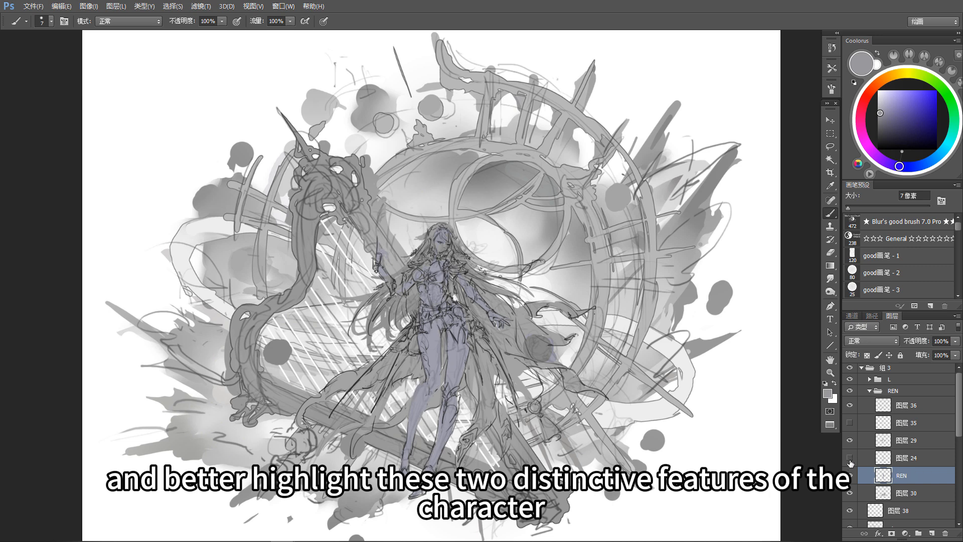
{"action": "left_click", "coordinate": [849, 460]}
{"action": "left_click", "coordinate": [919, 459]}
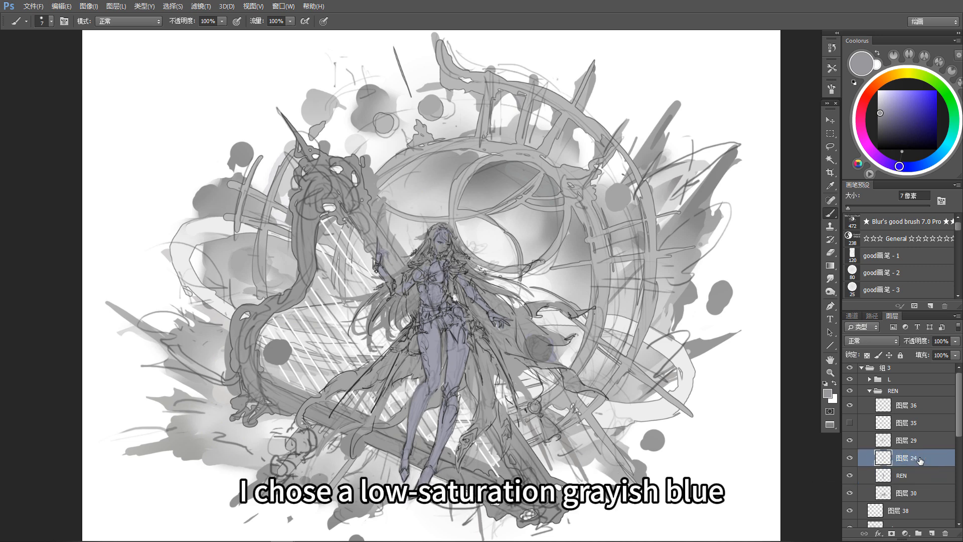
{"action": "left_click_drag", "start_coordinate": [919, 459], "coordinate": [919, 417]}
Step: Place 图层 17 拷贝 above 图层 24 in group L and check both layers by toggling their visibility
{"action": "left_click", "coordinate": [913, 411]}
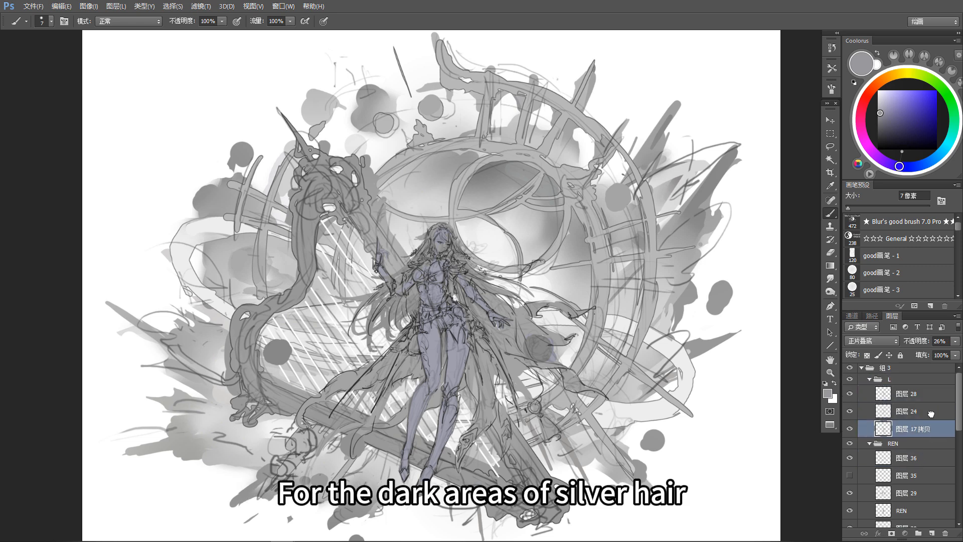
{"action": "left_click", "coordinate": [848, 411]}
{"action": "left_click", "coordinate": [851, 412]}
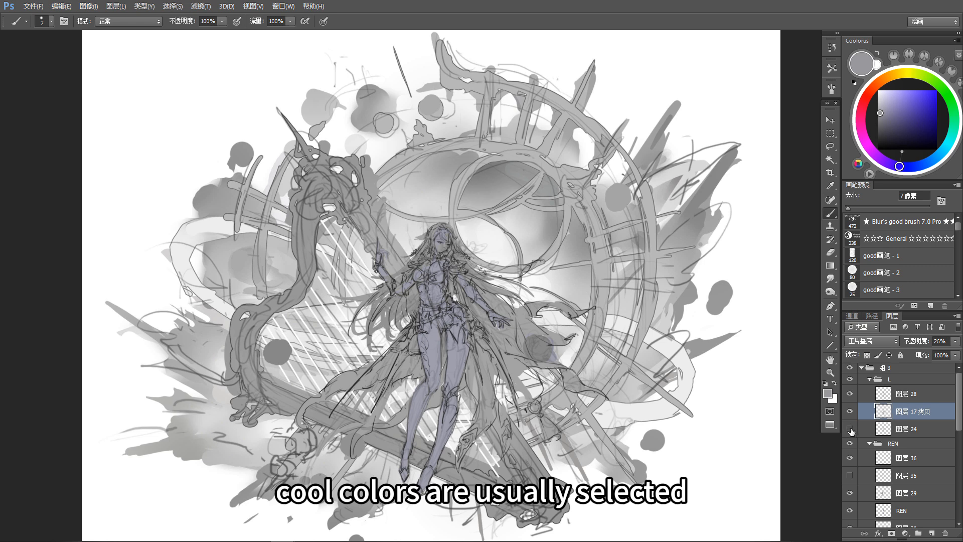
{"action": "left_click", "coordinate": [850, 429]}
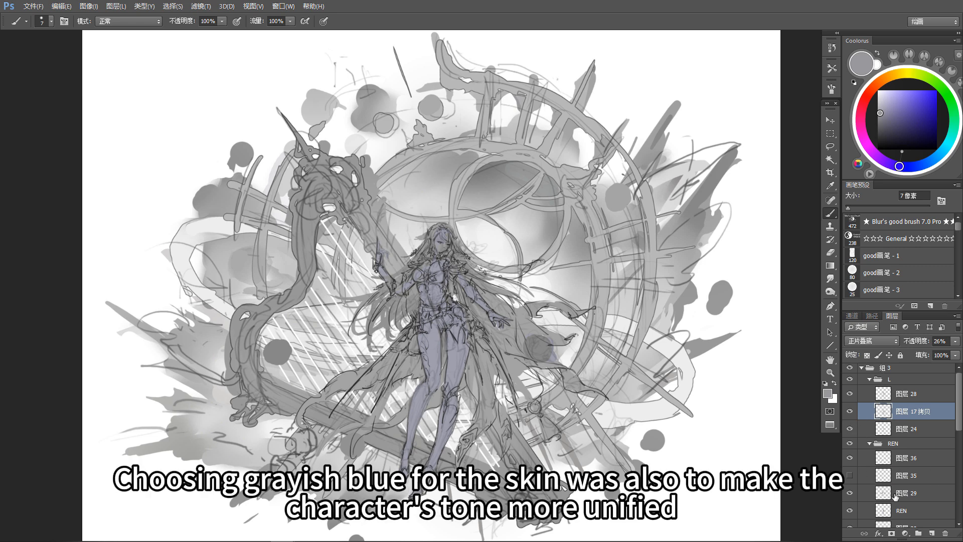
Step: Assign a color label to the REN skin layer and show the light hair layer 图层 35
{"action": "scroll", "coordinate": [859, 499], "scroll_direction": "down", "scroll_amount": 1}
{"action": "right_click", "coordinate": [851, 503]}
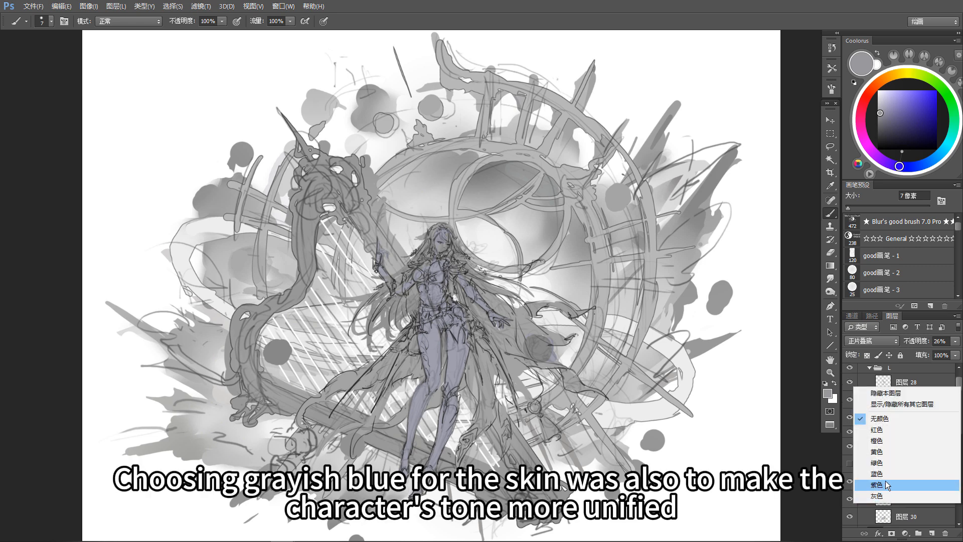
{"action": "left_click", "coordinate": [887, 475]}
{"action": "left_click", "coordinate": [848, 465]}
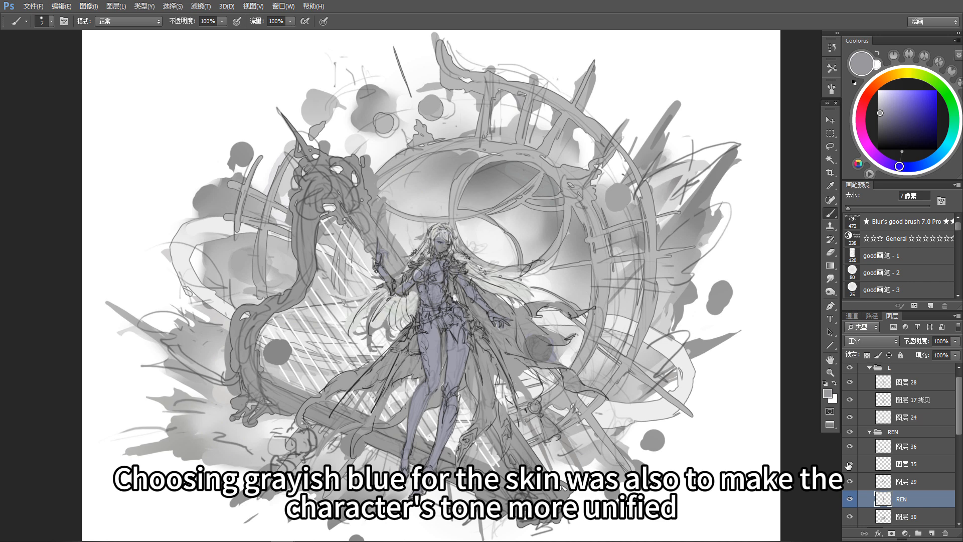
Step: Move layer 图层 36 out of the REN group, directly above it, and rename it BALL
{"action": "scroll", "coordinate": [857, 474], "scroll_direction": "down", "scroll_amount": 1}
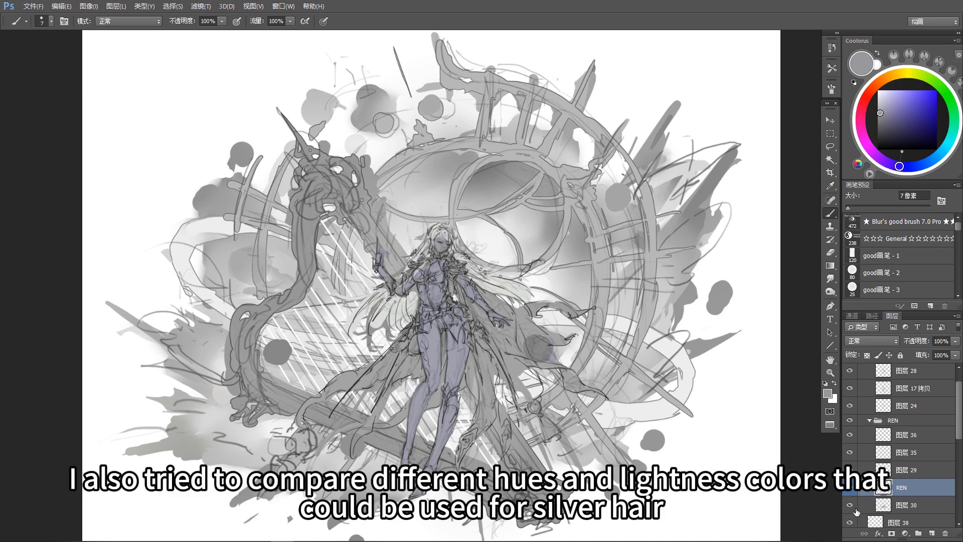
{"action": "left_click", "coordinate": [849, 504]}
{"action": "left_click", "coordinate": [850, 505]}
{"action": "left_click", "coordinate": [849, 504]}
{"action": "left_click", "coordinate": [850, 504]}
{"action": "left_click", "coordinate": [850, 453]}
{"action": "left_click", "coordinate": [850, 452]}
{"action": "left_click_drag", "start_coordinate": [938, 434], "coordinate": [941, 418]}
{"action": "double_click", "coordinate": [904, 423]}
{"action": "type", "text": "BALL"}
{"action": "key", "text": "Return"}
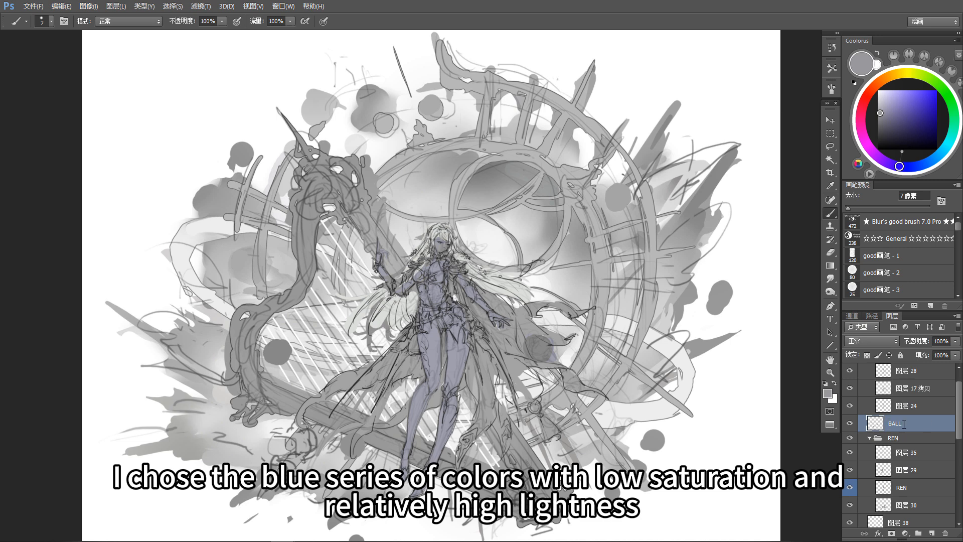
Step: Rename the hair layer 图层 35 as fa
{"action": "left_click", "coordinate": [907, 453]}
{"action": "double_click", "coordinate": [907, 451]}
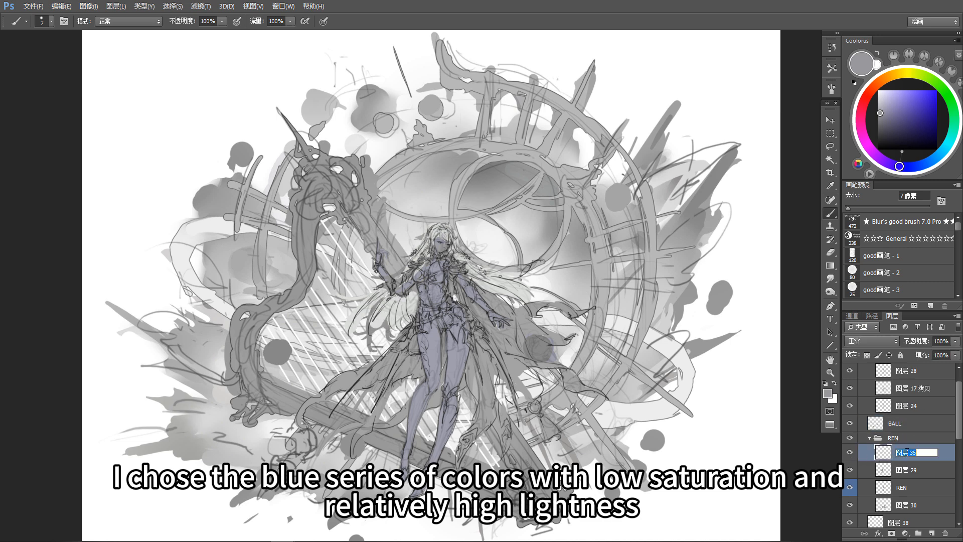
{"action": "type", "text": "fa"}
{"action": "key", "text": "Return"}
Step: Toggle layer 图层 29 to check its content and rename it yi
{"action": "left_click", "coordinate": [851, 472]}
{"action": "left_click", "coordinate": [850, 472]}
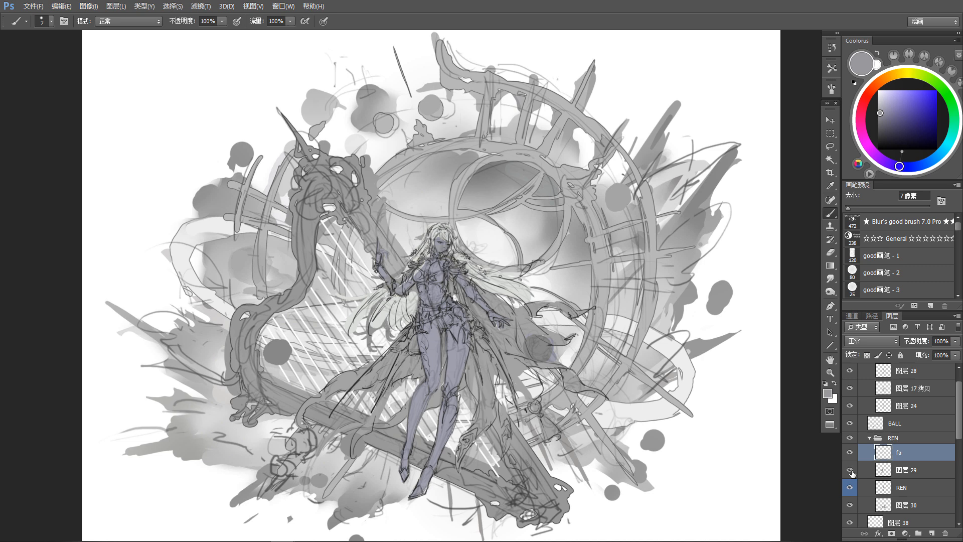
{"action": "left_click", "coordinate": [851, 473]}
{"action": "left_click", "coordinate": [851, 472]}
{"action": "left_click", "coordinate": [905, 472]}
{"action": "double_click", "coordinate": [906, 470]}
{"action": "type", "text": "yi"}
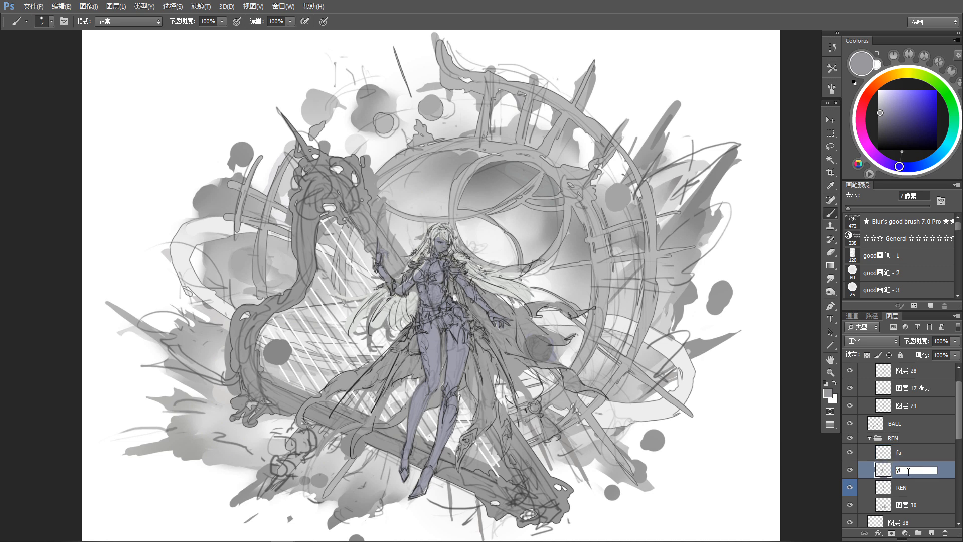
{"action": "key", "text": "Return"}
Step: Colorize the hair layer fa pale blue with hue 218, saturation 25 and lightness +17
{"action": "key", "text": "v"}
{"action": "left_click", "coordinate": [927, 457]}
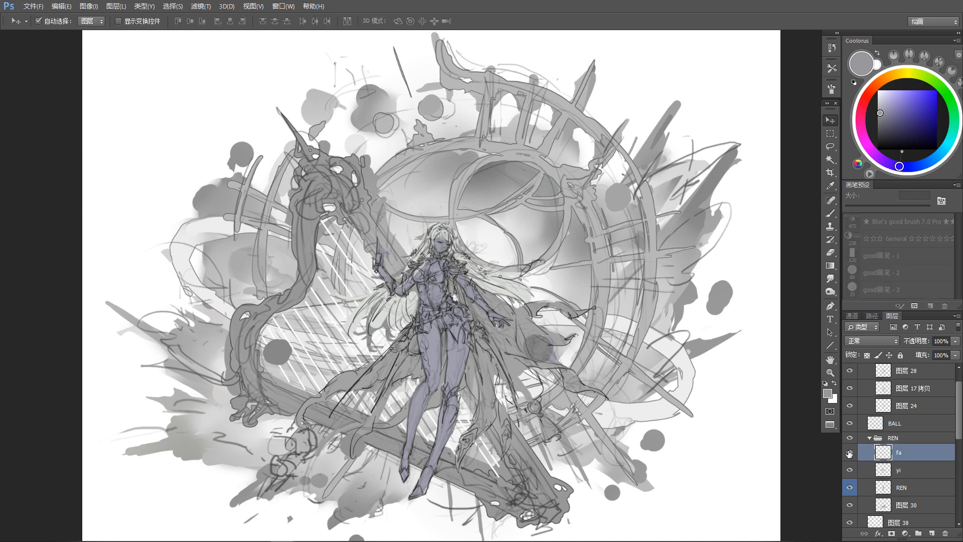
{"action": "scroll", "coordinate": [627, 411], "scroll_direction": "up", "scroll_amount": 2}
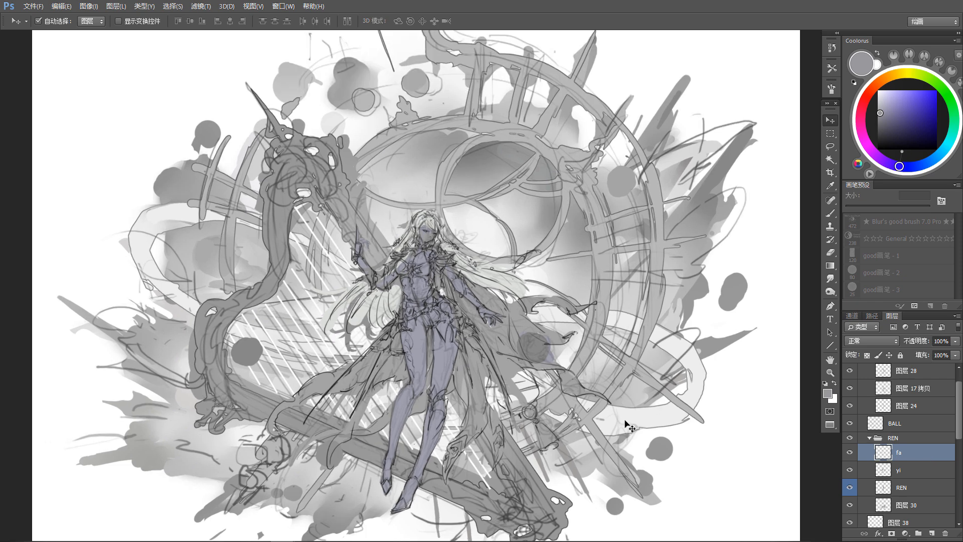
{"action": "key", "text": "i"}
{"action": "key", "text": "ctrl+u"}
{"action": "left_click", "coordinate": [815, 414]}
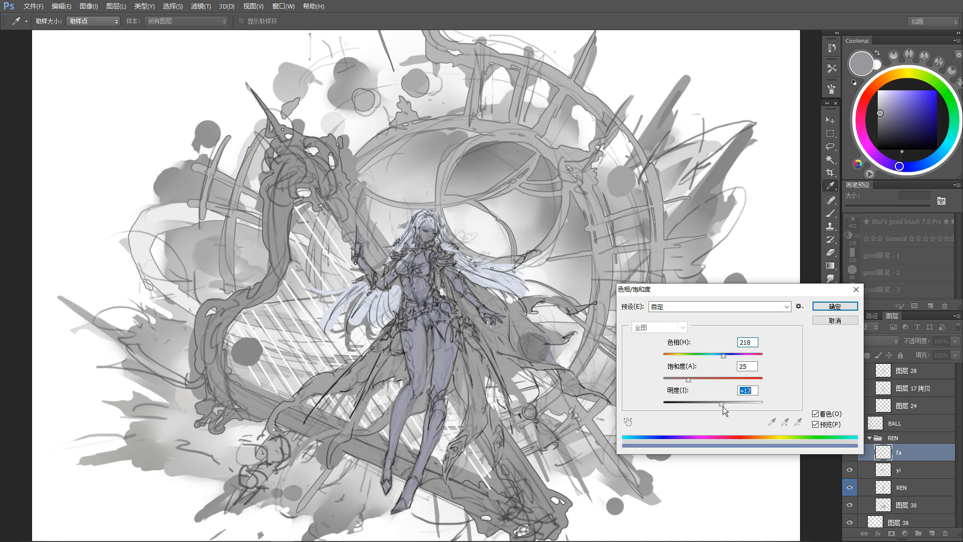
{"action": "left_click", "coordinate": [834, 306]}
Step: Separate the hair into a front layer named fa-F and a back layer named fa -BG
{"action": "left_click_drag", "start_coordinate": [601, 404], "coordinate": [605, 398]}
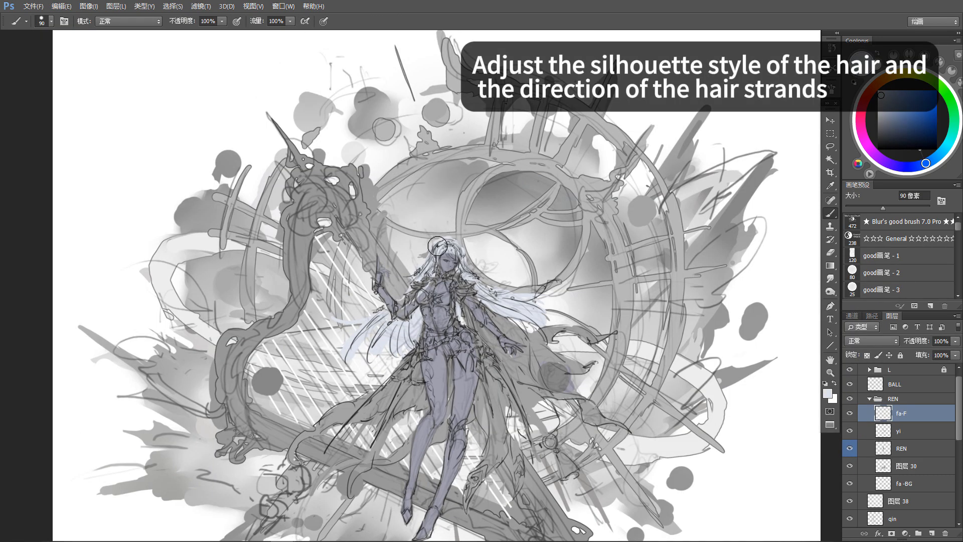
{"action": "mouse_move", "coordinate": [437, 246]}
{"action": "left_mouse_down"}
{"action": "mouse_move", "coordinate": [460, 238]}
{"action": "mouse_move", "coordinate": [462, 253]}
{"action": "left_mouse_up"}
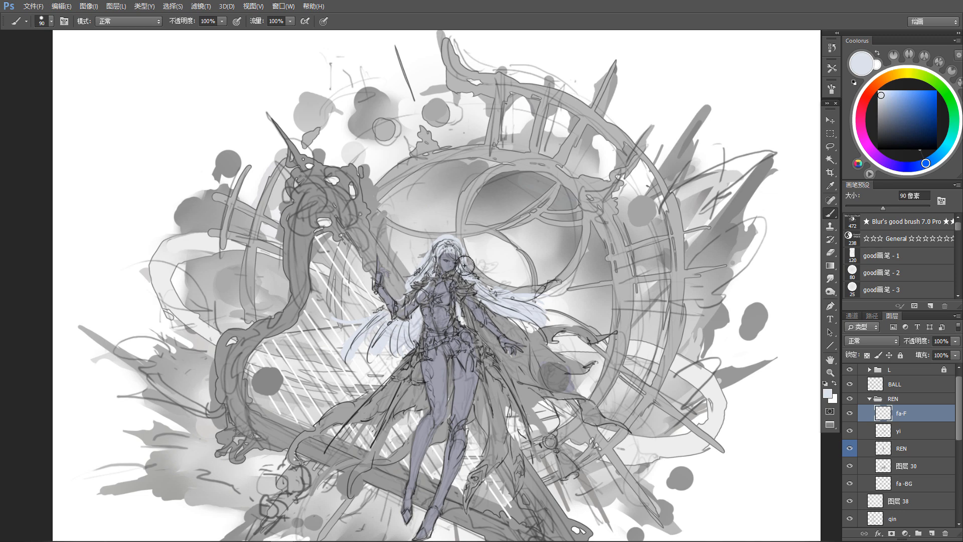
{"action": "left_click_drag", "start_coordinate": [448, 347], "coordinate": [489, 284]}
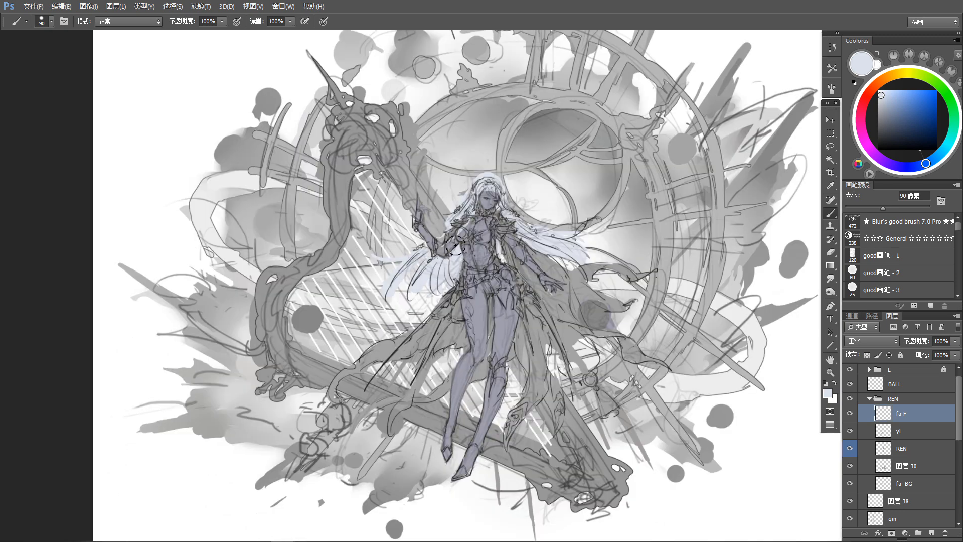
Step: Reshape the flowing back hair beside the harp on layer fa -BG, painting with sampled pale blue and erasing the edges
{"action": "left_click_drag", "start_coordinate": [420, 310], "coordinate": [432, 278]}
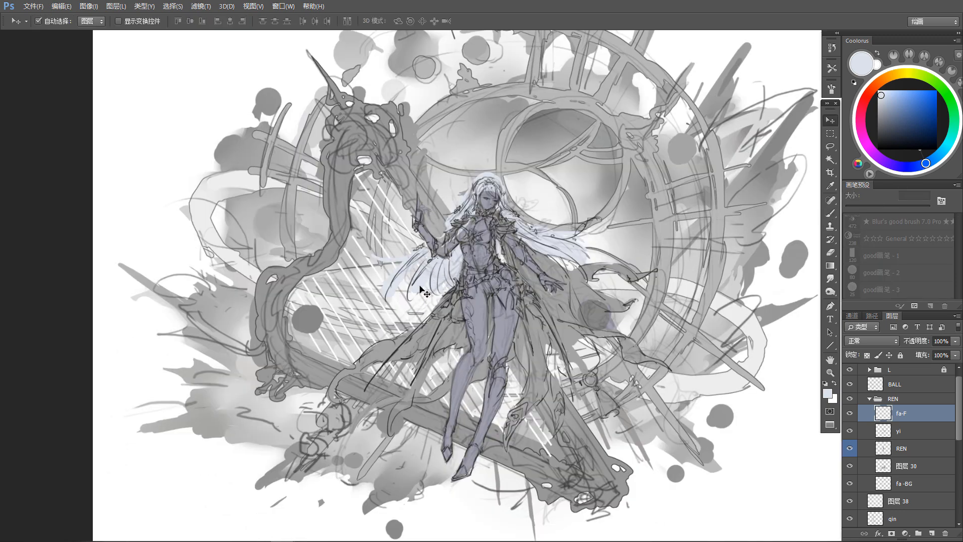
{"action": "left_click", "coordinate": [432, 279], "text": "ctrl"}
{"action": "left_click", "coordinate": [427, 281], "text": "alt"}
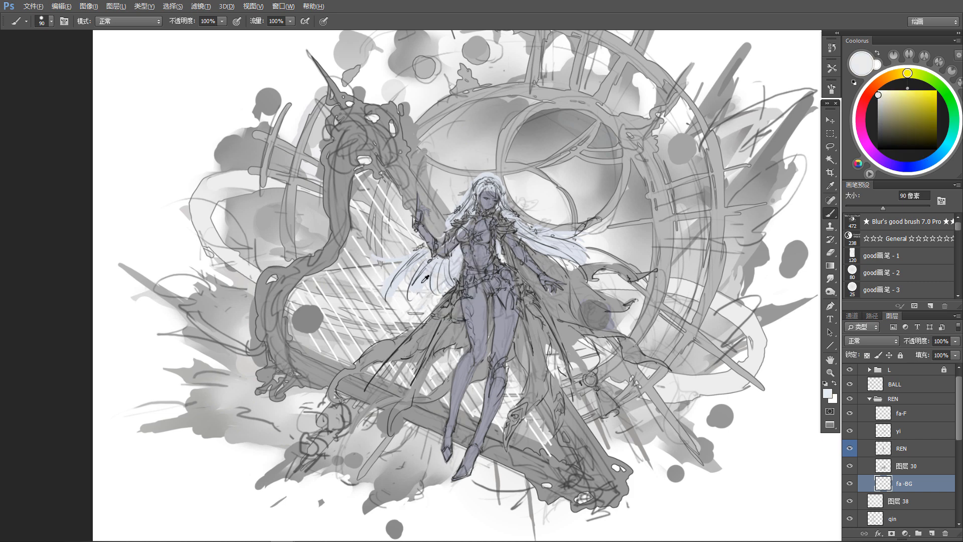
{"action": "left_click", "coordinate": [419, 283], "text": "alt"}
{"action": "key", "text": "e"}
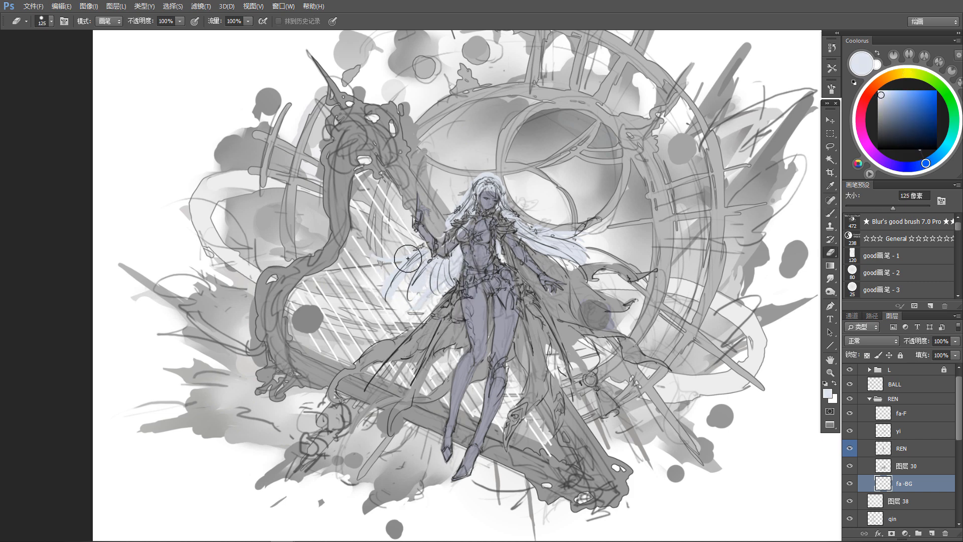
{"action": "key", "text": "b"}
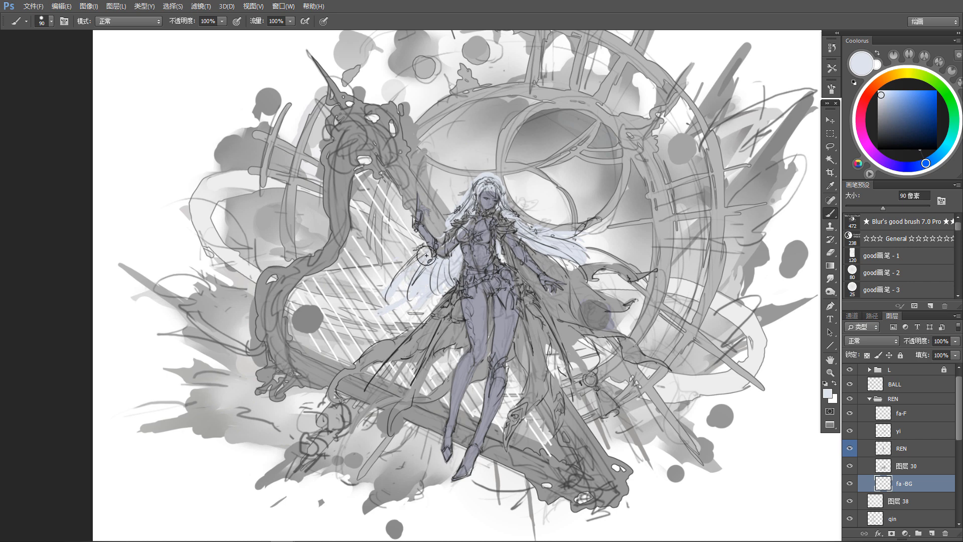
{"action": "key", "text": "e"}
{"action": "mouse_move", "coordinate": [412, 258]}
{"action": "left_mouse_down"}
{"action": "mouse_move", "coordinate": [413, 276]}
{"action": "mouse_move", "coordinate": [387, 290]}
{"action": "mouse_move", "coordinate": [433, 271]}
{"action": "mouse_move", "coordinate": [427, 293]}
{"action": "left_mouse_up"}
{"action": "key", "text": "b"}
{"action": "key", "text": "e"}
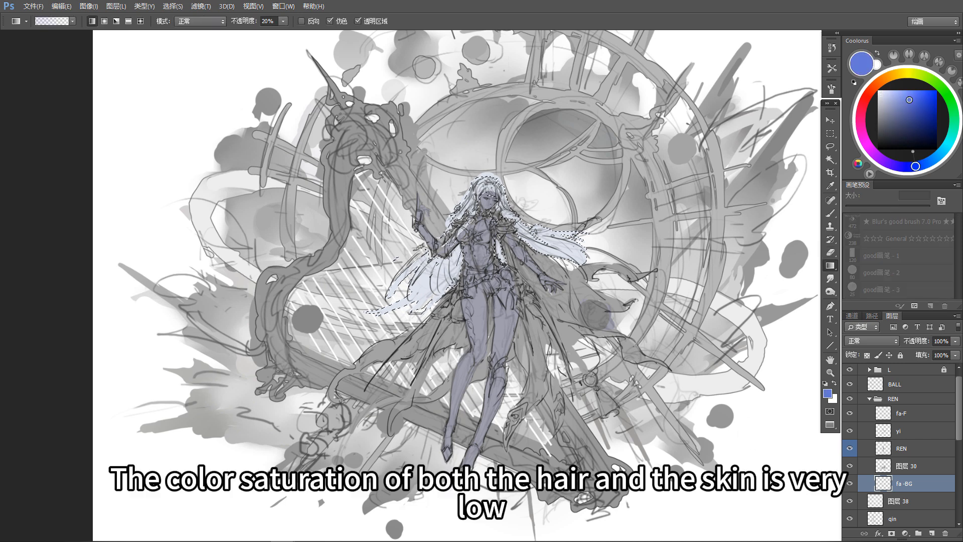
Step: Shade the inner part of the back hair on layer fa -BG with a saturated blue radial gradient at 20% opacity
{"action": "left_click_drag", "start_coordinate": [472, 255], "coordinate": [412, 293]}
{"action": "key", "text": "ctrl+alt+z"}
{"action": "key", "text": "ctrl+alt+z"}
{"action": "key", "text": "ctrl+alt+z"}
{"action": "left_click", "coordinate": [104, 21]}
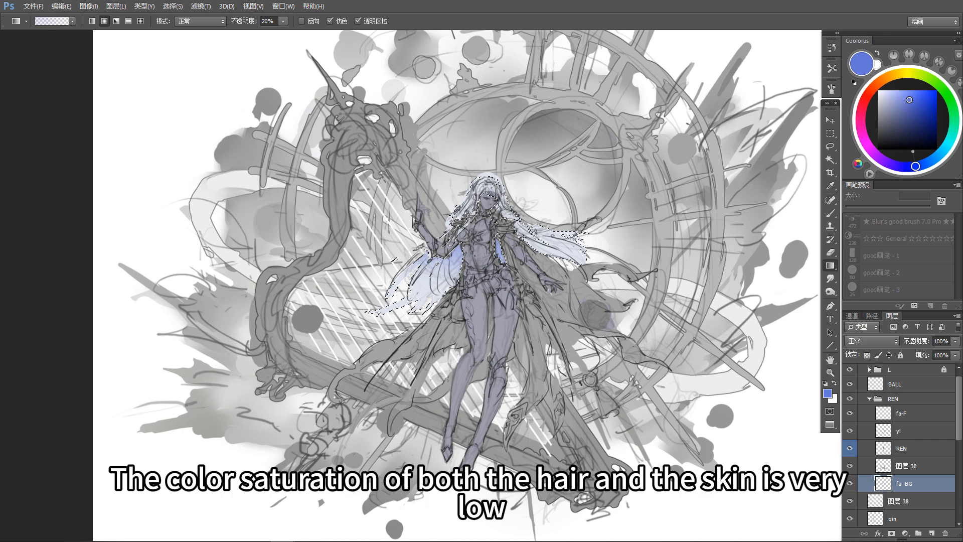
{"action": "key", "text": "ctrl+d"}
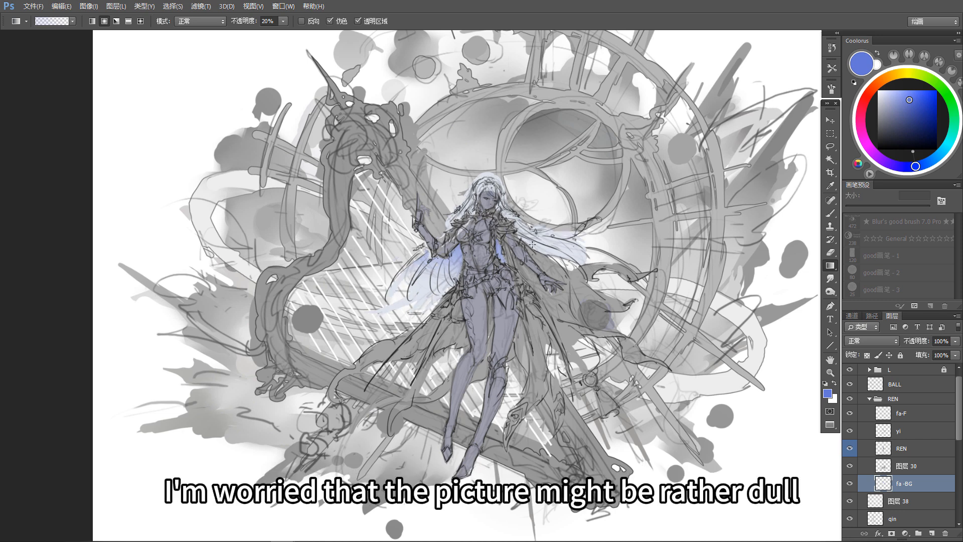
Step: Extend the blue shading in the hair beside the lowered arm and refine the front hair layer fa-F
{"action": "key", "text": "e"}
{"action": "left_click", "coordinate": [480, 191], "text": "ctrl"}
{"action": "mouse_move", "coordinate": [518, 235]}
{"action": "left_mouse_down"}
{"action": "mouse_move", "coordinate": [496, 207]}
{"action": "mouse_move", "coordinate": [477, 212]}
{"action": "mouse_move", "coordinate": [502, 209]}
{"action": "mouse_move", "coordinate": [556, 258]}
{"action": "mouse_move", "coordinate": [535, 279]}
{"action": "mouse_move", "coordinate": [564, 275]}
{"action": "left_mouse_up"}
{"action": "left_click_drag", "start_coordinate": [556, 390], "coordinate": [563, 380]}
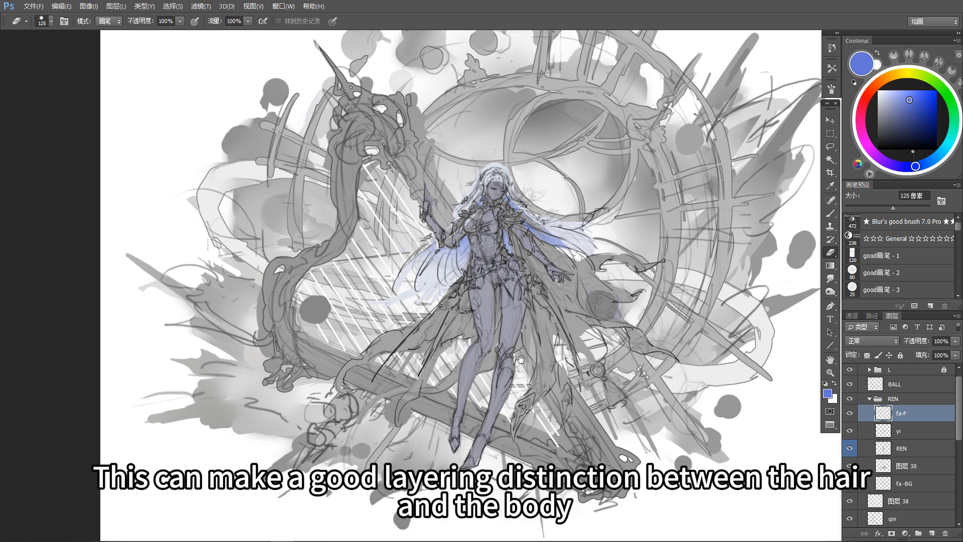
Step: Create a new layer above the REN skin layer and clip it to REN
{"action": "left_click_drag", "start_coordinate": [483, 142], "coordinate": [474, 115]}
{"action": "key", "text": "v"}
{"action": "left_click", "coordinate": [922, 452]}
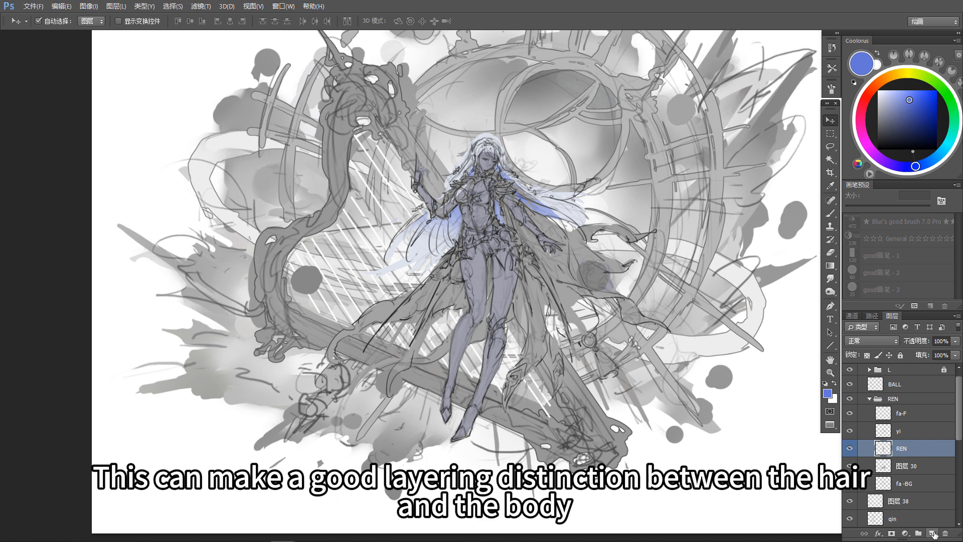
{"action": "left_click", "coordinate": [933, 535]}
{"action": "left_click", "coordinate": [922, 456], "text": "alt"}
Step: Lighten the lower legs on the clipped layer with a pale blue gradient sampled from the hair, at 20% opacity
{"action": "key", "text": "b"}
{"action": "left_click", "coordinate": [571, 213], "text": "alt"}
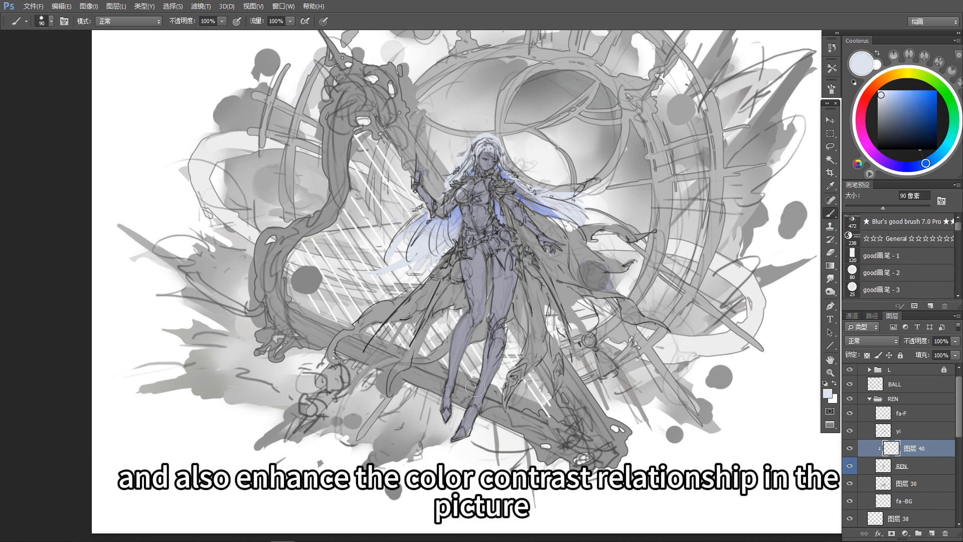
{"action": "key", "text": "g"}
{"action": "left_click_drag", "start_coordinate": [454, 366], "coordinate": [468, 323]}
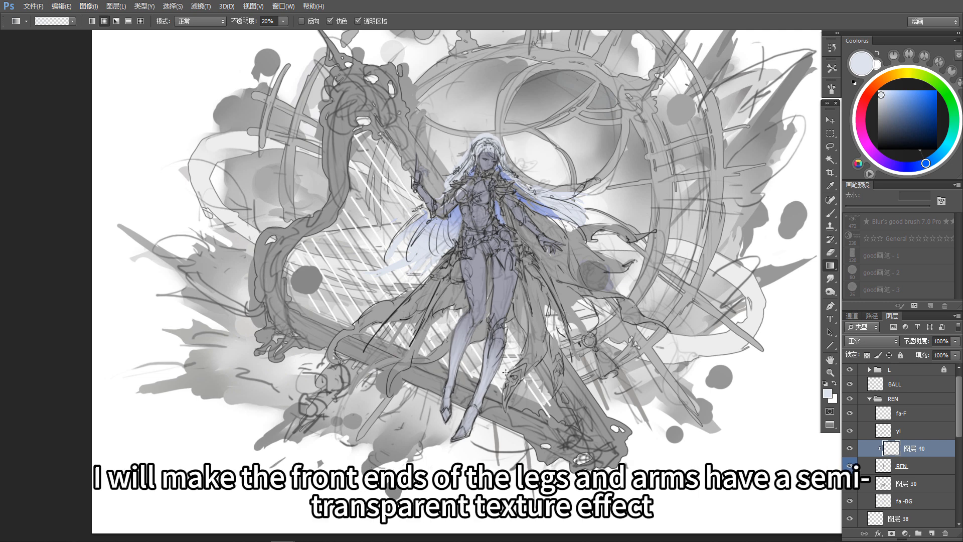
Step: Select both forearms with the Lasso and fade them with the same pale blue gradient on the clipped layer
{"action": "key", "text": "b"}
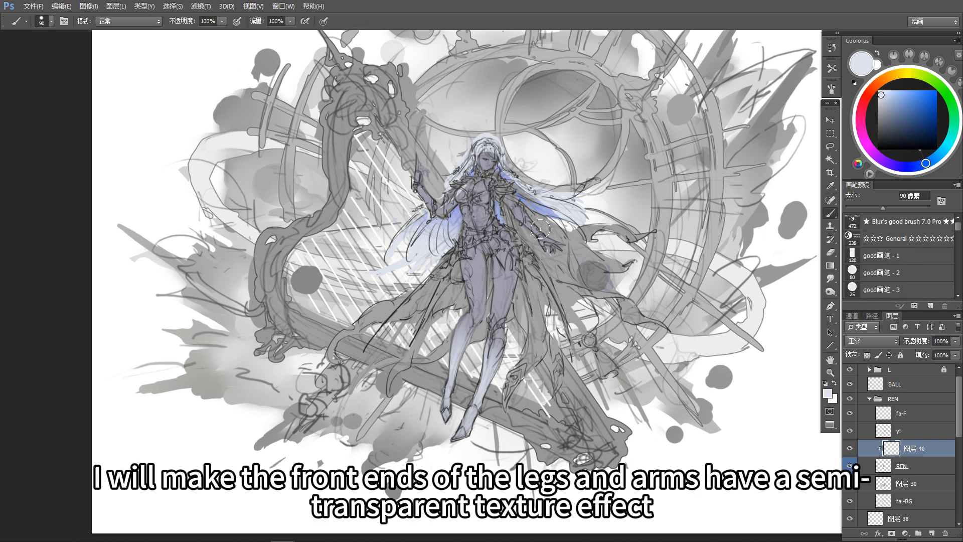
{"action": "key", "text": "l"}
{"action": "left_click_drag", "start_coordinate": [431, 213], "coordinate": [430, 210]}
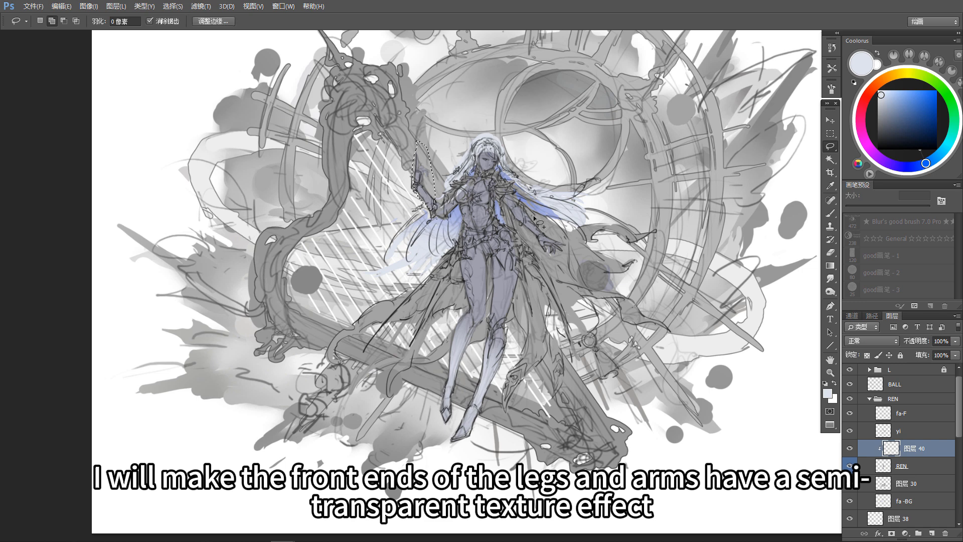
{"action": "key", "text": "g"}
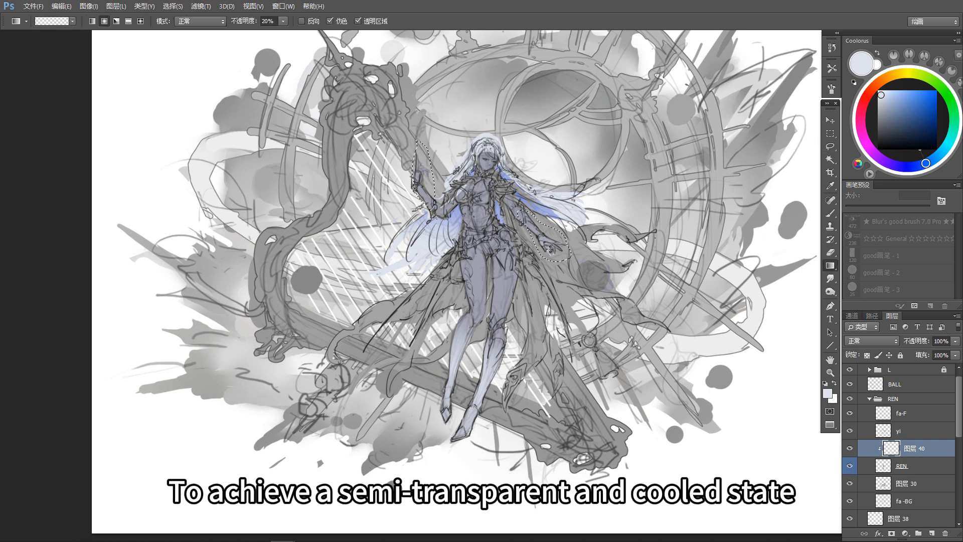
{"action": "left_click_drag", "start_coordinate": [418, 202], "coordinate": [420, 202]}
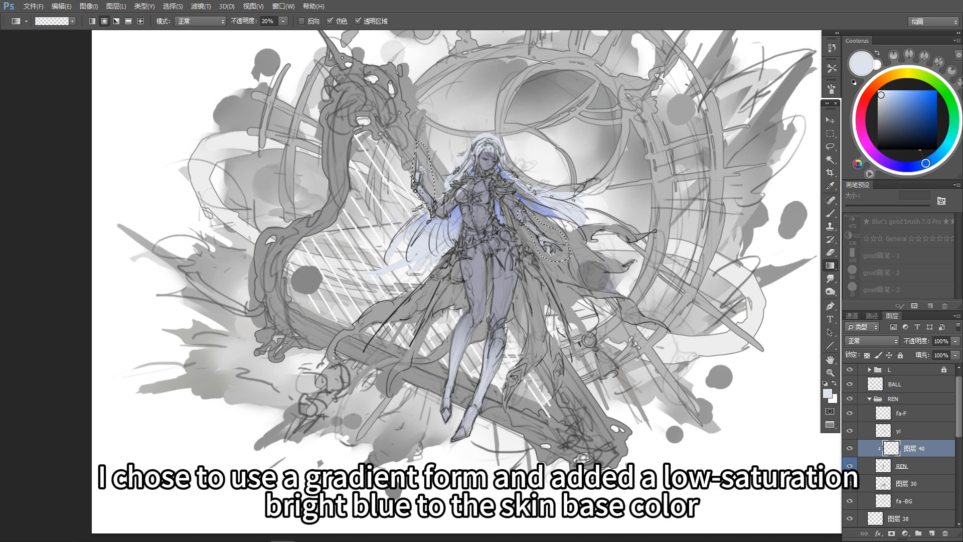
{"action": "key", "text": "ctrl+d"}
{"action": "left_click_drag", "start_coordinate": [569, 250], "coordinate": [570, 265]}
{"action": "key", "text": "v"}
{"action": "left_click", "coordinate": [482, 280]}
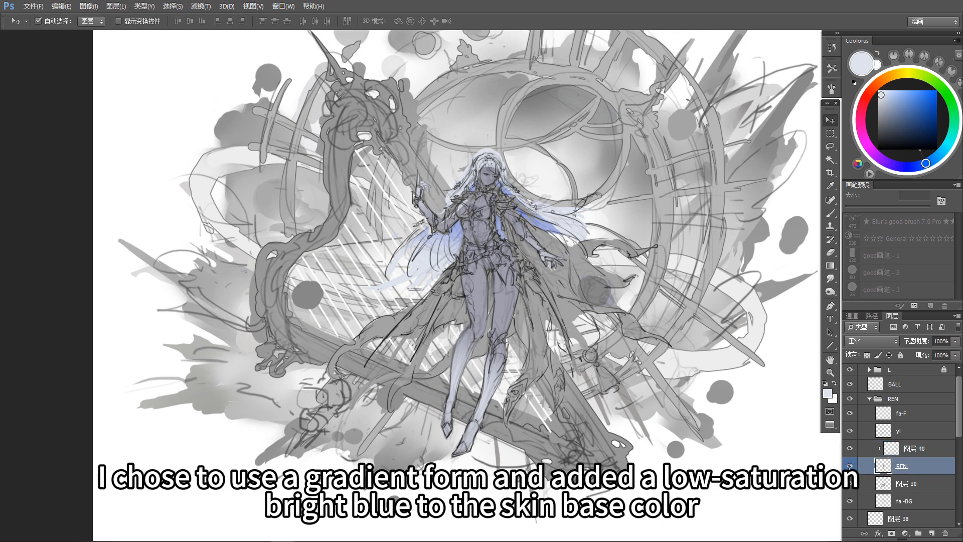
{"action": "left_click_drag", "start_coordinate": [674, 342], "coordinate": [676, 347]}
{"action": "key", "text": "i"}
{"action": "left_click", "coordinate": [834, 320]}
{"action": "key", "text": "v"}
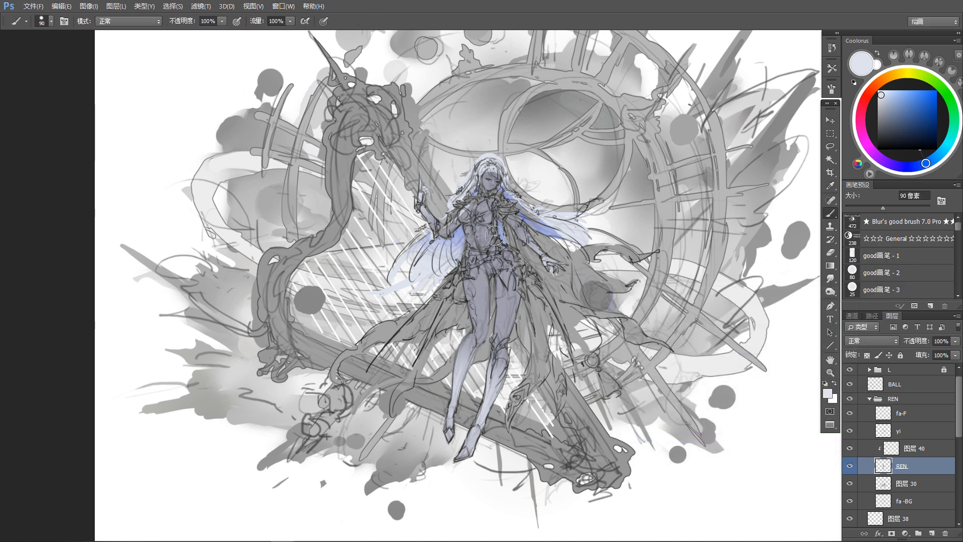
Step: Fill a new layer clipped to the REN skin layer with a grayish blue adjusted from the sampled skin color
{"action": "key", "text": "b"}
{"action": "left_click", "coordinate": [506, 309], "text": "alt"}
{"action": "left_click_drag", "start_coordinate": [883, 110], "coordinate": [882, 115]}
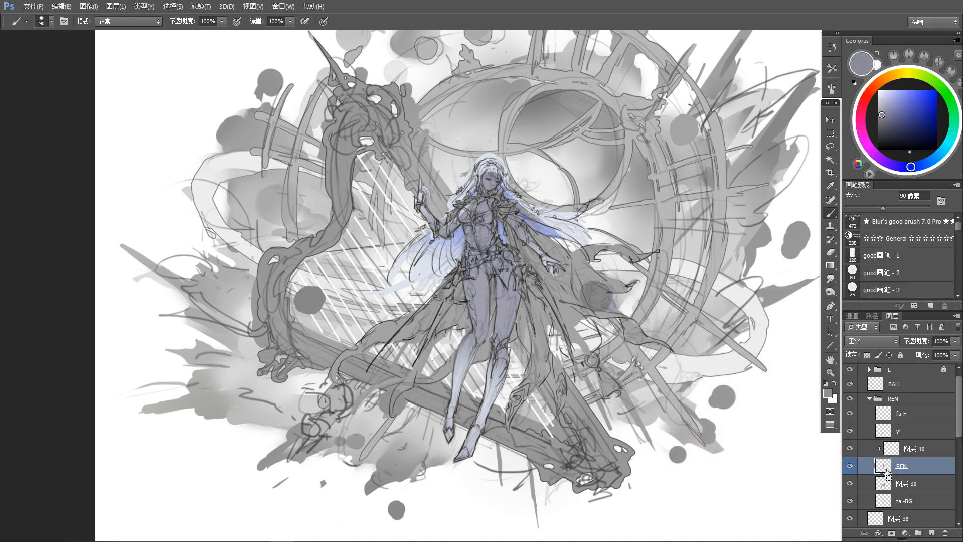
{"action": "left_click", "coordinate": [931, 533]}
{"action": "key", "text": "alt+BackSpace"}
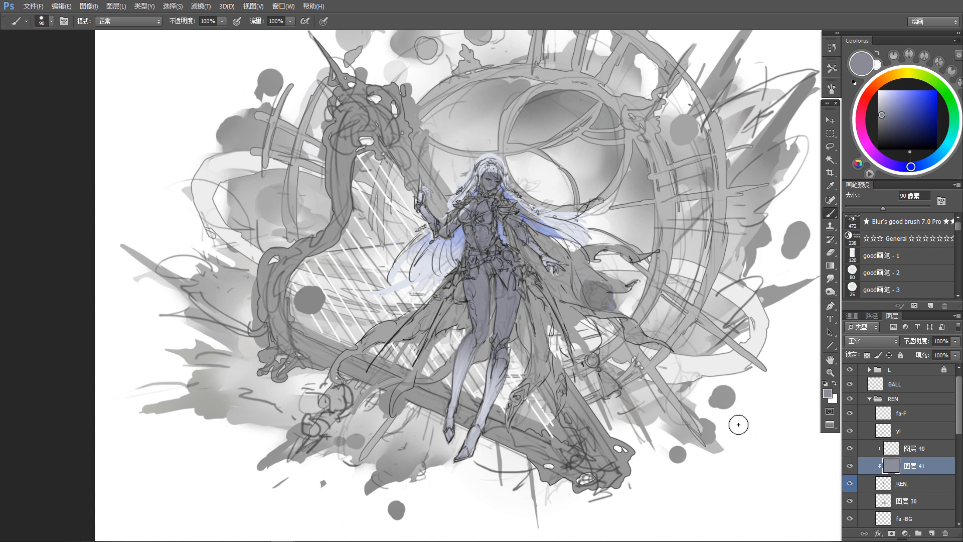
Step: Raise the saturation of the clipped grayish-blue fill layer by 12
{"action": "key", "text": "i"}
{"action": "key", "text": "ctrl+u"}
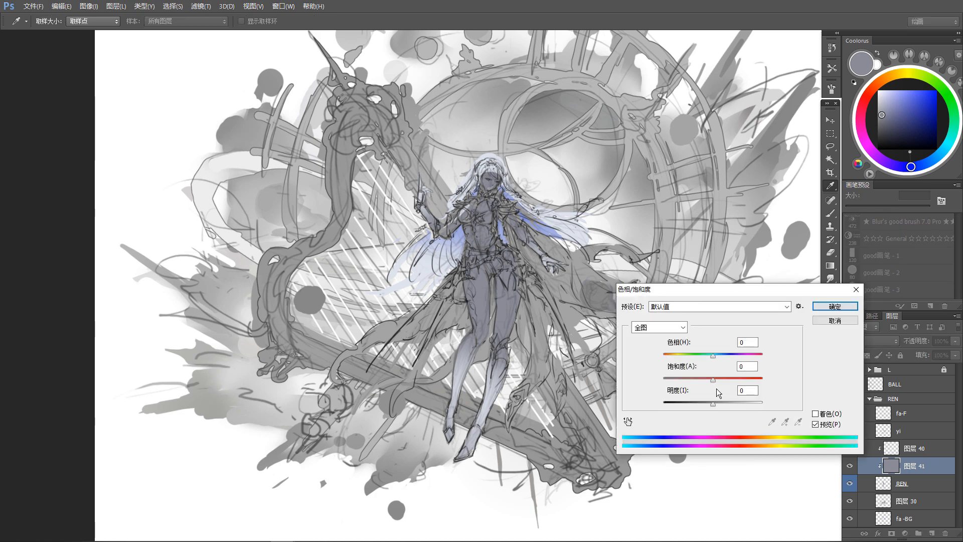
{"action": "left_click_drag", "start_coordinate": [719, 381], "coordinate": [718, 381]}
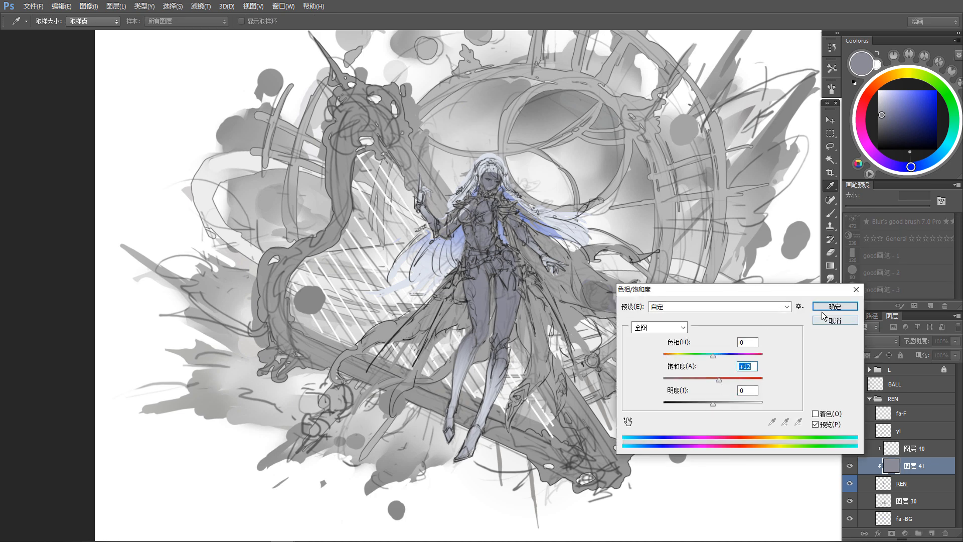
{"action": "left_click", "coordinate": [832, 306]}
Step: Reduce the grayish-blue fill layer's opacity to 65% and merge it down into the REN skin layer
{"action": "key", "text": "b"}
{"action": "left_click_drag", "start_coordinate": [955, 341], "coordinate": [937, 354]}
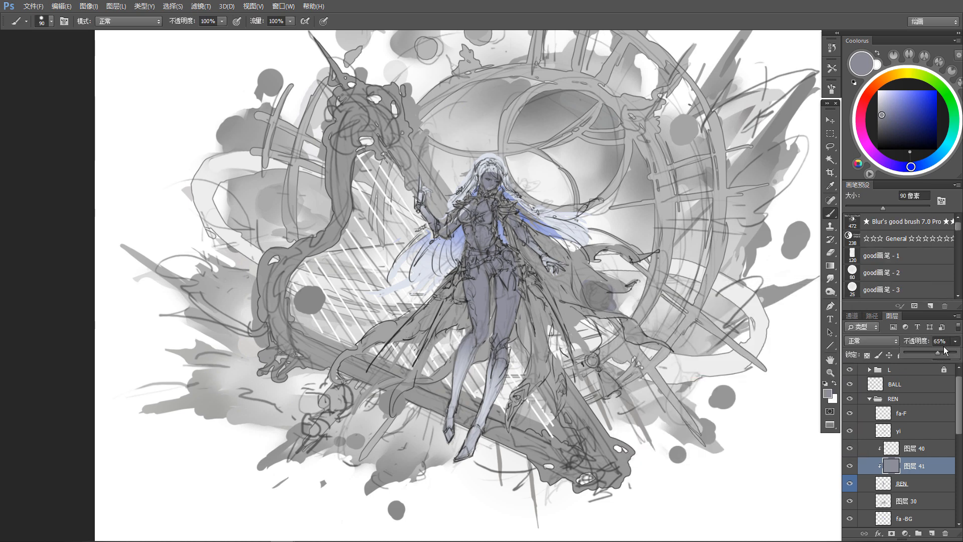
{"action": "key", "text": "ctrl+e"}
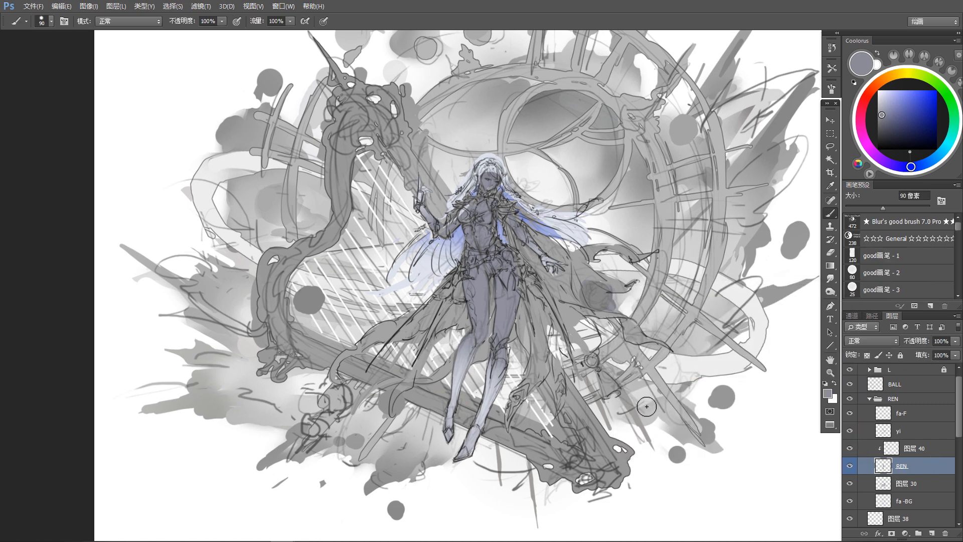
{"action": "scroll", "coordinate": [629, 426], "scroll_direction": "up", "scroll_amount": 1}
{"action": "key", "text": "v"}
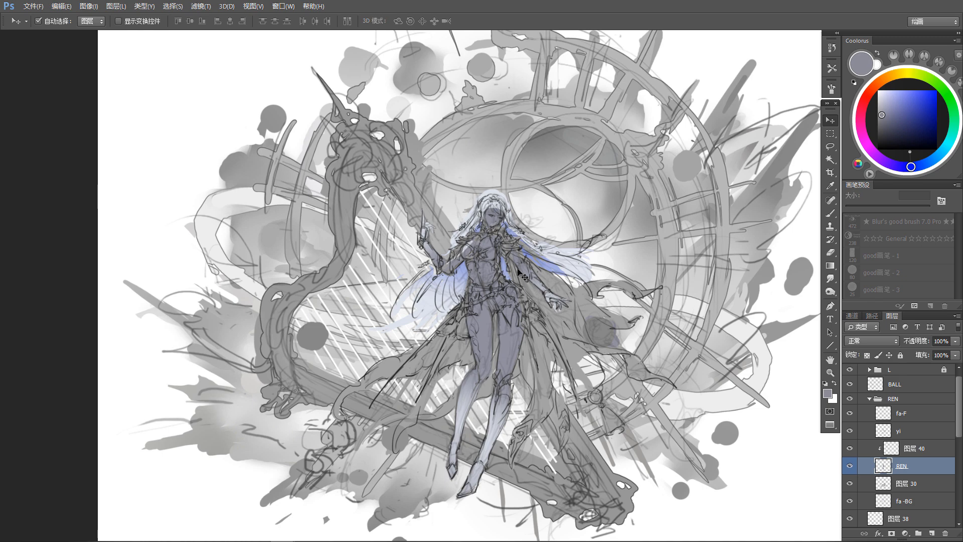
Step: Load the yi clothing layer's shape as a selection and colorize it dark blue with hue 234, low saturation and strongly reduced lightness
{"action": "mouse_move", "coordinate": [551, 419]}
{"action": "left_mouse_down"}
{"action": "mouse_move", "coordinate": [560, 360]}
{"action": "mouse_move", "coordinate": [564, 371]}
{"action": "left_mouse_up"}
{"action": "left_click_drag", "start_coordinate": [548, 310], "coordinate": [548, 322]}
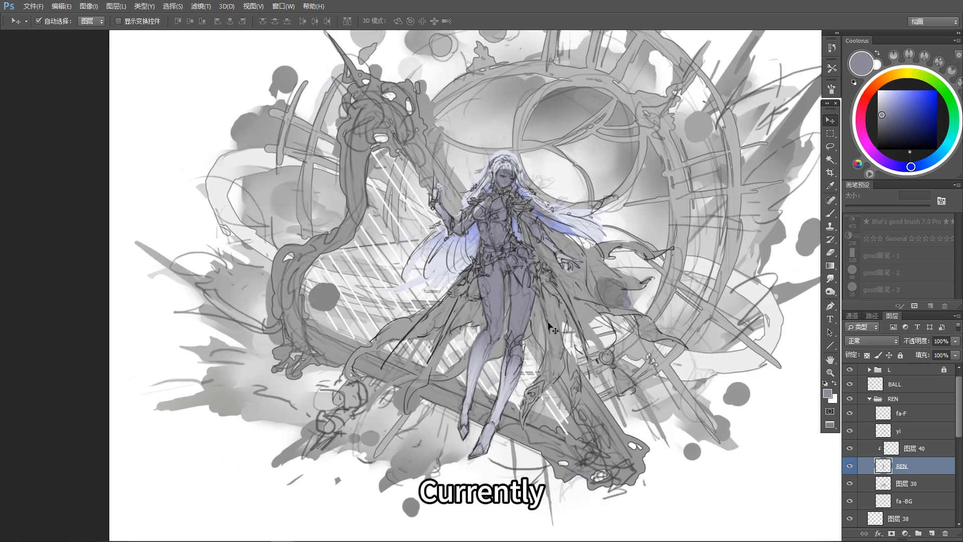
{"action": "left_click", "coordinate": [884, 431], "text": "ctrl"}
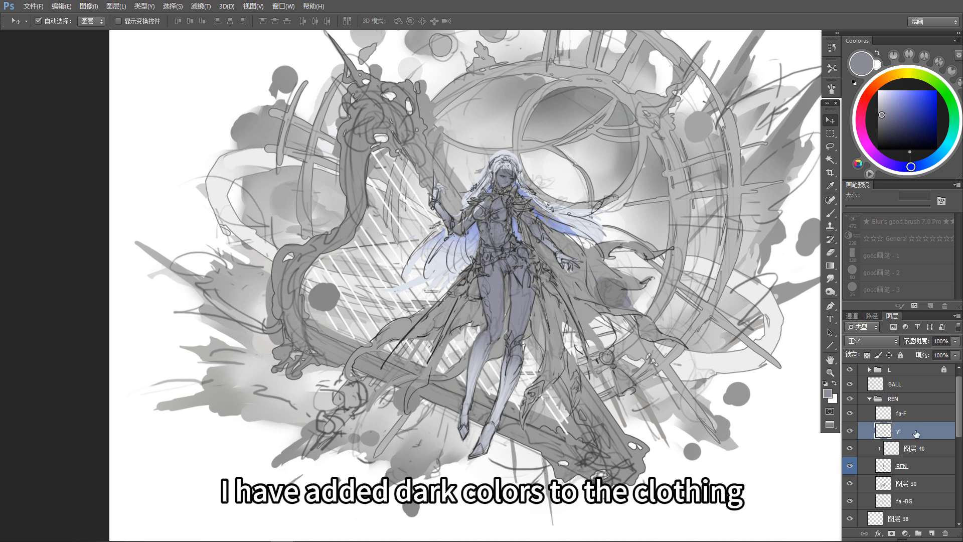
{"action": "key", "text": "ctrl+u"}
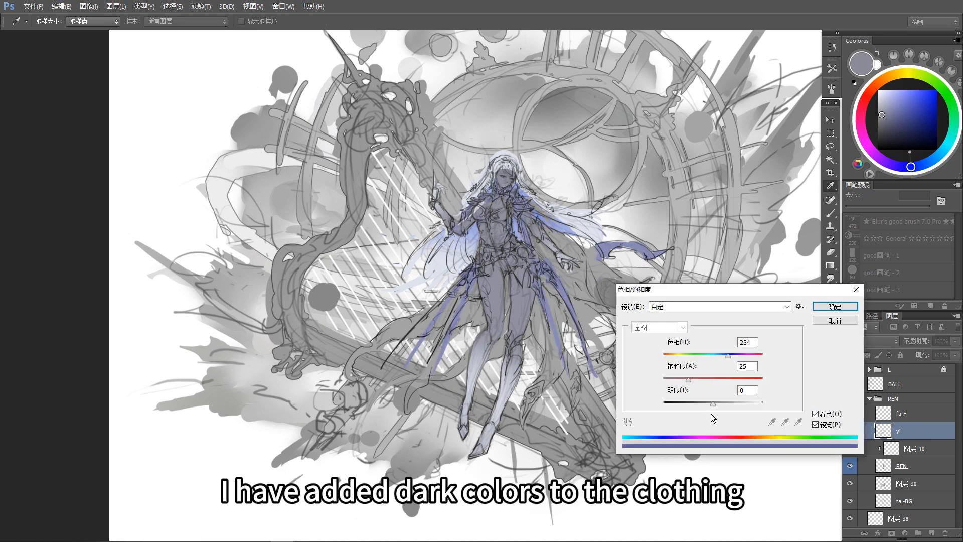
{"action": "left_click_drag", "start_coordinate": [712, 403], "coordinate": [681, 381]}
{"action": "left_click", "coordinate": [823, 308]}
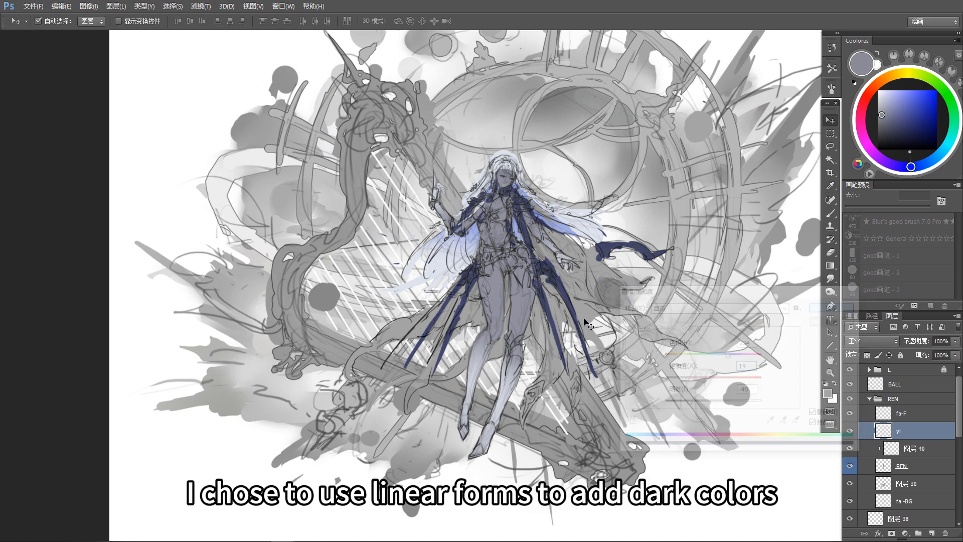
Step: Sample the dark blue of the clothing and paint it across the character's waist with a 90 px brush on the yi layer
{"action": "left_click", "coordinate": [614, 250], "text": "alt"}
{"action": "left_click_drag", "start_coordinate": [604, 298], "coordinate": [603, 310]}
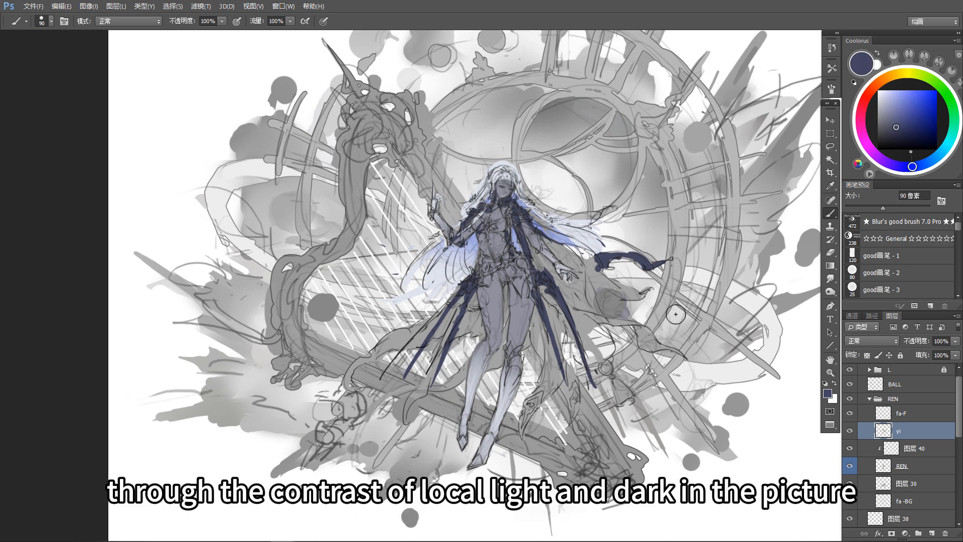
{"action": "left_click_drag", "start_coordinate": [528, 234], "coordinate": [532, 253]}
{"action": "left_click_drag", "start_coordinate": [534, 310], "coordinate": [541, 318]}
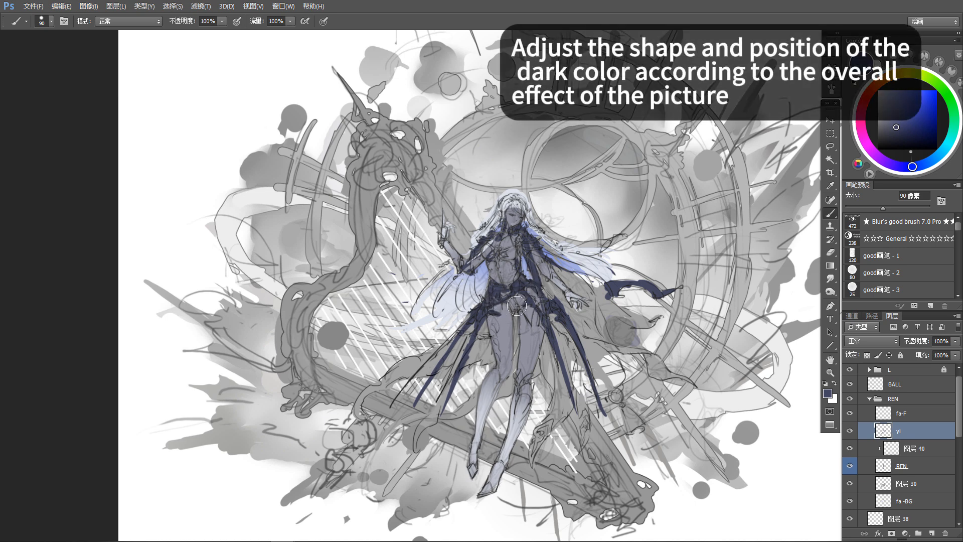
Step: Refine the dark clothing shapes around the chest, shoulders and waist by alternately erasing and painting on the yi layer
{"action": "key", "text": "e"}
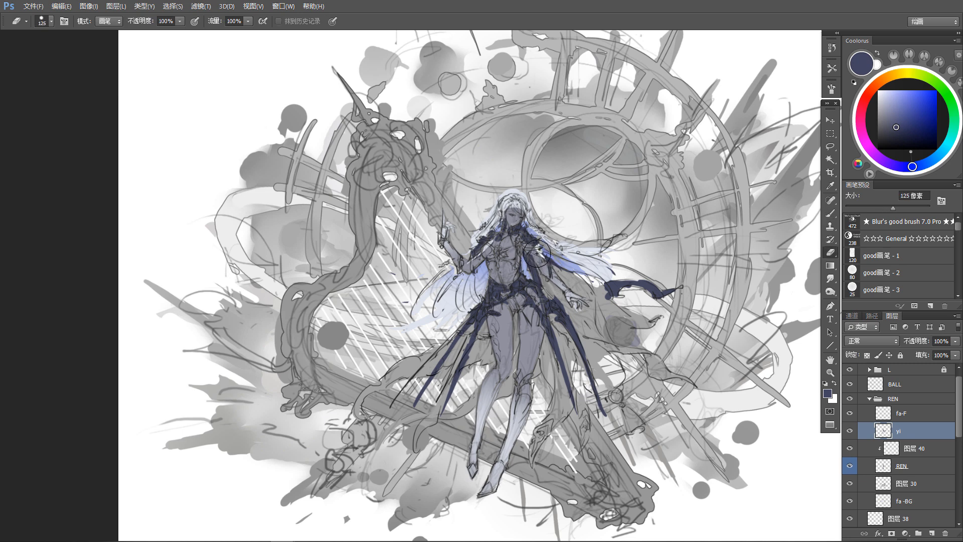
{"action": "key", "text": "b"}
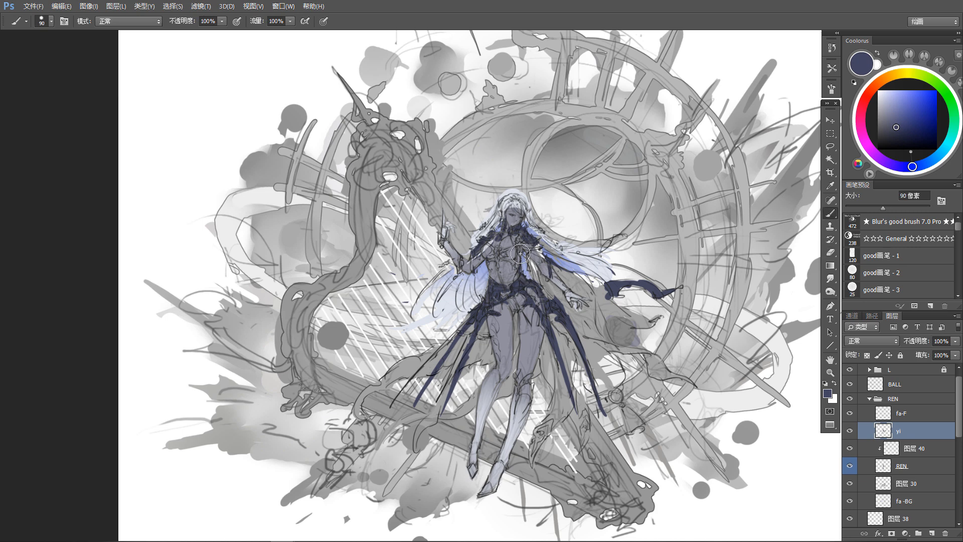
{"action": "key", "text": "e"}
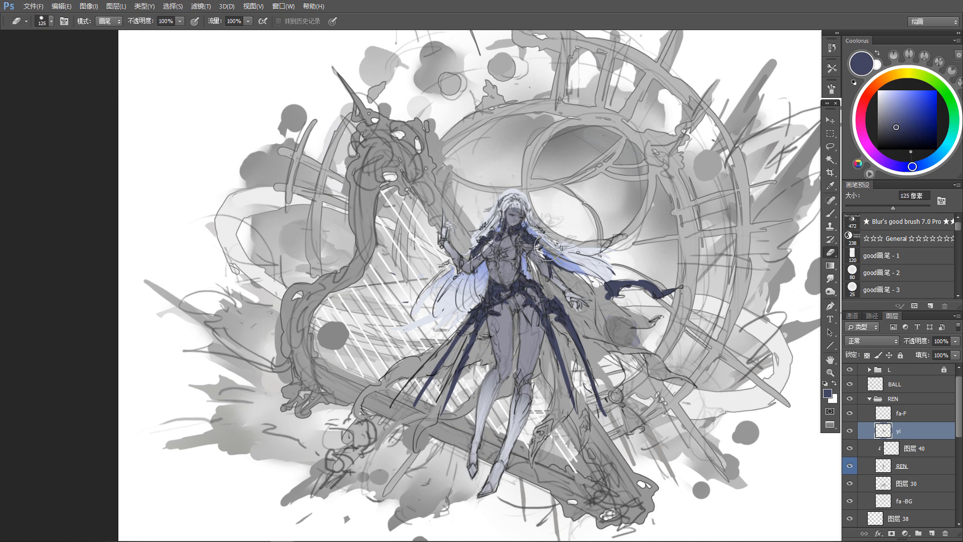
{"action": "left_click_drag", "start_coordinate": [600, 193], "coordinate": [596, 187]}
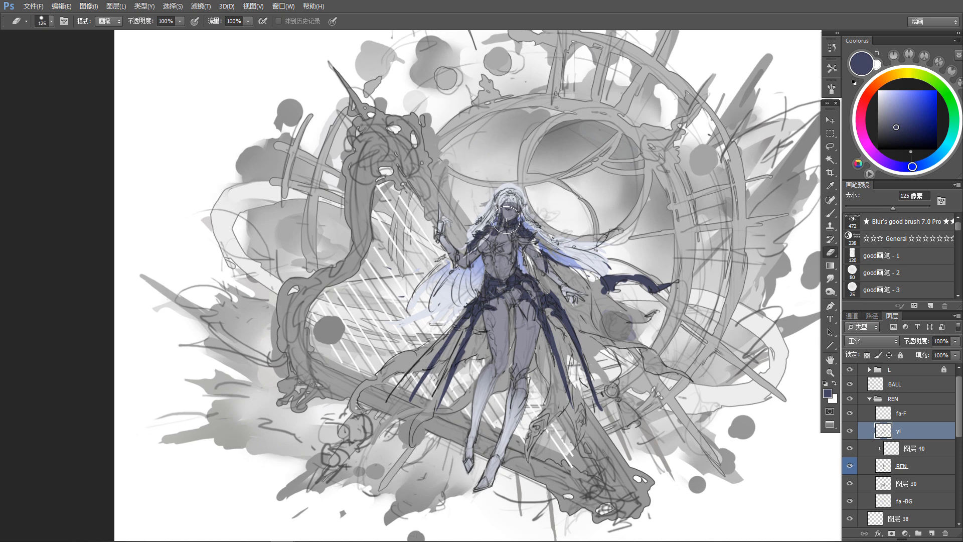
{"action": "scroll", "coordinate": [532, 201], "scroll_direction": "down", "scroll_amount": 1}
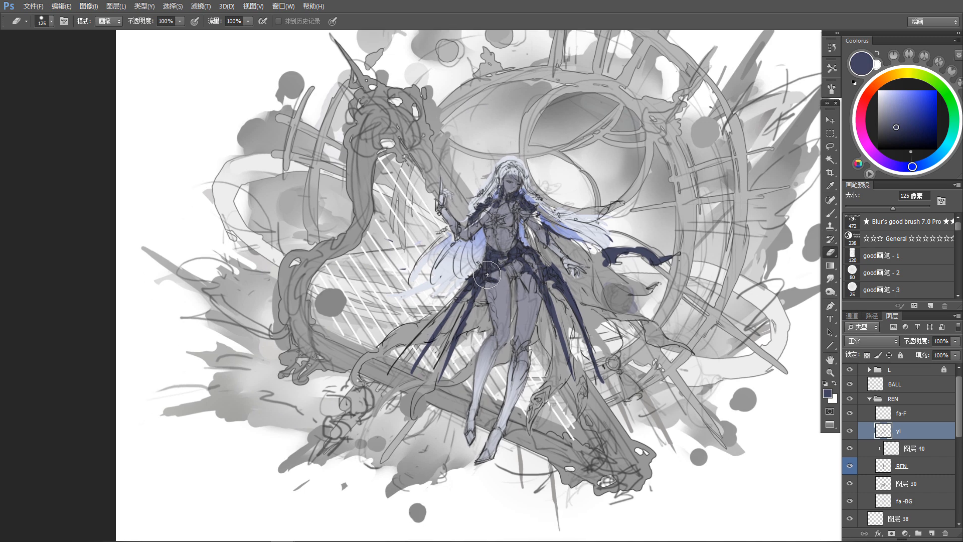
{"action": "key", "text": "b"}
{"action": "scroll", "coordinate": [501, 358], "scroll_direction": "down", "scroll_amount": 1}
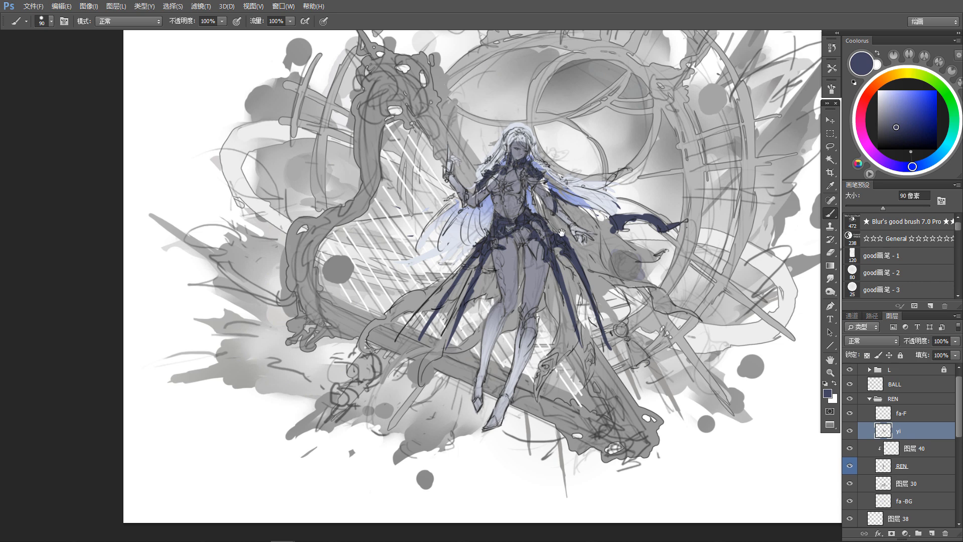
Step: Paint dark blue bands along the cape beneath the flowing hair and on the cloth beside the hand
{"action": "left_click_drag", "start_coordinate": [561, 232], "coordinate": [557, 231]}
{"action": "left_click_drag", "start_coordinate": [588, 273], "coordinate": [588, 272]}
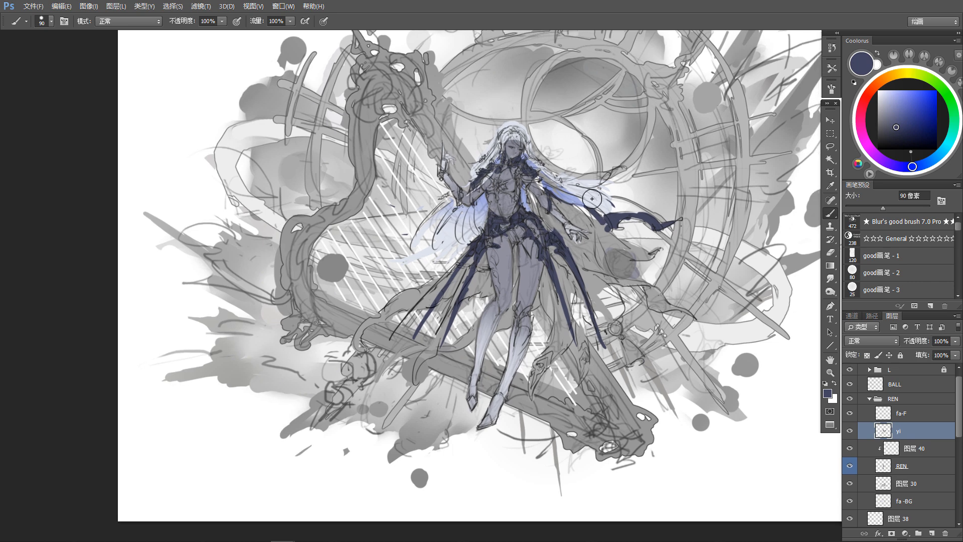
{"action": "mouse_move", "coordinate": [565, 188]}
{"action": "left_mouse_down"}
{"action": "mouse_move", "coordinate": [604, 228]}
{"action": "mouse_move", "coordinate": [572, 221]}
{"action": "left_mouse_up"}
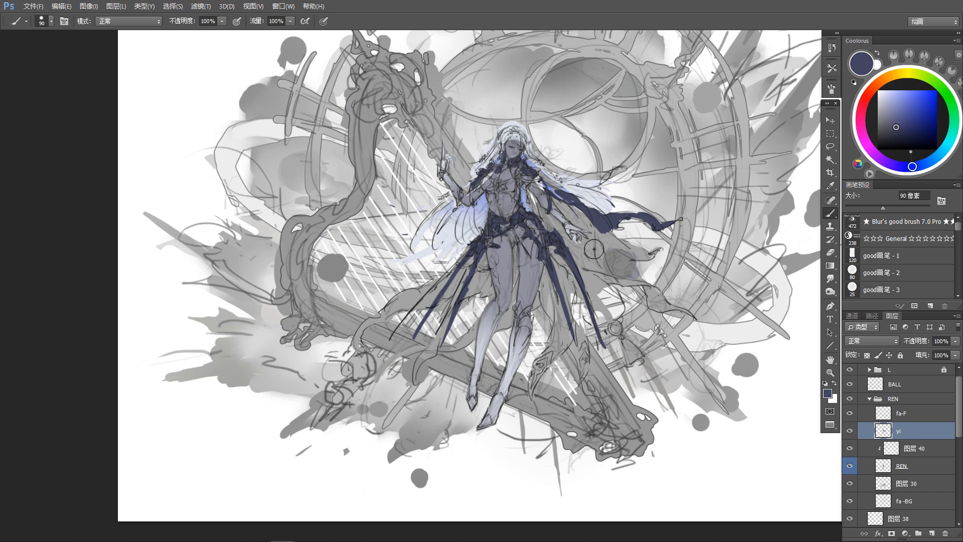
{"action": "mouse_move", "coordinate": [614, 276]}
{"action": "left_mouse_down"}
{"action": "mouse_move", "coordinate": [627, 280]}
{"action": "mouse_move", "coordinate": [634, 307]}
{"action": "mouse_move", "coordinate": [609, 308]}
{"action": "mouse_move", "coordinate": [610, 317]}
{"action": "left_mouse_up"}
Step: Reshape the dark dress decorations at the waist and skirt strips with alternating 125 px eraser and 90 px brush strokes
{"action": "key", "text": "e"}
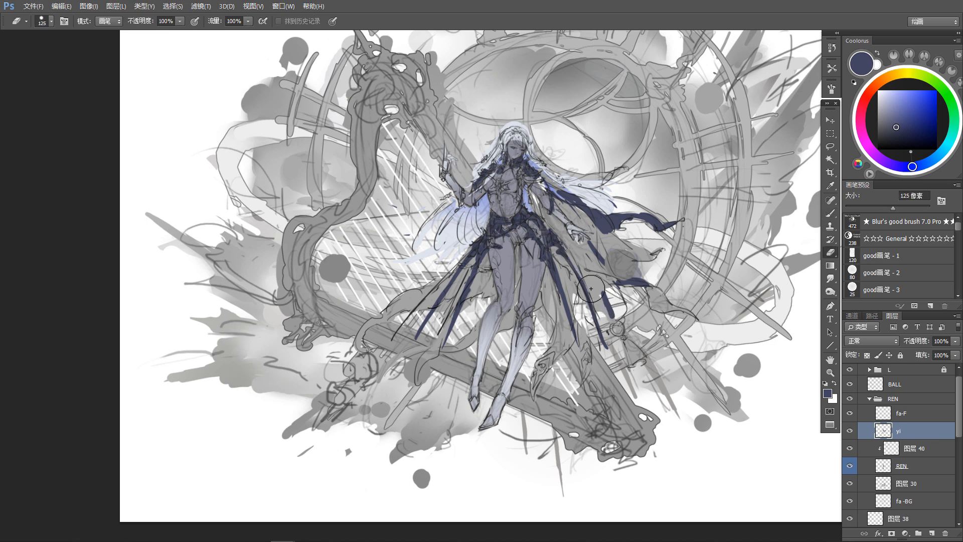
{"action": "key", "text": "b"}
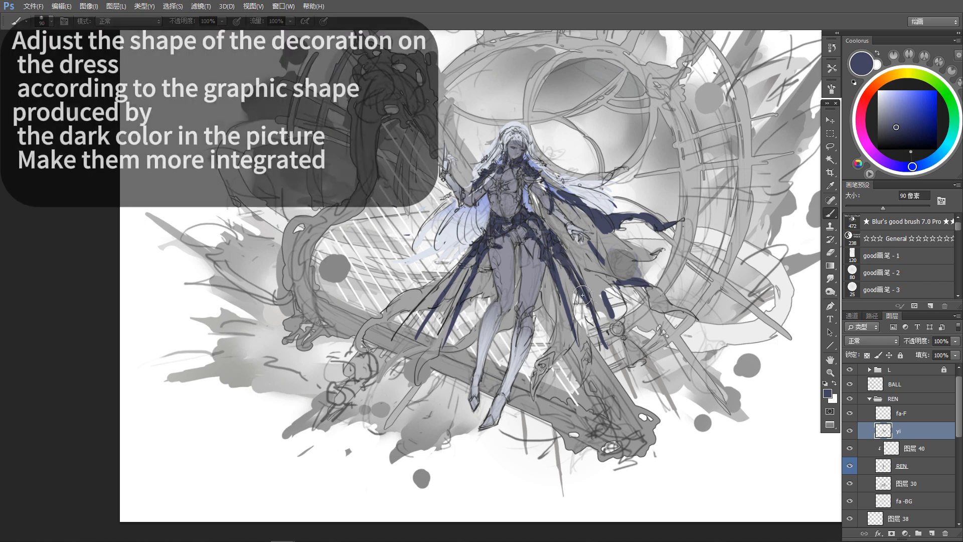
{"action": "key", "text": "e"}
{"action": "key", "text": "b"}
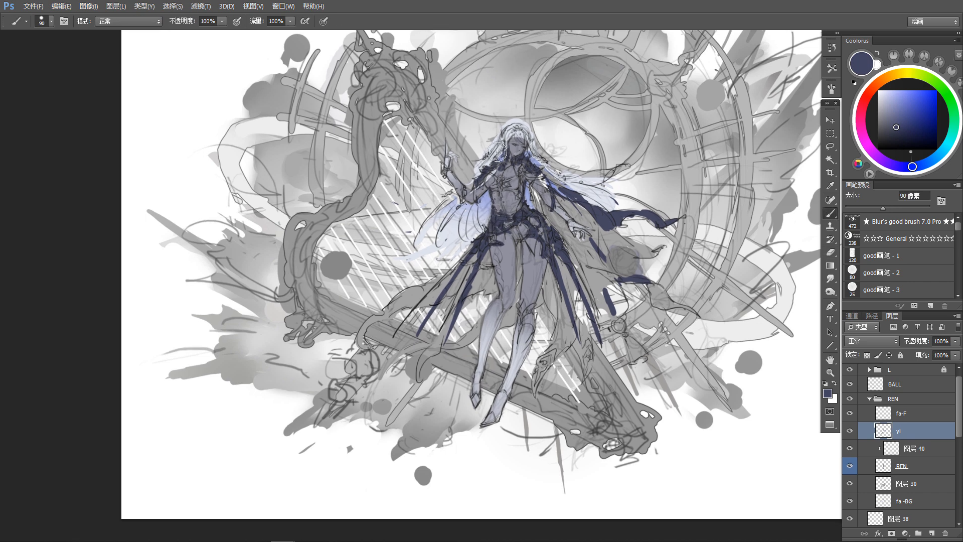
{"action": "key", "text": "e"}
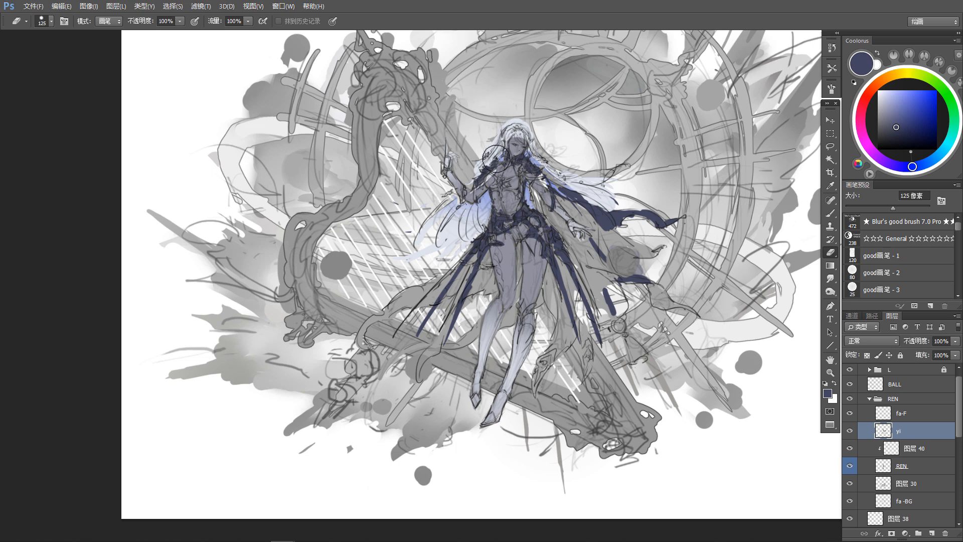
{"action": "key", "text": "b"}
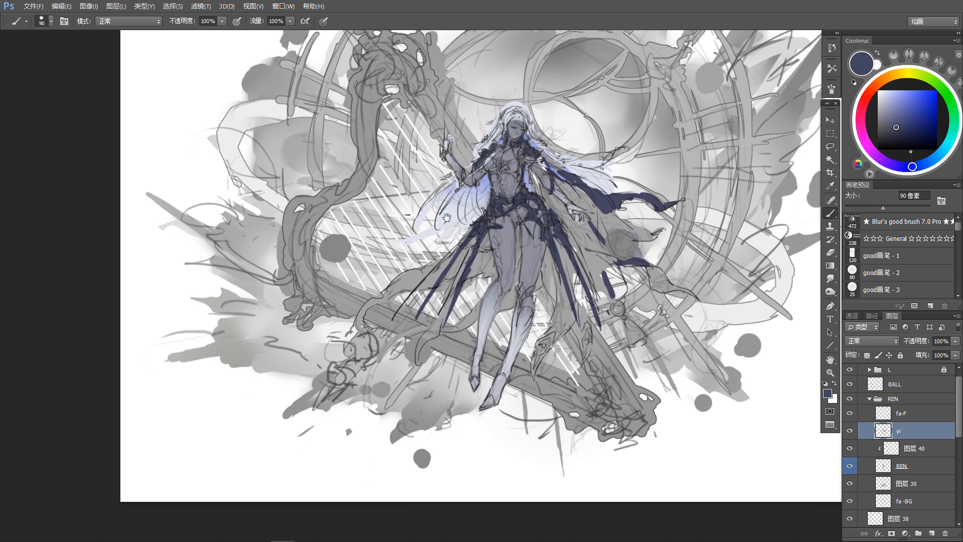
Step: Paint dark blue decorative knee pads, shoes and ankle straps on the character's legs
{"action": "left_click_drag", "start_coordinate": [446, 217], "coordinate": [447, 212]}
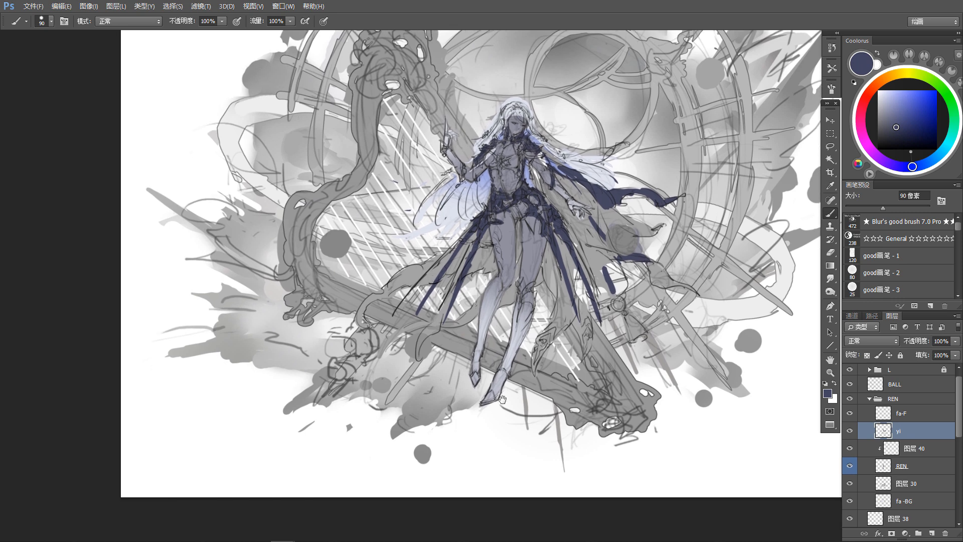
{"action": "left_click_drag", "start_coordinate": [575, 313], "coordinate": [576, 292]}
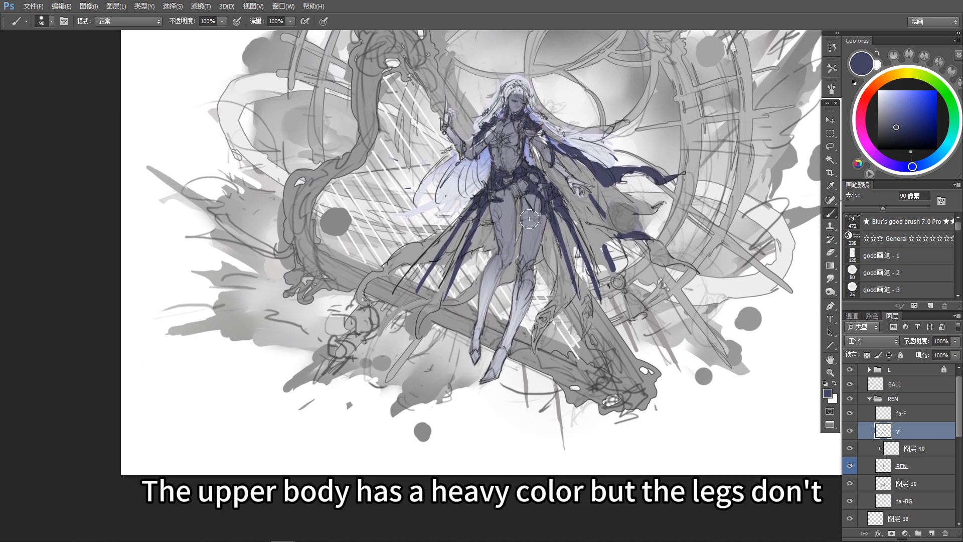
{"action": "mouse_move", "coordinate": [521, 260]}
{"action": "left_mouse_down"}
{"action": "mouse_move", "coordinate": [519, 277]}
{"action": "mouse_move", "coordinate": [532, 273]}
{"action": "left_mouse_up"}
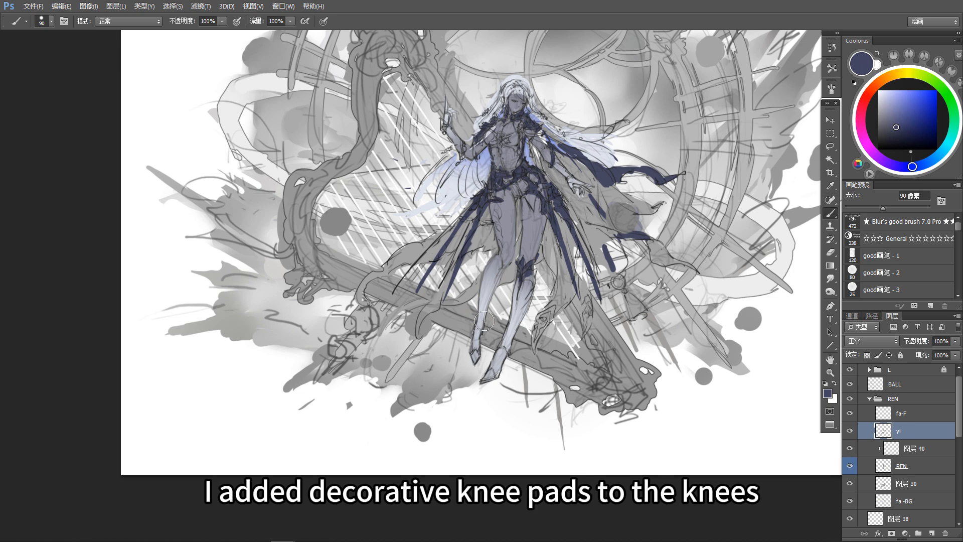
{"action": "mouse_move", "coordinate": [475, 351]}
{"action": "left_mouse_down"}
{"action": "mouse_move", "coordinate": [481, 381]}
{"action": "mouse_move", "coordinate": [490, 369]}
{"action": "mouse_move", "coordinate": [498, 375]}
{"action": "mouse_move", "coordinate": [507, 349]}
{"action": "mouse_move", "coordinate": [489, 366]}
{"action": "left_mouse_up"}
{"action": "mouse_move", "coordinate": [509, 335]}
{"action": "left_mouse_down"}
{"action": "mouse_move", "coordinate": [508, 353]}
{"action": "mouse_move", "coordinate": [510, 338]}
{"action": "left_mouse_up"}
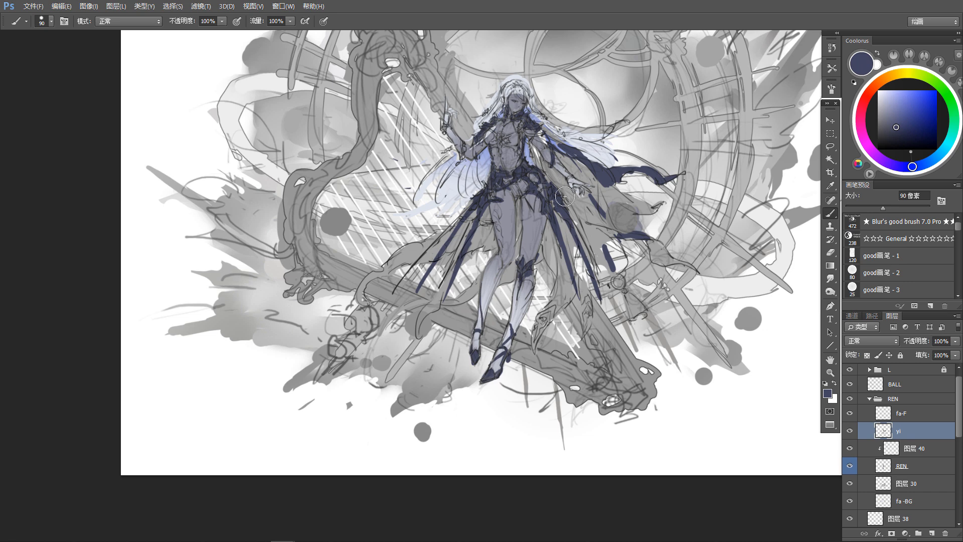
Step: Paint a dark blue border along the edge of the cloth trailing on the harp-string side, down to its tip
{"action": "left_click_drag", "start_coordinate": [564, 196], "coordinate": [561, 214]}
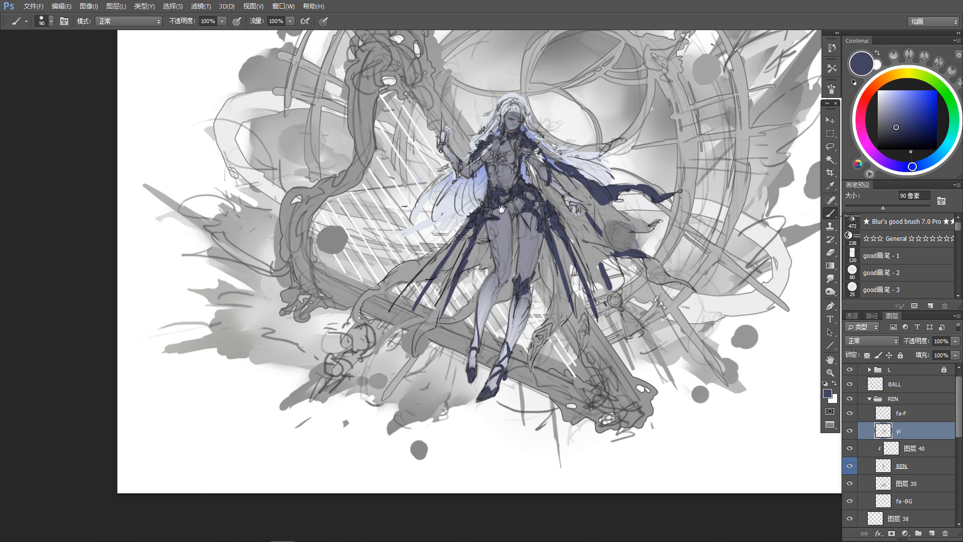
{"action": "left_click_drag", "start_coordinate": [501, 208], "coordinate": [498, 210]}
{"action": "left_click_drag", "start_coordinate": [554, 376], "coordinate": [543, 393]}
{"action": "left_click_drag", "start_coordinate": [395, 397], "coordinate": [408, 361]}
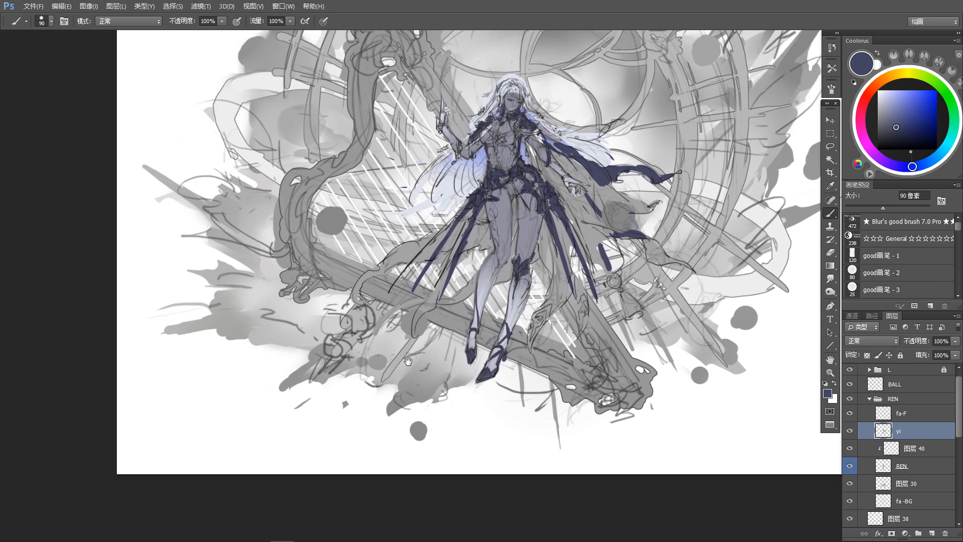
{"action": "mouse_move", "coordinate": [379, 265]}
{"action": "left_mouse_down"}
{"action": "mouse_move", "coordinate": [381, 263]}
{"action": "mouse_move", "coordinate": [418, 244]}
{"action": "mouse_move", "coordinate": [387, 258]}
{"action": "mouse_move", "coordinate": [421, 243]}
{"action": "left_mouse_up"}
{"action": "left_click_drag", "start_coordinate": [381, 267], "coordinate": [418, 243]}
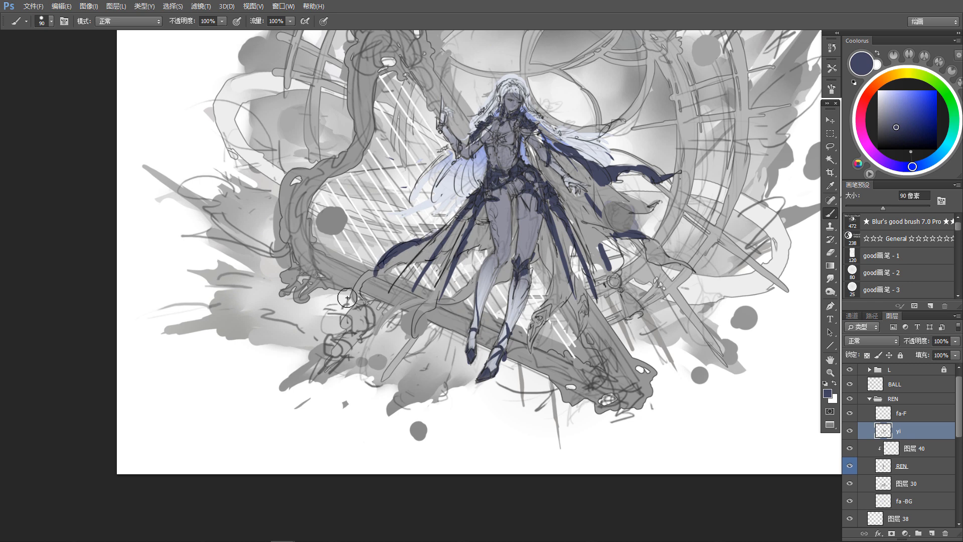
{"action": "mouse_move", "coordinate": [368, 288]}
{"action": "left_mouse_down"}
{"action": "mouse_move", "coordinate": [339, 295]}
{"action": "mouse_move", "coordinate": [366, 293]}
{"action": "left_mouse_up"}
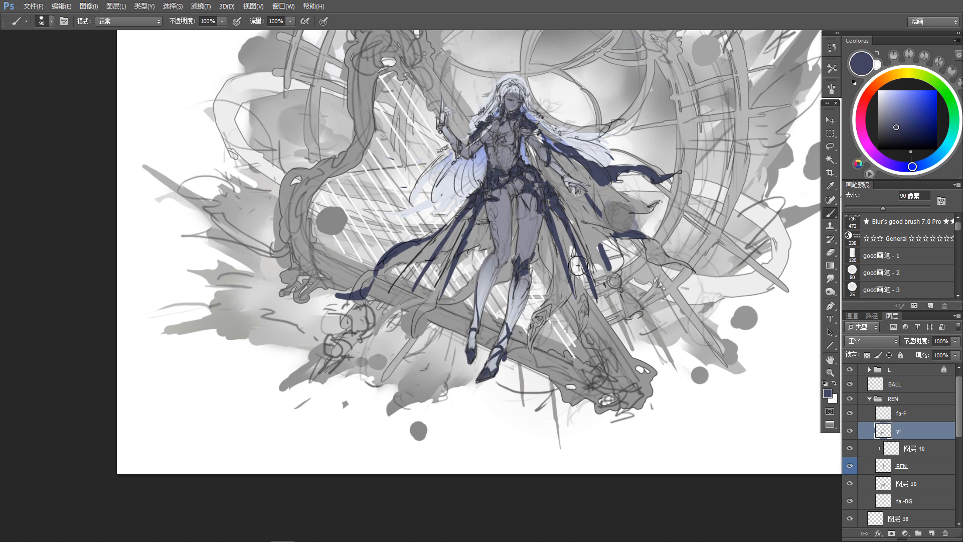
Step: Undo the first hem stroke and paint a dark blue strip on the hanging cloth beside the lower leg
{"action": "left_click_drag", "start_coordinate": [560, 323], "coordinate": [549, 317]}
{"action": "key", "text": "ctrl+z"}
{"action": "left_click_drag", "start_coordinate": [530, 242], "coordinate": [573, 329]}
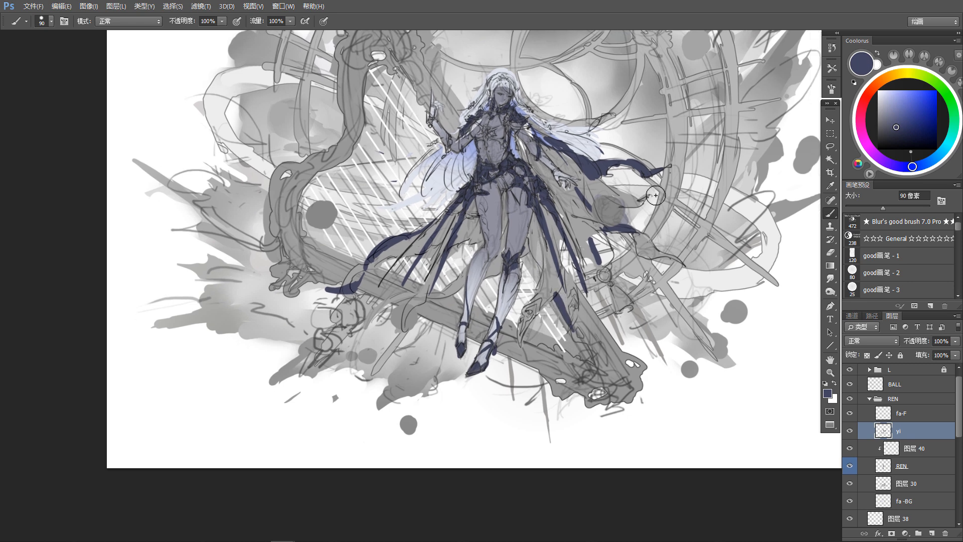
Step: Paint the pointed ends of the cape opposite the harp strings dark blue and clean up their edges with the eraser
{"action": "mouse_move", "coordinate": [636, 204]}
{"action": "left_mouse_down"}
{"action": "mouse_move", "coordinate": [627, 223]}
{"action": "mouse_move", "coordinate": [639, 216]}
{"action": "mouse_move", "coordinate": [618, 227]}
{"action": "mouse_move", "coordinate": [641, 216]}
{"action": "mouse_move", "coordinate": [631, 226]}
{"action": "left_mouse_up"}
{"action": "key", "text": "e"}
{"action": "key", "text": "b"}
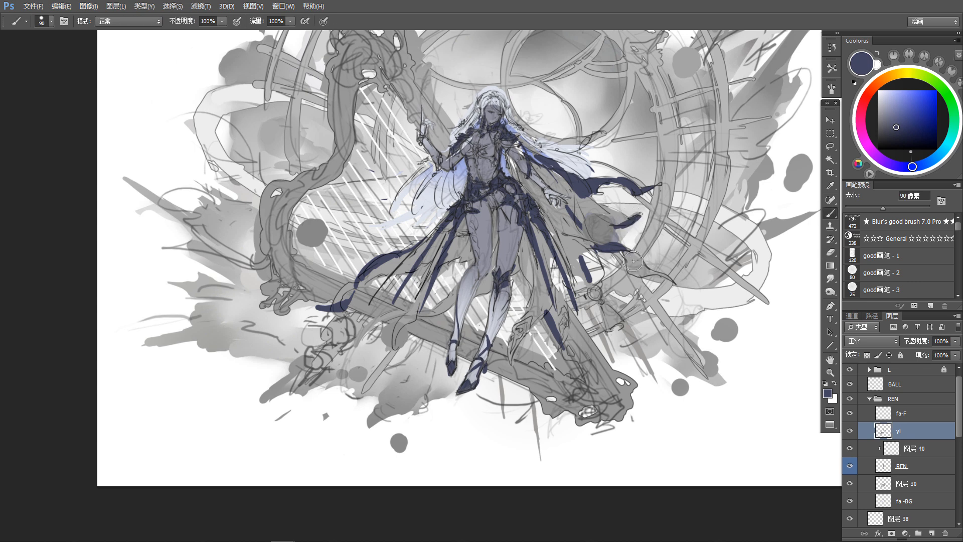
{"action": "left_click_drag", "start_coordinate": [642, 274], "coordinate": [676, 286]}
{"action": "key", "text": "e"}
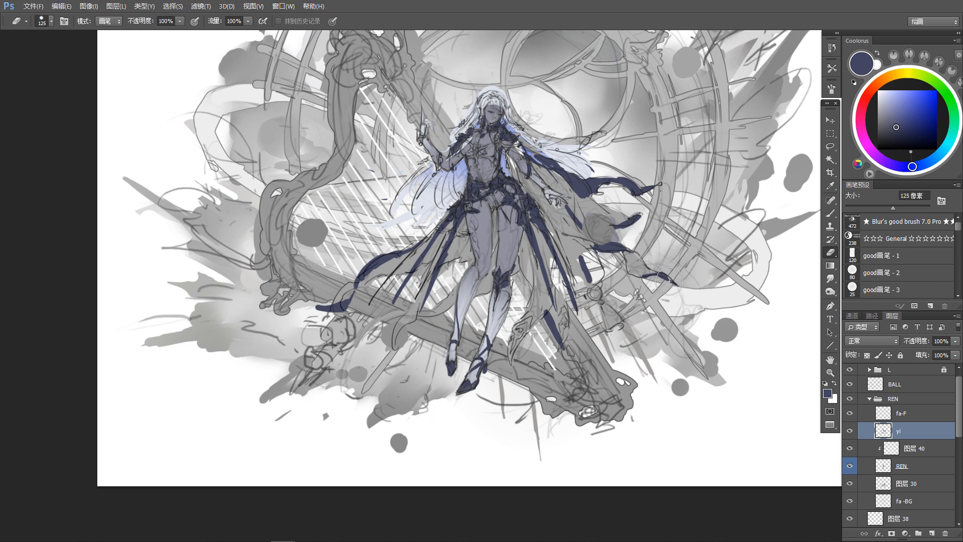
{"action": "key", "text": "b"}
{"action": "left_click_drag", "start_coordinate": [639, 351], "coordinate": [638, 398]}
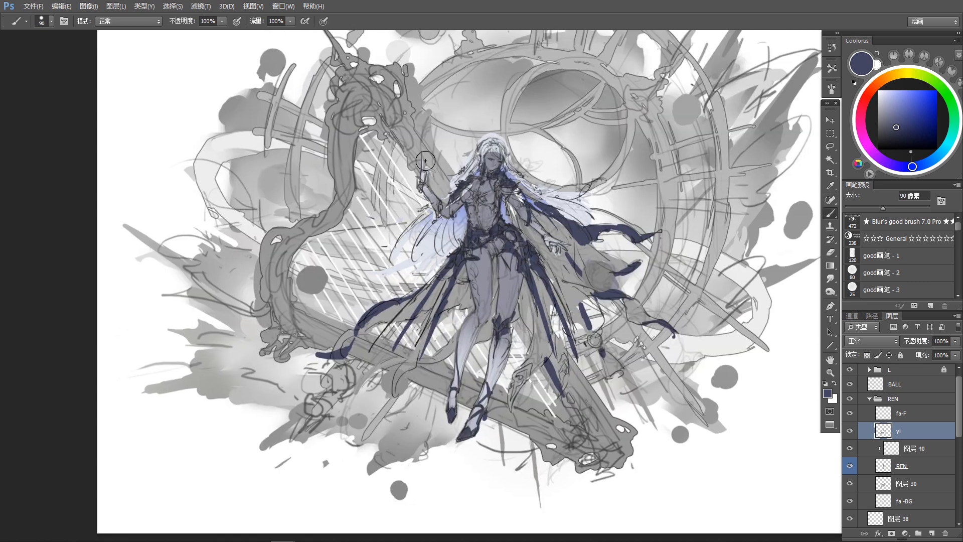
{"action": "left_click_drag", "start_coordinate": [578, 277], "coordinate": [576, 306]}
Step: Add a new empty layer directly above the yi clothing layer for brush painting
{"action": "key", "text": "v"}
{"action": "left_click_drag", "start_coordinate": [503, 280], "coordinate": [509, 276]}
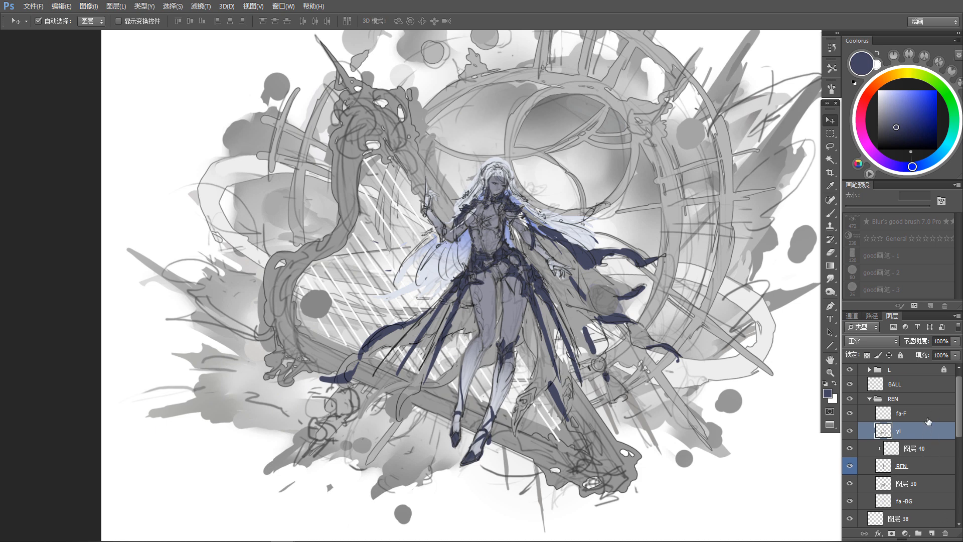
{"action": "left_click", "coordinate": [935, 526]}
{"action": "key", "text": "b"}
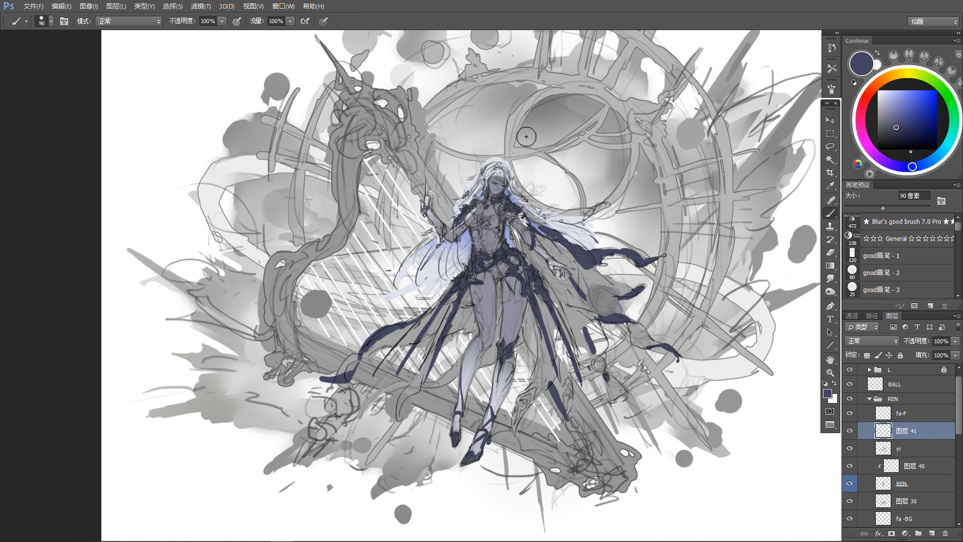
Step: Choose a bright, low-saturation yellow and paint small metal ornaments on the character's chest and shoulder
{"action": "left_click", "coordinate": [890, 77]}
{"action": "left_click", "coordinate": [892, 97]}
{"action": "left_click", "coordinate": [898, 75]}
{"action": "left_click", "coordinate": [883, 102]}
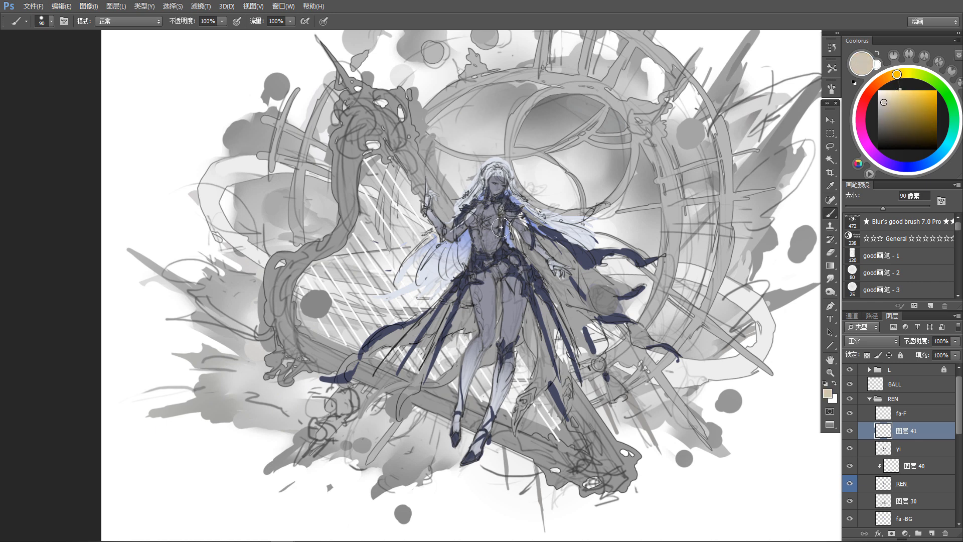
{"action": "mouse_move", "coordinate": [502, 215]}
{"action": "left_mouse_down"}
{"action": "mouse_move", "coordinate": [502, 206]}
{"action": "mouse_move", "coordinate": [472, 213]}
{"action": "mouse_move", "coordinate": [511, 212]}
{"action": "left_mouse_up"}
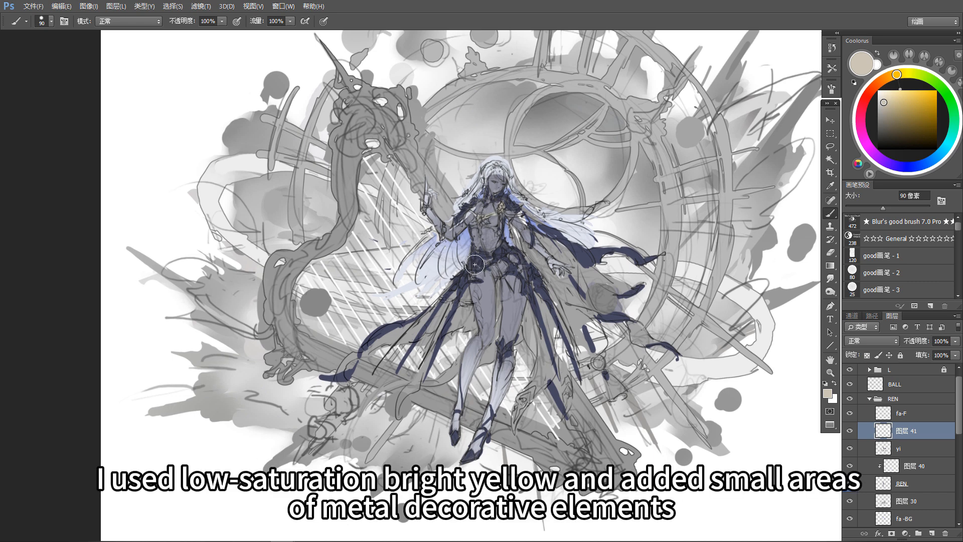
Step: Paint more low-saturation yellow metal ornaments along the character's waist and on the two pointed pendants hanging beside the lower leg
{"action": "left_click_drag", "start_coordinate": [468, 278], "coordinate": [477, 260]}
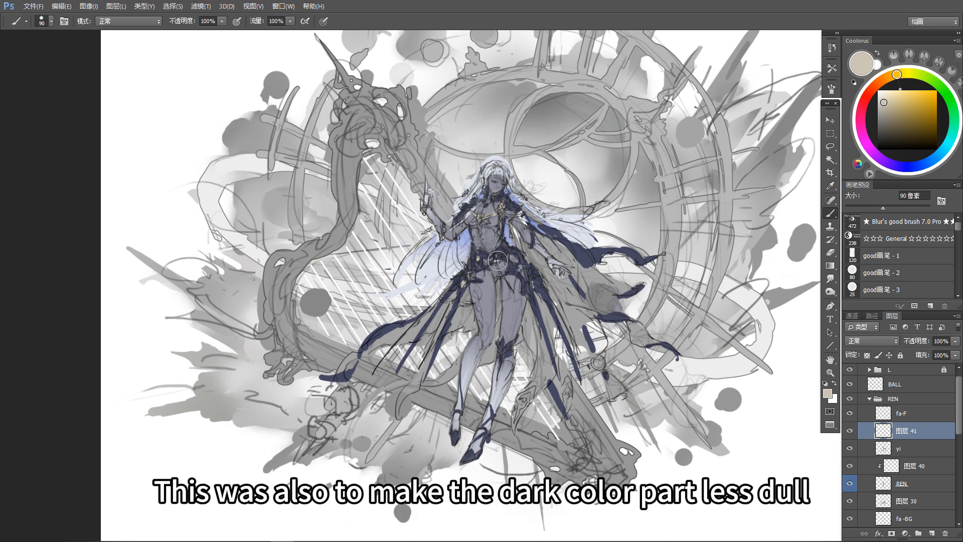
{"action": "mouse_move", "coordinate": [534, 392]}
{"action": "left_mouse_down"}
{"action": "mouse_move", "coordinate": [515, 421]}
{"action": "mouse_move", "coordinate": [565, 373]}
{"action": "mouse_move", "coordinate": [567, 399]}
{"action": "left_mouse_up"}
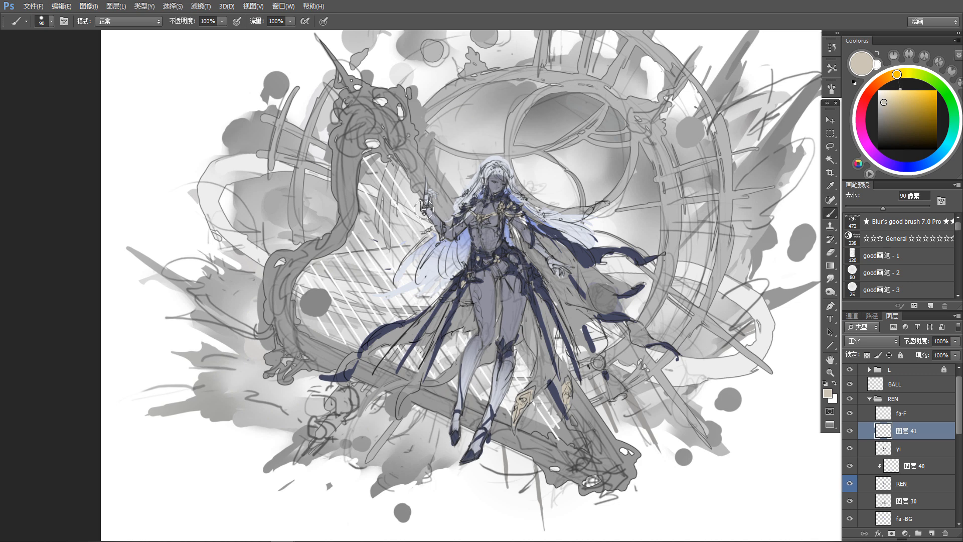
{"action": "left_click_drag", "start_coordinate": [466, 275], "coordinate": [468, 276]}
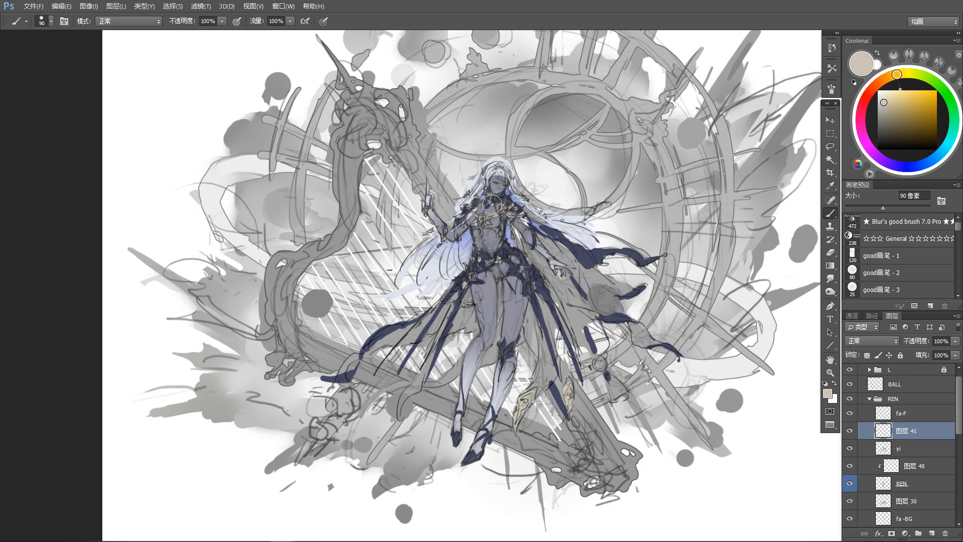
{"action": "left_click_drag", "start_coordinate": [482, 451], "coordinate": [483, 441]}
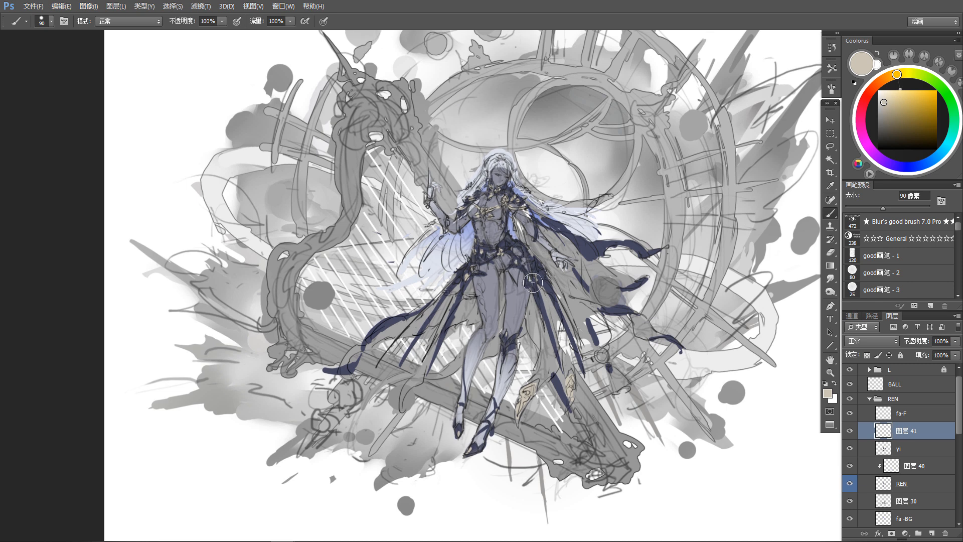
{"action": "left_click_drag", "start_coordinate": [559, 289], "coordinate": [574, 313]}
{"action": "left_click_drag", "start_coordinate": [513, 162], "coordinate": [506, 144]}
Step: Add a new layer clipped to the harp layer and fill it with a dark grayish blue sampled from the clothing and slightly desaturated
{"action": "key", "text": "v"}
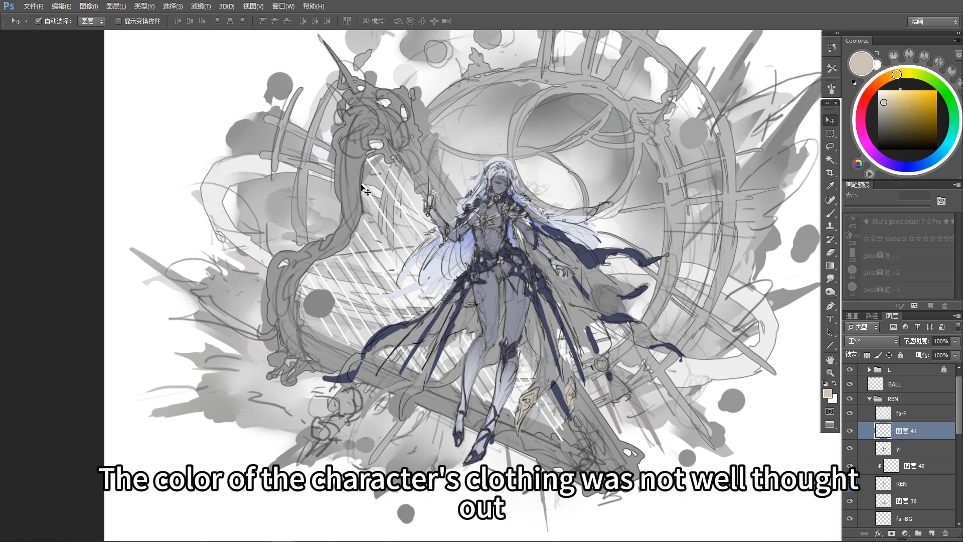
{"action": "left_click", "coordinate": [357, 196]}
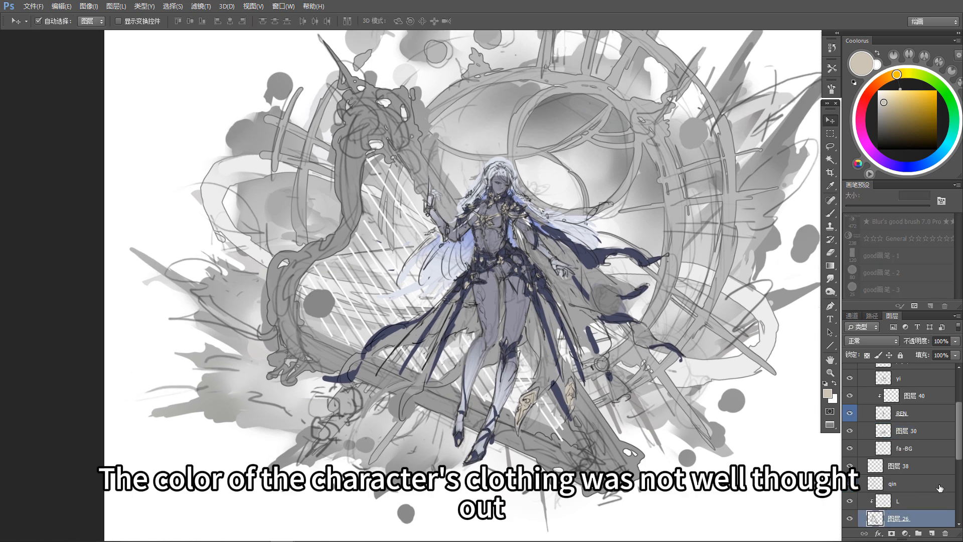
{"action": "scroll", "coordinate": [937, 507], "scroll_direction": "down", "scroll_amount": 2}
{"action": "left_click", "coordinate": [932, 532]}
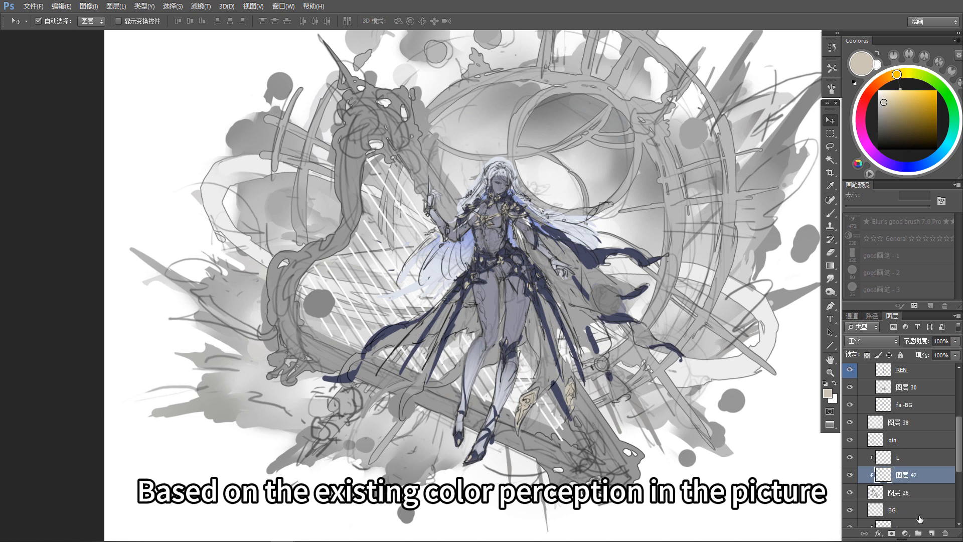
{"action": "key", "text": "b"}
{"action": "left_click", "coordinate": [590, 257], "text": "alt"}
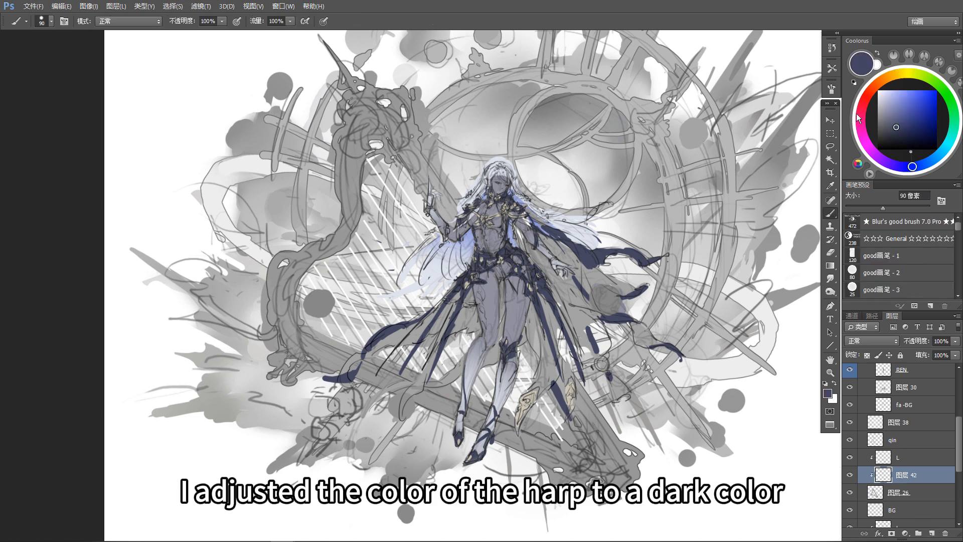
{"action": "left_click", "coordinate": [889, 123]}
{"action": "key", "text": "alt+BackSpace"}
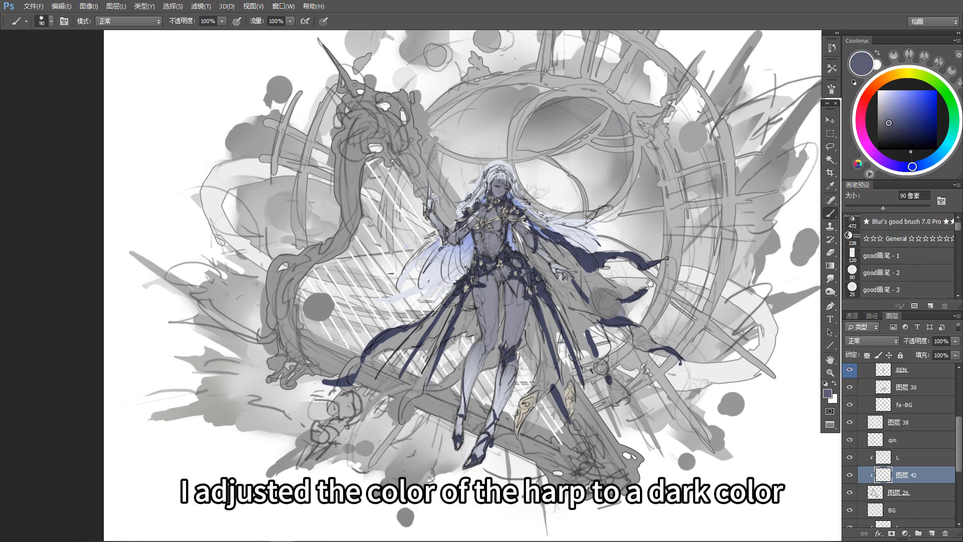
{"action": "left_click_drag", "start_coordinate": [650, 283], "coordinate": [642, 293]}
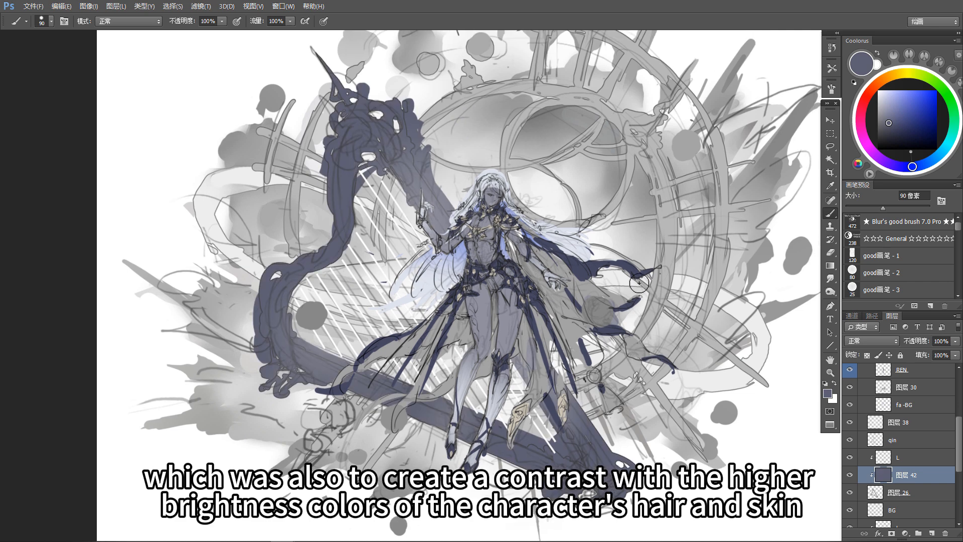
Step: Add a new layer clipped to the background clock-dial layer and fill it with the ornaments' low-saturation yellow, shifted slightly toward orange
{"action": "key", "text": "v"}
{"action": "left_click_drag", "start_coordinate": [565, 233], "coordinate": [555, 267]}
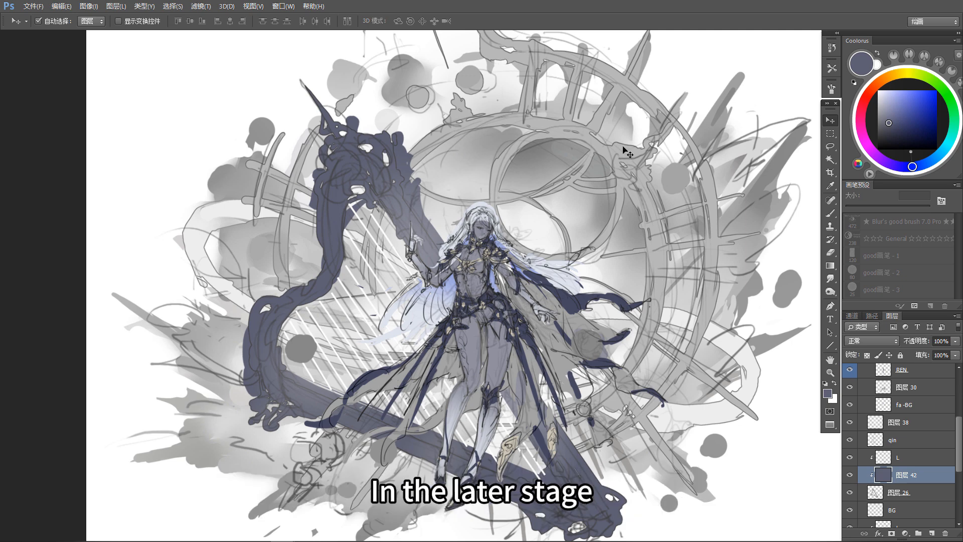
{"action": "scroll", "coordinate": [902, 451], "scroll_direction": "down", "scroll_amount": 2}
{"action": "left_click", "coordinate": [928, 519]}
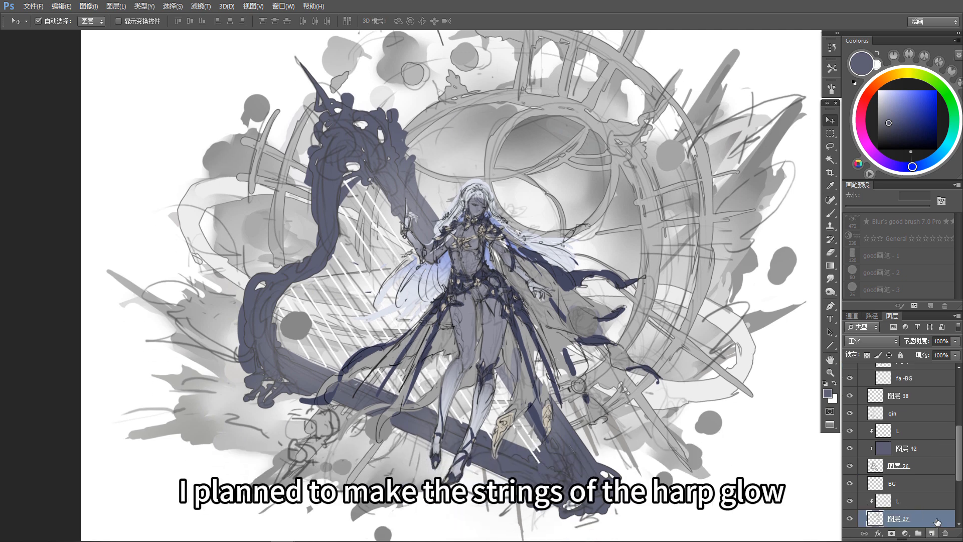
{"action": "left_click", "coordinate": [931, 533]}
{"action": "key", "text": "b"}
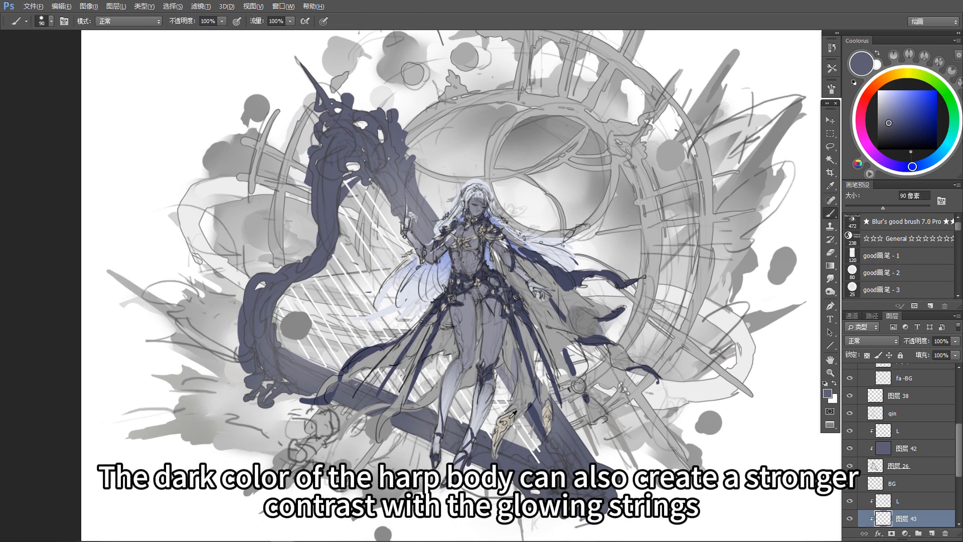
{"action": "left_click", "coordinate": [506, 419], "text": "alt"}
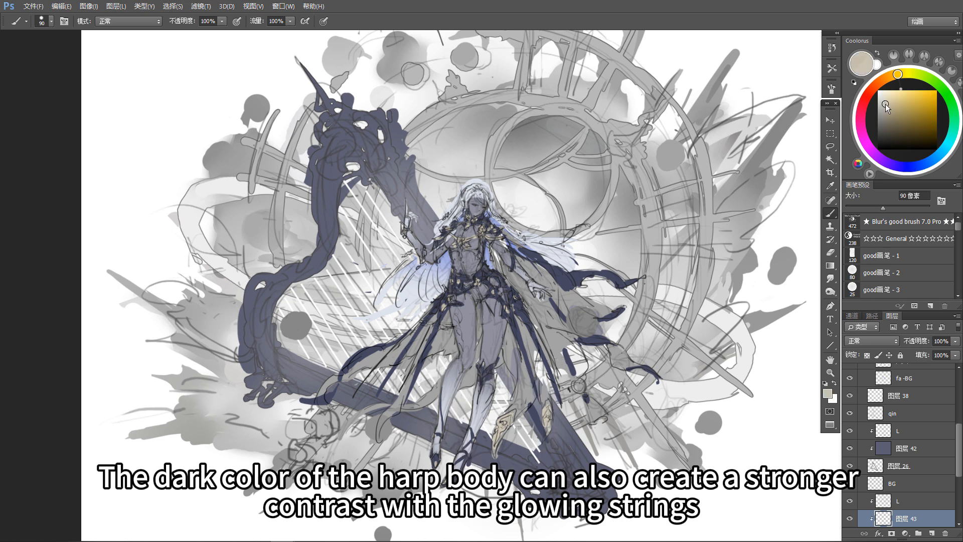
{"action": "left_click", "coordinate": [892, 76]}
{"action": "left_click_drag", "start_coordinate": [687, 401], "coordinate": [688, 397]}
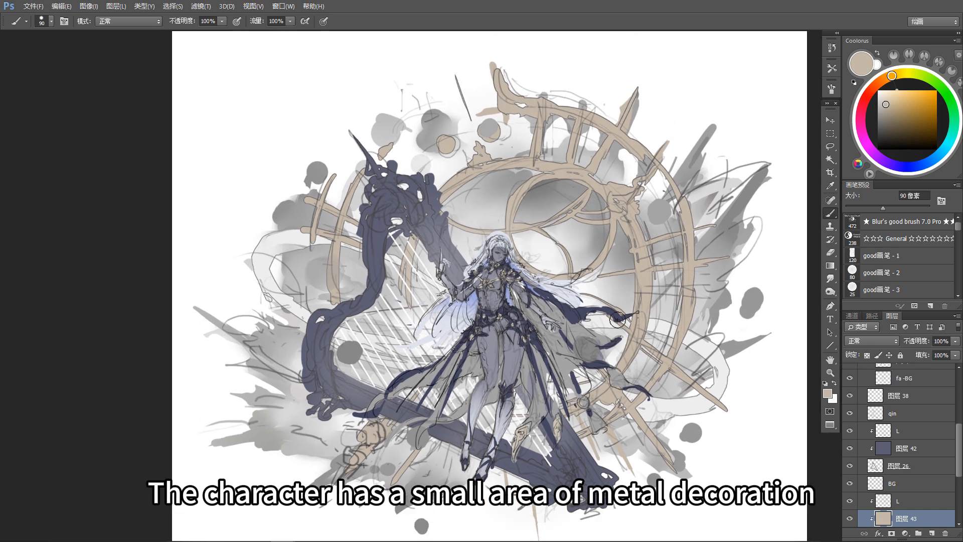
{"action": "key", "text": "ctrl+u"}
{"action": "left_click_drag", "start_coordinate": [712, 379], "coordinate": [711, 379]}
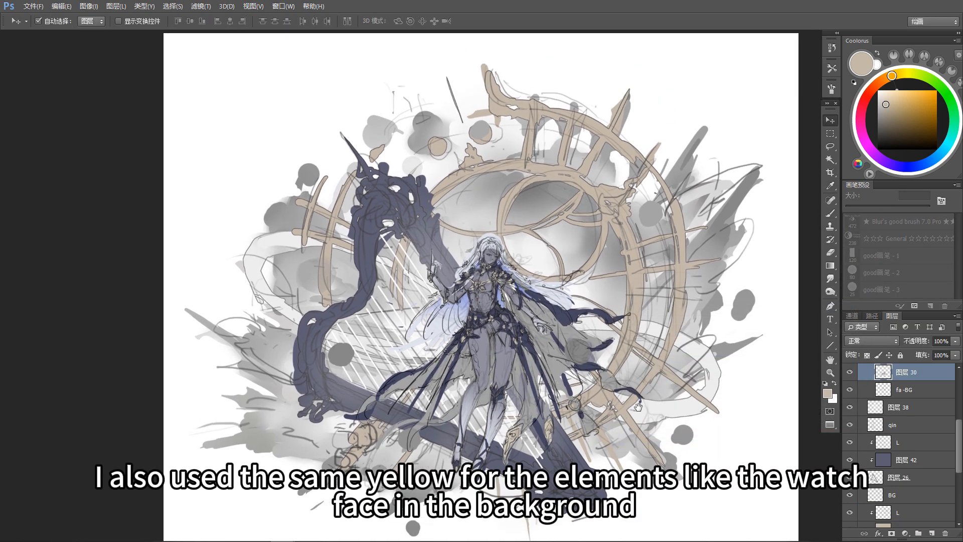
Step: Colorize the skirt and cape cloth layer with Hue/Saturation, using hue 216, a very low saturation and lightness +22
{"action": "scroll", "coordinate": [638, 407], "scroll_direction": "up", "scroll_amount": 3}
{"action": "left_click_drag", "start_coordinate": [637, 406], "coordinate": [690, 395]}
{"action": "key", "text": "ctrl+u"}
{"action": "left_click", "coordinate": [815, 414]}
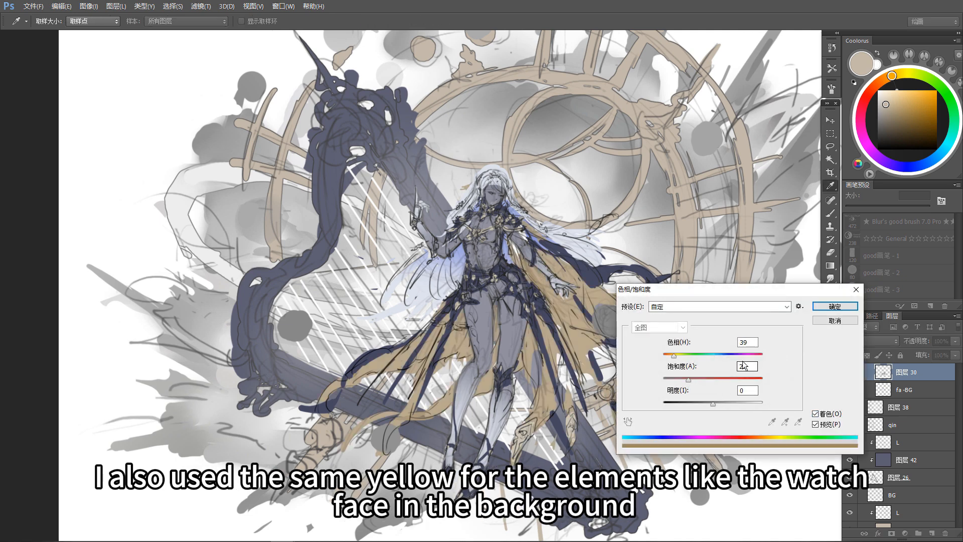
{"action": "left_click_drag", "start_coordinate": [676, 357], "coordinate": [716, 411]}
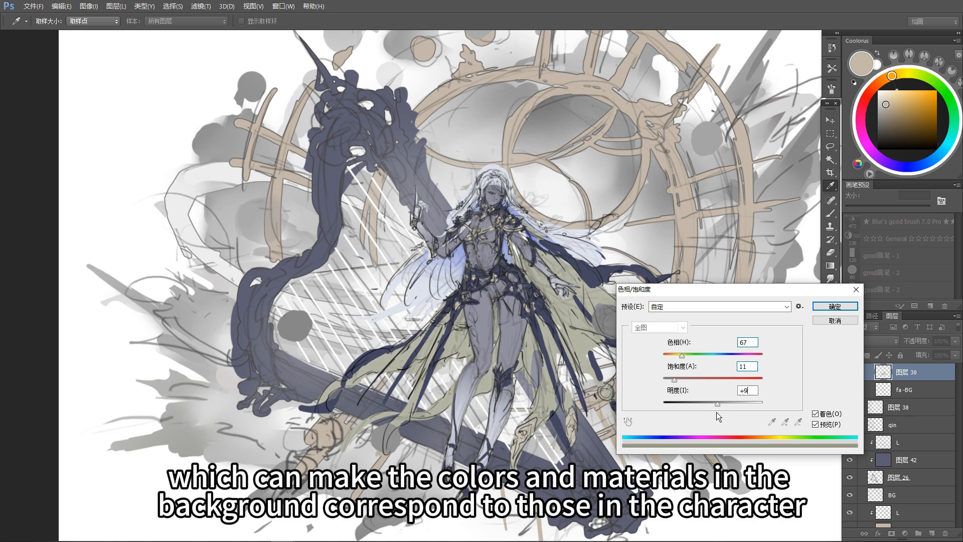
{"action": "left_click_drag", "start_coordinate": [681, 357], "coordinate": [669, 382]}
{"action": "left_click_drag", "start_coordinate": [717, 404], "coordinate": [720, 408]}
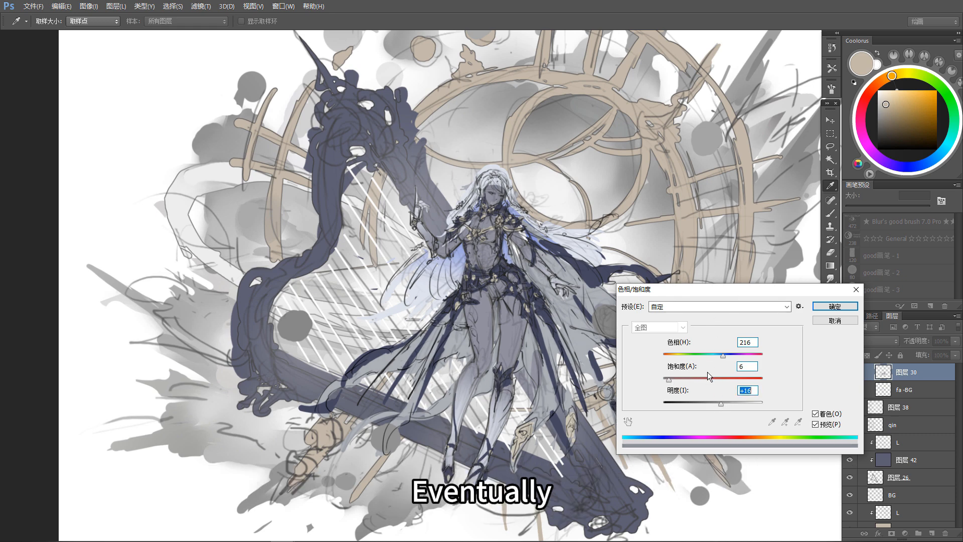
{"action": "left_click", "coordinate": [724, 405]}
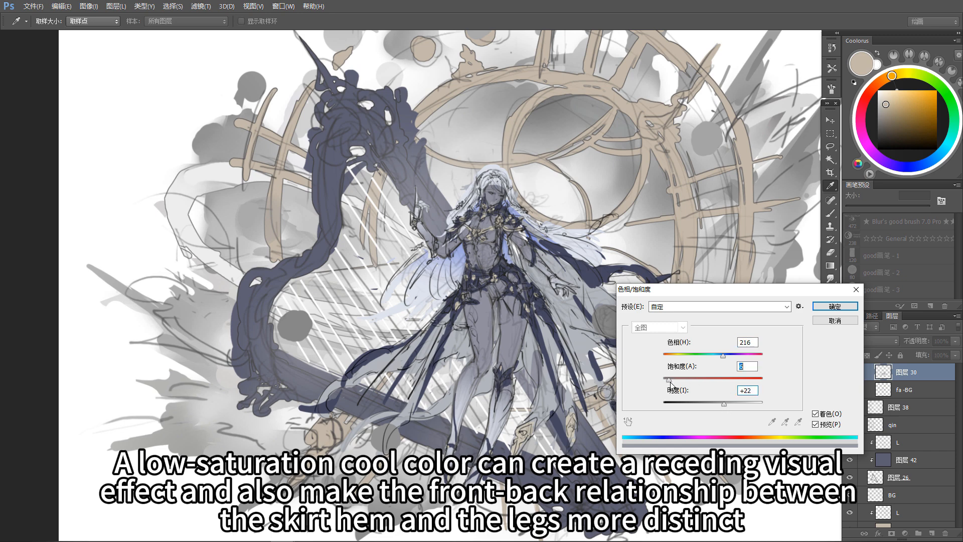
{"action": "key", "text": "Return"}
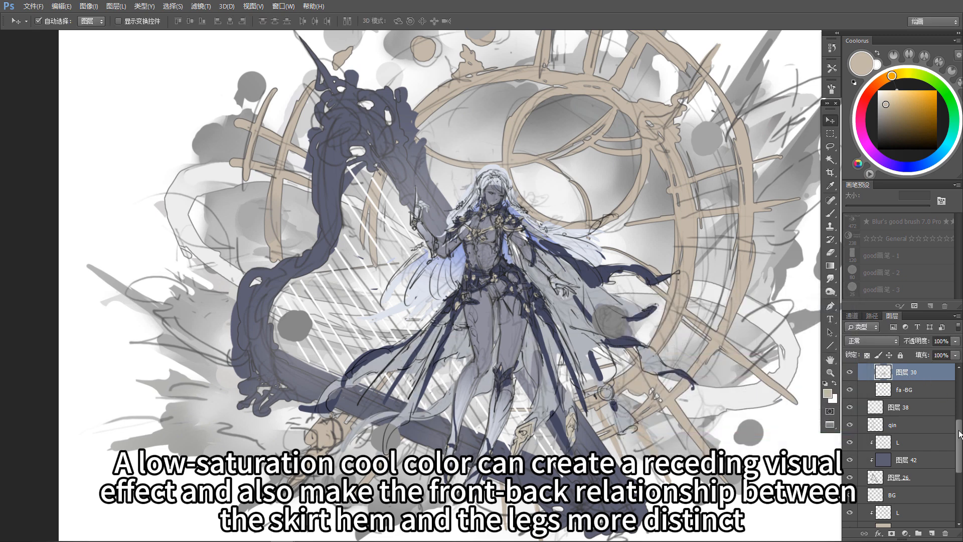
Step: Add a new layer clipped to the skirt and cape cloth layer and choose a bright, saturated blue based on the hair color
{"action": "scroll", "coordinate": [959, 434], "scroll_direction": "up", "scroll_amount": 1}
{"action": "left_click", "coordinate": [931, 533]}
{"action": "left_click", "coordinate": [916, 393], "text": "alt"}
{"action": "key", "text": "b"}
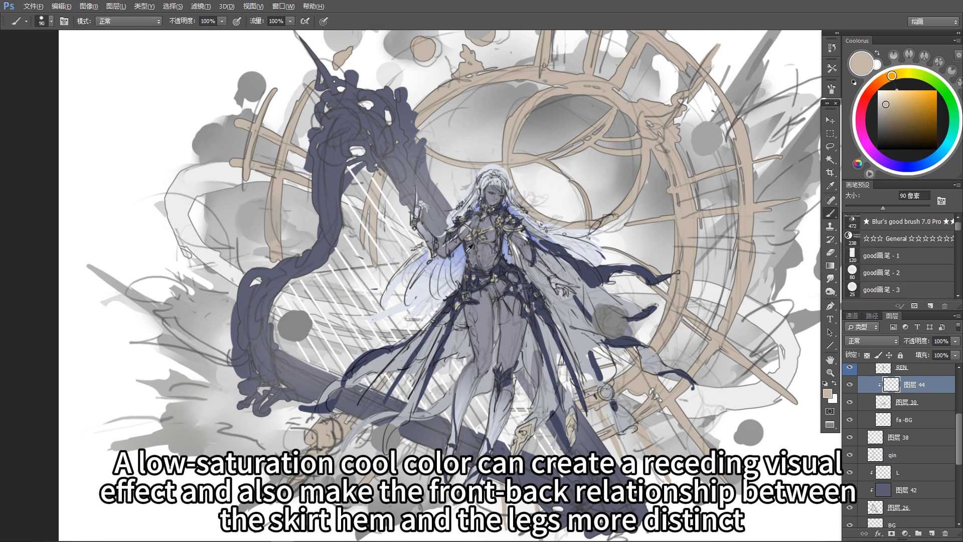
{"action": "left_click", "coordinate": [460, 251], "text": "alt"}
{"action": "left_click", "coordinate": [903, 97]}
Step: Enlarge the brush to 150 px and paint bright blue on the cloth beside the thigh and inside the flowing cape ribbons
{"action": "left_click_drag", "start_coordinate": [443, 259], "coordinate": [447, 248]}
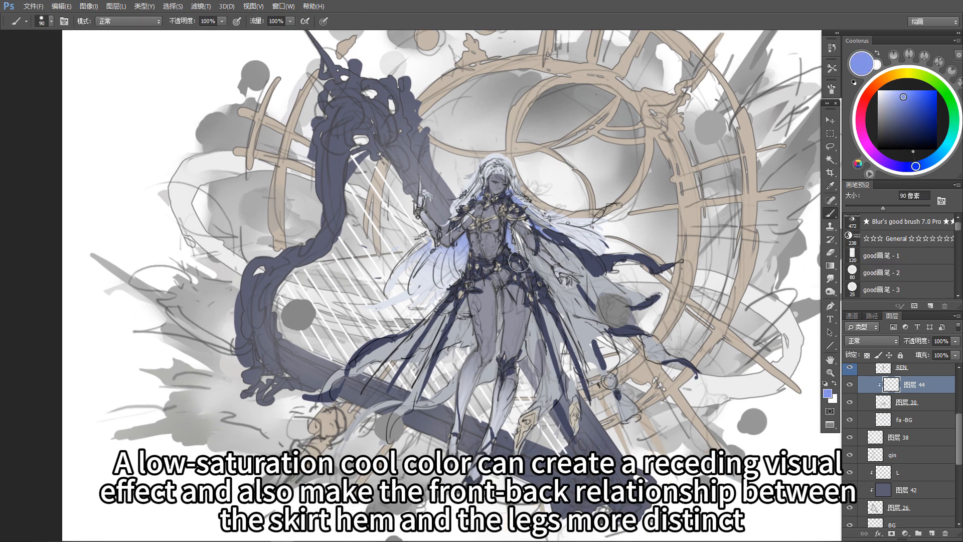
{"action": "key", "text": "bracketright"}
{"action": "key", "text": "bracketright"}
{"action": "left_click_drag", "start_coordinate": [522, 281], "coordinate": [532, 346]}
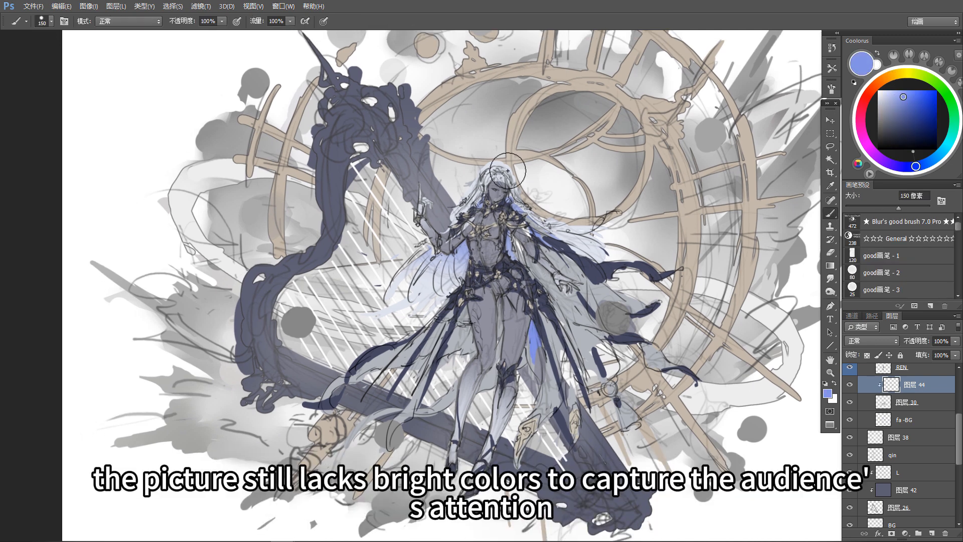
{"action": "mouse_move", "coordinate": [548, 243]}
{"action": "left_mouse_down"}
{"action": "mouse_move", "coordinate": [571, 282]}
{"action": "mouse_move", "coordinate": [600, 281]}
{"action": "mouse_move", "coordinate": [616, 307]}
{"action": "mouse_move", "coordinate": [635, 307]}
{"action": "mouse_move", "coordinate": [662, 360]}
{"action": "left_mouse_up"}
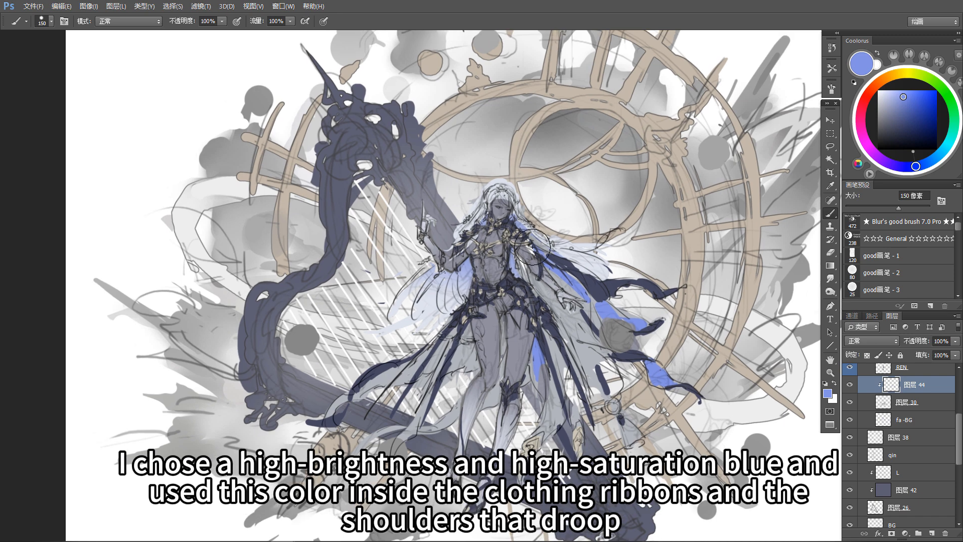
Step: Extend the bright blue to the inner side of the cloth drooping from the shoulder behind the arm and along the leg
{"action": "left_click_drag", "start_coordinate": [532, 247], "coordinate": [549, 301]}
{"action": "left_click_drag", "start_coordinate": [523, 253], "coordinate": [552, 308]}
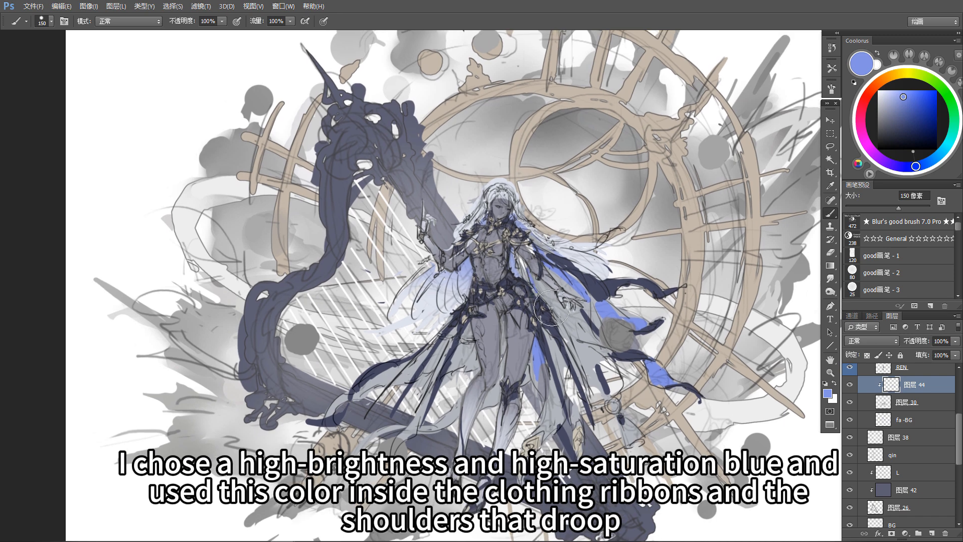
{"action": "left_click_drag", "start_coordinate": [551, 386], "coordinate": [551, 359]}
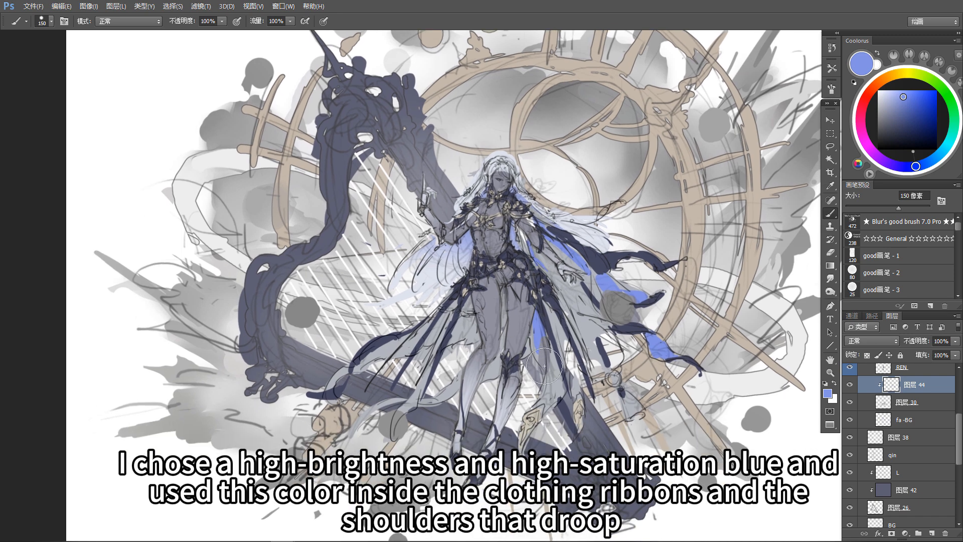
{"action": "left_click_drag", "start_coordinate": [498, 315], "coordinate": [500, 326]}
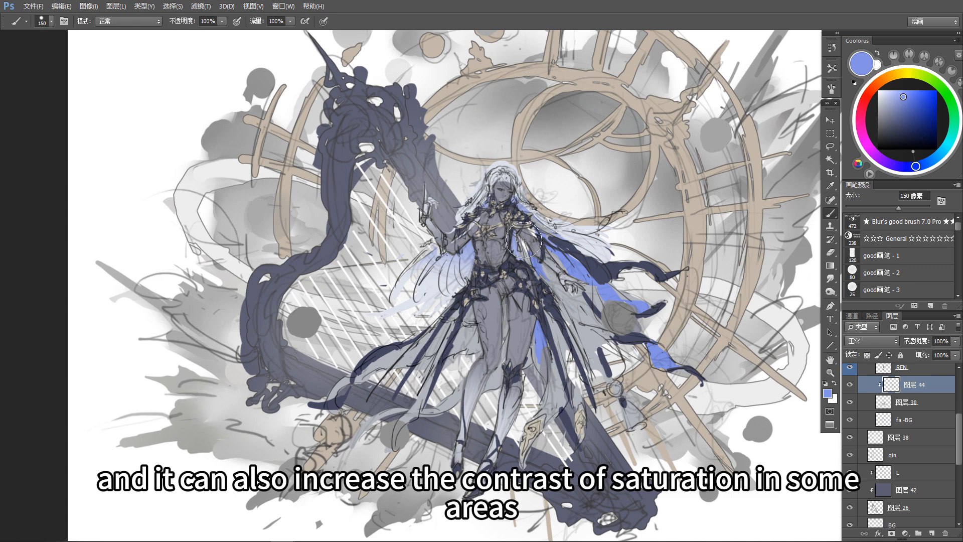
{"action": "left_click_drag", "start_coordinate": [566, 328], "coordinate": [571, 322]}
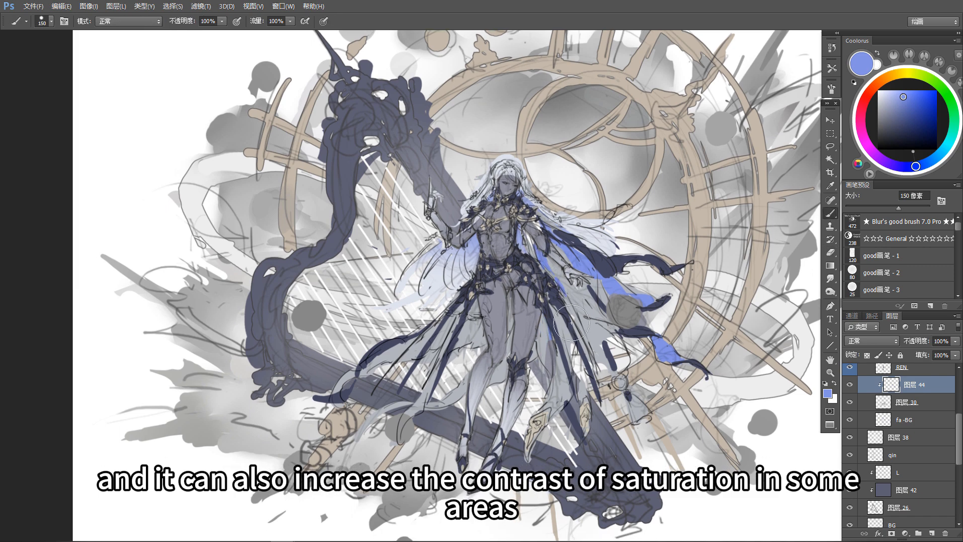
Step: Erase part of the bright blue beside the thigh and paint more blue inside the middle cape ribbon
{"action": "key", "text": "e"}
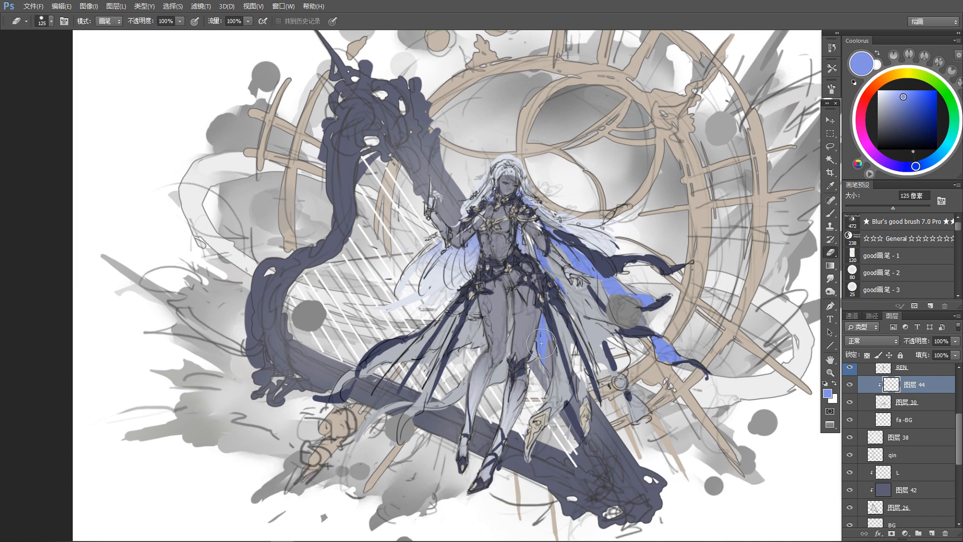
{"action": "key", "text": "b"}
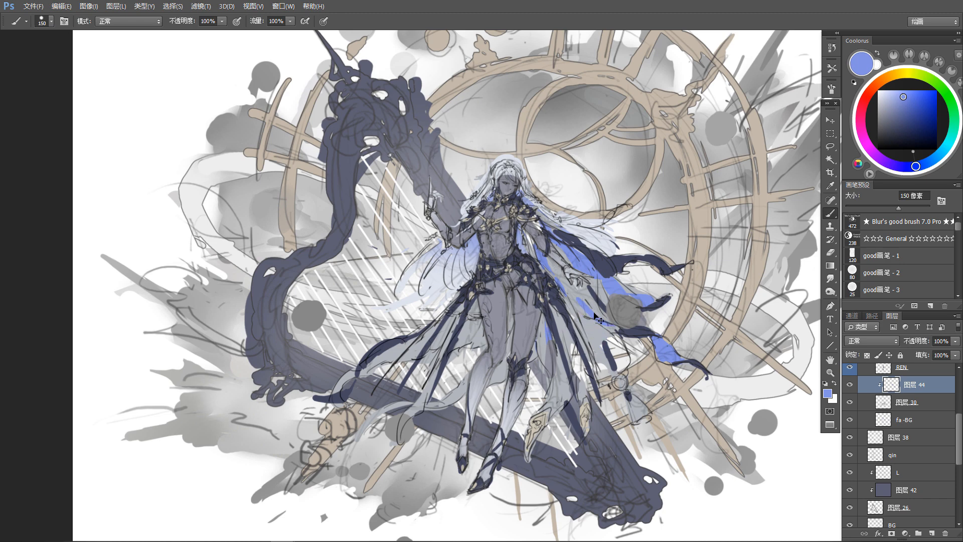
{"action": "mouse_move", "coordinate": [573, 303]}
{"action": "left_mouse_down"}
{"action": "mouse_move", "coordinate": [615, 336]}
{"action": "mouse_move", "coordinate": [581, 307]}
{"action": "mouse_move", "coordinate": [595, 324]}
{"action": "mouse_move", "coordinate": [577, 304]}
{"action": "left_mouse_up"}
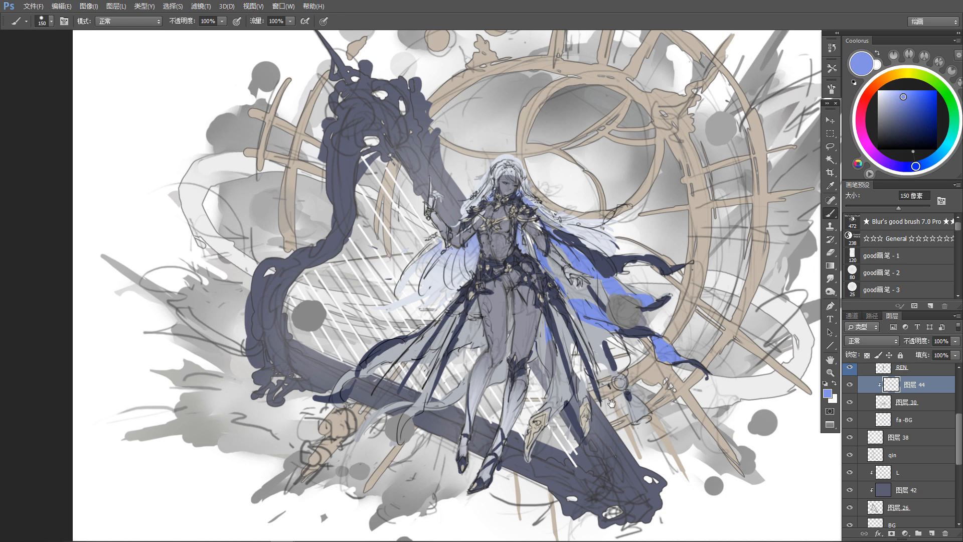
Step: Sample the cloth's gray on the layer clipped to the cloth and paint it over the skirt folds and the bright blue beside the thigh
{"action": "left_click_drag", "start_coordinate": [612, 403], "coordinate": [643, 360]}
{"action": "left_click_drag", "start_coordinate": [500, 365], "coordinate": [509, 421]}
{"action": "left_click", "coordinate": [434, 365], "text": "ctrl"}
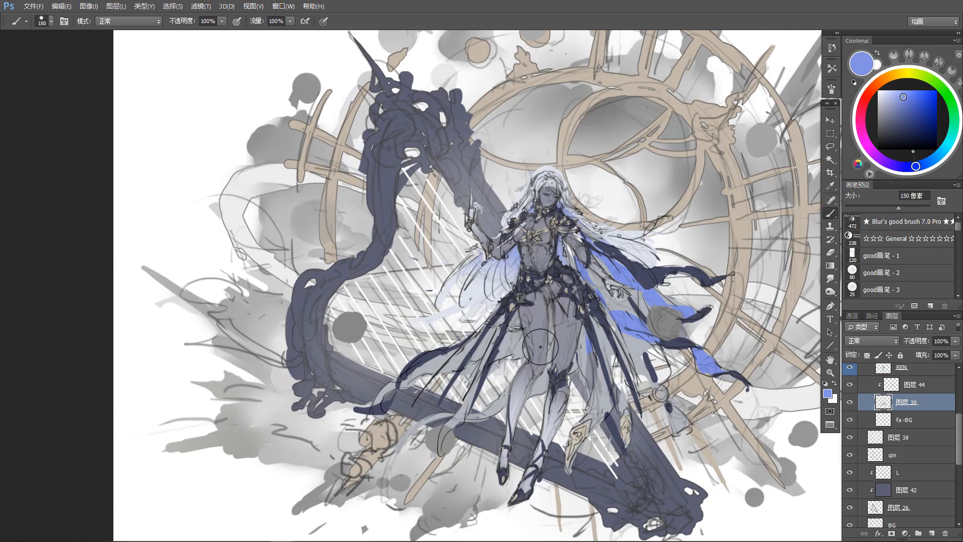
{"action": "left_click", "coordinate": [599, 322], "text": "ctrl"}
{"action": "left_click", "coordinate": [507, 343], "text": "alt"}
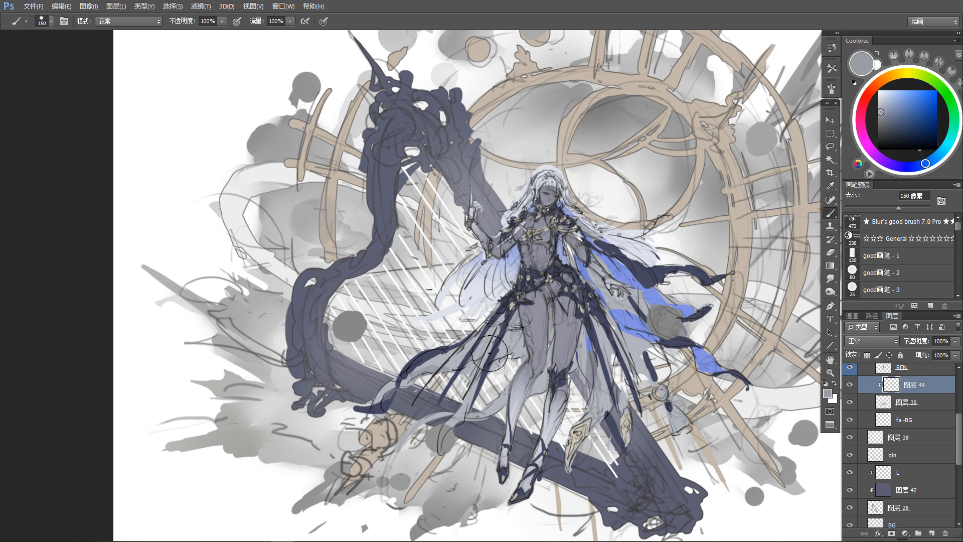
{"action": "left_click_drag", "start_coordinate": [492, 353], "coordinate": [507, 328]}
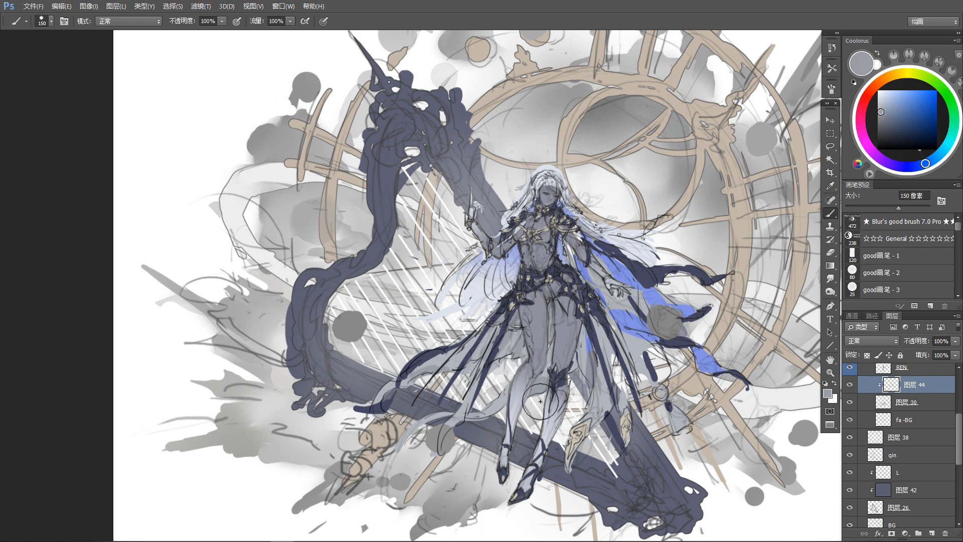
{"action": "left_click_drag", "start_coordinate": [524, 397], "coordinate": [492, 412]}
{"action": "left_click_drag", "start_coordinate": [581, 330], "coordinate": [582, 349]}
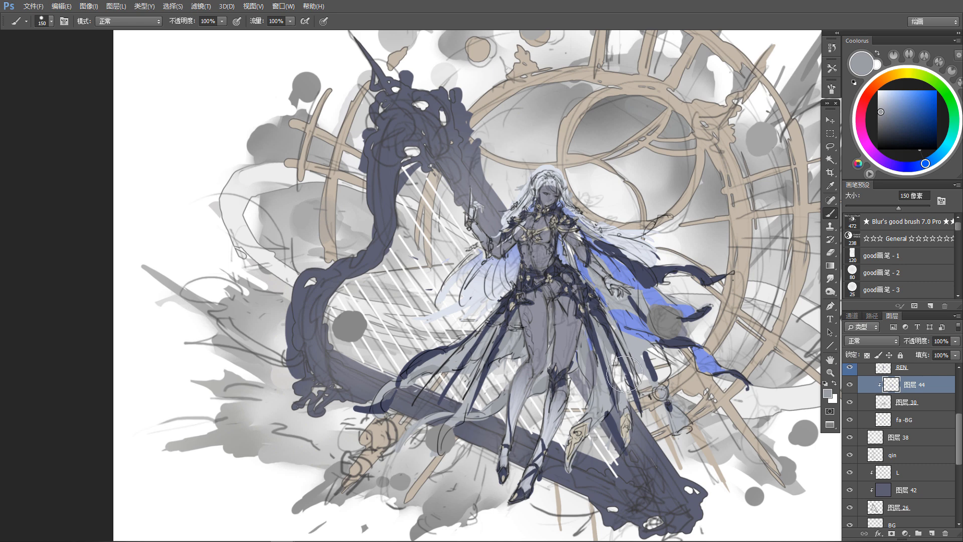
Step: Paint the same gray over the blue below the arm and along the inner folds on both sides of the skirt
{"action": "left_click_drag", "start_coordinate": [591, 267], "coordinate": [606, 285]}
{"action": "mouse_move", "coordinate": [611, 408]}
{"action": "left_mouse_down"}
{"action": "mouse_move", "coordinate": [603, 413]}
{"action": "mouse_move", "coordinate": [627, 402]}
{"action": "left_mouse_up"}
{"action": "left_click_drag", "start_coordinate": [650, 368], "coordinate": [656, 361]}
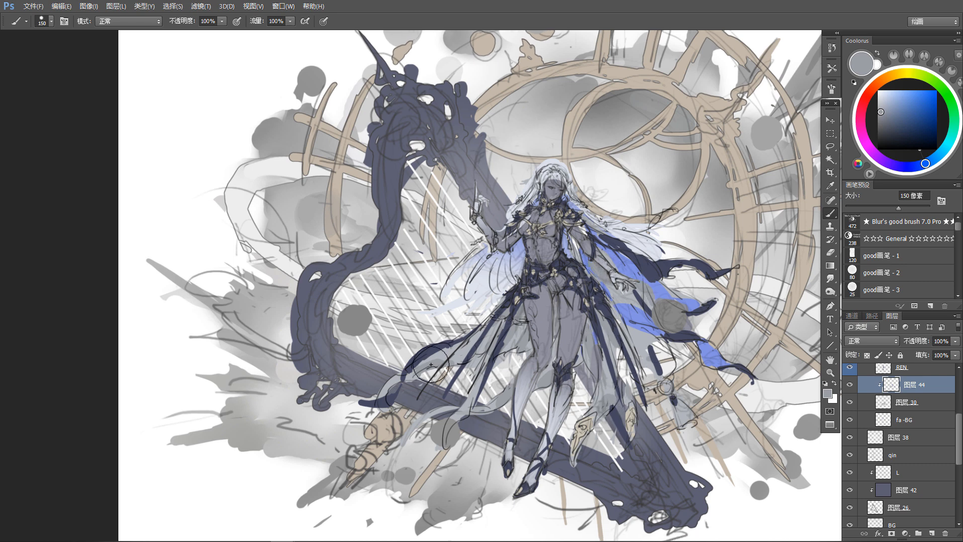
{"action": "left_click_drag", "start_coordinate": [432, 364], "coordinate": [421, 369]}
{"action": "left_click_drag", "start_coordinate": [495, 325], "coordinate": [472, 338]}
{"action": "left_click_drag", "start_coordinate": [517, 301], "coordinate": [510, 308]}
{"action": "left_click_drag", "start_coordinate": [667, 411], "coordinate": [671, 381]}
Step: Colorize the Mobius strip behind the character a pale blue with Hue/Saturation at hue 218 and a saturation above 25
{"action": "key", "text": "v"}
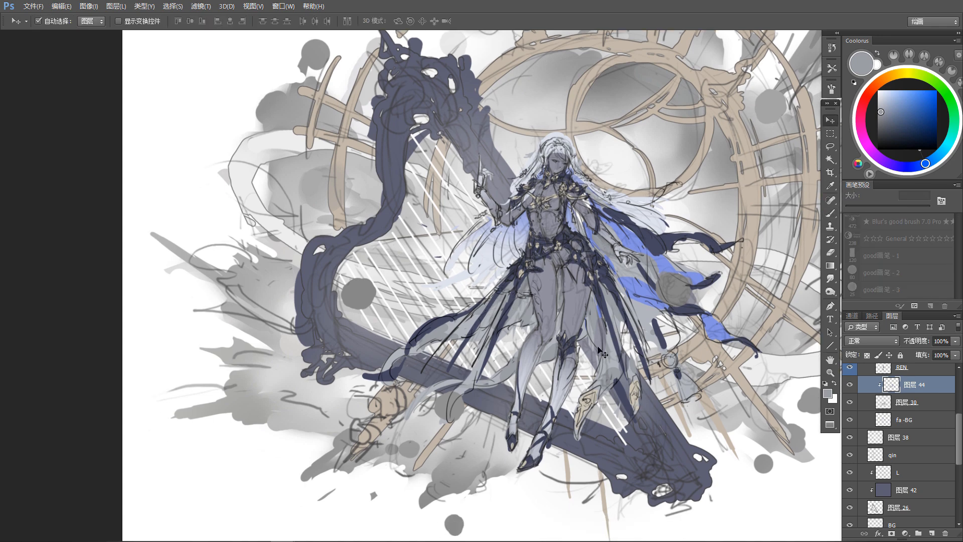
{"action": "scroll", "coordinate": [671, 410], "scroll_direction": "down", "scroll_amount": 1}
{"action": "left_click_drag", "start_coordinate": [563, 300], "coordinate": [528, 349]}
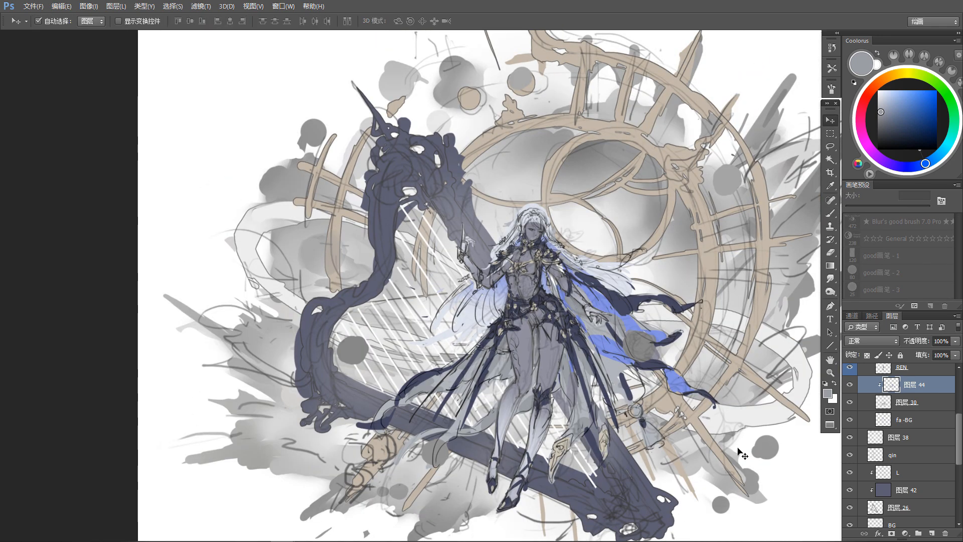
{"action": "left_click_drag", "start_coordinate": [692, 491], "coordinate": [686, 513]}
{"action": "left_click", "coordinate": [273, 242]}
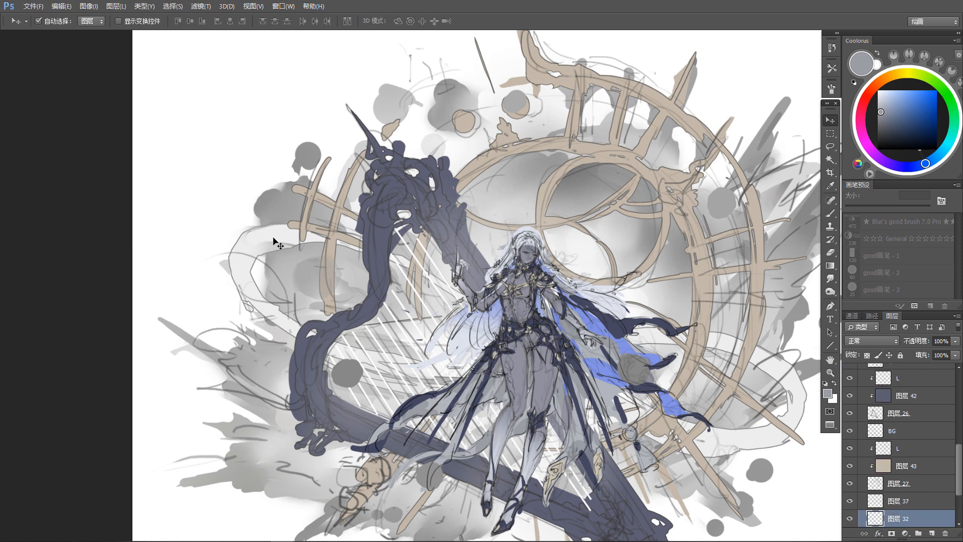
{"action": "key", "text": "ctrl+u"}
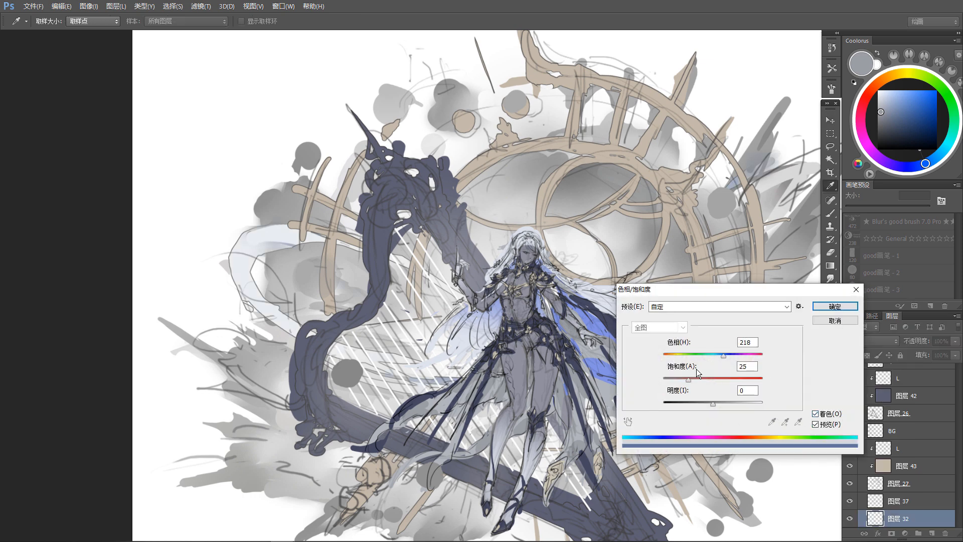
{"action": "left_click_drag", "start_coordinate": [706, 379], "coordinate": [709, 378]}
{"action": "left_click", "coordinate": [848, 308]}
Step: Lower the opacity of layer 37, directly above the Mobius strip layer, to 51%
{"action": "left_click_drag", "start_coordinate": [736, 483], "coordinate": [747, 435]}
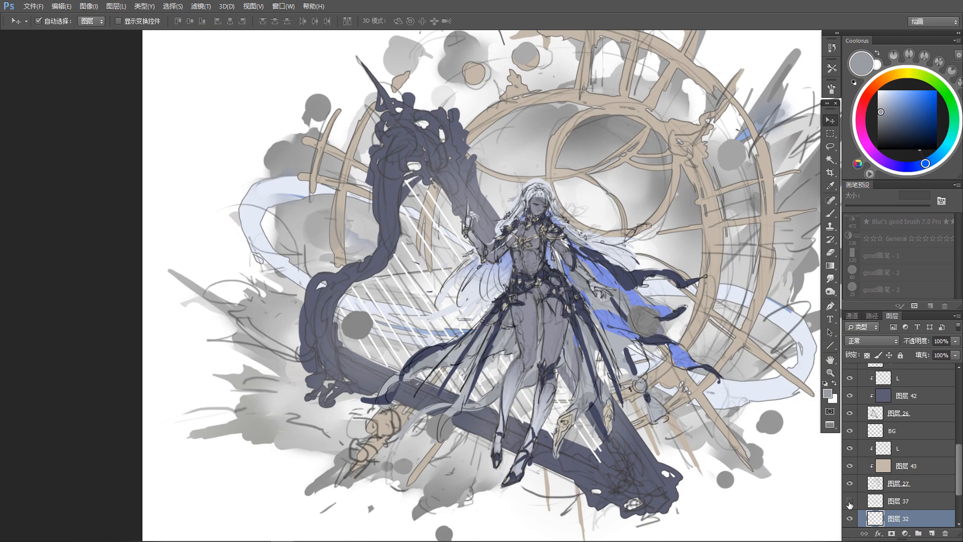
{"action": "left_click", "coordinate": [902, 501]}
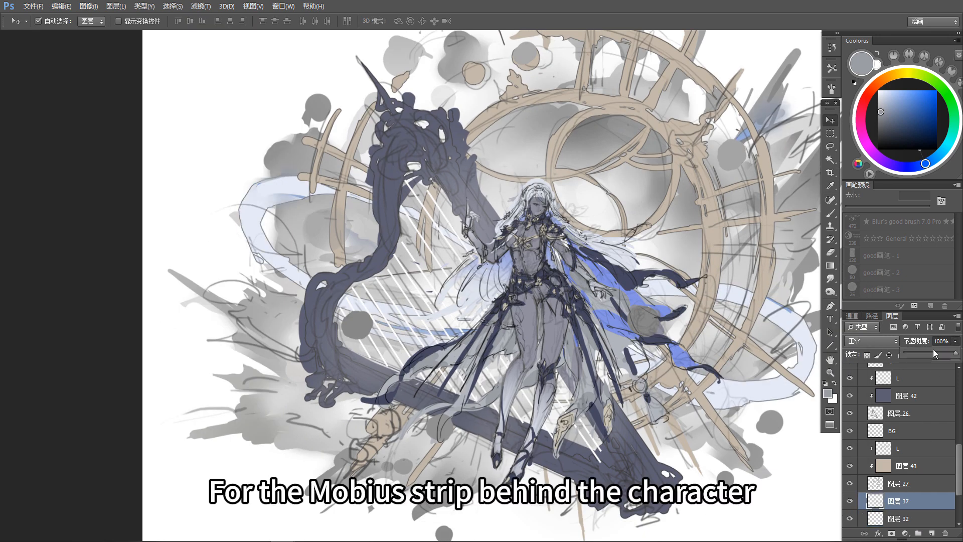
{"action": "left_click", "coordinate": [931, 354]}
{"action": "left_click_drag", "start_coordinate": [783, 411], "coordinate": [766, 424]}
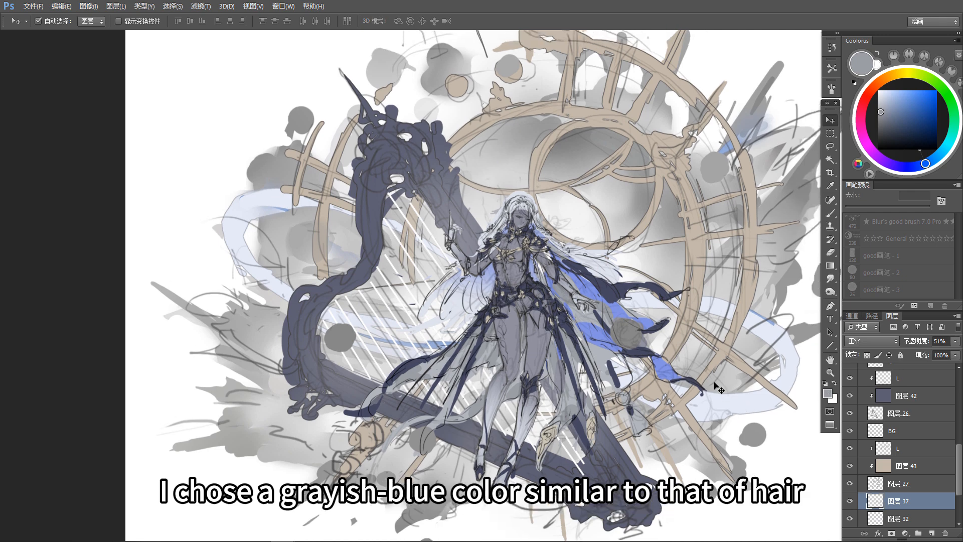
Step: Select the clipped layer 39 below the Mobius strip and merge it down into background splash layer 31
{"action": "mouse_move", "coordinate": [715, 385]}
{"action": "left_mouse_down"}
{"action": "mouse_move", "coordinate": [707, 441]}
{"action": "mouse_move", "coordinate": [715, 391]}
{"action": "left_mouse_up"}
{"action": "scroll", "coordinate": [632, 391], "scroll_direction": "down", "scroll_amount": 5}
{"action": "left_click_drag", "start_coordinate": [734, 285], "coordinate": [698, 281]}
{"action": "key", "text": "alt+["}
{"action": "key", "text": "alt+["}
{"action": "scroll", "coordinate": [918, 505], "scroll_direction": "down", "scroll_amount": 3}
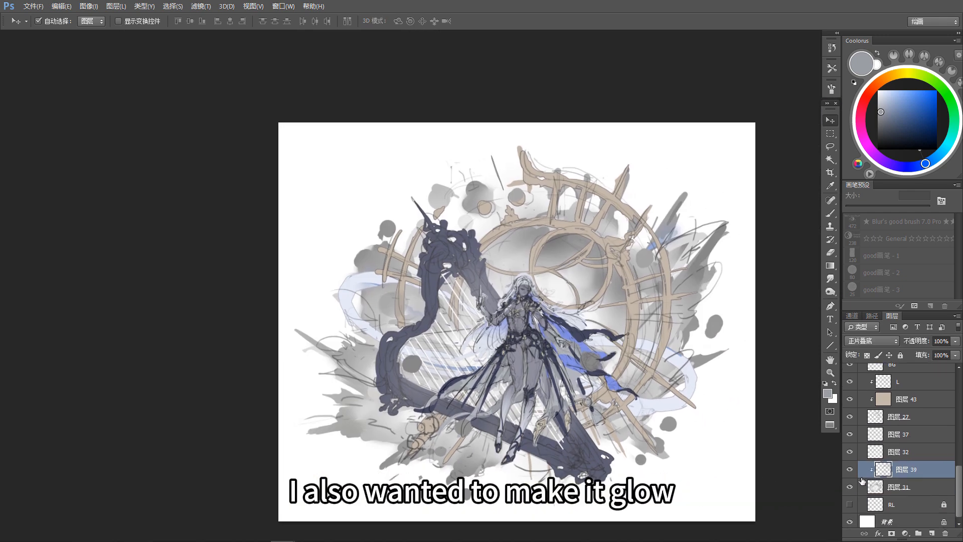
{"action": "key", "text": "ctrl+e"}
Step: Colorize the background splashes grayish blue with Hue/Saturation at hue 218, saturation 22 and lightness -12
{"action": "key", "text": "ctrl+u"}
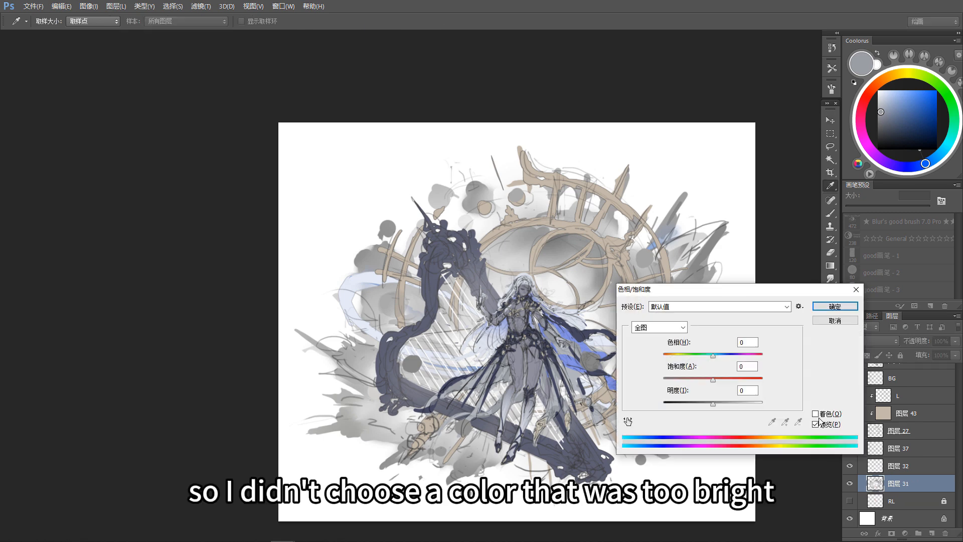
{"action": "left_click", "coordinate": [881, 437]}
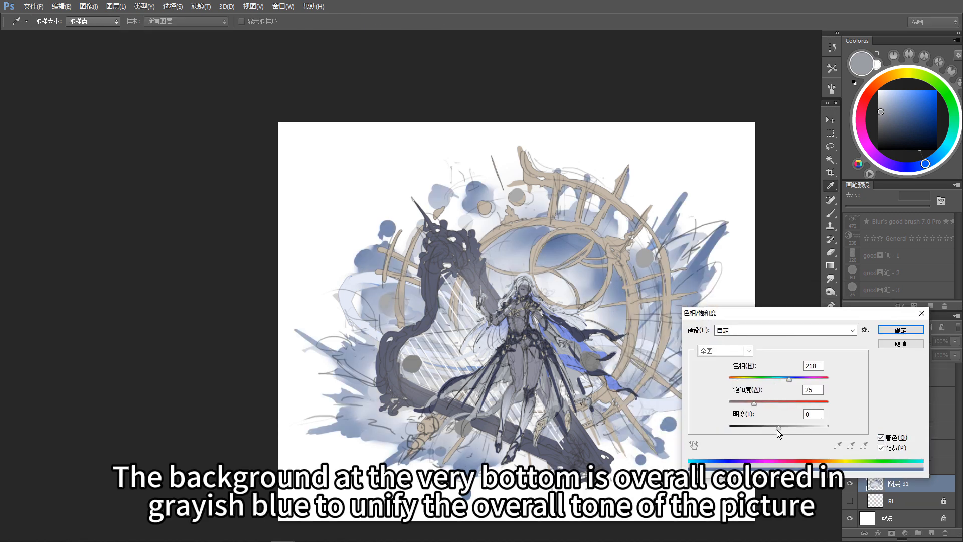
{"action": "mouse_move", "coordinate": [777, 429]}
{"action": "left_mouse_down"}
{"action": "mouse_move", "coordinate": [744, 405]}
{"action": "mouse_move", "coordinate": [772, 429]}
{"action": "left_mouse_up"}
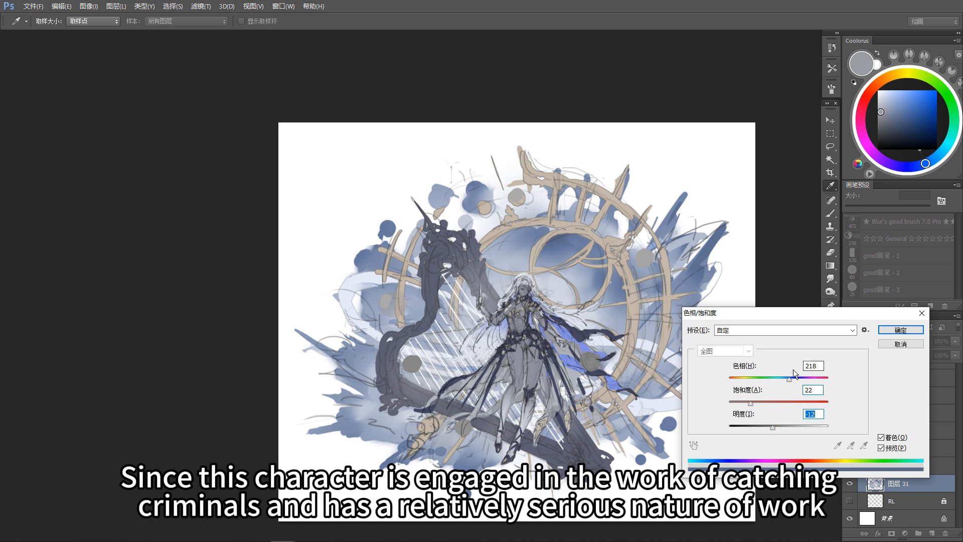
{"action": "left_click", "coordinate": [900, 329]}
{"action": "left_click_drag", "start_coordinate": [654, 407], "coordinate": [642, 414]}
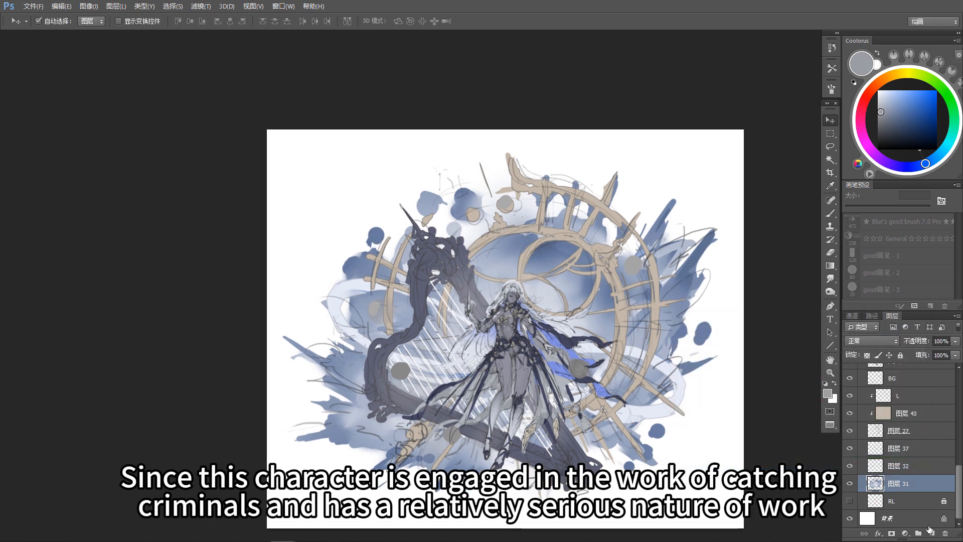
Step: On a new layer clipped to the background splashes, add darker blue-gray gradients at 20% and 30% opacity over the outer splashes
{"action": "left_click", "coordinate": [930, 532]}
{"action": "key", "text": "ctrl+alt+g"}
{"action": "key", "text": "b"}
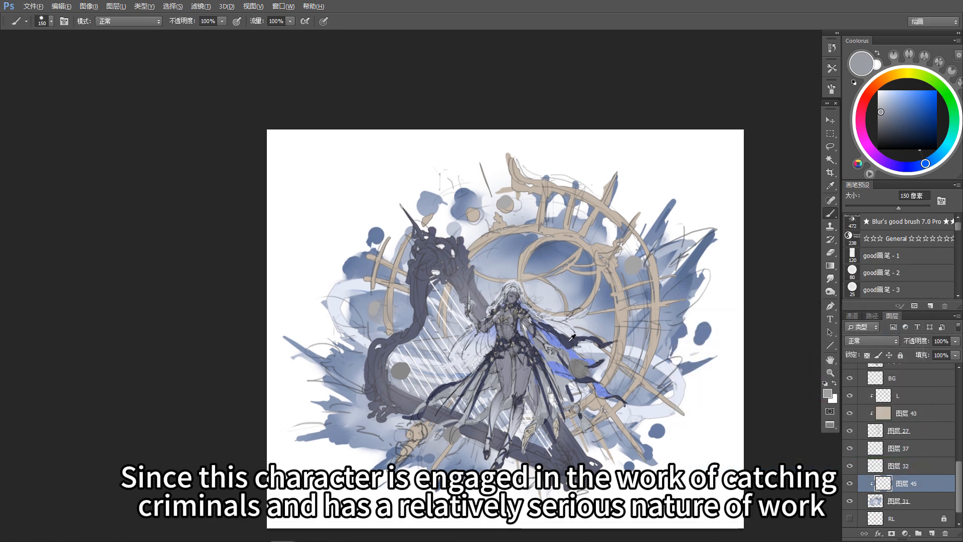
{"action": "left_click", "coordinate": [570, 443], "text": "alt"}
{"action": "key", "text": "g"}
{"action": "mouse_move", "coordinate": [684, 300]}
{"action": "left_mouse_down"}
{"action": "mouse_move", "coordinate": [701, 270]}
{"action": "mouse_move", "coordinate": [699, 242]}
{"action": "left_mouse_up"}
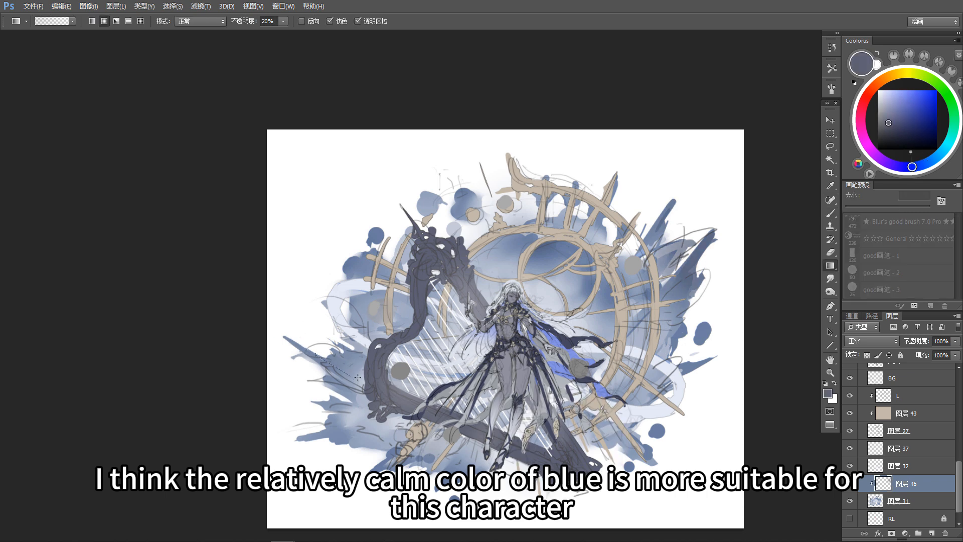
{"action": "left_click_drag", "start_coordinate": [357, 377], "coordinate": [357, 377]}
{"action": "key", "text": "3"}
{"action": "left_click_drag", "start_coordinate": [349, 429], "coordinate": [324, 442]}
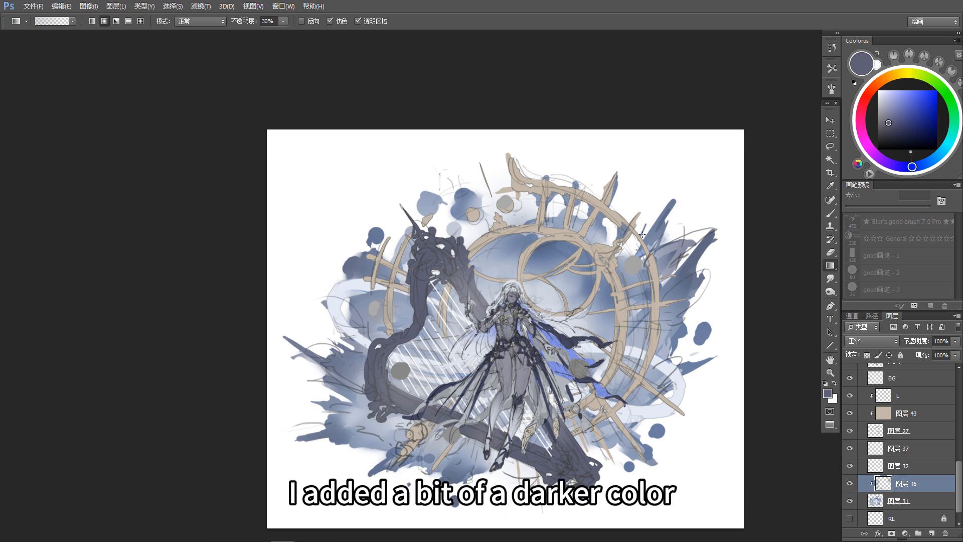
Step: Fill the floating balls with a dark navy sampled from the cloth on a new clipped layer and merge it into the BALL layer
{"action": "key", "text": "v"}
{"action": "left_click", "coordinate": [666, 434]}
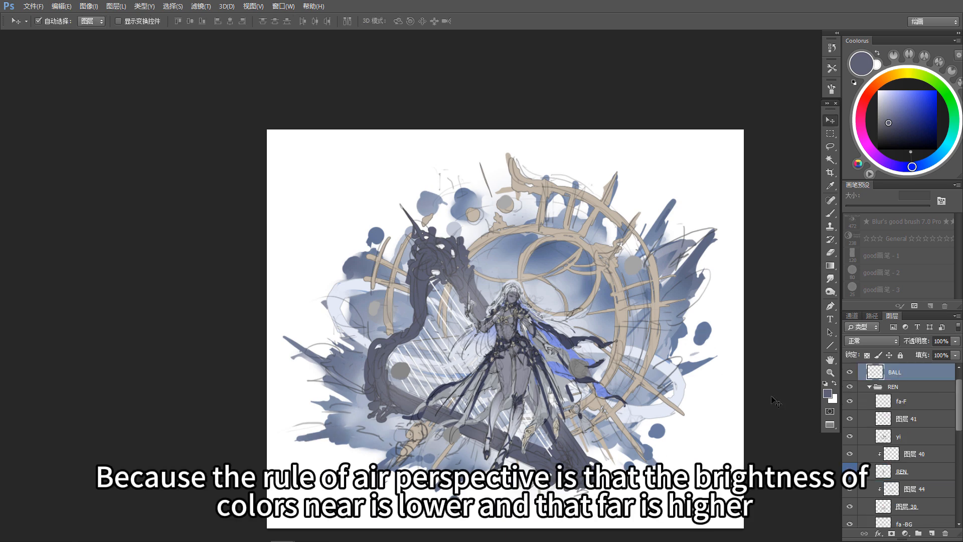
{"action": "left_click", "coordinate": [932, 533]}
{"action": "left_click", "coordinate": [926, 380], "text": "alt"}
{"action": "key", "text": "b"}
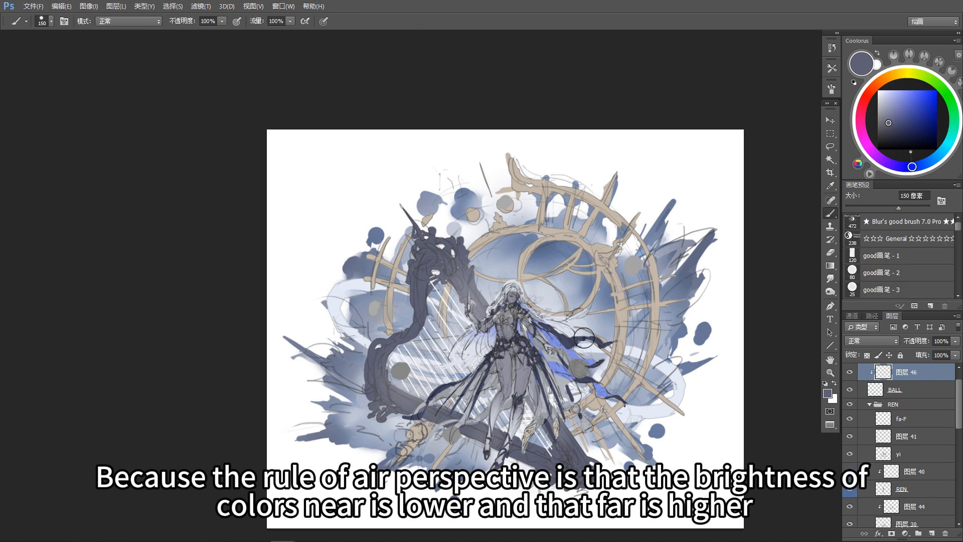
{"action": "left_click", "coordinate": [564, 335], "text": "alt"}
{"action": "key", "text": "alt+Delete"}
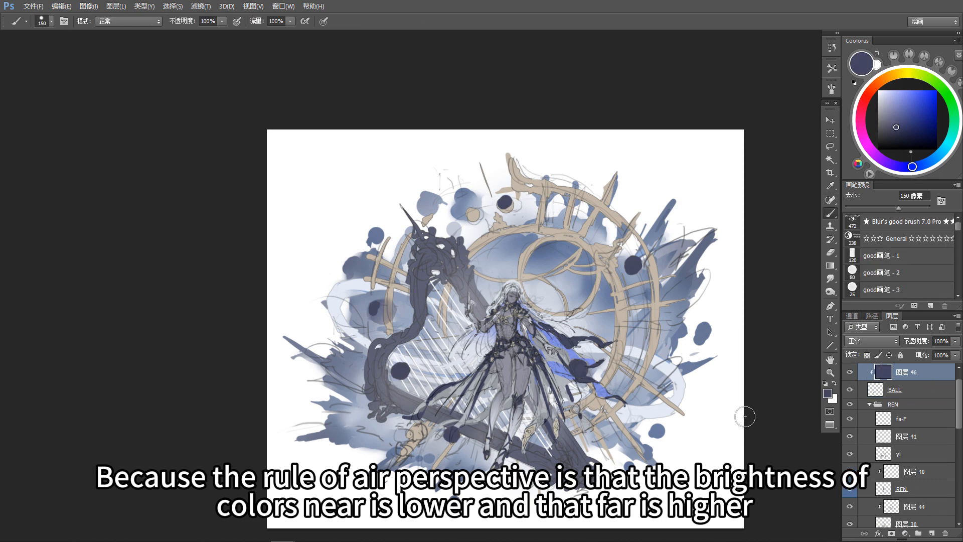
{"action": "key", "text": "ctrl+e"}
{"action": "left_click_drag", "start_coordinate": [621, 317], "coordinate": [625, 331]}
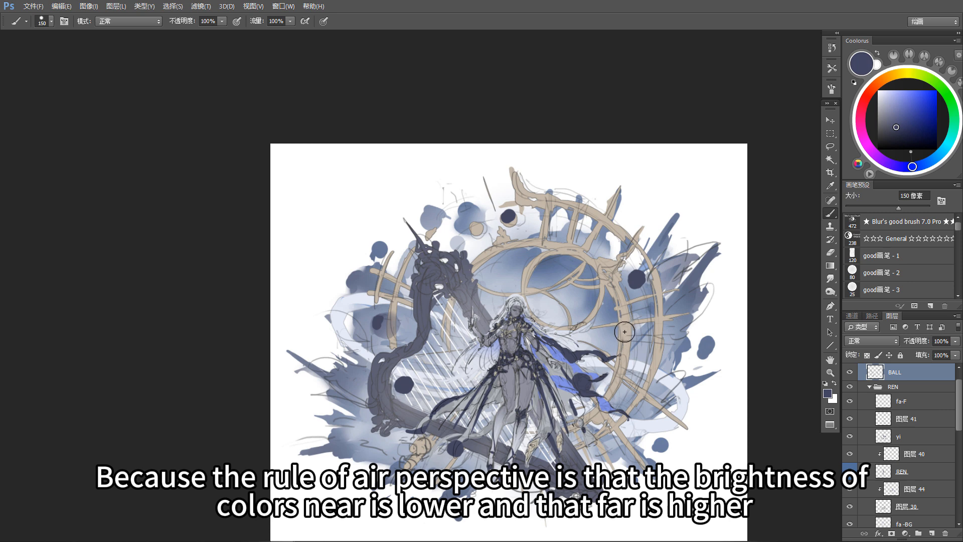
{"action": "left_click_drag", "start_coordinate": [557, 423], "coordinate": [589, 398]}
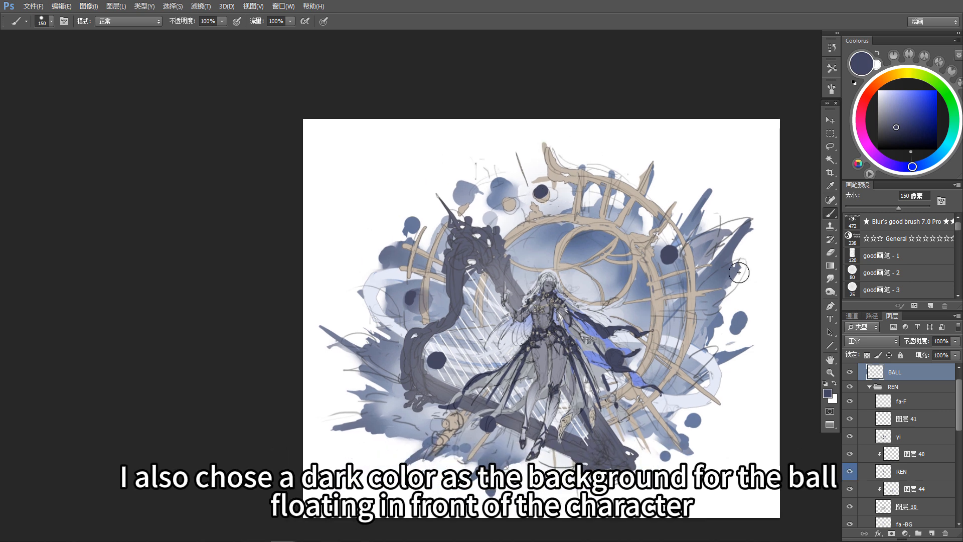
Step: Duplicate the small dark ball above the clock dial and place the copy just outside the dial's right edge
{"action": "left_click_drag", "start_coordinate": [737, 321], "coordinate": [710, 311]}
{"action": "key", "text": "m"}
{"action": "key", "text": "v"}
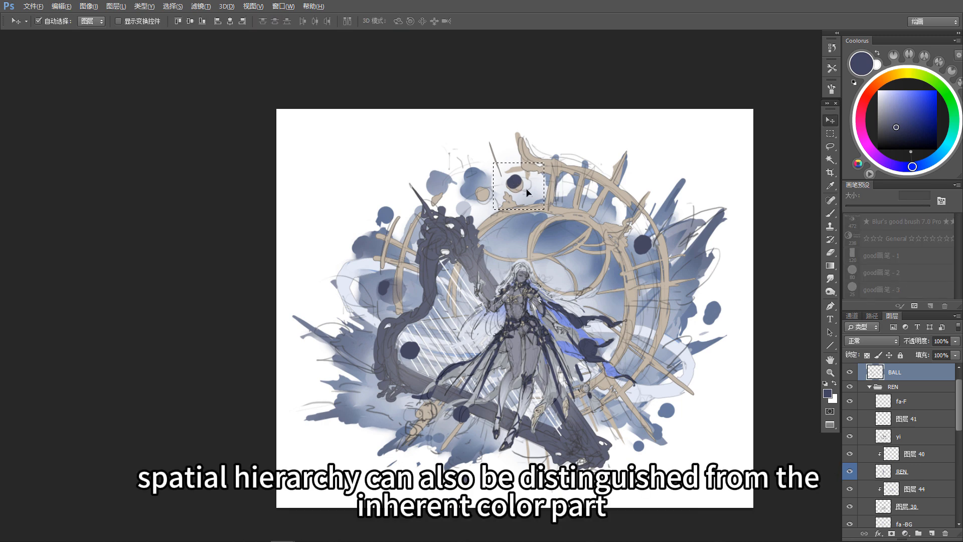
{"action": "mouse_move", "coordinate": [514, 181]}
{"action": "left_mouse_down"}
{"action": "mouse_move", "coordinate": [680, 323]}
{"action": "mouse_move", "coordinate": [683, 314]}
{"action": "left_mouse_up"}
{"action": "key", "text": "b"}
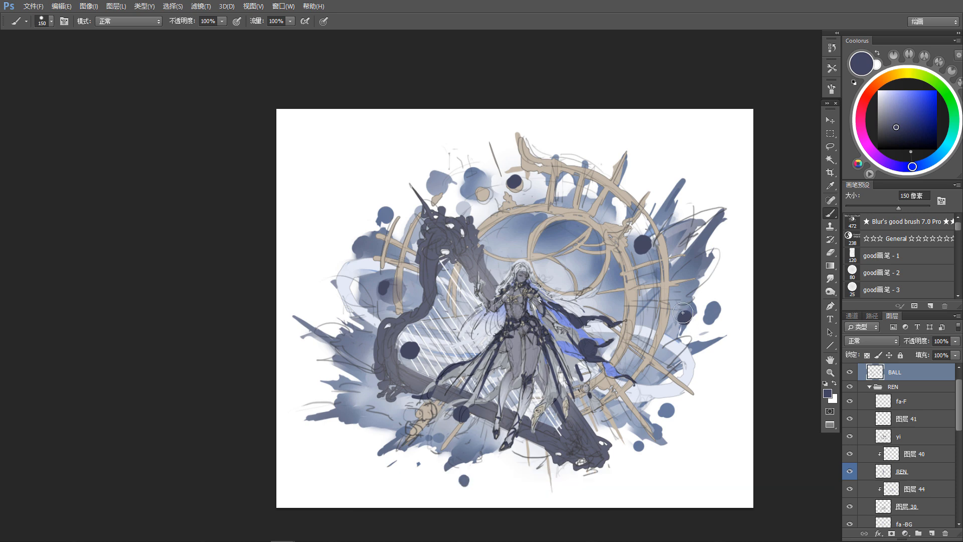
Step: Select the copied ball, adjust it with Free Transform and clear the selection
{"action": "left_click_drag", "start_coordinate": [685, 315], "coordinate": [705, 337]}
{"action": "key", "text": "e"}
{"action": "key", "text": "ctrl+t"}
{"action": "key", "text": "Return"}
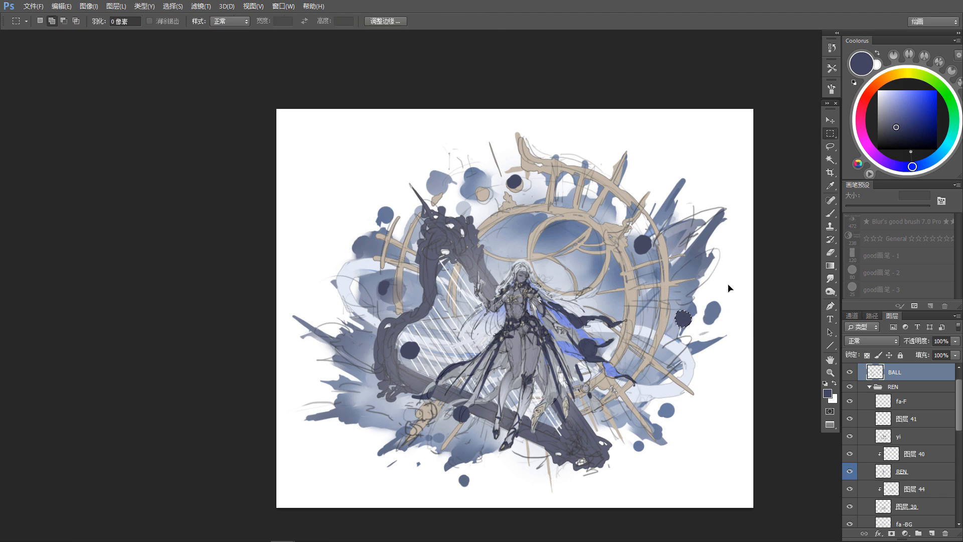
{"action": "left_click_drag", "start_coordinate": [569, 224], "coordinate": [573, 237]}
{"action": "key", "text": "ctrl+d"}
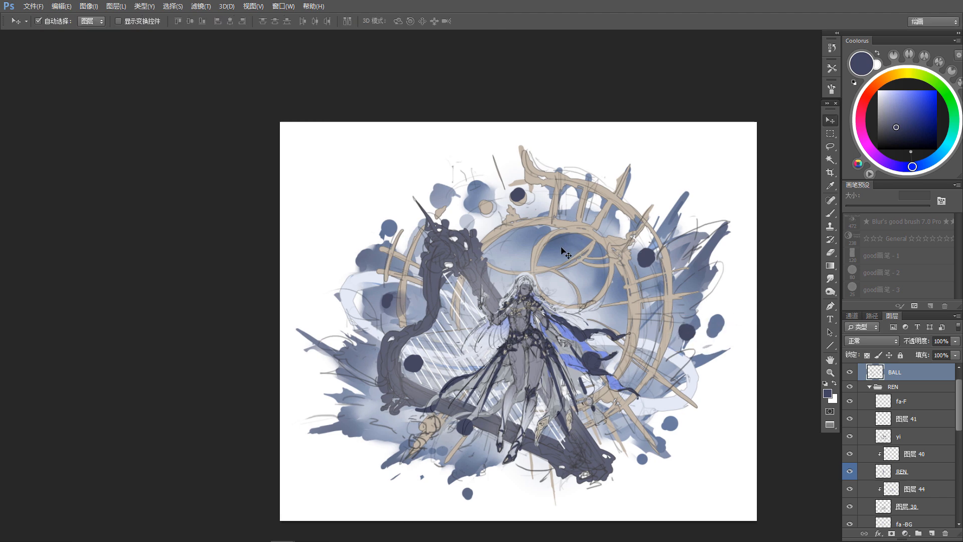
Step: Merge the clipped gradient layer 45 into background splash layer 31
{"action": "left_click", "coordinate": [561, 248]}
{"action": "left_click", "coordinate": [927, 503]}
{"action": "left_click", "coordinate": [850, 503]}
{"action": "left_click", "coordinate": [850, 503]}
{"action": "key", "text": "ctrl+e"}
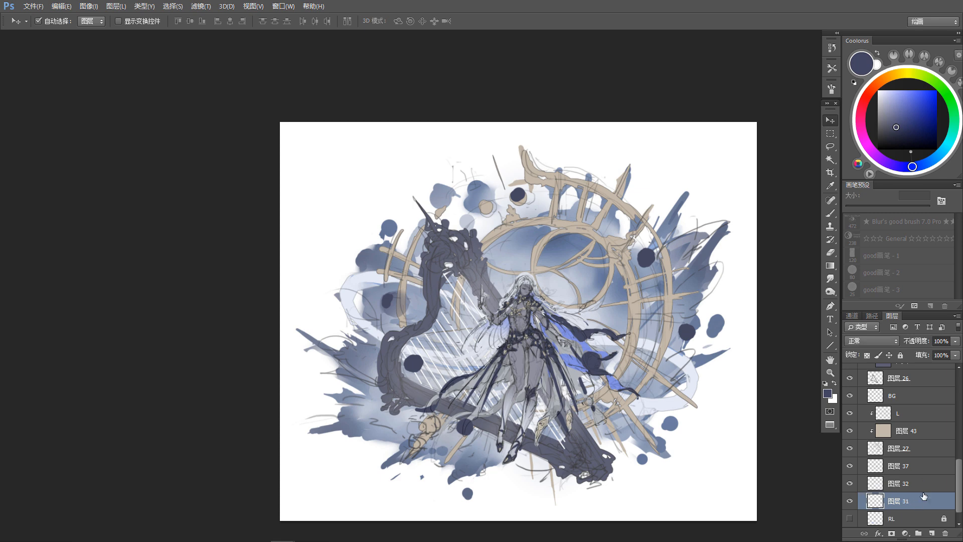
{"action": "scroll", "coordinate": [913, 511], "scroll_direction": "down", "scroll_amount": 1}
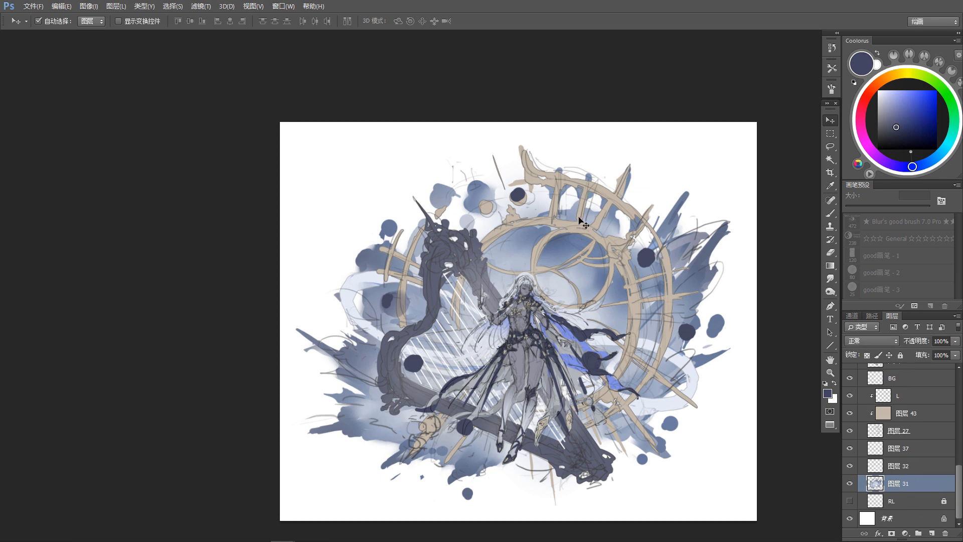
Step: Sample the dark navy of a floating ball and select the circular area inside the clock dial's inner ring
{"action": "key", "text": "b"}
{"action": "left_click", "coordinate": [509, 263], "text": "alt"}
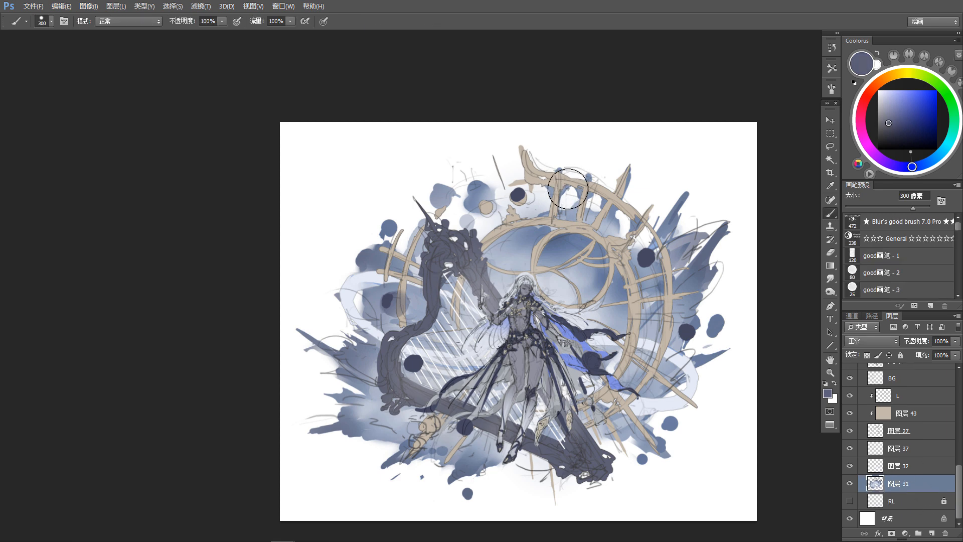
{"action": "left_click", "coordinate": [644, 254], "text": "alt"}
{"action": "key", "text": "l"}
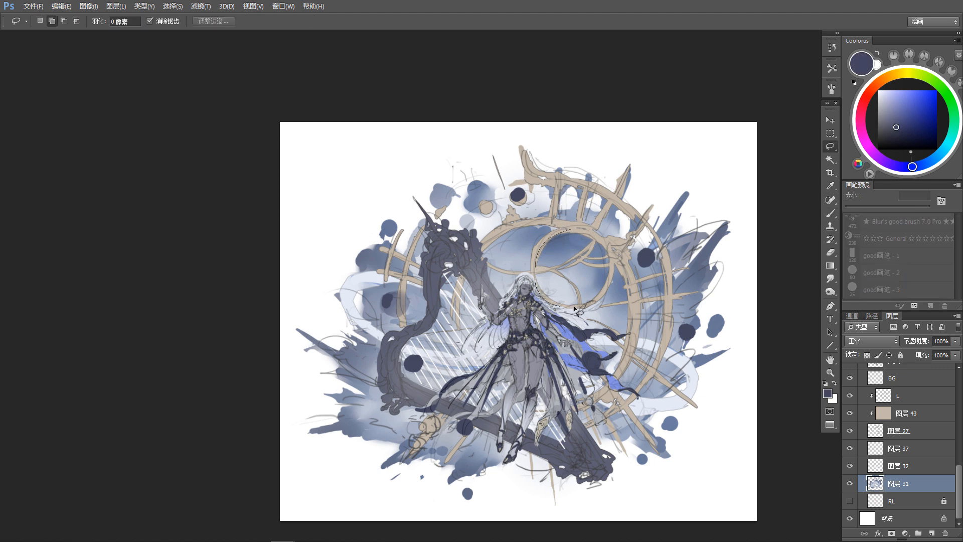
{"action": "left_click_drag", "start_coordinate": [574, 308], "coordinate": [573, 307]}
Step: Shade the selected circle with 30% opacity gradients, using a darker navy and a muted teal
{"action": "key", "text": "g"}
{"action": "left_click", "coordinate": [901, 133]}
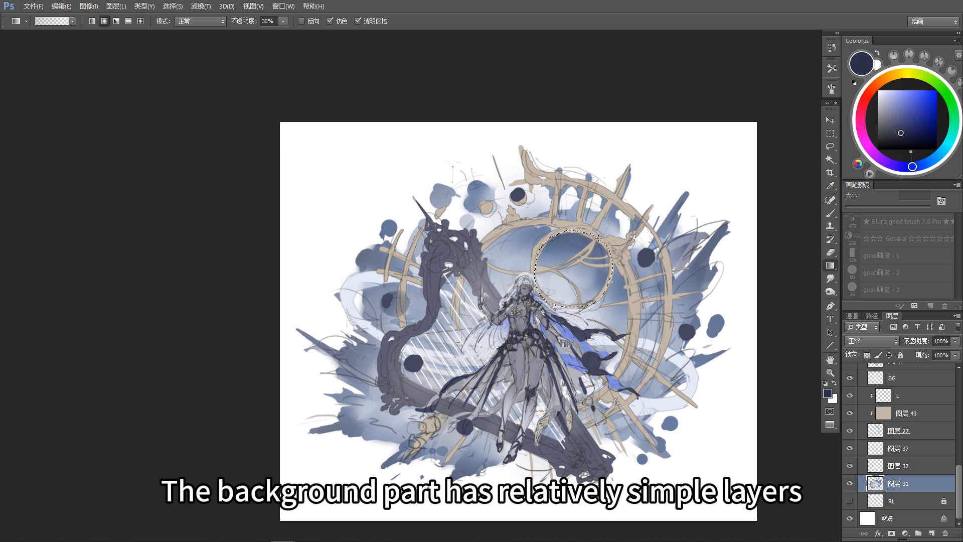
{"action": "mouse_move", "coordinate": [880, 158]}
{"action": "left_mouse_down"}
{"action": "mouse_move", "coordinate": [943, 149]}
{"action": "mouse_move", "coordinate": [899, 125]}
{"action": "mouse_move", "coordinate": [908, 121]}
{"action": "left_mouse_up"}
{"action": "left_click", "coordinate": [904, 128]}
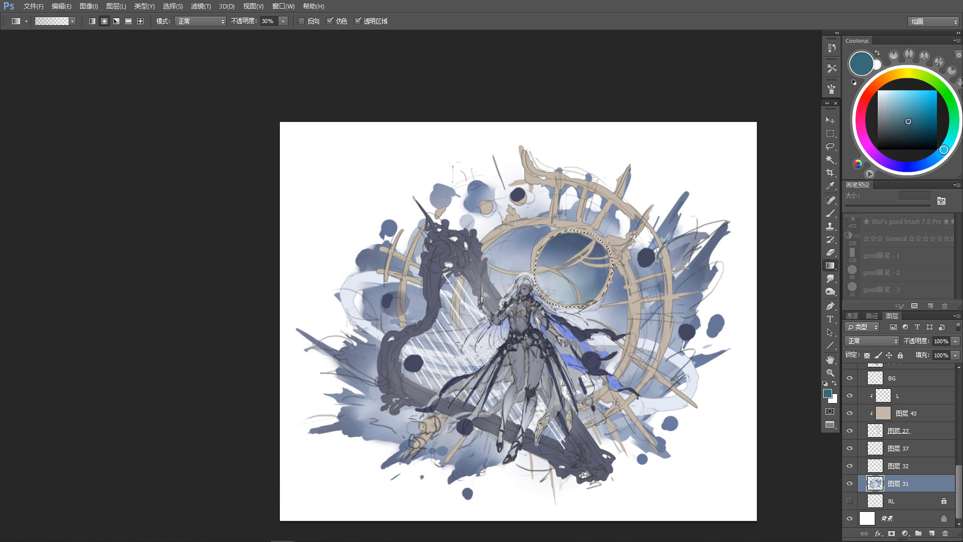
Step: Finish shading the selected circle inside the dial with another 30% opacity teal gradient, and clear the selection
{"action": "left_click_drag", "start_coordinate": [604, 296], "coordinate": [574, 265]}
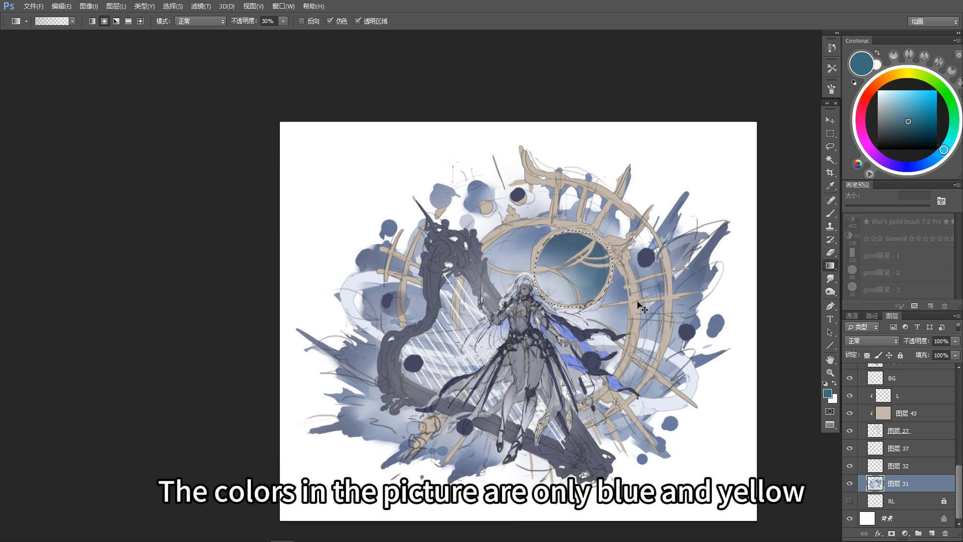
{"action": "key", "text": "ctrl+d"}
{"action": "key", "text": "b"}
{"action": "left_click_drag", "start_coordinate": [577, 384], "coordinate": [579, 375]}
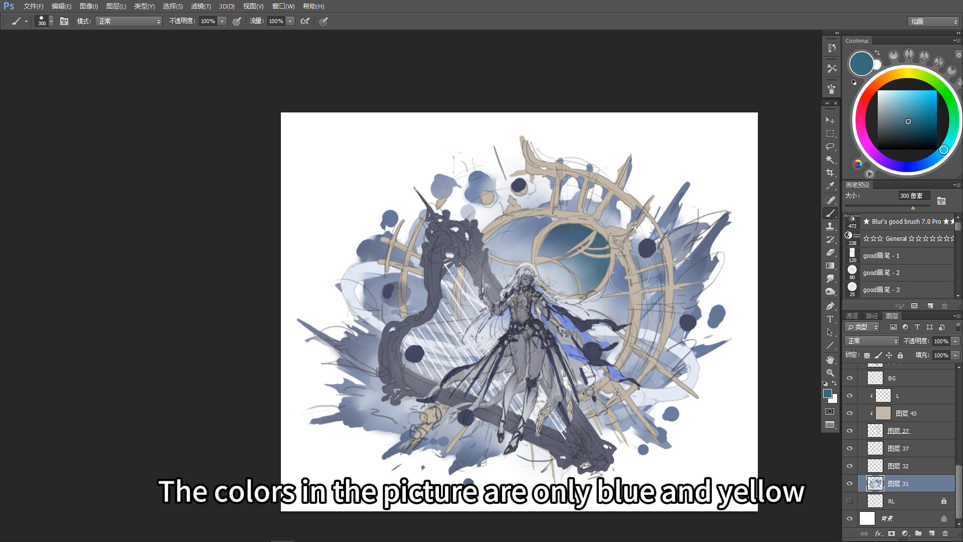
Step: Lower the saturation of the floating balls' layer to -7 with Hue/Saturation
{"action": "key", "text": "v"}
{"action": "left_click", "coordinate": [599, 359]}
{"action": "key", "text": "ctrl+u"}
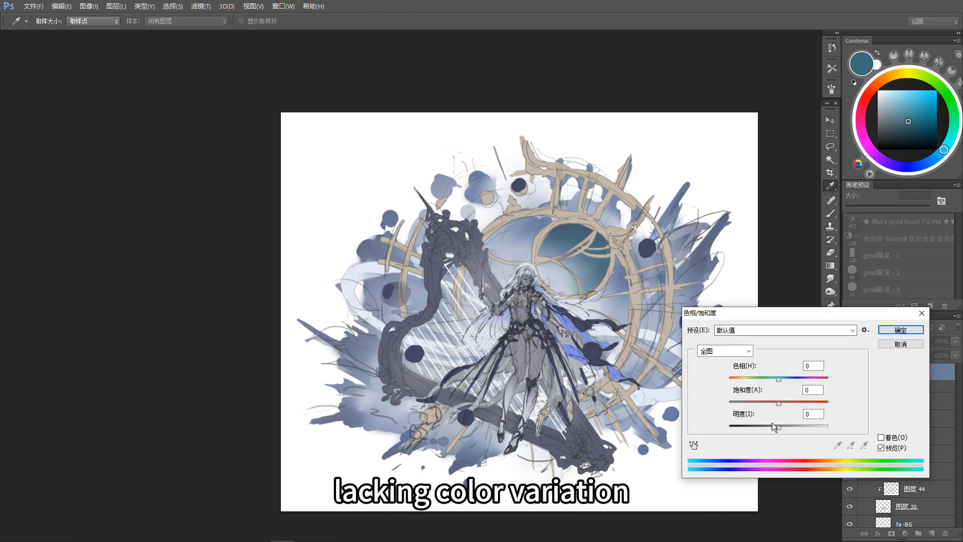
{"action": "left_click_drag", "start_coordinate": [778, 405], "coordinate": [774, 407]}
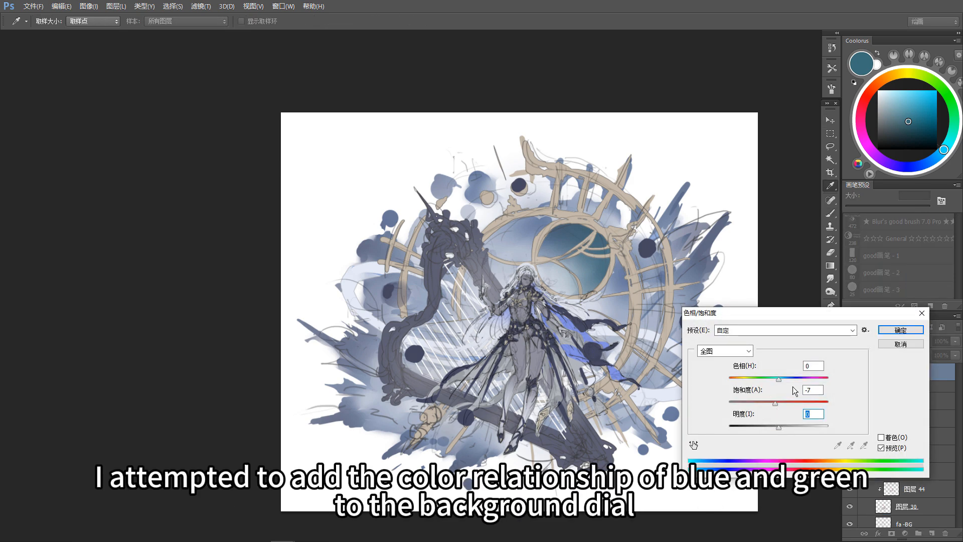
{"action": "key", "text": "Return"}
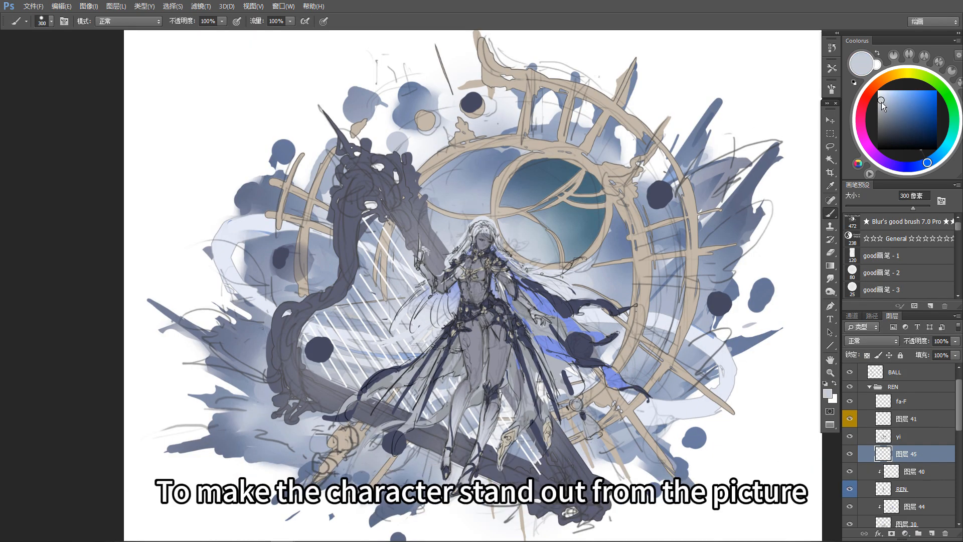
Step: Paint bright gray over the character's clothing on layer 45 with a 60 px brush, close to the hair color
{"action": "left_click", "coordinate": [881, 103]}
{"action": "key", "text": "bracketleft"}
{"action": "key", "text": "bracketleft"}
{"action": "key", "text": "bracketleft"}
{"action": "key", "text": "bracketleft"}
{"action": "key", "text": "bracketleft"}
{"action": "key", "text": "bracketleft"}
{"action": "key", "text": "bracketleft"}
{"action": "key", "text": "bracketleft"}
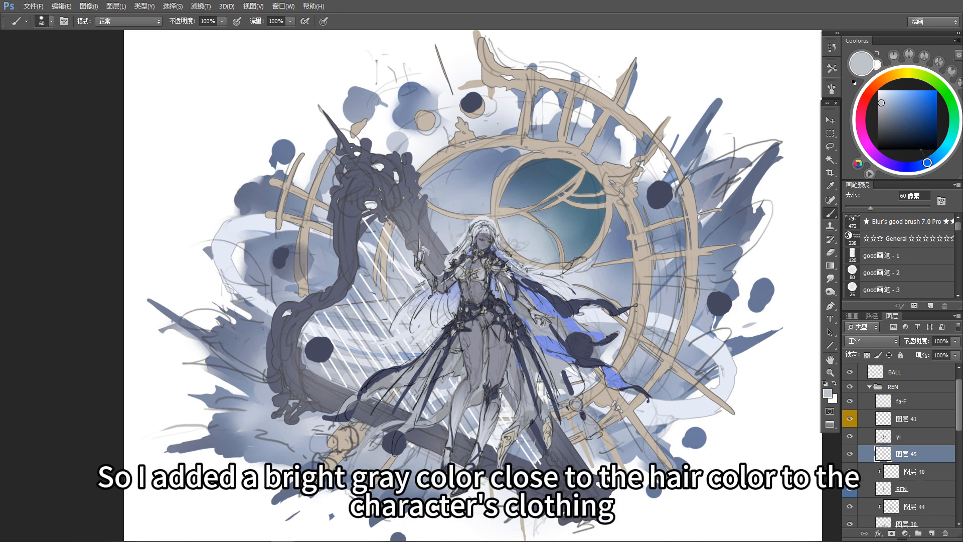
{"action": "left_click_drag", "start_coordinate": [445, 284], "coordinate": [463, 269]}
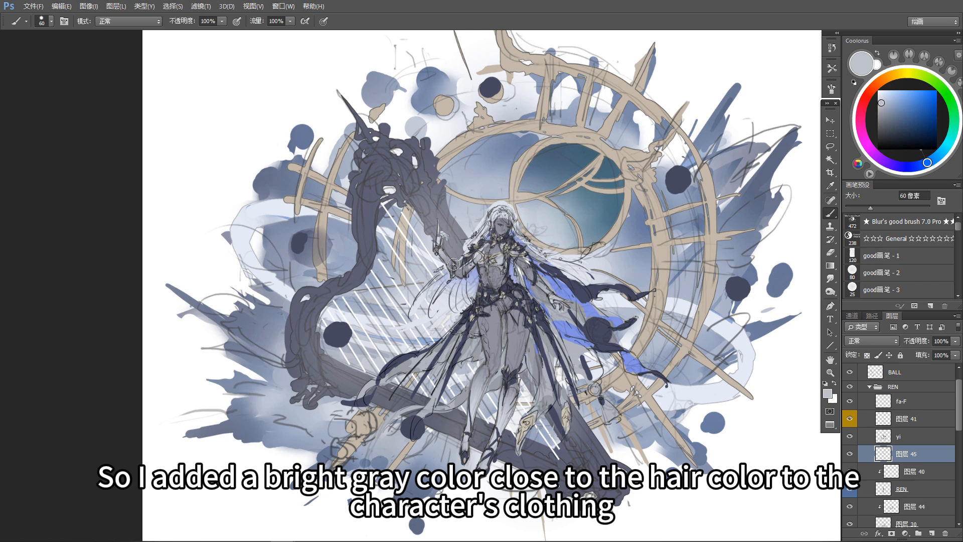
{"action": "left_click_drag", "start_coordinate": [494, 336], "coordinate": [496, 335]}
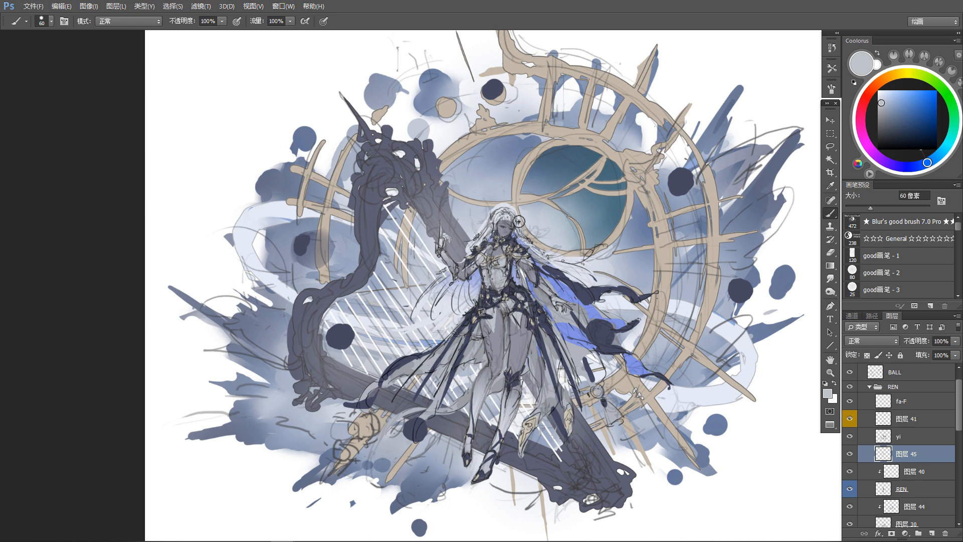
{"action": "left_click_drag", "start_coordinate": [534, 360], "coordinate": [527, 362]}
{"action": "key", "text": "v"}
{"action": "left_click_drag", "start_coordinate": [538, 405], "coordinate": [542, 388]}
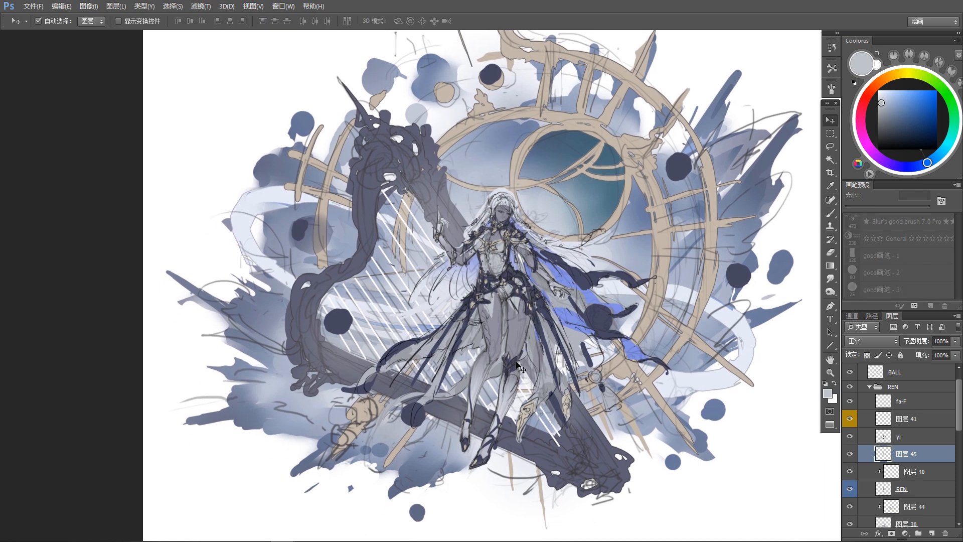
Step: Add a new layer above clipped layer 40 and paint waist details with dark navy sampled from the cape, cleaning up with the eraser
{"action": "left_click", "coordinate": [935, 472]}
{"action": "left_click", "coordinate": [931, 533]}
{"action": "key", "text": "b"}
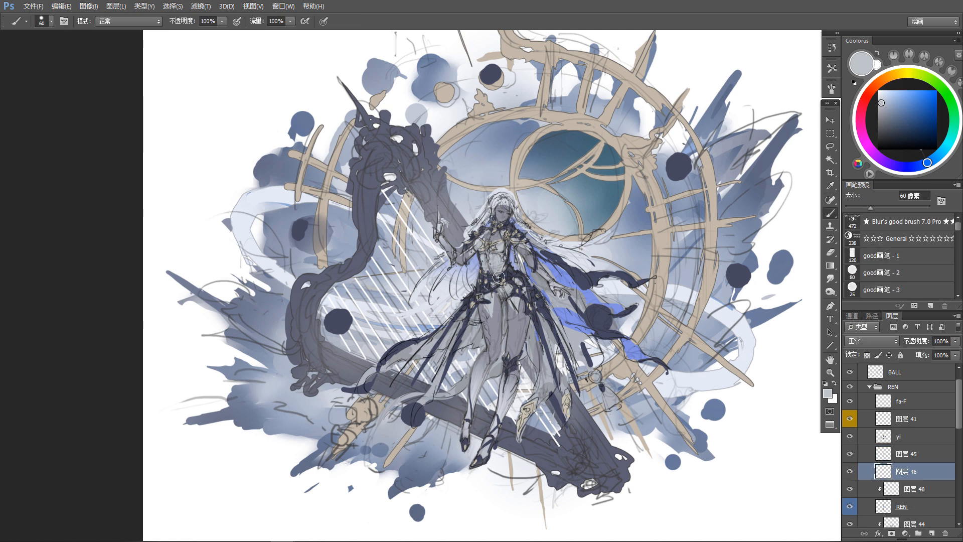
{"action": "left_click", "coordinate": [584, 280], "text": "alt"}
{"action": "left_click_drag", "start_coordinate": [467, 305], "coordinate": [474, 294]}
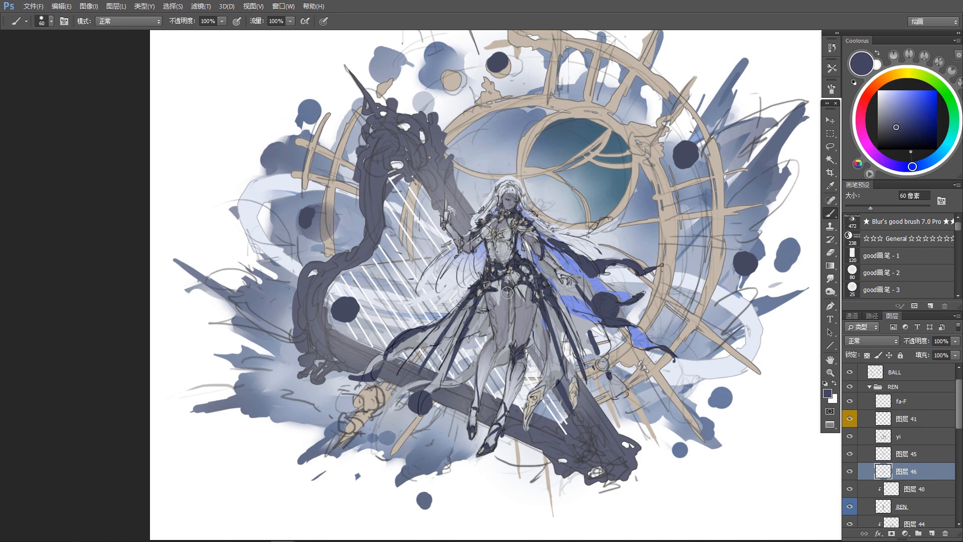
{"action": "key", "text": "e"}
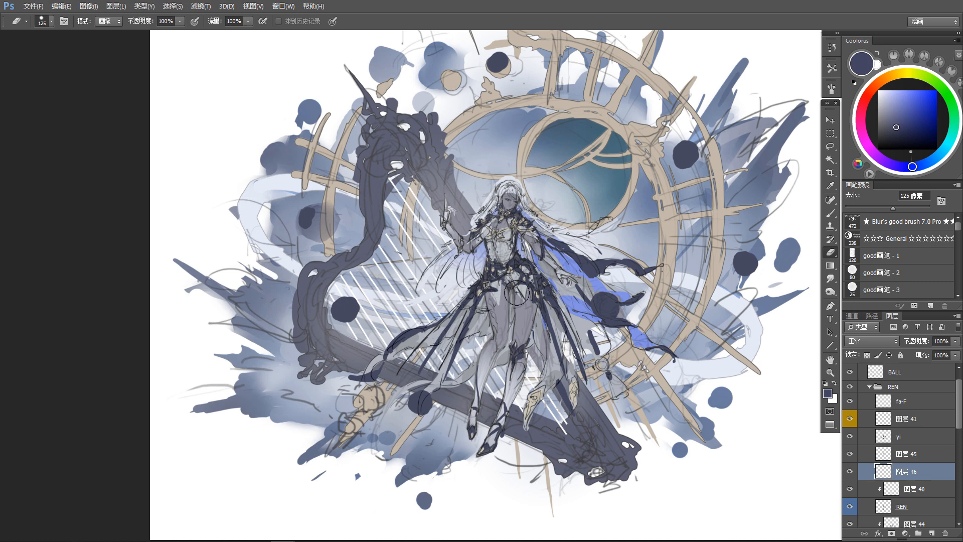
Step: Sample the light gray of the hair and touch up the bright clothing around the waist on layer 45
{"action": "key", "text": "alt+bracketright"}
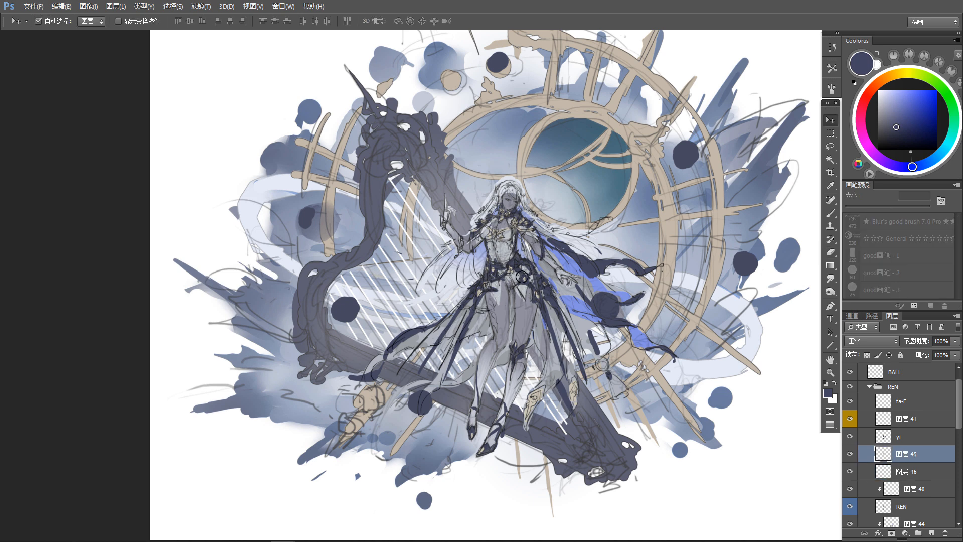
{"action": "key", "text": "b"}
{"action": "left_click", "coordinate": [488, 231], "text": "alt"}
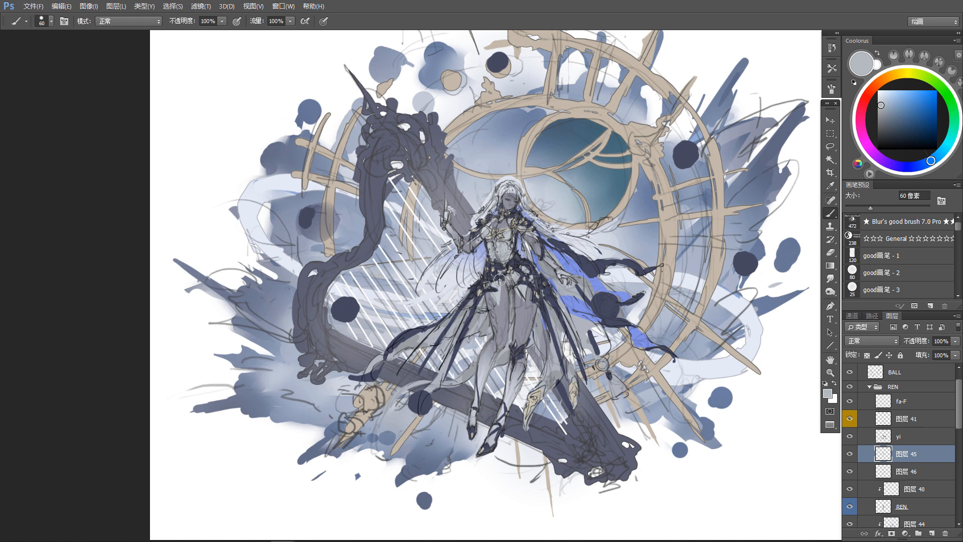
{"action": "left_click", "coordinate": [499, 293], "text": "alt"}
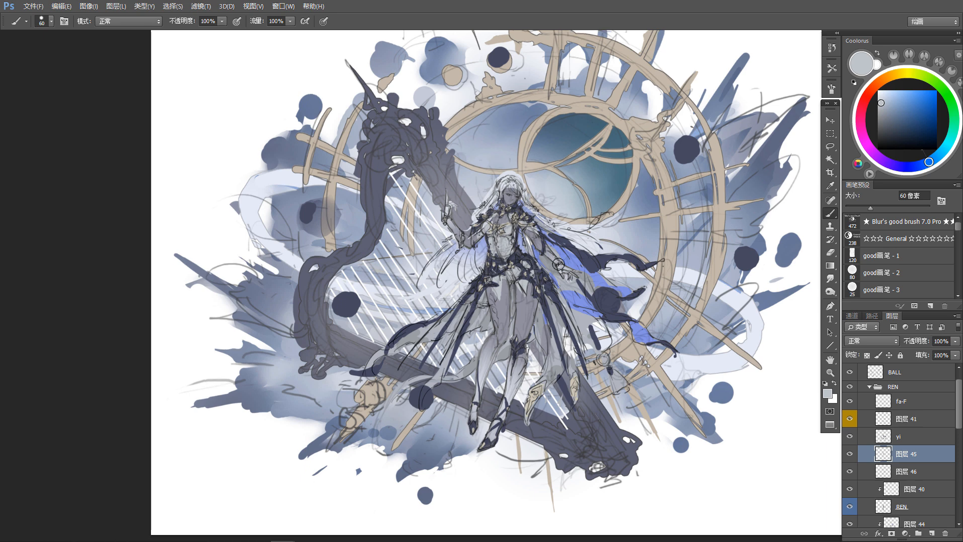
Step: Rework the dark clothing strips on the yi layer with dark navy sampled from the cape
{"action": "key", "text": "v"}
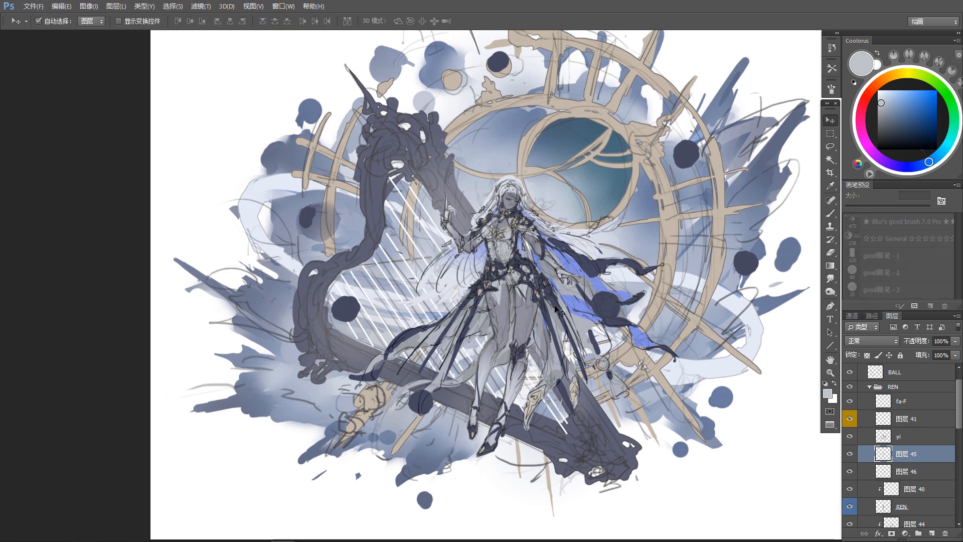
{"action": "left_click_drag", "start_coordinate": [562, 231], "coordinate": [555, 237]}
{"action": "left_click", "coordinate": [580, 270]}
{"action": "key", "text": "b"}
{"action": "left_click", "coordinate": [583, 274], "text": "alt"}
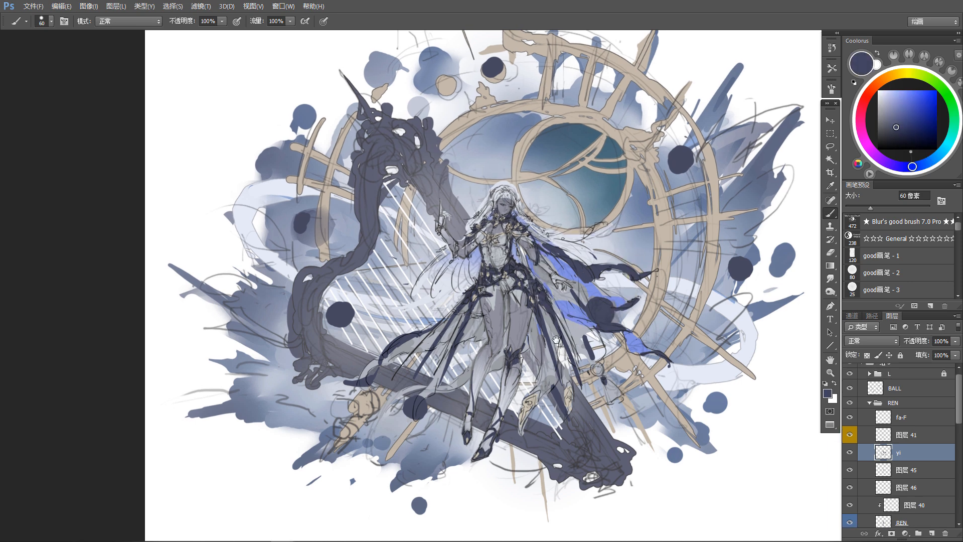
Step: Refine the chest and waist by erasing on layer 45 and painting dark navy accents on layer 46
{"action": "key", "text": "e"}
{"action": "key", "text": "alt+bracketleft"}
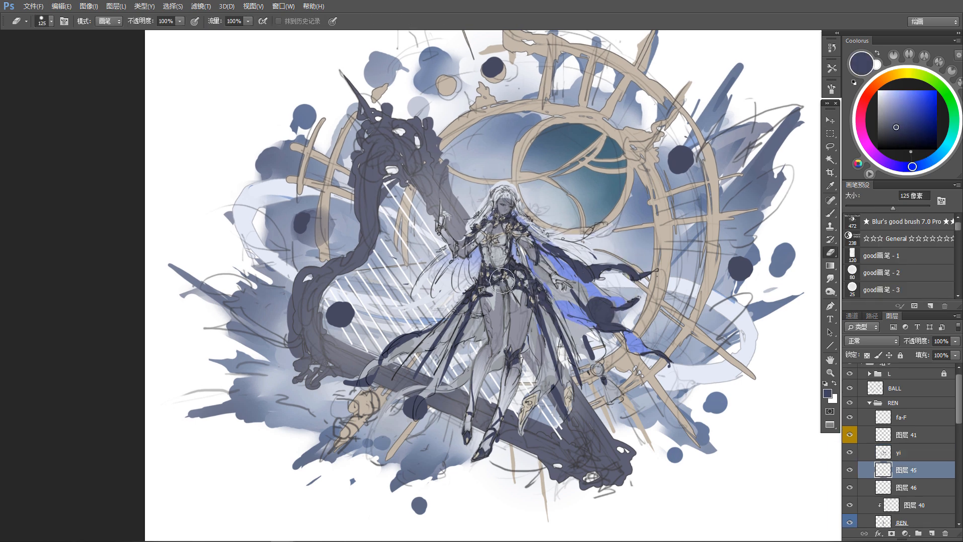
{"action": "left_click", "coordinate": [917, 494]}
{"action": "key", "text": "b"}
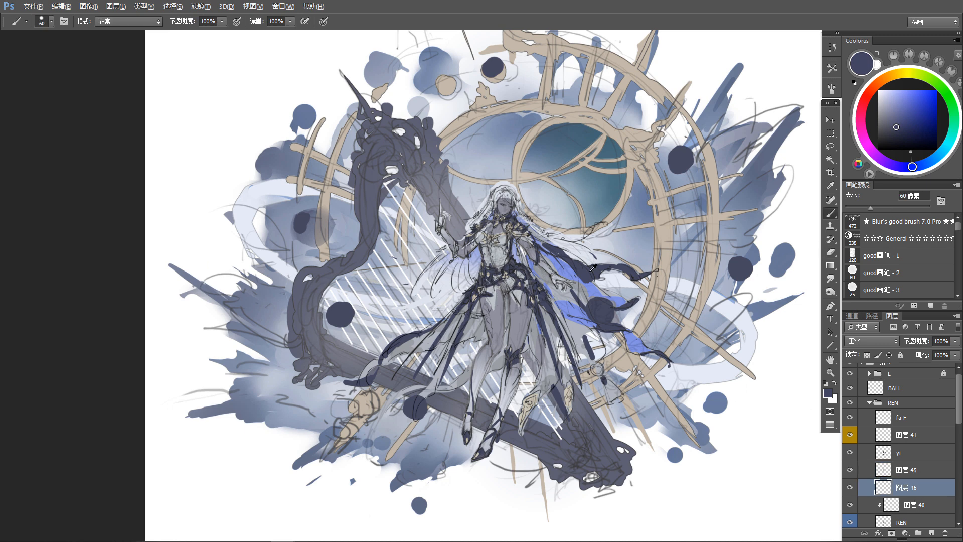
{"action": "left_click", "coordinate": [597, 300], "text": "alt"}
{"action": "key", "text": "e"}
{"action": "key", "text": "alt+bracketright"}
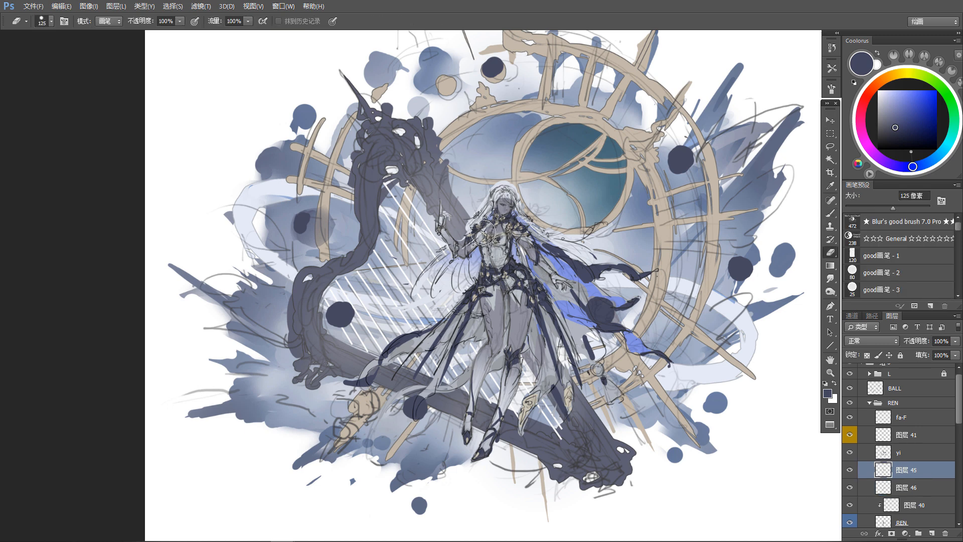
Step: Return to layer 46 and continue the dark navy details on the character's torso
{"action": "key", "text": "b"}
{"action": "key", "text": "v"}
{"action": "left_click", "coordinate": [504, 287], "text": "ctrl"}
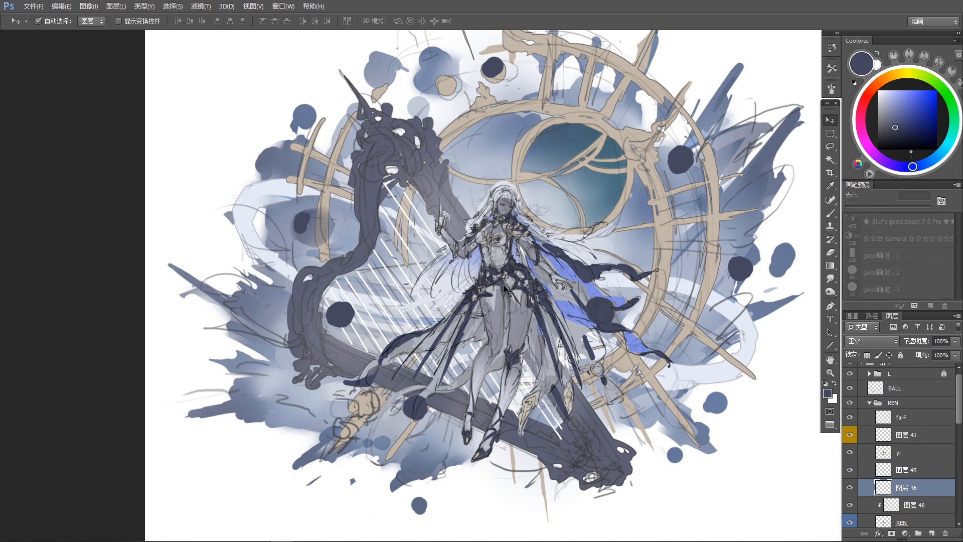
{"action": "key", "text": "b"}
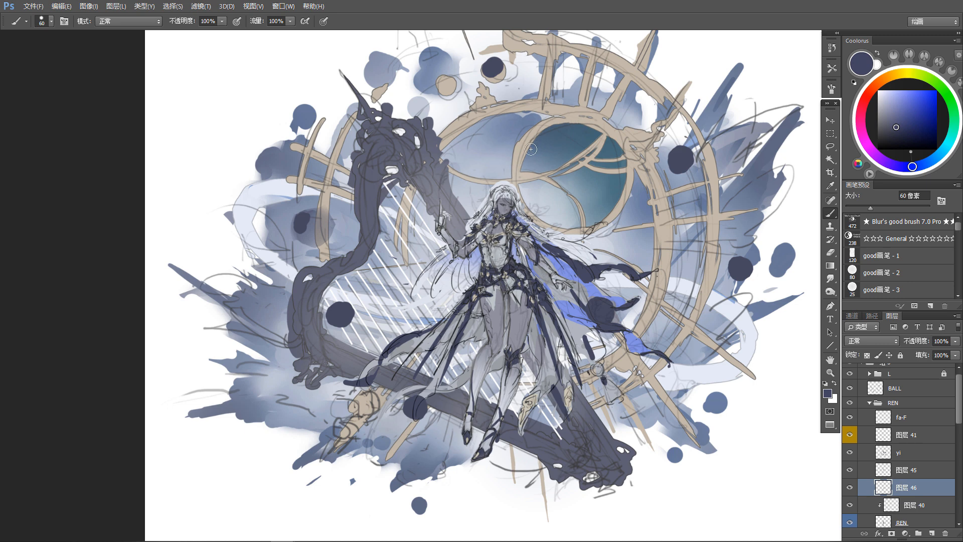
Step: Paint dark navy elements on the character's shoulders on the yi layer and trim the overlapping hair on the fa-F layer
{"action": "key", "text": "v"}
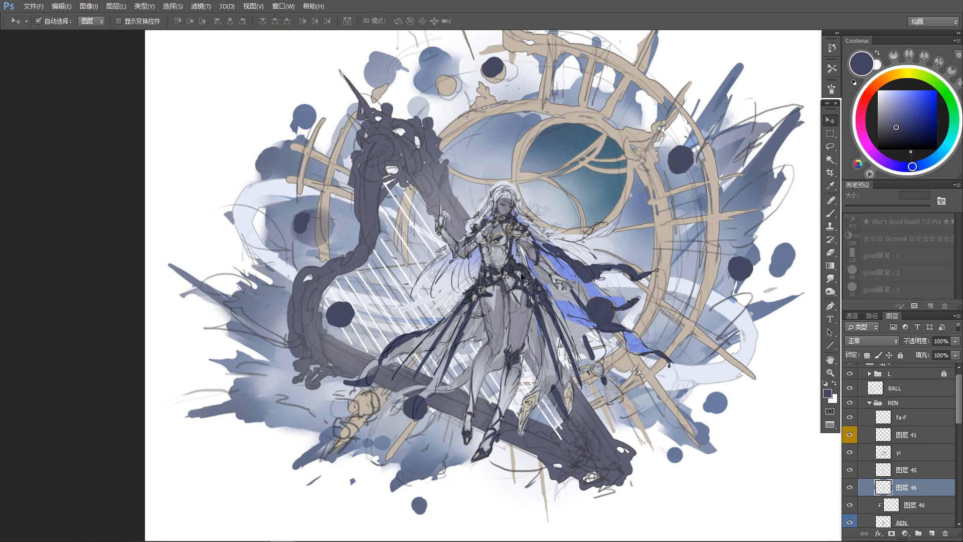
{"action": "left_click", "coordinate": [551, 309]}
{"action": "key", "text": "b"}
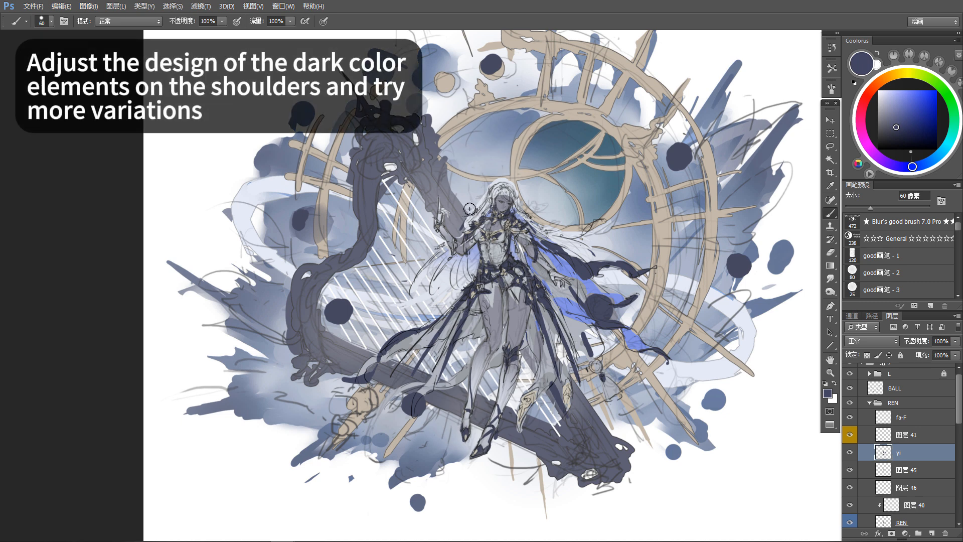
{"action": "key", "text": "e"}
{"action": "key", "text": "alt+bracketright"}
{"action": "key", "text": "alt+bracketright"}
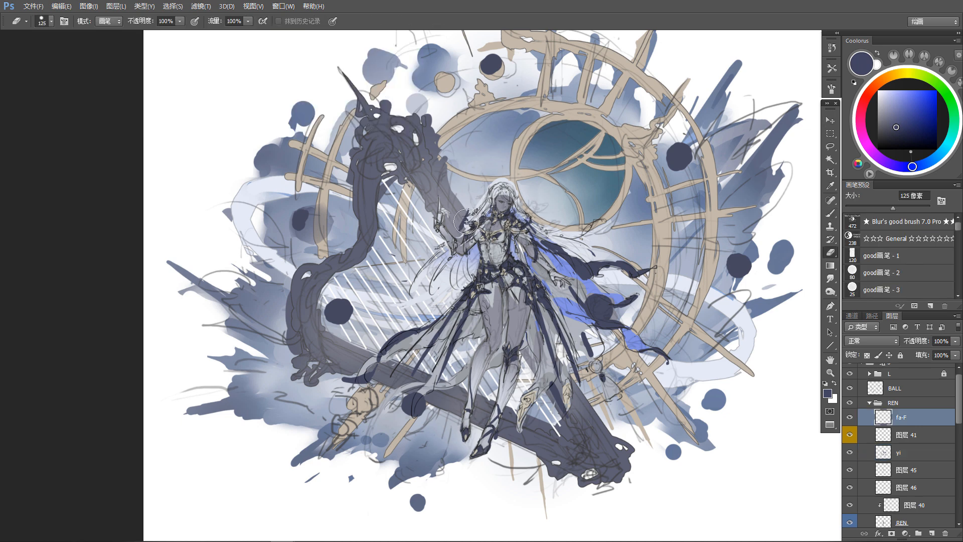
Step: Vary the shape of the dark shoulder elements on the yi layer by alternating 60 px brush strokes and 125 px erasing
{"action": "key", "text": "b"}
{"action": "key", "text": "alt+bracketleft"}
{"action": "key", "text": "alt+bracketleft"}
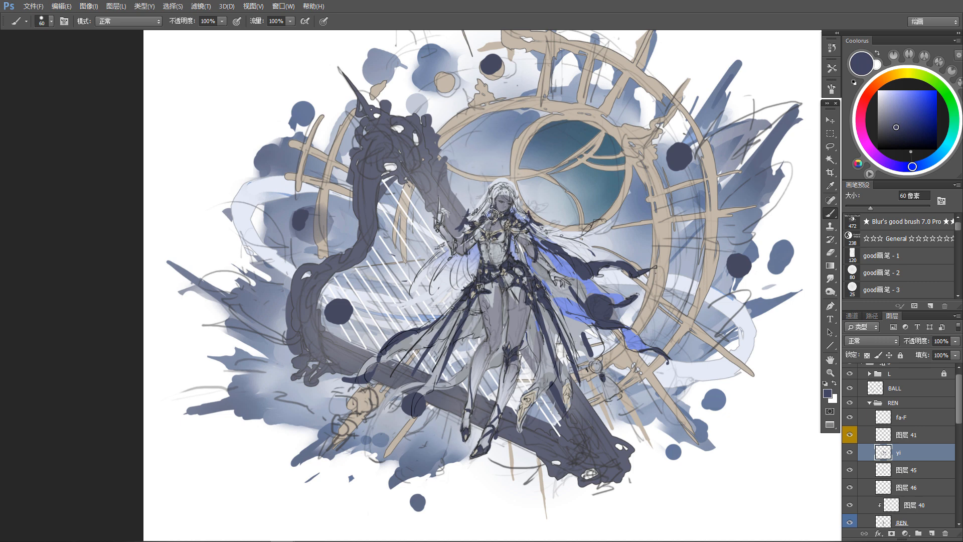
{"action": "key", "text": "e"}
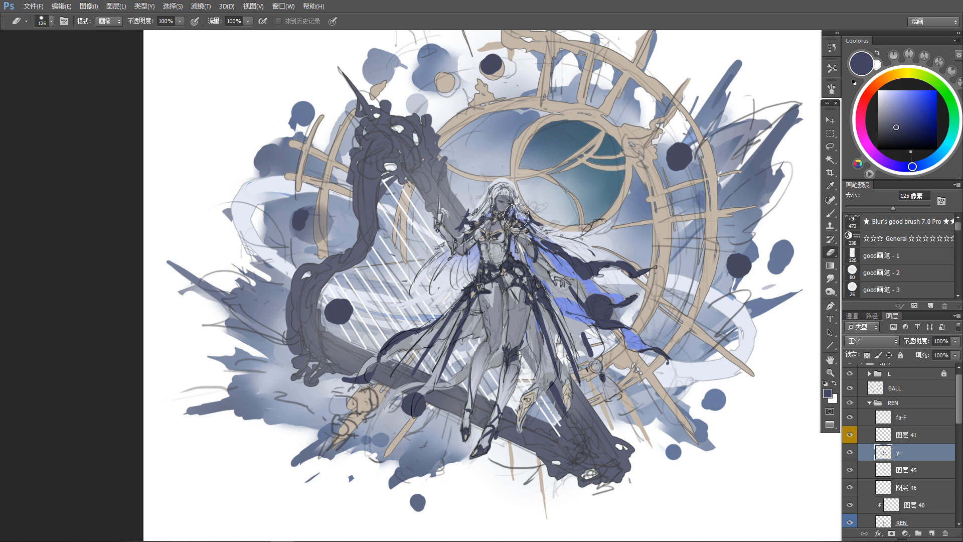
{"action": "key", "text": "b"}
Step: Add dark navy line elements to the character's forearm and clothing on the yi layer, cleaning up the edges
{"action": "left_click_drag", "start_coordinate": [582, 88], "coordinate": [582, 83]}
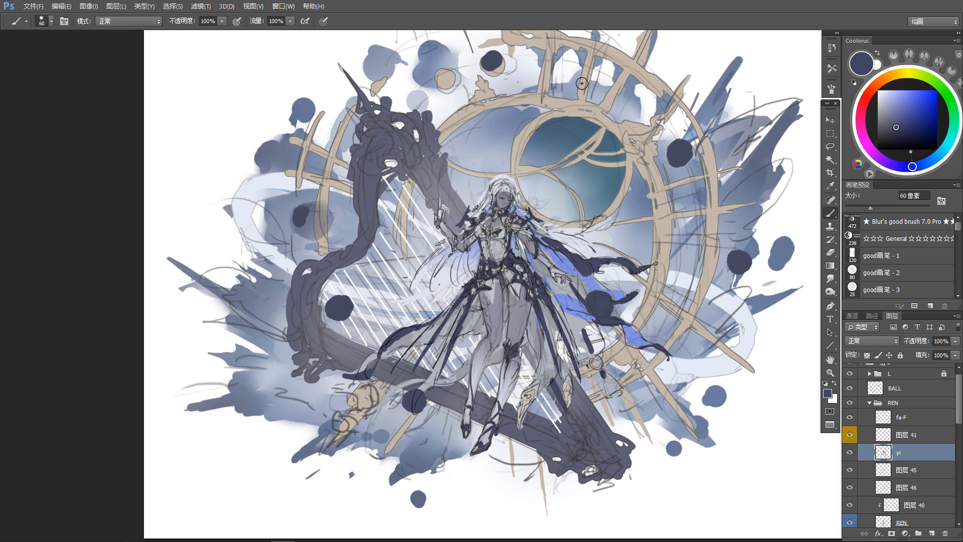
{"action": "left_click_drag", "start_coordinate": [426, 351], "coordinate": [425, 351]}
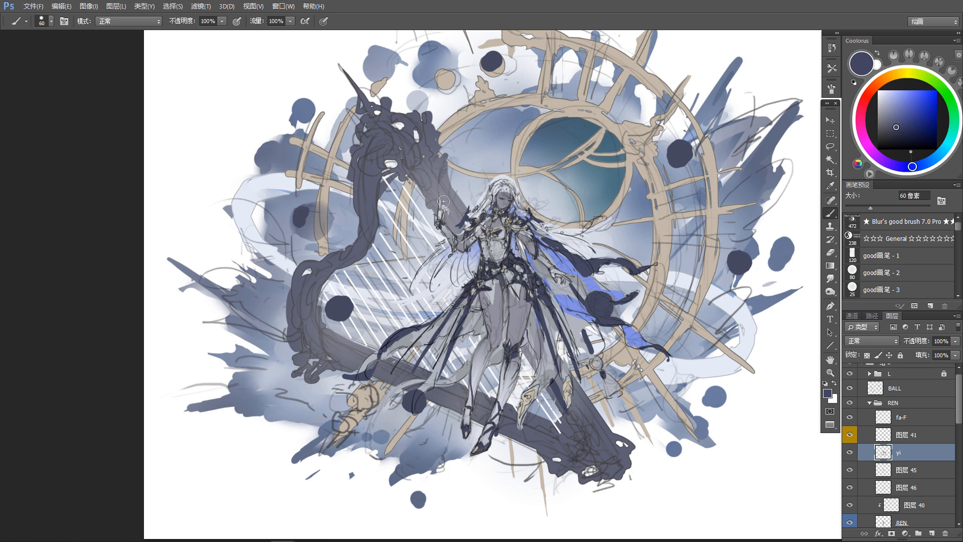
{"action": "key", "text": "e"}
{"action": "key", "text": "b"}
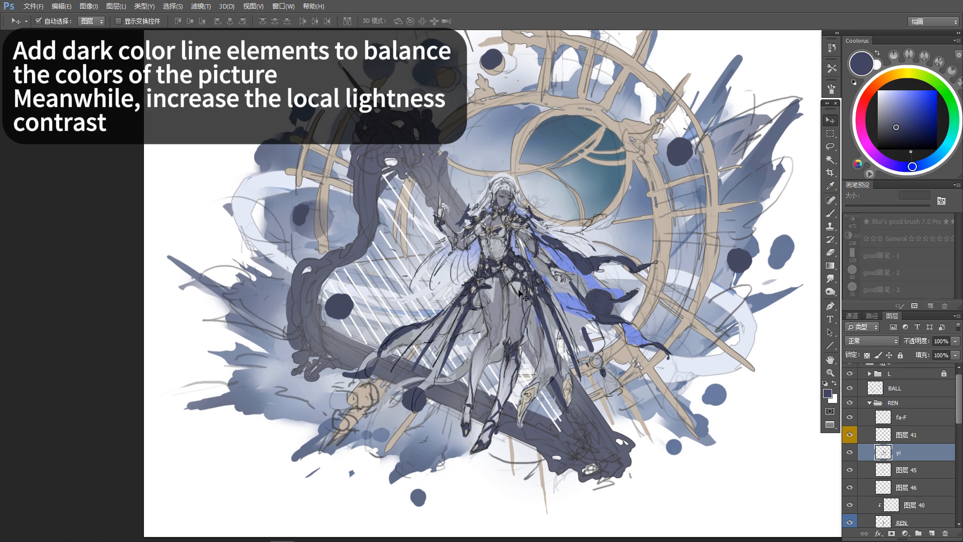
Step: Sample the light gray clothing color, refine the bright torso and waist areas on layer 45, and activate layer 46
{"action": "key", "text": "alt+bracketleft"}
{"action": "left_click", "coordinate": [519, 294], "text": "alt"}
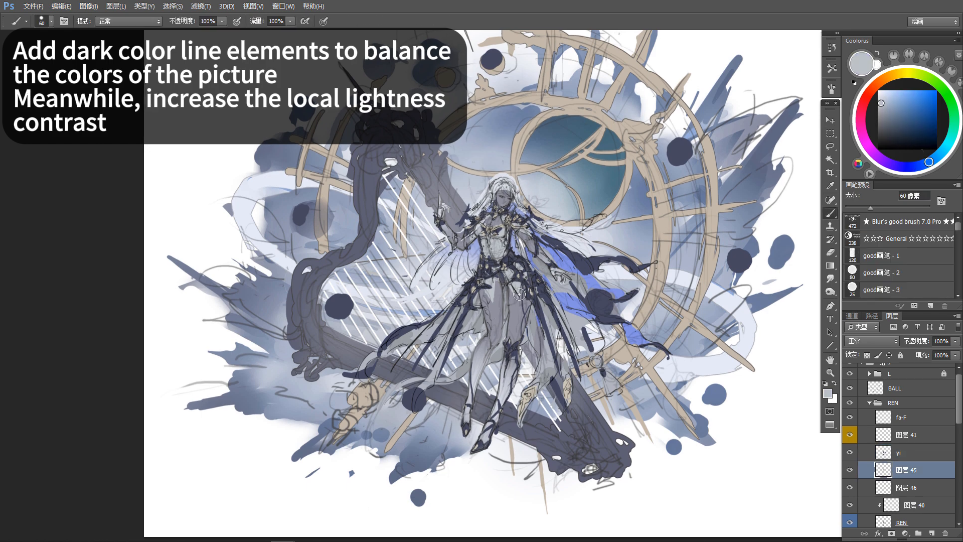
{"action": "key", "text": "e"}
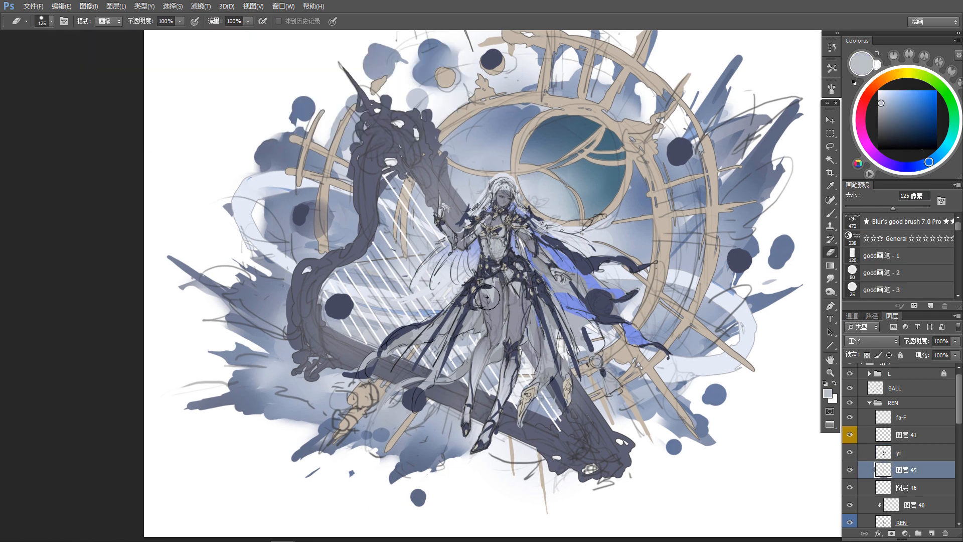
{"action": "key", "text": "v"}
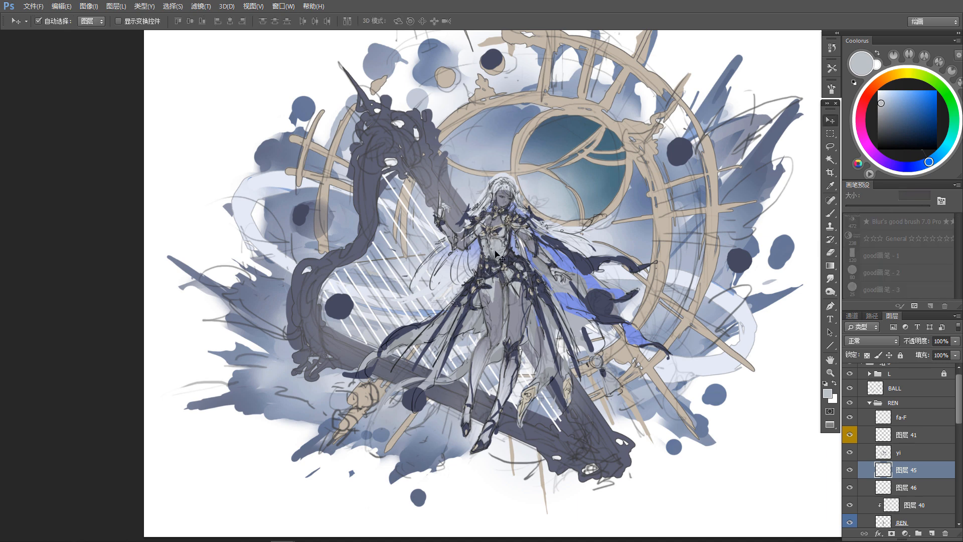
{"action": "key", "text": "e"}
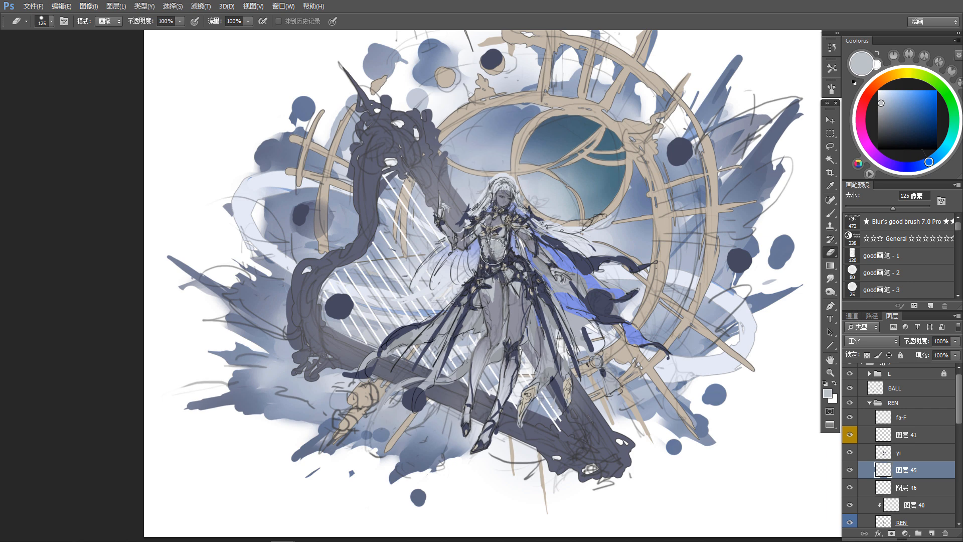
{"action": "left_click", "coordinate": [504, 279], "text": "ctrl"}
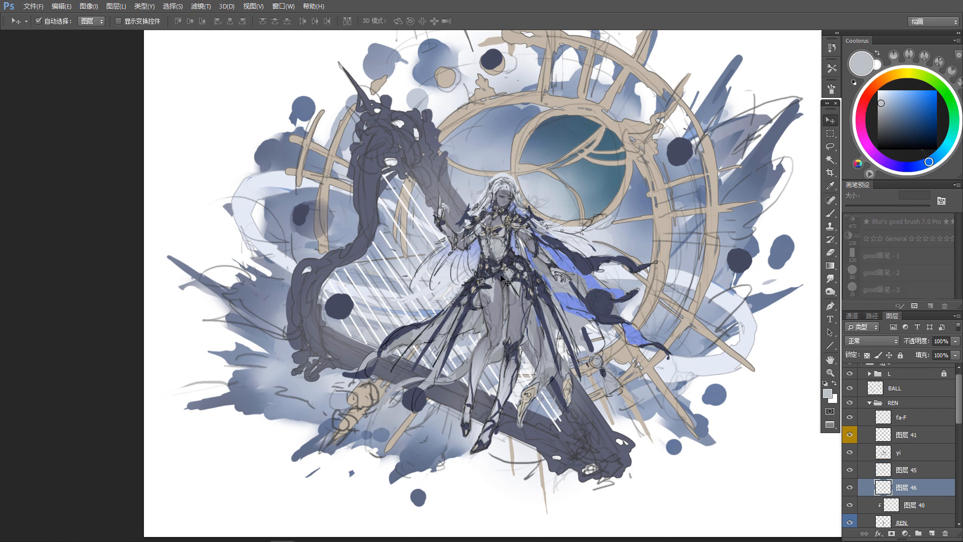
Step: Sample the dark navy clothing color and refine the dark accents on the yi layer with the 125 px eraser
{"action": "key", "text": "b"}
{"action": "left_click", "coordinate": [491, 255], "text": "alt"}
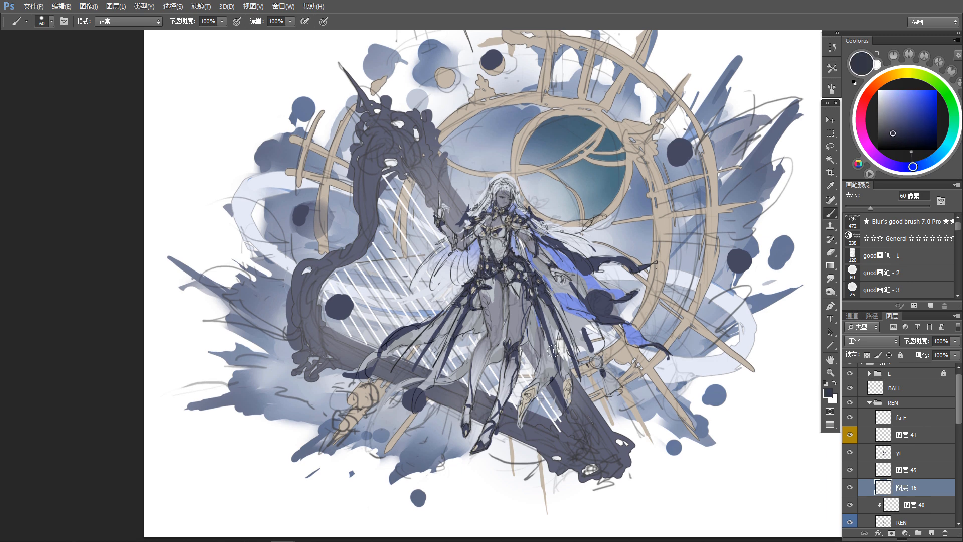
{"action": "key", "text": "v"}
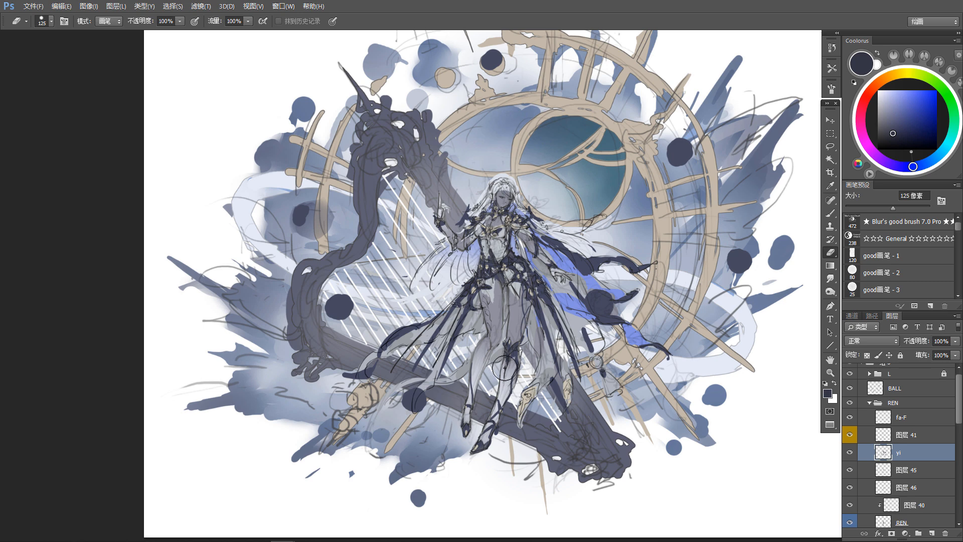
{"action": "left_click_drag", "start_coordinate": [573, 266], "coordinate": [574, 266]}
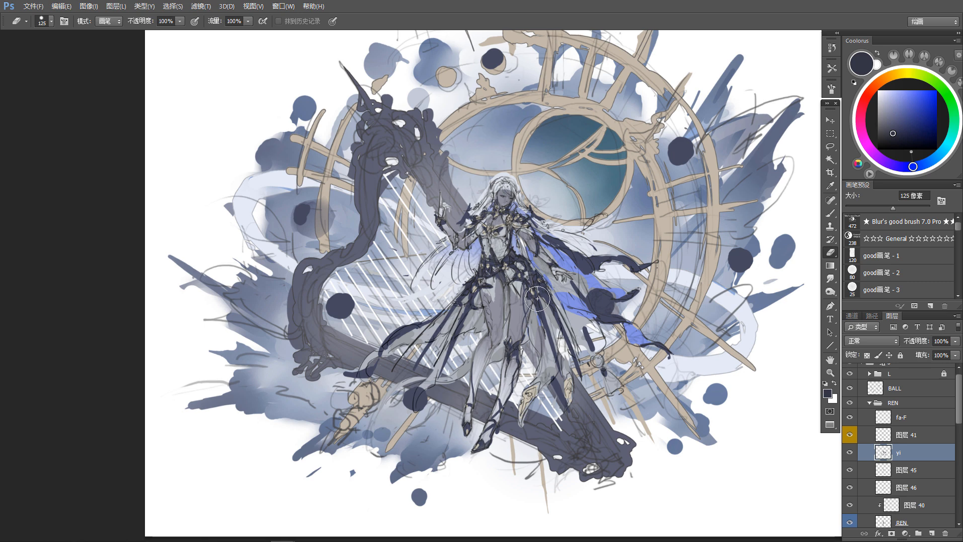
{"action": "left_click_drag", "start_coordinate": [522, 337], "coordinate": [530, 317]}
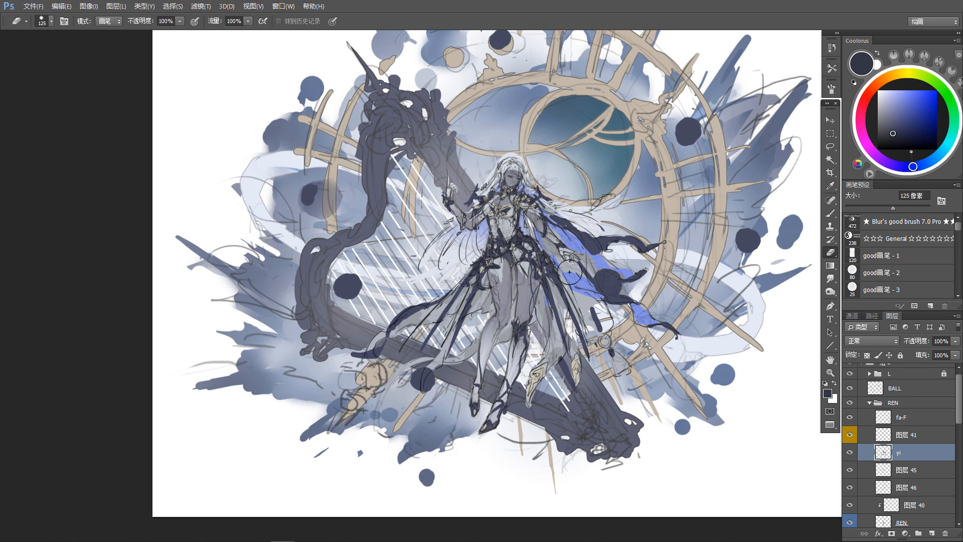
{"action": "left_click_drag", "start_coordinate": [569, 272], "coordinate": [562, 299]}
{"action": "key", "text": "v"}
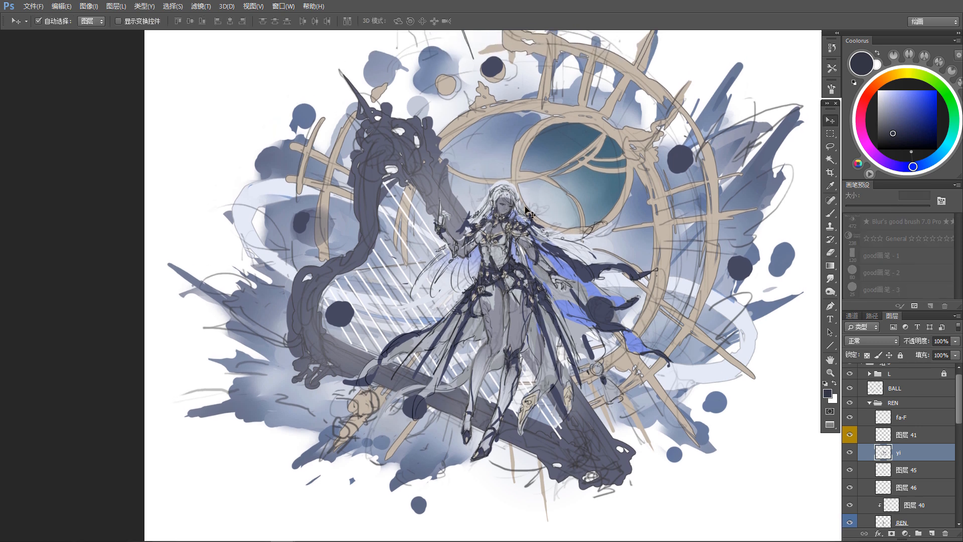
Step: Sample dark navy, add a new layer above fa-F, and paint a spiked crown on the character's head with the 60 px brush
{"action": "key", "text": "b"}
{"action": "left_click", "coordinate": [494, 191], "text": "alt"}
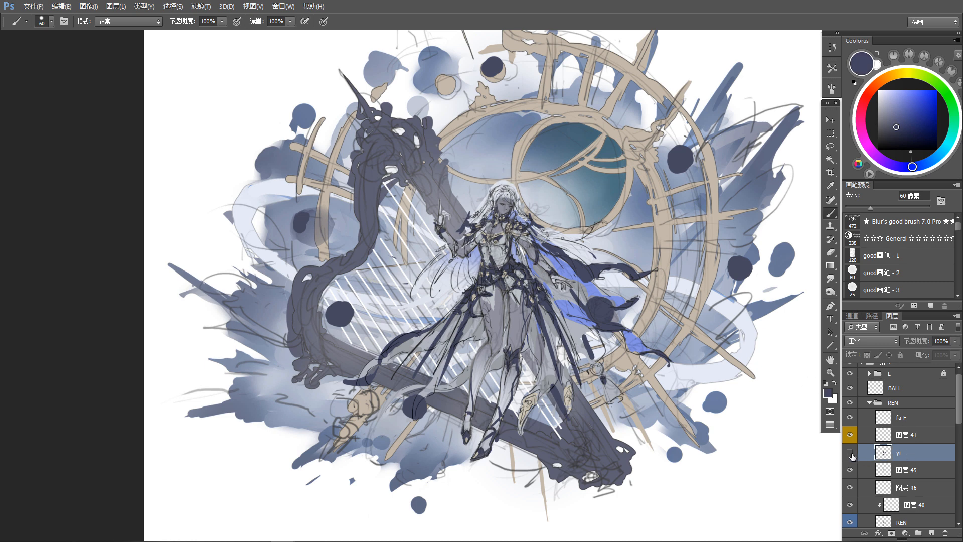
{"action": "left_click", "coordinate": [900, 418]}
{"action": "left_click", "coordinate": [931, 533]}
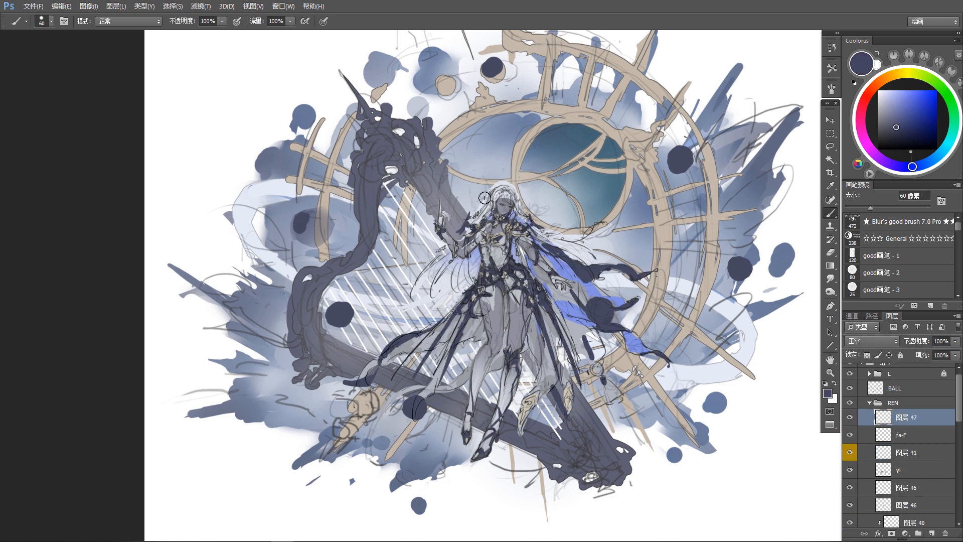
{"action": "left_click_drag", "start_coordinate": [500, 117], "coordinate": [498, 121]}
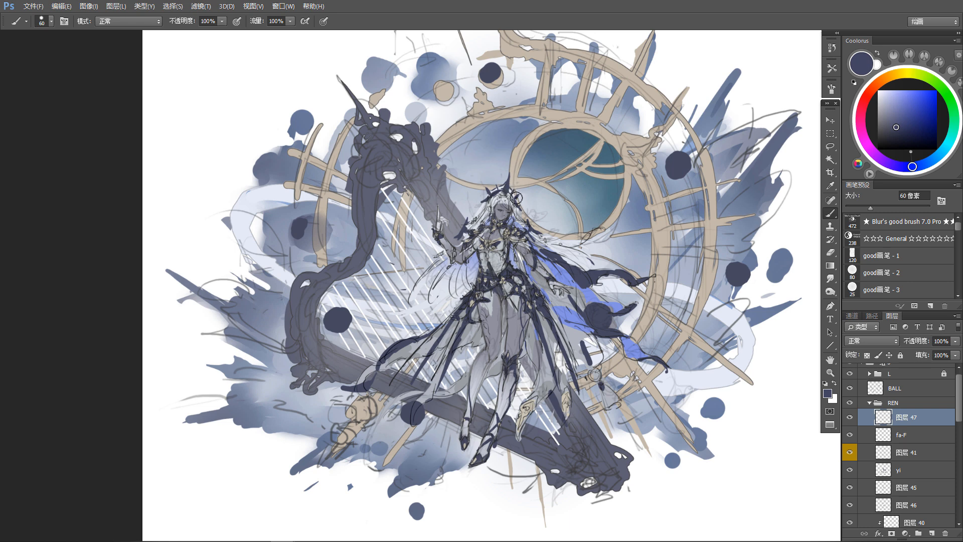
{"action": "left_click_drag", "start_coordinate": [552, 299], "coordinate": [550, 288]}
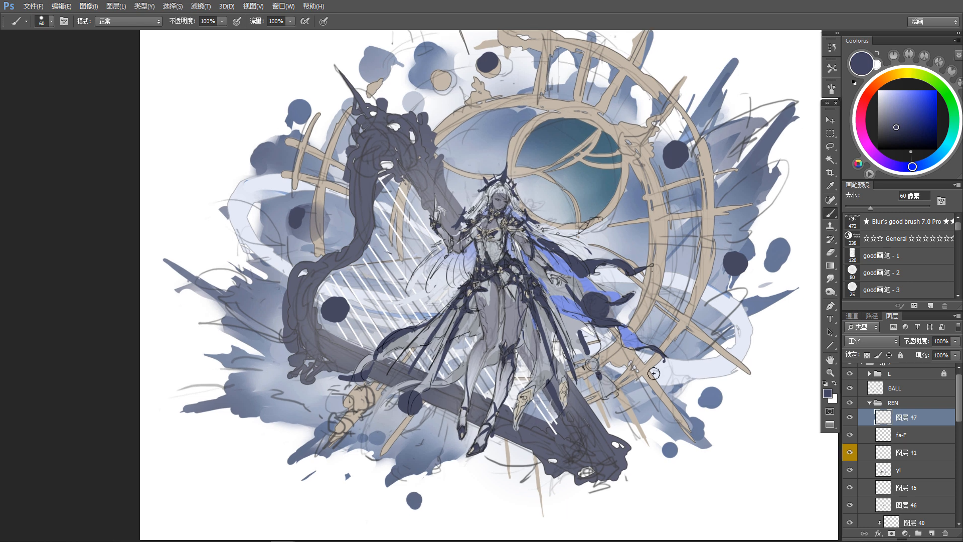
Step: Add another new layer above the crown layer and give it a blue color label
{"action": "left_click", "coordinate": [931, 533]}
{"action": "right_click", "coordinate": [852, 424]}
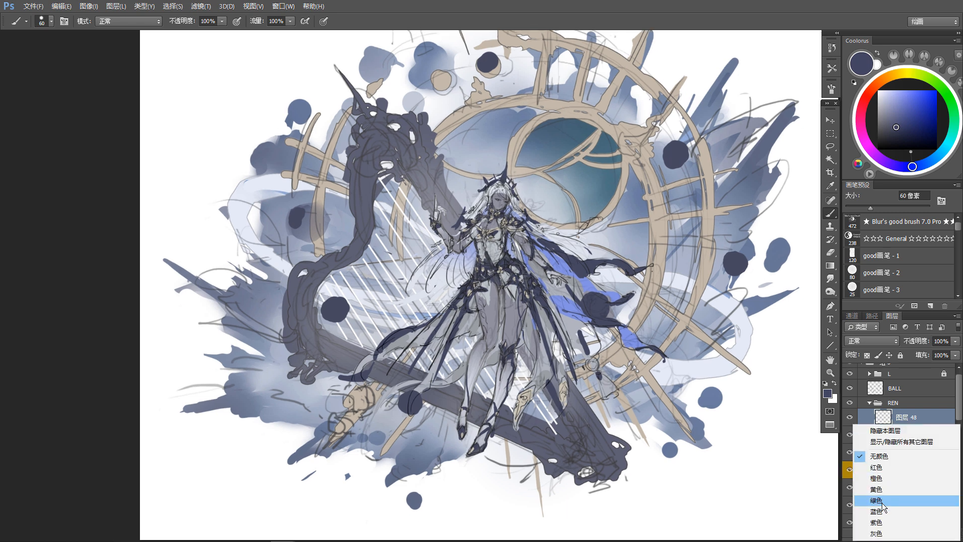
{"action": "left_click", "coordinate": [883, 510]}
Step: Sample the cape's blue, shift it to a brighter blue, and paint small gem accents on the character's chest and crown
{"action": "left_click", "coordinate": [562, 264], "text": "alt"}
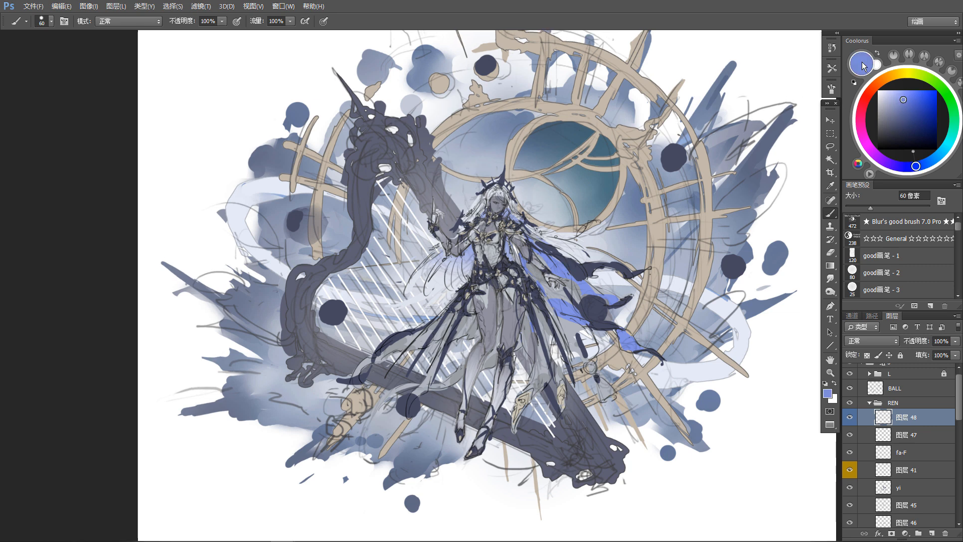
{"action": "left_click", "coordinate": [930, 162]}
{"action": "left_click", "coordinate": [915, 91]}
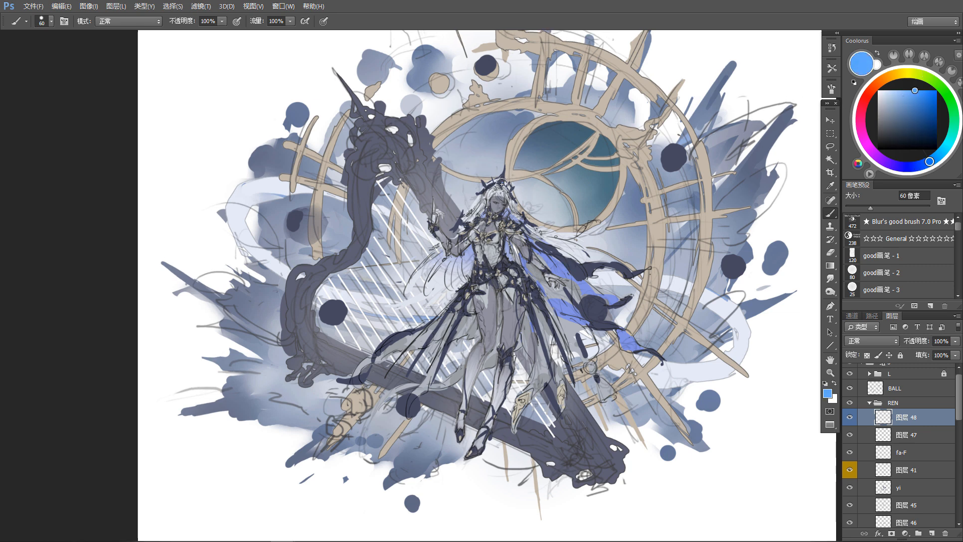
{"action": "left_click", "coordinate": [933, 161]}
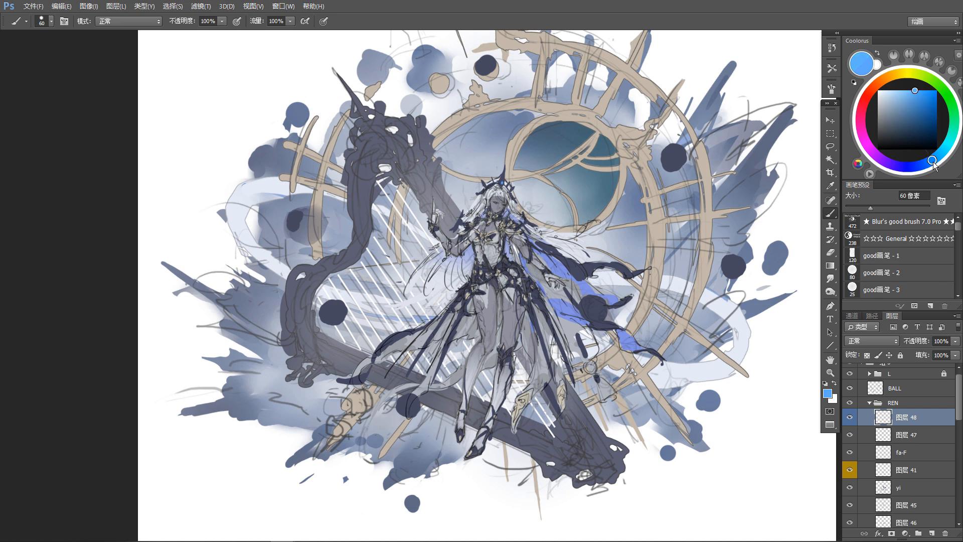
{"action": "left_click", "coordinate": [924, 163]}
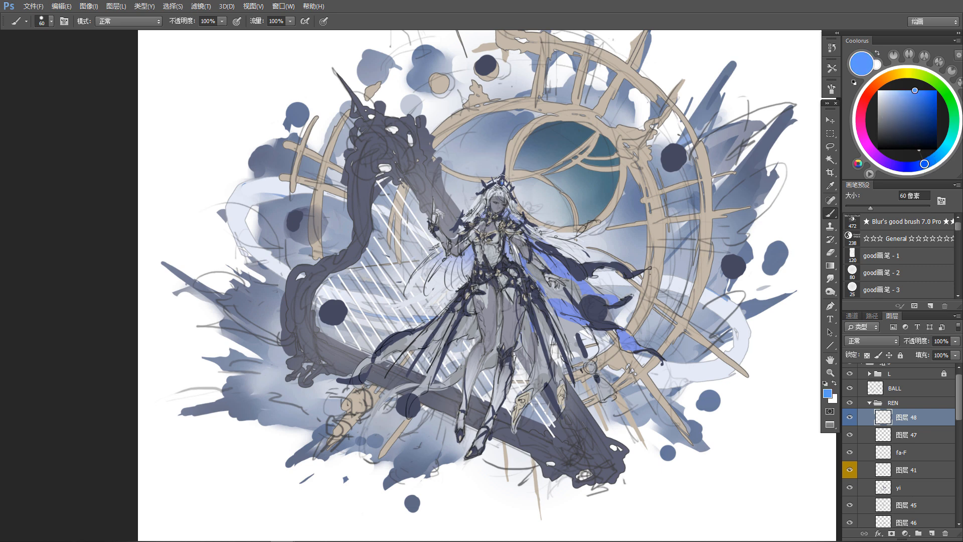
{"action": "left_click_drag", "start_coordinate": [489, 244], "coordinate": [490, 244]}
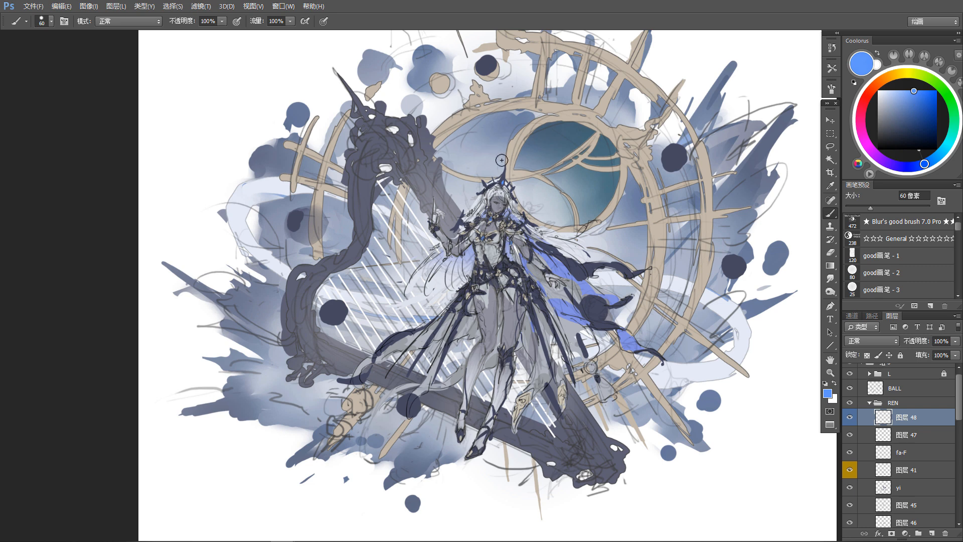
{"action": "left_click_drag", "start_coordinate": [551, 306], "coordinate": [551, 304]}
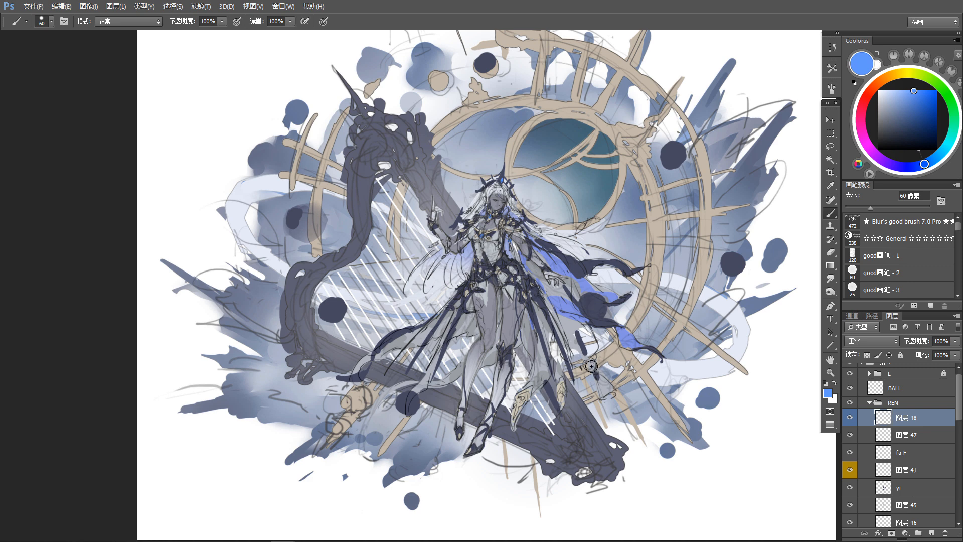
Step: Paint a saturated blue orb on the hanging ornament beside the skirt, adjusting the sampled cape blue to be more vivid
{"action": "left_click_drag", "start_coordinate": [590, 364], "coordinate": [595, 365]}
{"action": "left_click", "coordinate": [569, 305], "text": "alt"}
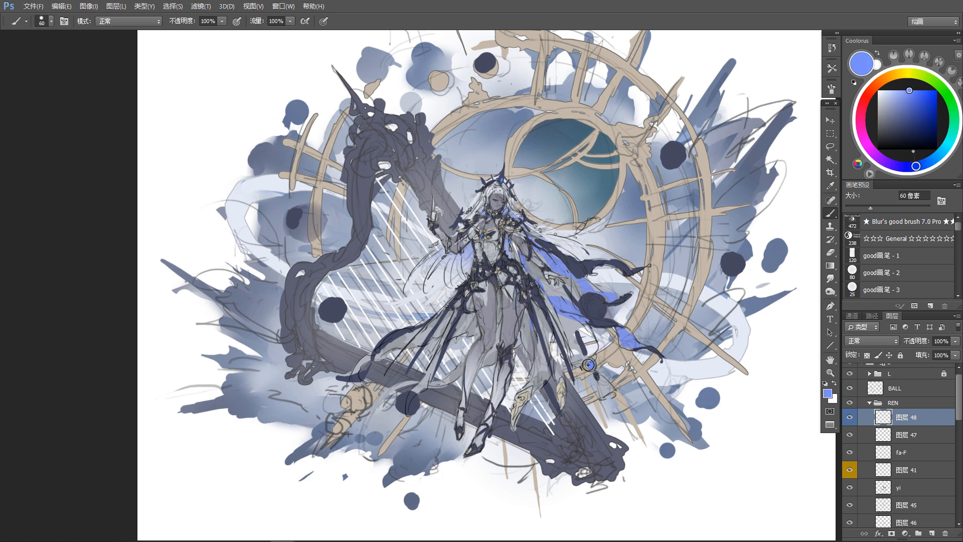
{"action": "left_click", "coordinate": [917, 90]}
{"action": "left_click_drag", "start_coordinate": [588, 365], "coordinate": [592, 364]}
{"action": "left_click", "coordinate": [912, 90]}
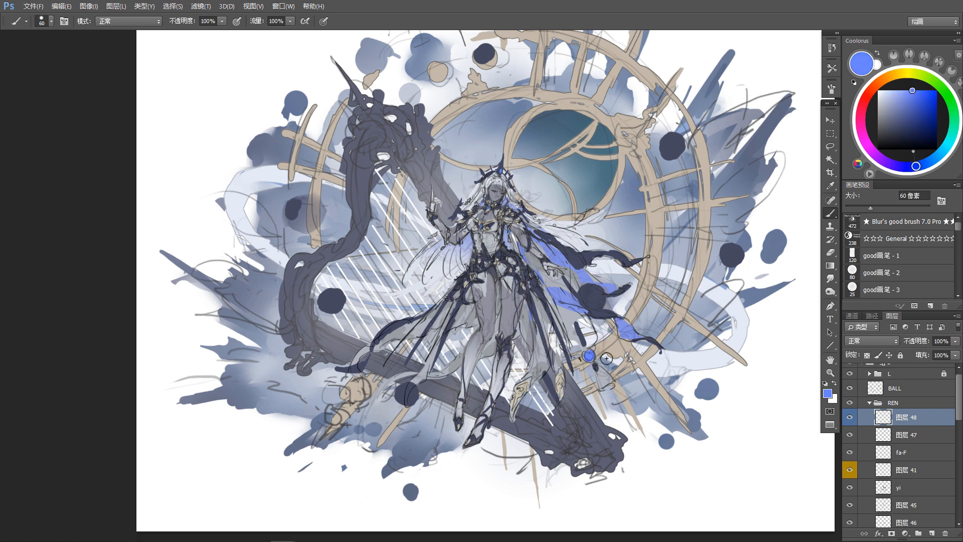
Step: Select the BALL layer and add a new layer above it, clipped to the balls
{"action": "key", "text": "v"}
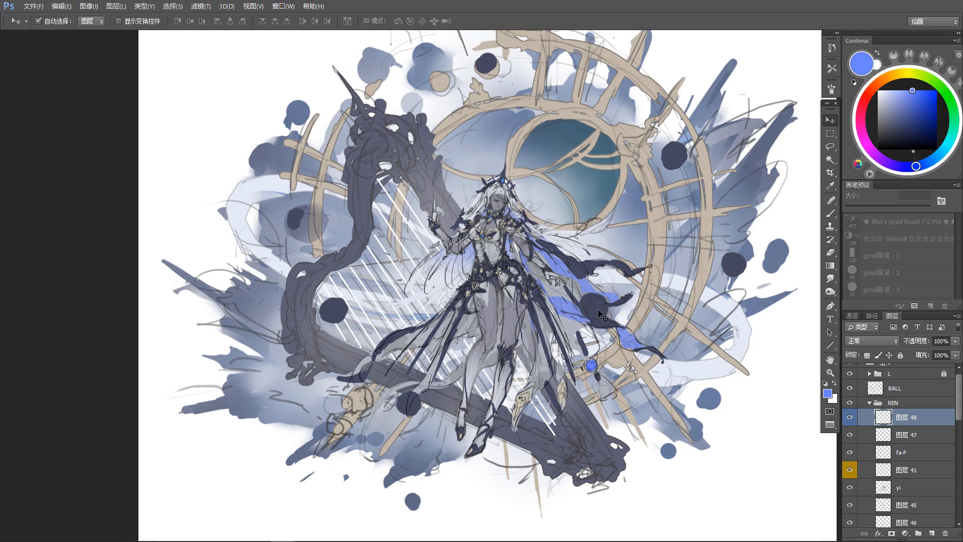
{"action": "left_click", "coordinate": [598, 311]}
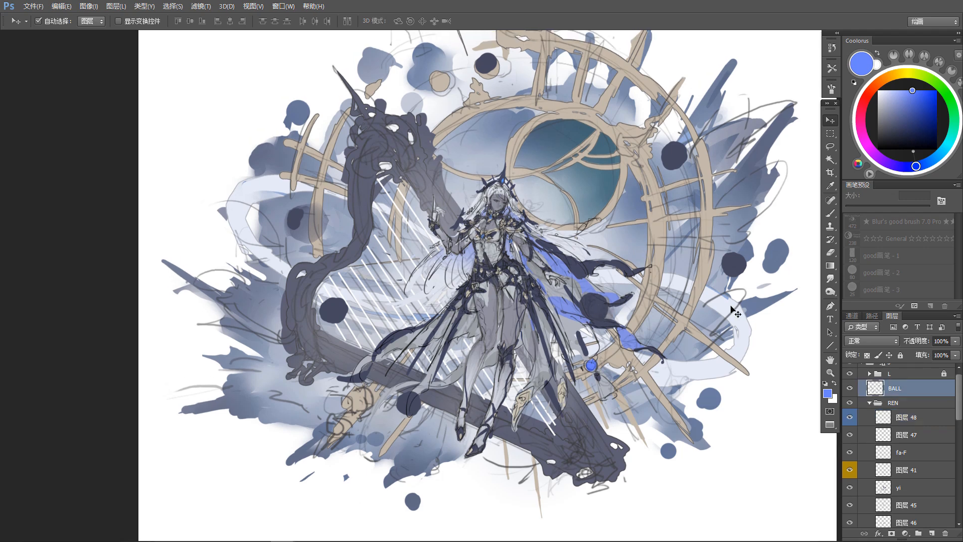
{"action": "left_click", "coordinate": [931, 532]}
{"action": "left_click", "coordinate": [929, 396], "text": "alt"}
{"action": "key", "text": "b"}
{"action": "left_click_drag", "start_coordinate": [583, 314], "coordinate": [584, 312]}
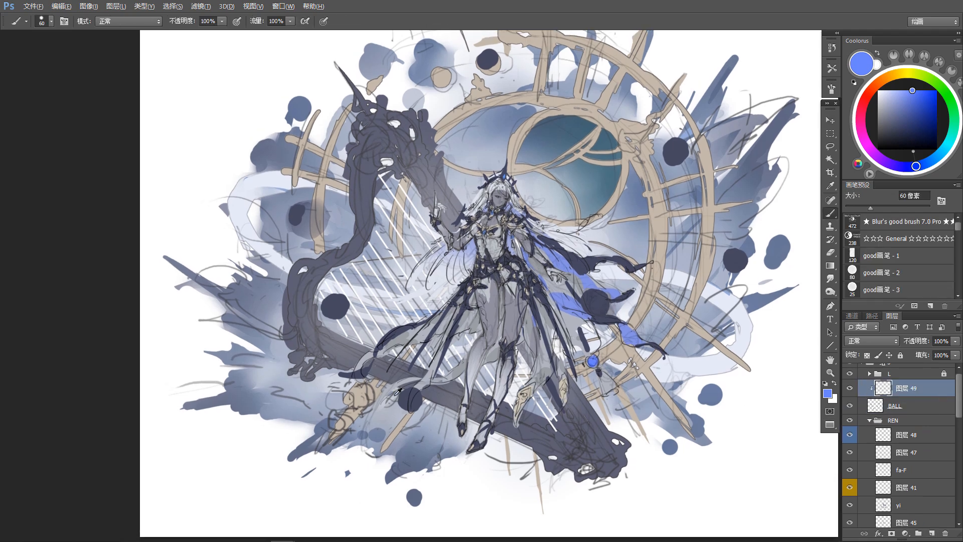
Step: Sample the muted tan color and paint curved line patterns on the dark balls around the composition
{"action": "left_click", "coordinate": [364, 394], "text": "alt"}
{"action": "left_click", "coordinate": [365, 393], "text": "alt"}
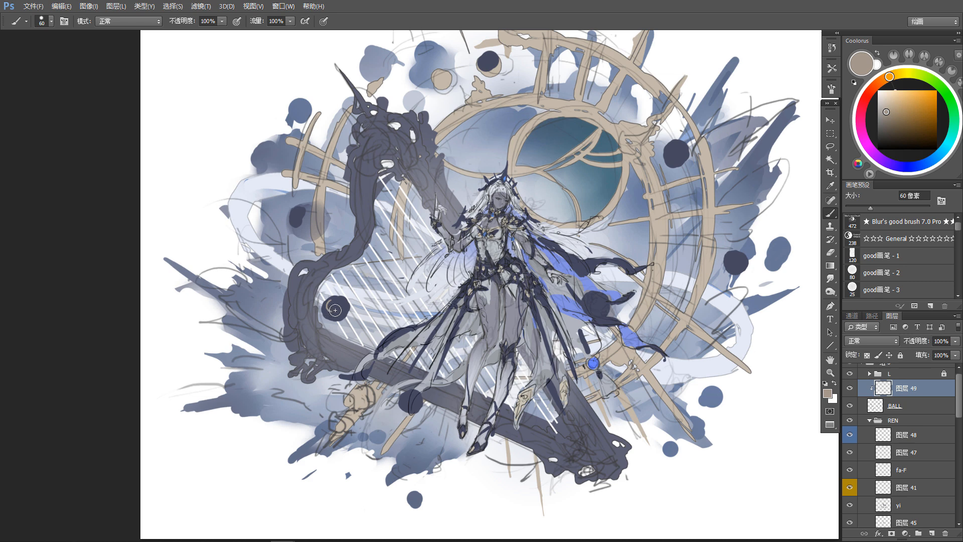
{"action": "mouse_move", "coordinate": [403, 404]}
{"action": "left_mouse_down"}
{"action": "mouse_move", "coordinate": [418, 401]}
{"action": "mouse_move", "coordinate": [413, 394]}
{"action": "left_mouse_up"}
{"action": "left_click_drag", "start_coordinate": [596, 300], "coordinate": [604, 313]}
{"action": "left_click_drag", "start_coordinate": [743, 256], "coordinate": [732, 264]}
{"action": "left_click_drag", "start_coordinate": [672, 146], "coordinate": [680, 152]}
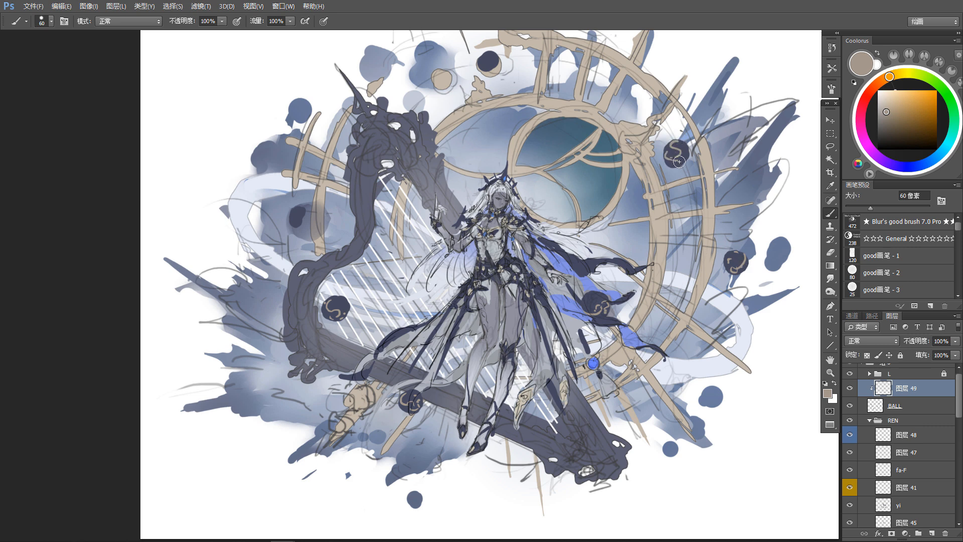
{"action": "left_click_drag", "start_coordinate": [382, 303], "coordinate": [381, 307]}
Step: Locate layer 38 and colorize it blue using Hue/Saturation with hue 227 and saturation 89
{"action": "key", "text": "v"}
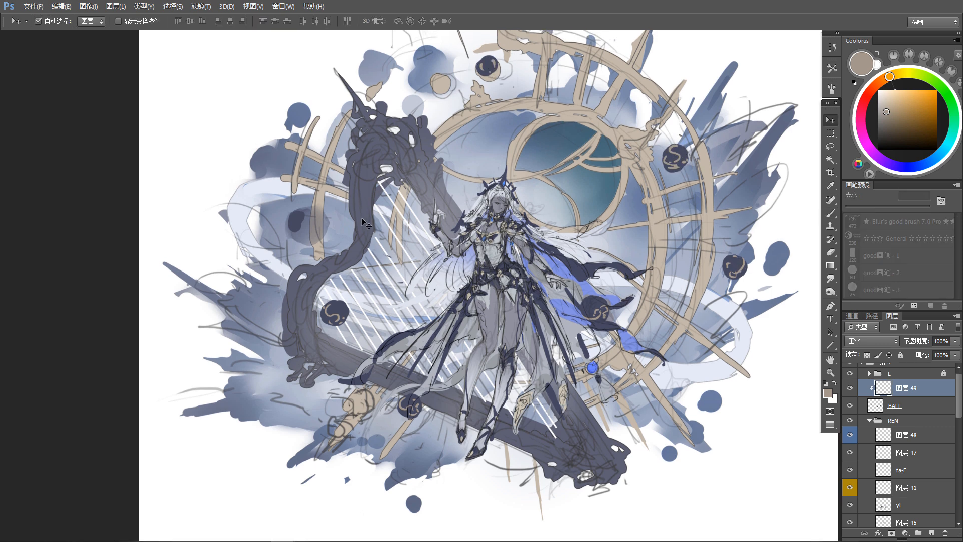
{"action": "left_click", "coordinate": [369, 226]}
{"action": "left_click_drag", "start_coordinate": [958, 446], "coordinate": [959, 460]}
{"action": "left_click", "coordinate": [917, 499]}
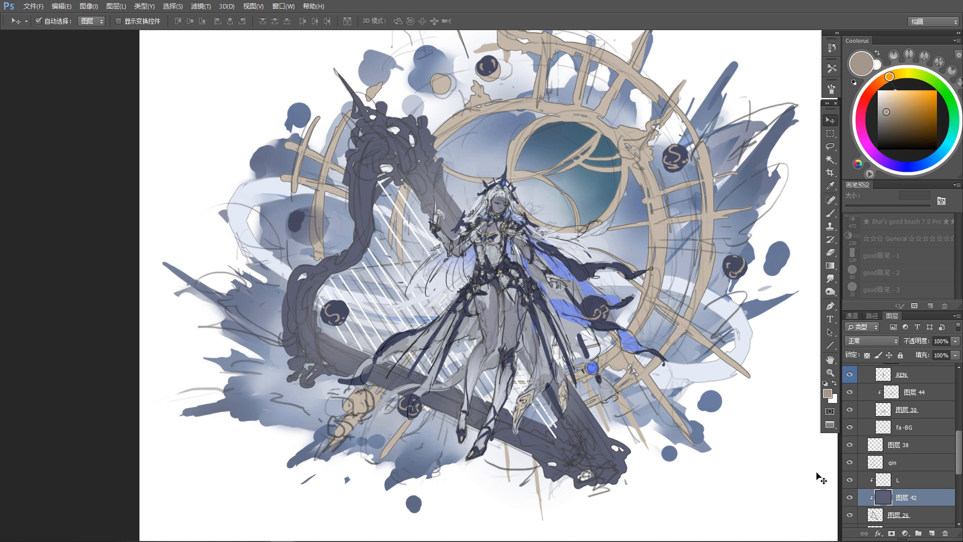
{"action": "left_click_drag", "start_coordinate": [808, 484], "coordinate": [802, 472]}
{"action": "left_click", "coordinate": [444, 209]}
{"action": "left_click", "coordinate": [850, 445]}
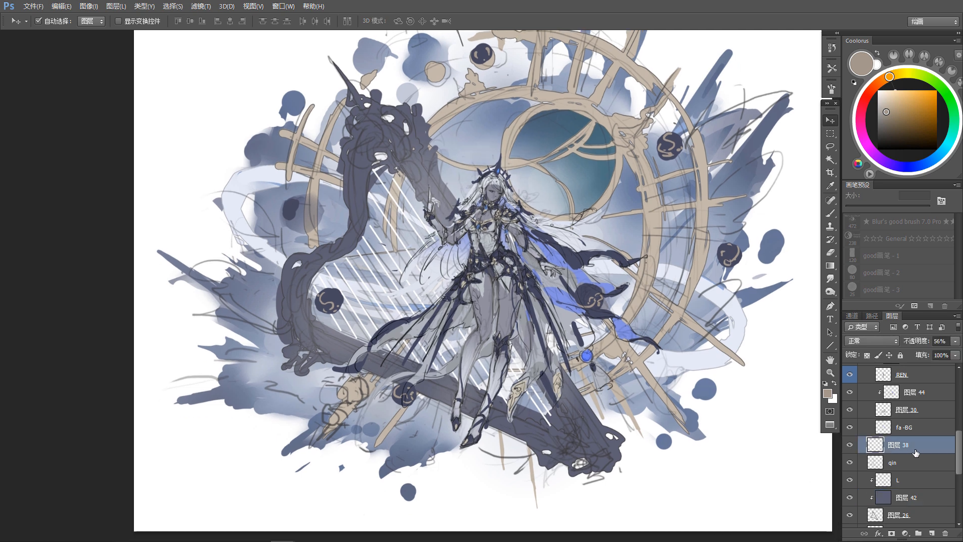
{"action": "key", "text": "ctrl+u"}
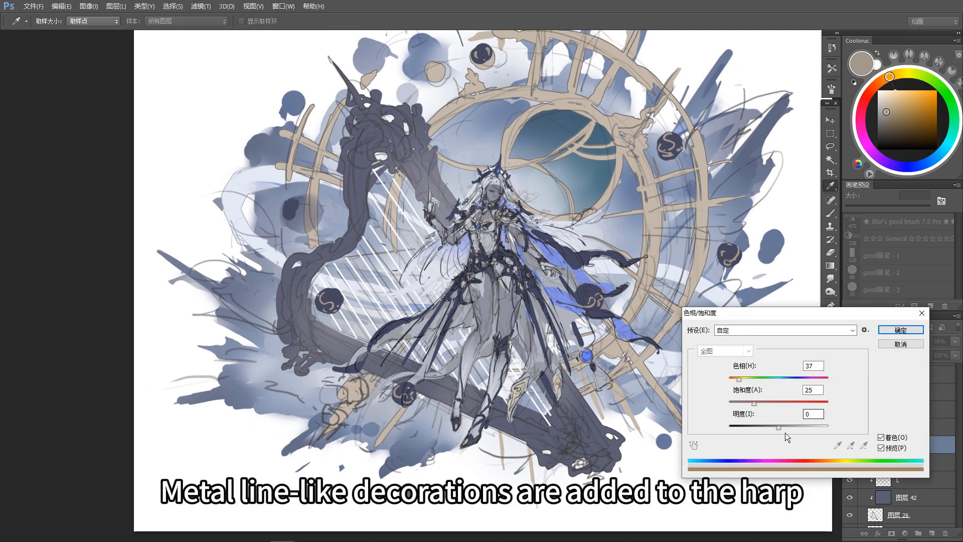
{"action": "left_click_drag", "start_coordinate": [754, 403], "coordinate": [803, 403]}
{"action": "left_click_drag", "start_coordinate": [738, 379], "coordinate": [806, 391]}
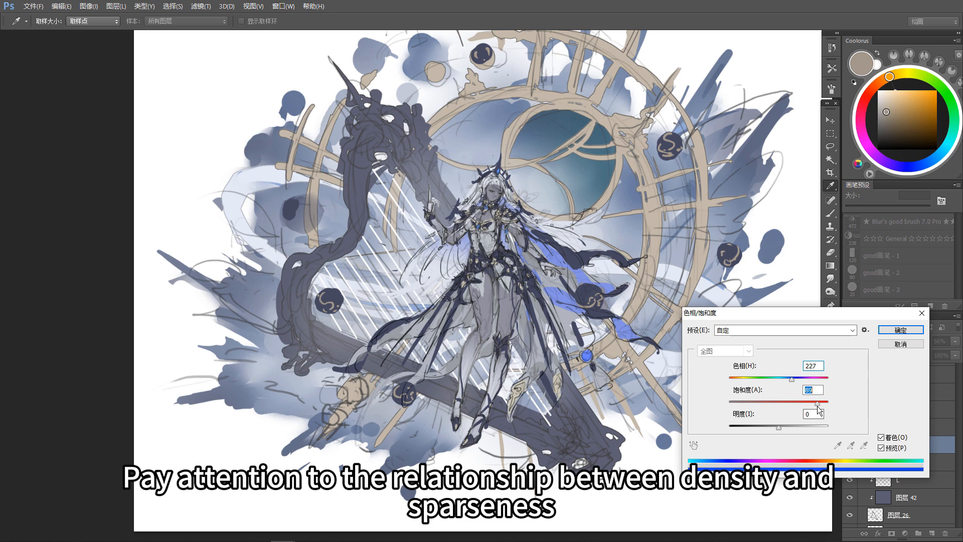
{"action": "left_click", "coordinate": [901, 329]}
Step: Select the harp's base color layer 42 and add a new clipped layer directly above it for painting
{"action": "key", "text": "v"}
{"action": "left_click", "coordinate": [441, 284]}
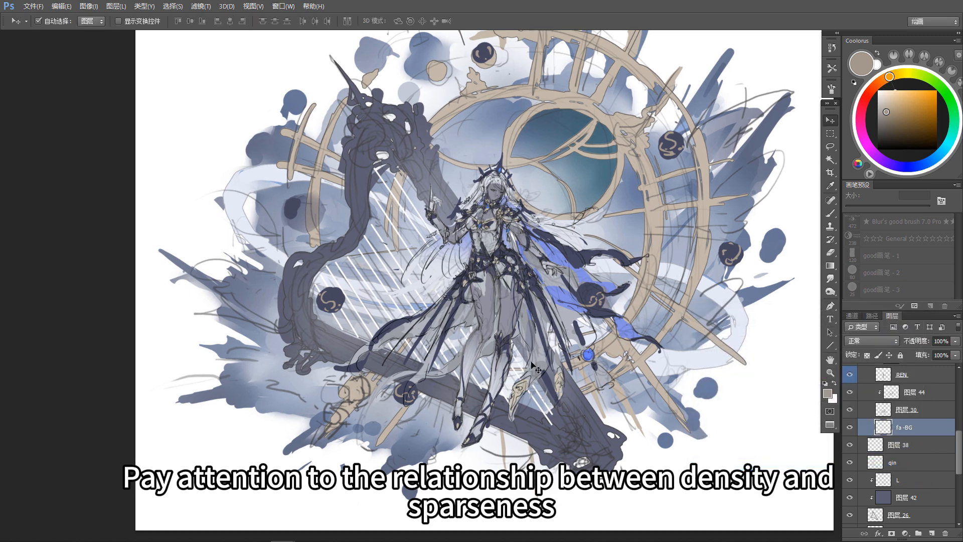
{"action": "left_click", "coordinate": [364, 179]}
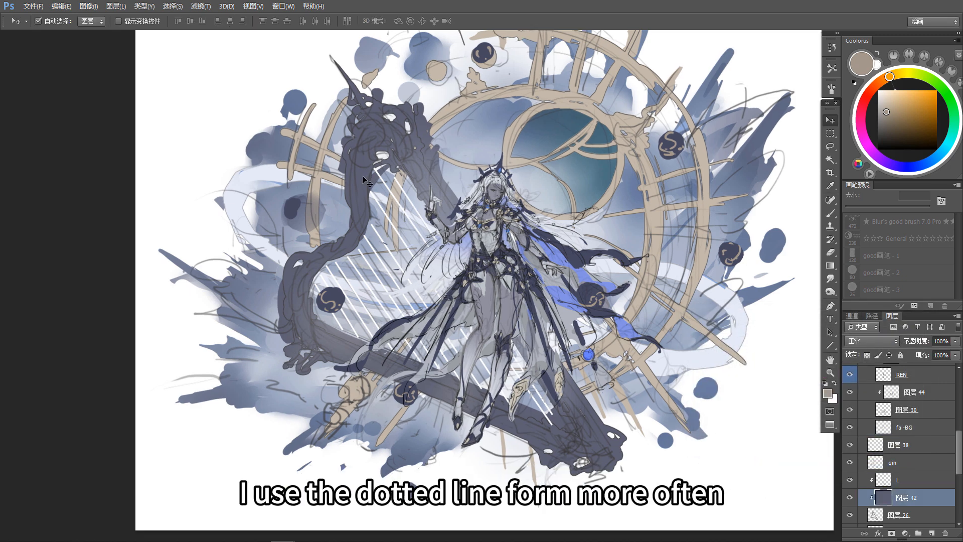
{"action": "left_click", "coordinate": [931, 533]}
{"action": "key", "text": "b"}
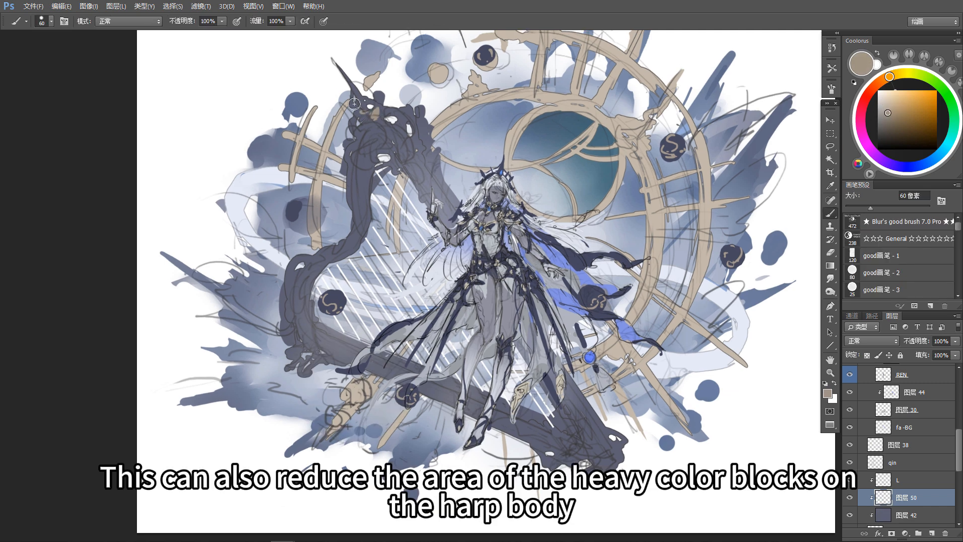
Step: Paint tan metallic line decorations across the ornate top of the harp with a 70 px brush
{"action": "key", "text": "bracketright"}
{"action": "mouse_move", "coordinate": [377, 132]}
{"action": "left_mouse_down"}
{"action": "mouse_move", "coordinate": [366, 128]}
{"action": "mouse_move", "coordinate": [381, 125]}
{"action": "mouse_move", "coordinate": [394, 142]}
{"action": "mouse_move", "coordinate": [397, 130]}
{"action": "mouse_move", "coordinate": [408, 155]}
{"action": "mouse_move", "coordinate": [426, 151]}
{"action": "mouse_move", "coordinate": [429, 169]}
{"action": "left_mouse_up"}
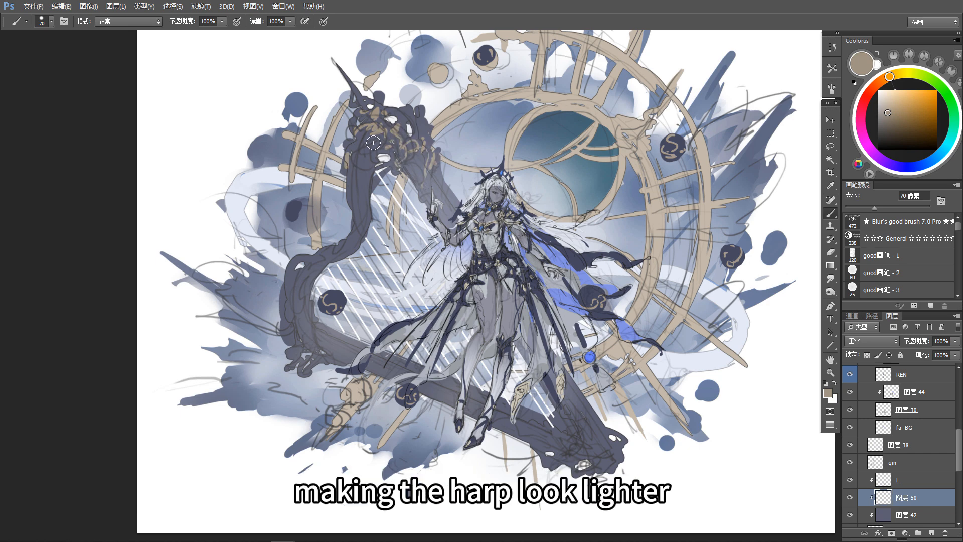
{"action": "left_click_drag", "start_coordinate": [380, 93], "coordinate": [379, 104]}
{"action": "left_click_drag", "start_coordinate": [358, 143], "coordinate": [377, 132]}
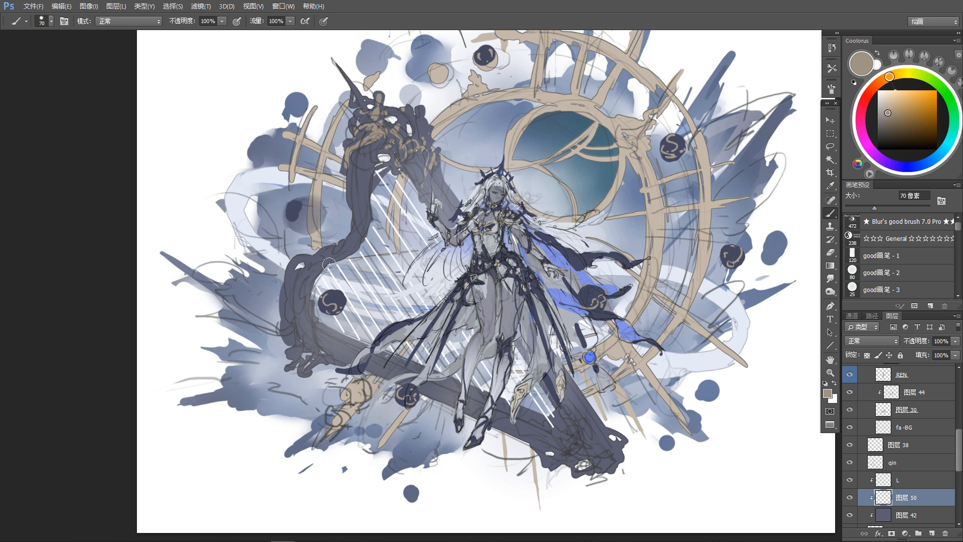
Step: Add tan line accents to the harp's curved outer column and a row of dots along its lower beam
{"action": "mouse_move", "coordinate": [300, 257]}
{"action": "left_mouse_down"}
{"action": "mouse_move", "coordinate": [316, 259]}
{"action": "mouse_move", "coordinate": [308, 260]}
{"action": "left_mouse_up"}
{"action": "left_click_drag", "start_coordinate": [283, 302], "coordinate": [292, 323]}
{"action": "left_click_drag", "start_coordinate": [289, 355], "coordinate": [293, 357]}
{"action": "left_click", "coordinate": [385, 356]}
{"action": "left_click", "coordinate": [399, 362]}
{"action": "left_click", "coordinate": [417, 367]}
{"action": "left_click", "coordinate": [508, 406]}
{"action": "left_click", "coordinate": [530, 417]}
{"action": "left_click", "coordinate": [566, 429]}
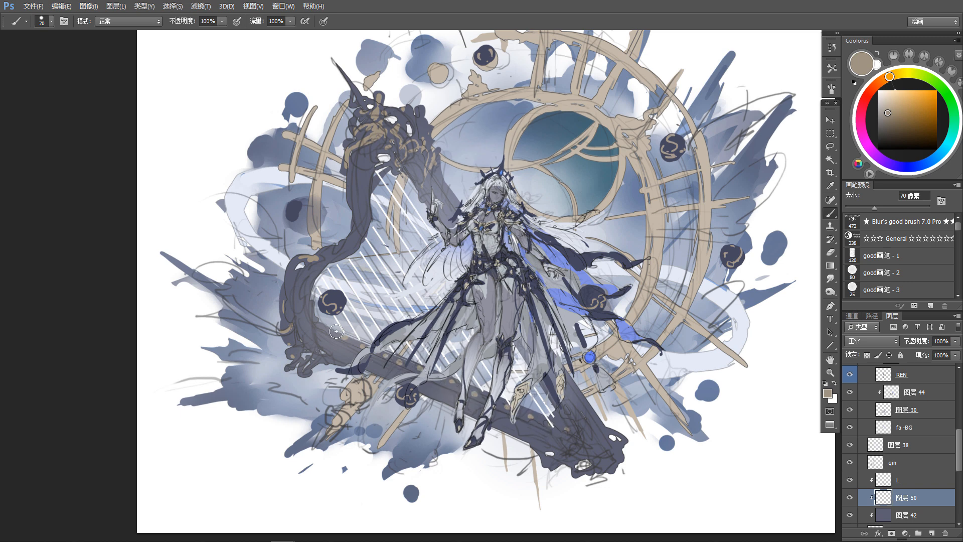
{"action": "left_click", "coordinate": [316, 332]}
{"action": "left_click", "coordinate": [559, 439], "text": "shift"}
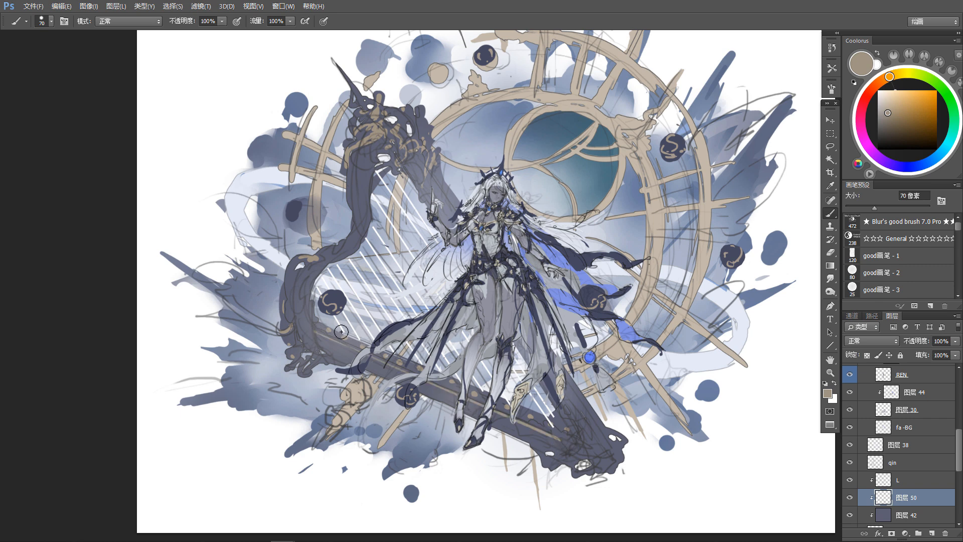
{"action": "key", "text": "ctrl+z"}
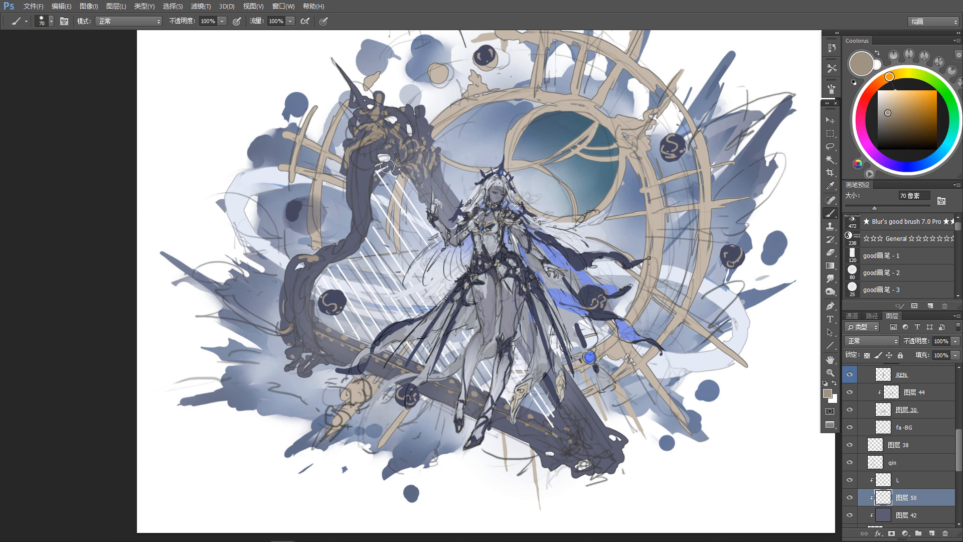
Step: Refine dashed tan trim along the harp's lower beam and its top decorations, alternating the 70 px brush and 125 px eraser
{"action": "key", "text": "e"}
{"action": "key", "text": "b"}
{"action": "key", "text": "e"}
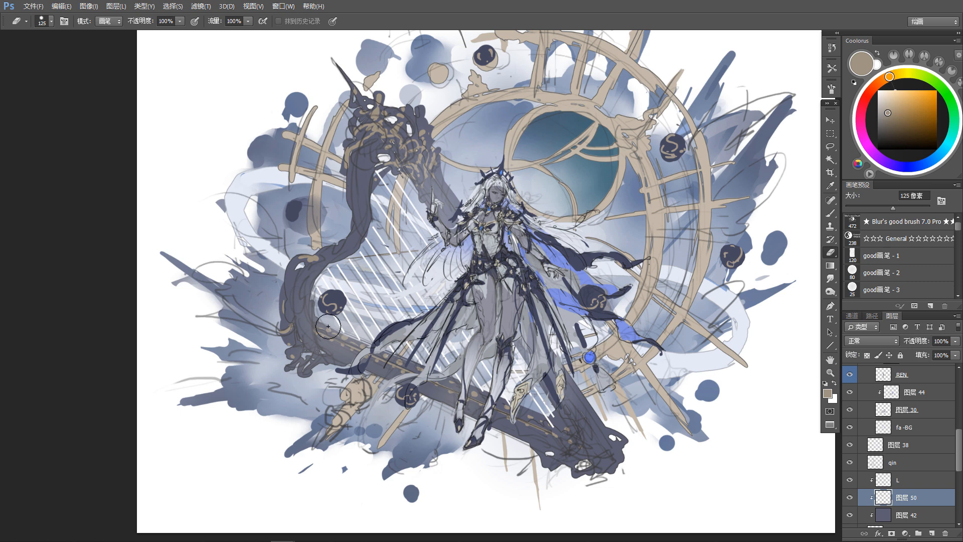
{"action": "key", "text": "b"}
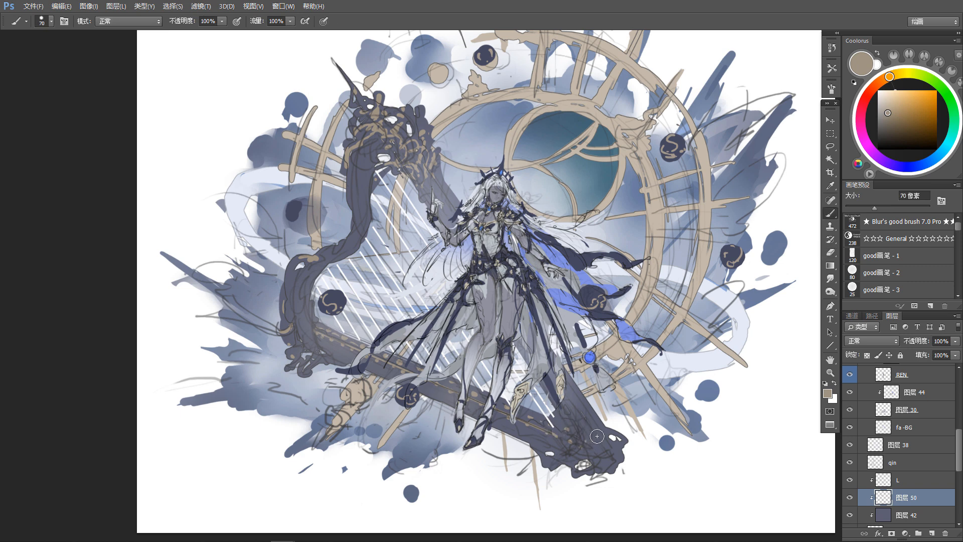
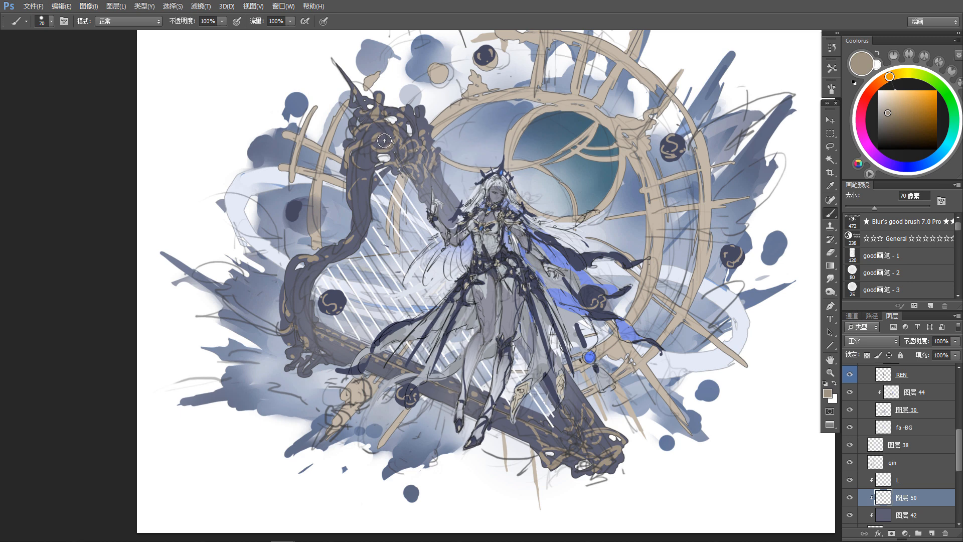
Step: Refine the tan line decorations around the harp's ornate top scroll, alternating the 70 px brush and the 125 px eraser
{"action": "key", "text": "e"}
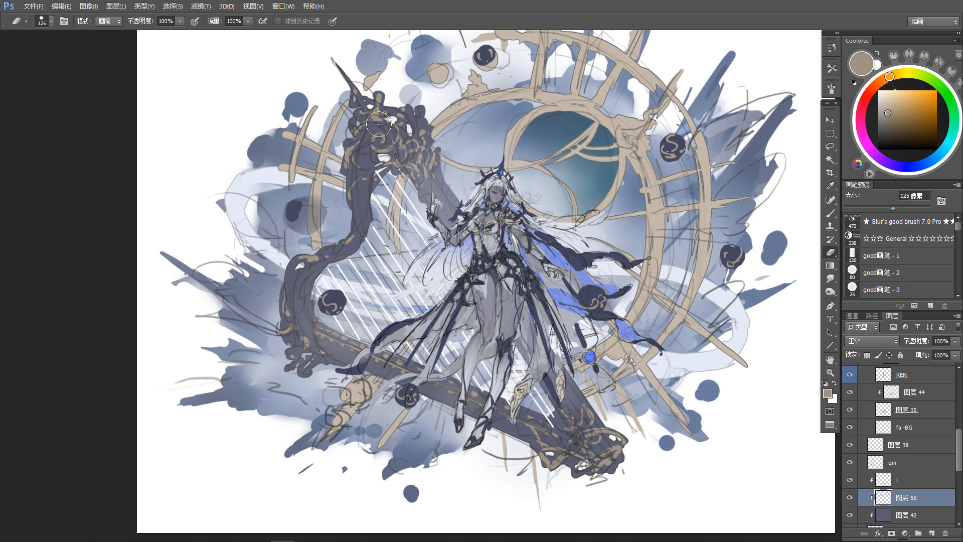
{"action": "key", "text": "b"}
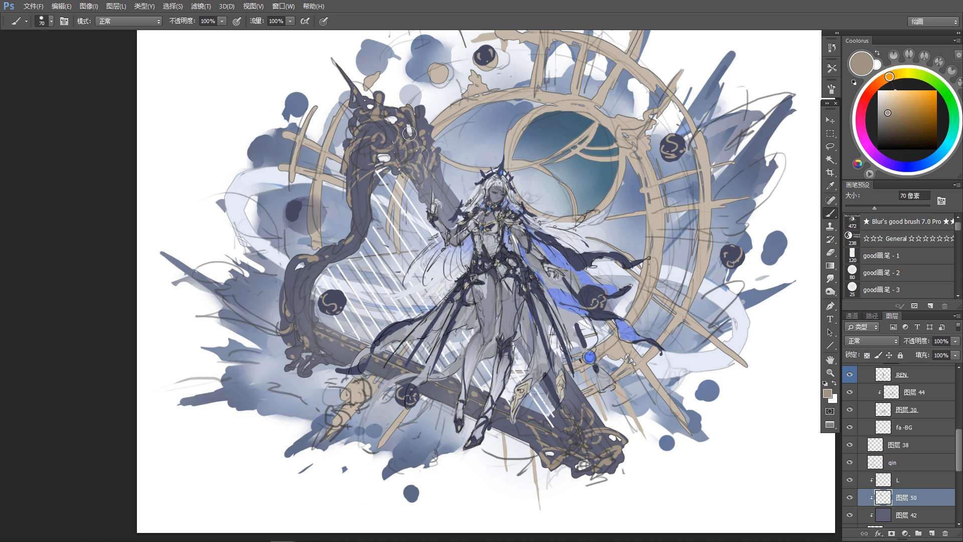
{"action": "key", "text": "e"}
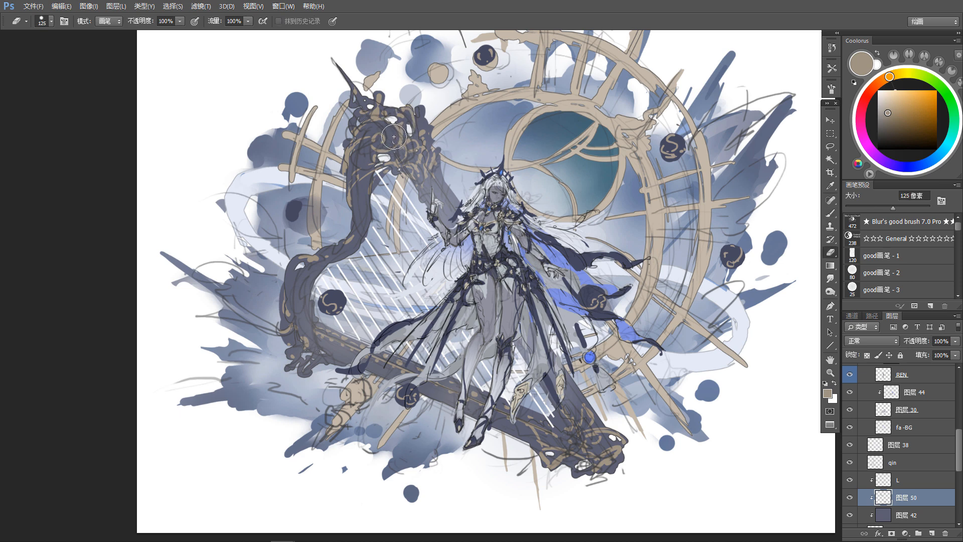
{"action": "key", "text": "b"}
{"action": "key", "text": "e"}
{"action": "key", "text": "b"}
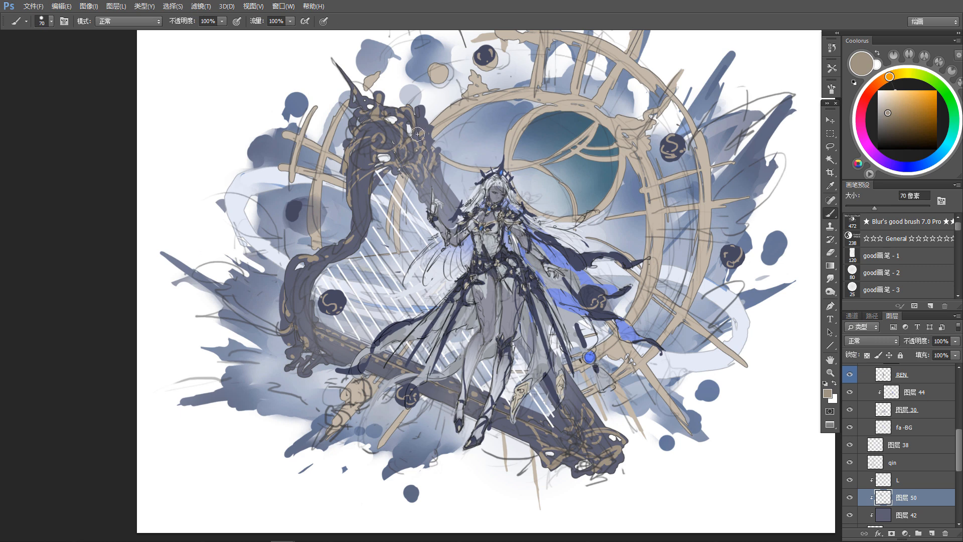
{"action": "key", "text": "e"}
{"action": "key", "text": "b"}
{"action": "key", "text": "e"}
{"action": "key", "text": "b"}
{"action": "key", "text": "e"}
{"action": "key", "text": "b"}
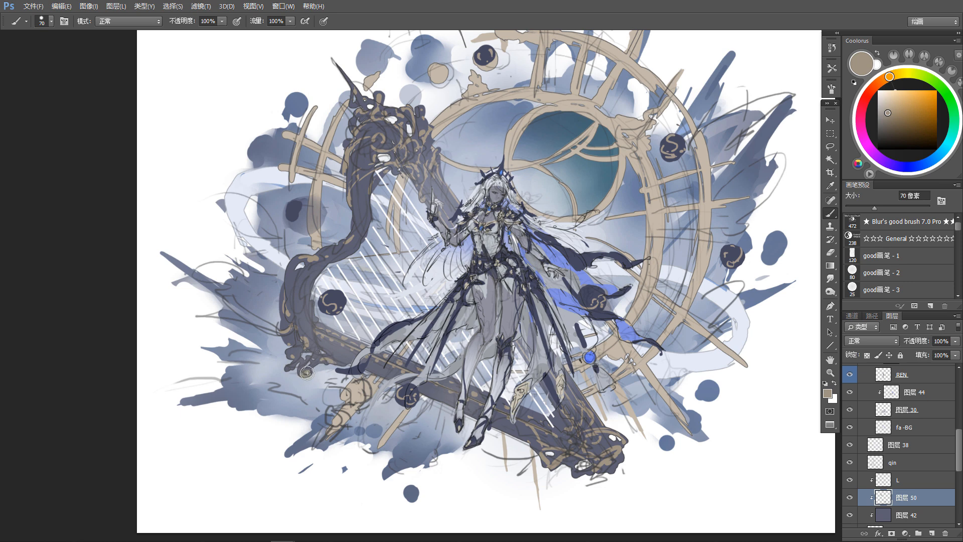
Step: Paint and clean up tan line accents on the scroll at the harp's lower outer corner
{"action": "key", "text": "e"}
{"action": "left_click_drag", "start_coordinate": [291, 350], "coordinate": [295, 356]}
{"action": "key", "text": "b"}
{"action": "key", "text": "e"}
{"action": "key", "text": "b"}
{"action": "key", "text": "e"}
{"action": "key", "text": "b"}
{"action": "key", "text": "e"}
{"action": "key", "text": "b"}
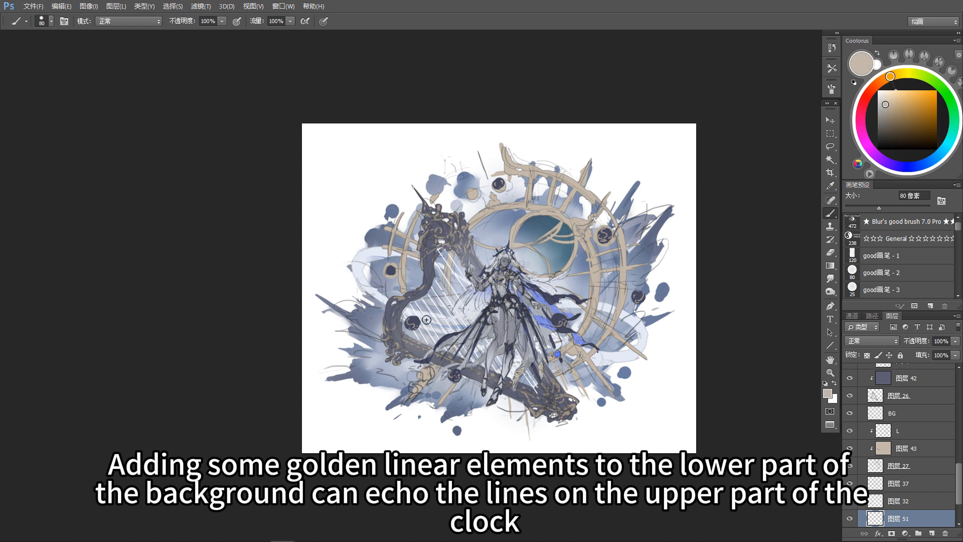
Step: Paint tan linear strokes across the lower background splashes on layer 51, enlarging the brush to 150 px and trimming with the eraser
{"action": "key", "text": "r"}
{"action": "left_click_drag", "start_coordinate": [351, 326], "coordinate": [340, 238]}
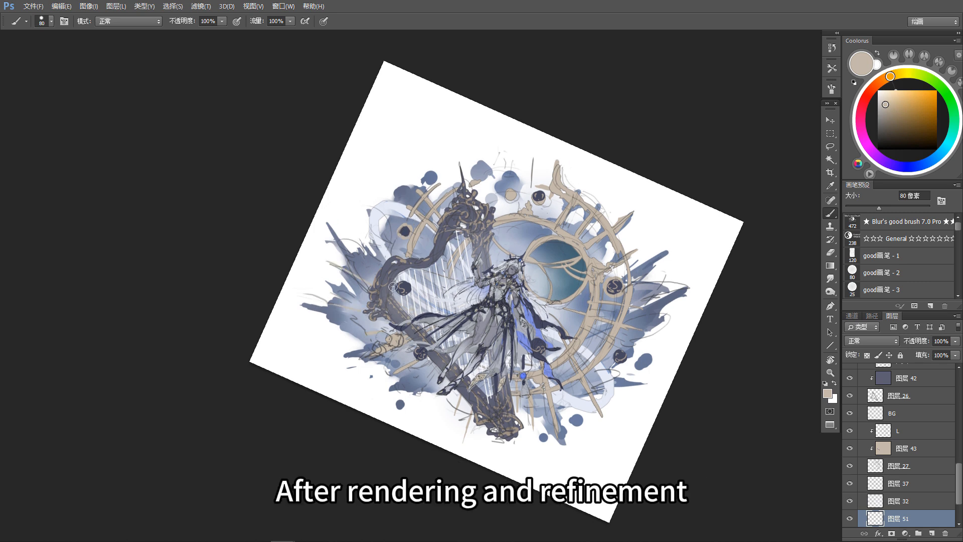
{"action": "key", "text": "bracketright"}
{"action": "key", "text": "bracketright"}
{"action": "key", "text": "bracketright"}
{"action": "key", "text": "bracketright"}
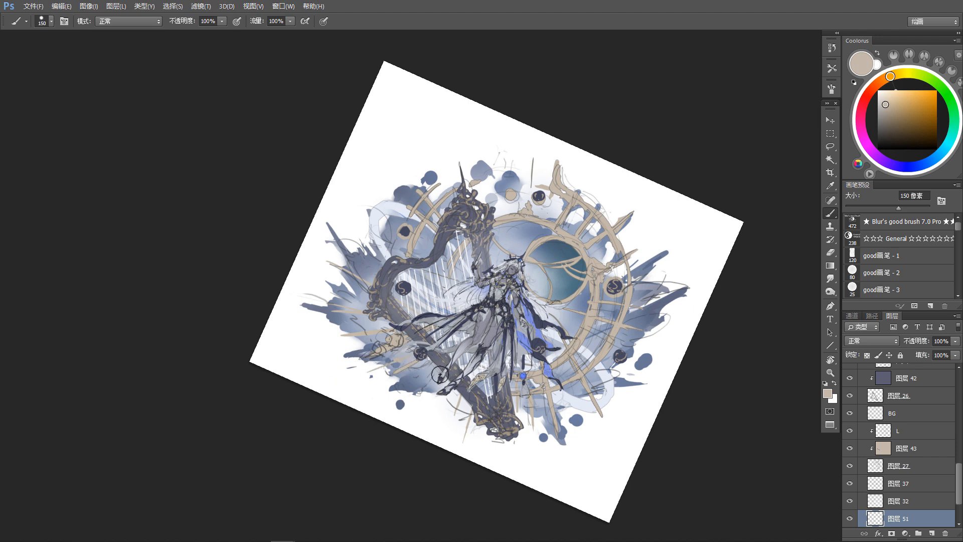
{"action": "left_click_drag", "start_coordinate": [558, 378], "coordinate": [583, 435]}
{"action": "key", "text": "e"}
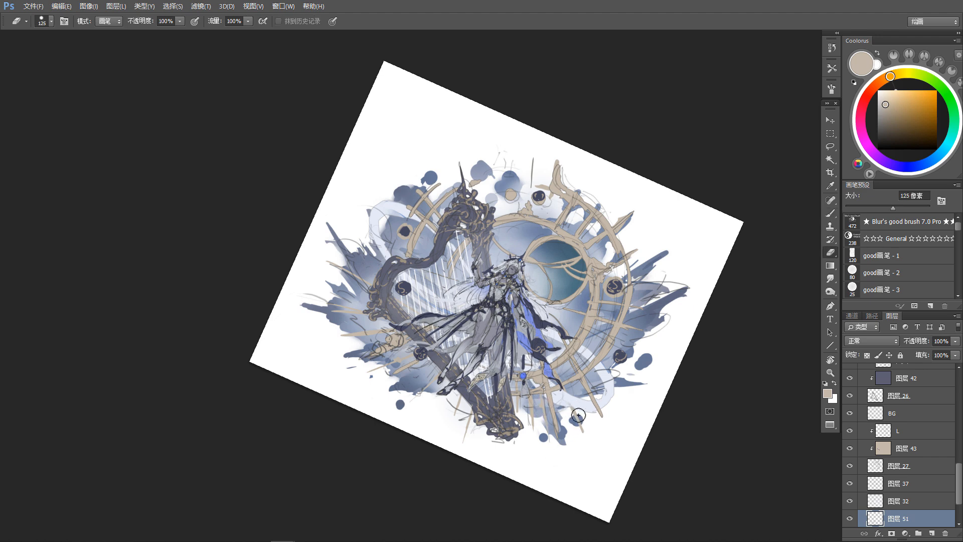
{"action": "key", "text": "b"}
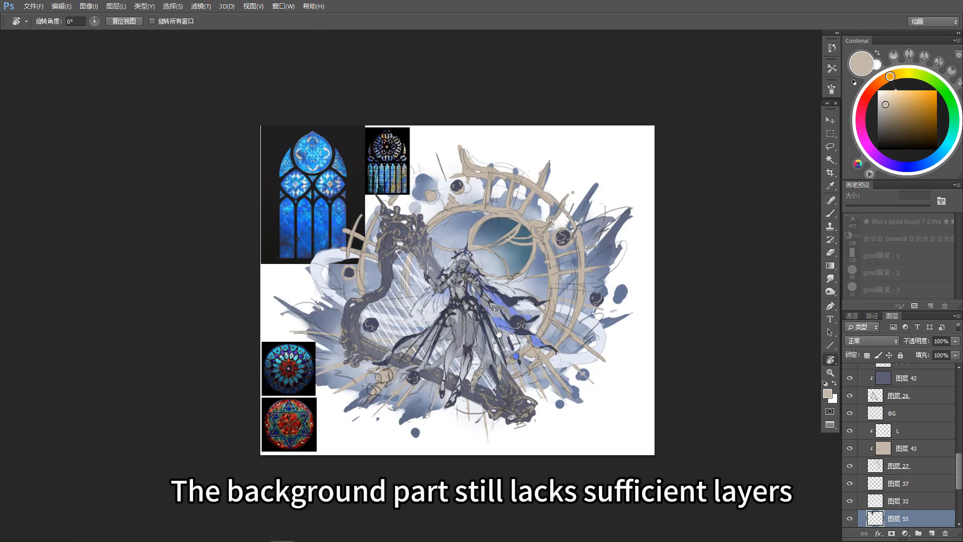
Step: Delete the black corners around the round red star stained-glass image on layer 53
{"action": "key", "text": "v"}
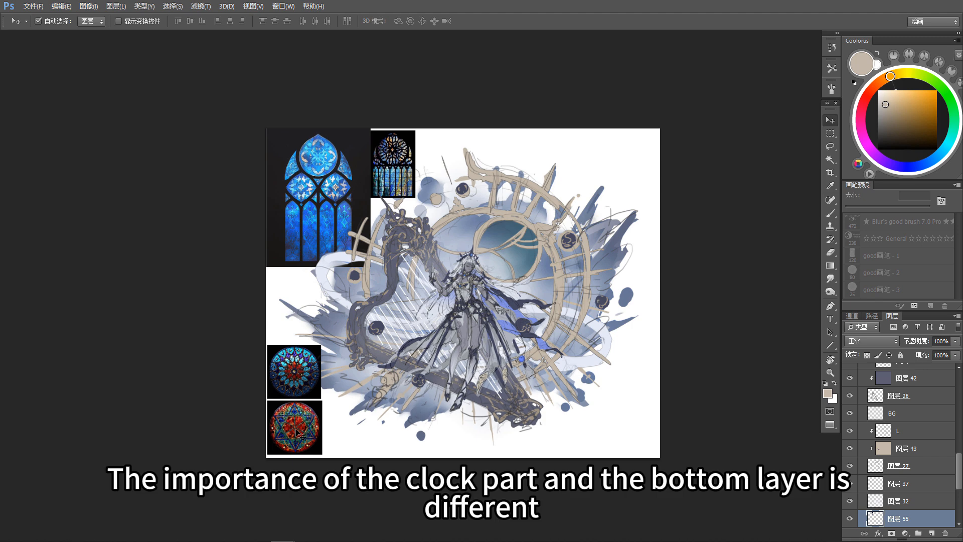
{"action": "left_click", "coordinate": [295, 429]}
{"action": "left_click_drag", "start_coordinate": [296, 430], "coordinate": [550, 399]}
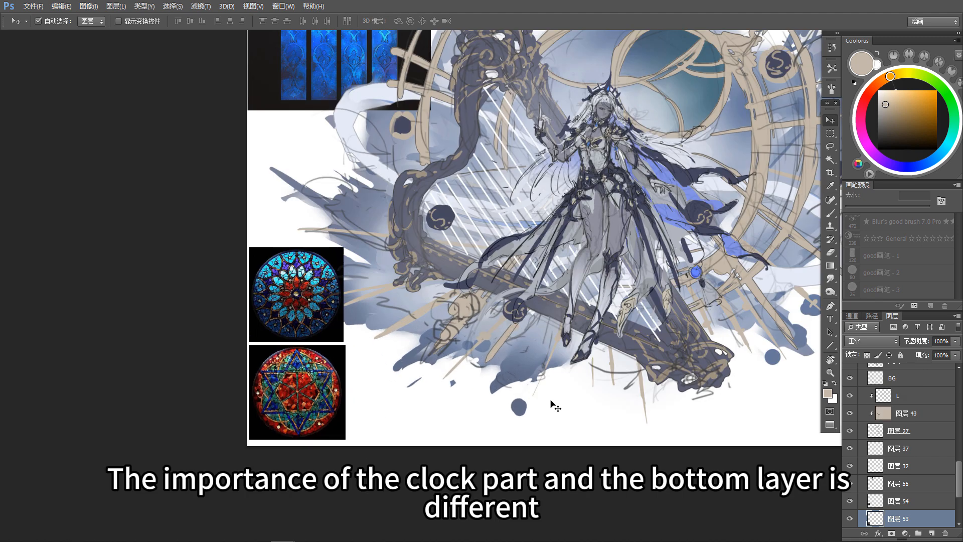
{"action": "key", "text": "w"}
{"action": "left_click", "coordinate": [339, 359]}
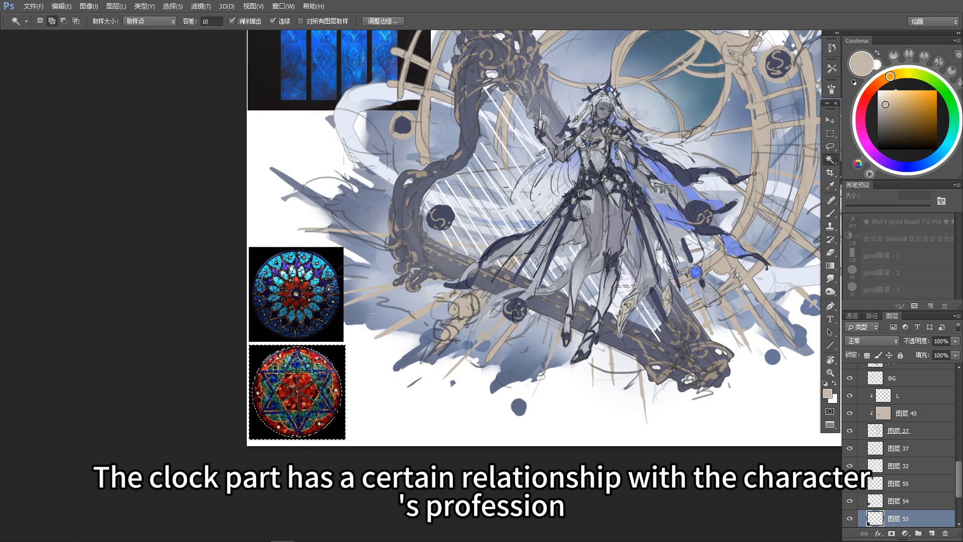
{"action": "key", "text": "Delete"}
{"action": "key", "text": "ctrl+d"}
Step: Fit the red stained-glass disc into the clock's inner circle, scaling it to 124.70% and rotating it 10.42 degrees
{"action": "left_click_drag", "start_coordinate": [367, 388], "coordinate": [647, 271]}
{"action": "key", "text": "v"}
{"action": "left_click_drag", "start_coordinate": [605, 340], "coordinate": [536, 419]}
{"action": "key", "text": "ctrl+t"}
{"action": "left_click_drag", "start_coordinate": [550, 346], "coordinate": [630, 206]}
{"action": "left_click_drag", "start_coordinate": [644, 297], "coordinate": [612, 306]}
{"action": "left_click_drag", "start_coordinate": [580, 172], "coordinate": [575, 173]}
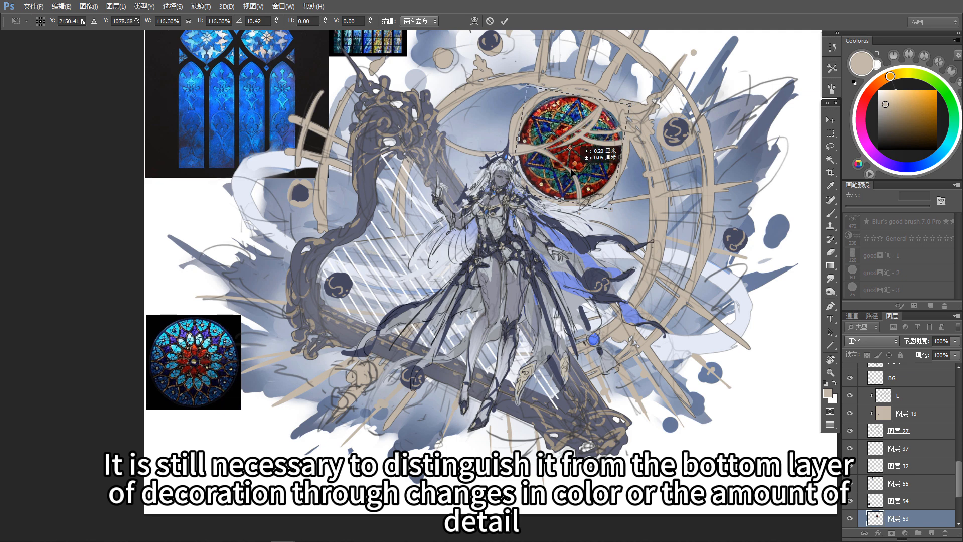
{"action": "left_click_drag", "start_coordinate": [632, 108], "coordinate": [636, 103]}
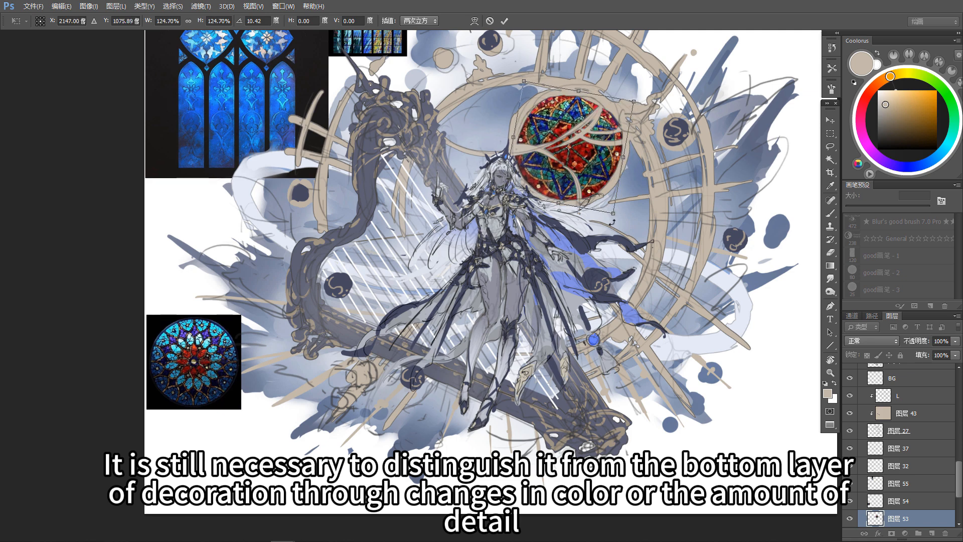
{"action": "key", "text": "Return"}
Step: Duplicate the red glass disc to the canvas's empty lower corner, then place the copy's layer below layer 31 and hide it
{"action": "left_click_drag", "start_coordinate": [651, 367], "coordinate": [568, 367]}
{"action": "scroll", "coordinate": [626, 347], "scroll_direction": "down", "scroll_amount": 4}
{"action": "scroll", "coordinate": [901, 446], "scroll_direction": "down", "scroll_amount": 3}
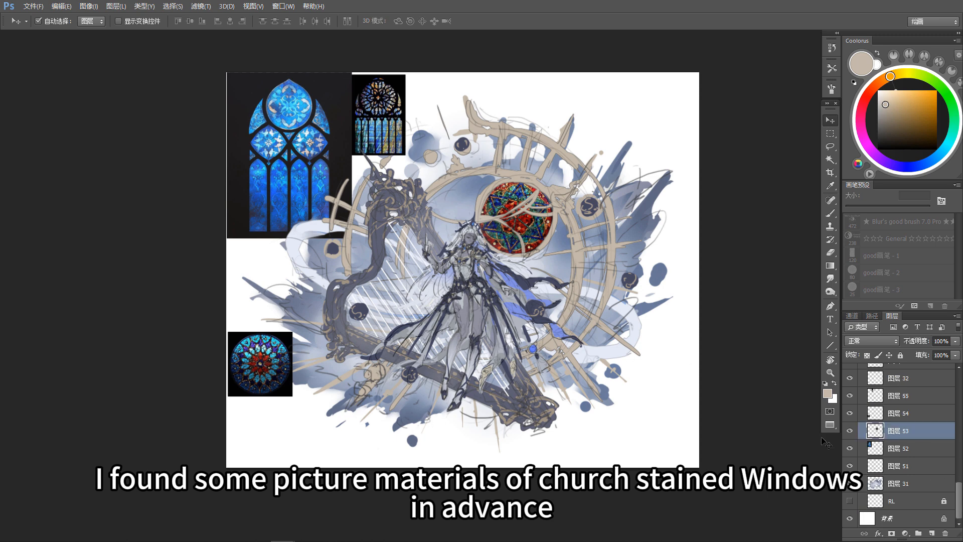
{"action": "left_click", "coordinate": [906, 533]}
{"action": "left_click", "coordinate": [505, 287]}
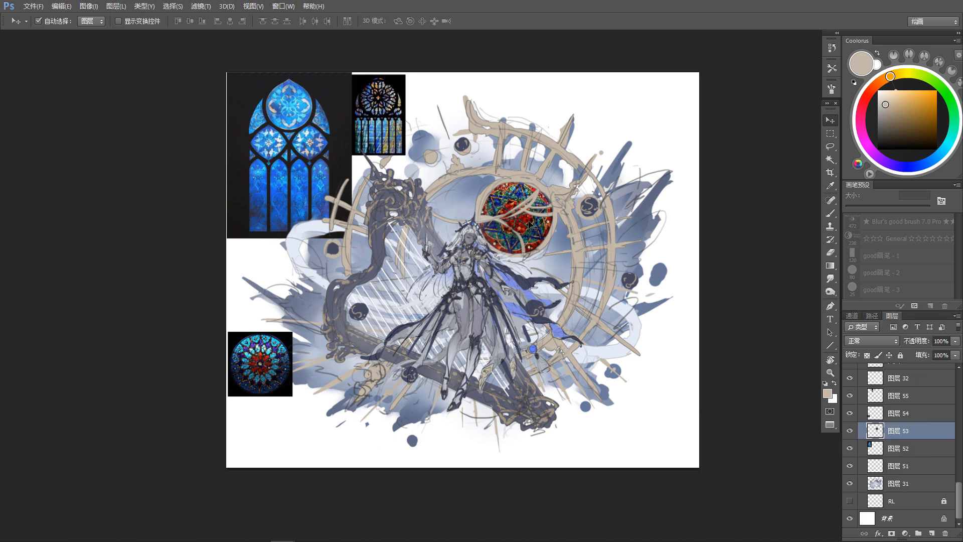
{"action": "left_click_drag", "start_coordinate": [533, 231], "coordinate": [670, 434]}
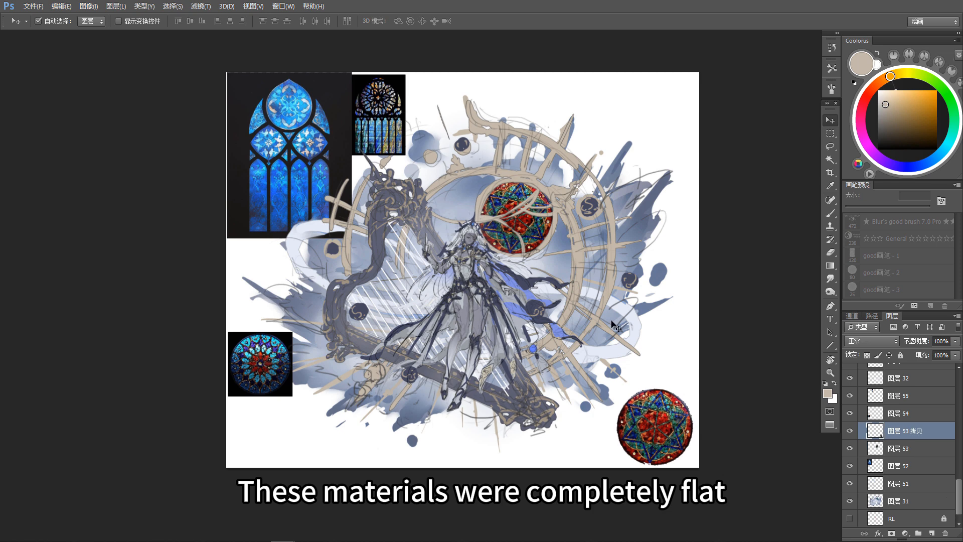
{"action": "left_click_drag", "start_coordinate": [908, 448], "coordinate": [873, 516]}
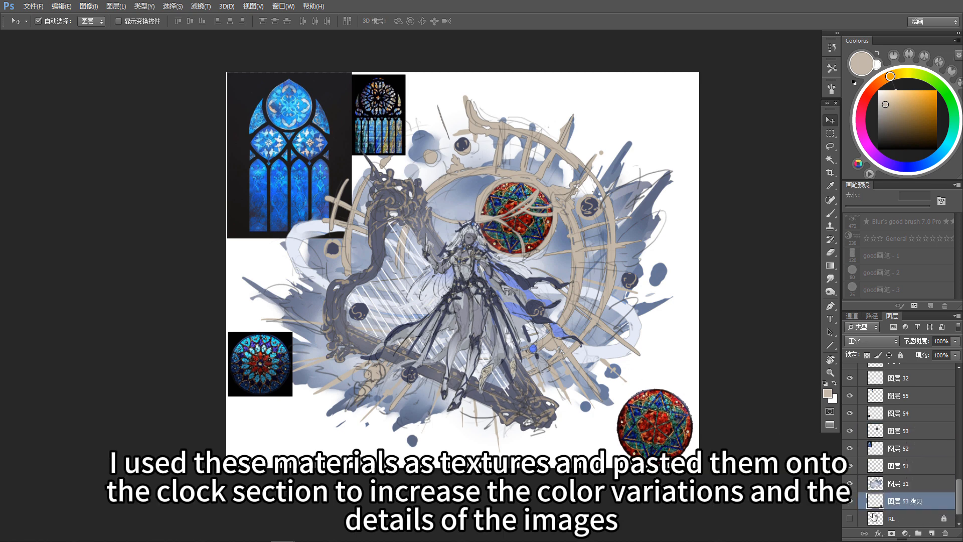
{"action": "left_click", "coordinate": [850, 501]}
Step: Adjust the clock's red glass disc with Hue/Saturation, setting saturation to -15 and raising the lightness slightly
{"action": "left_click", "coordinate": [538, 237]}
{"action": "key", "text": "ctrl+u"}
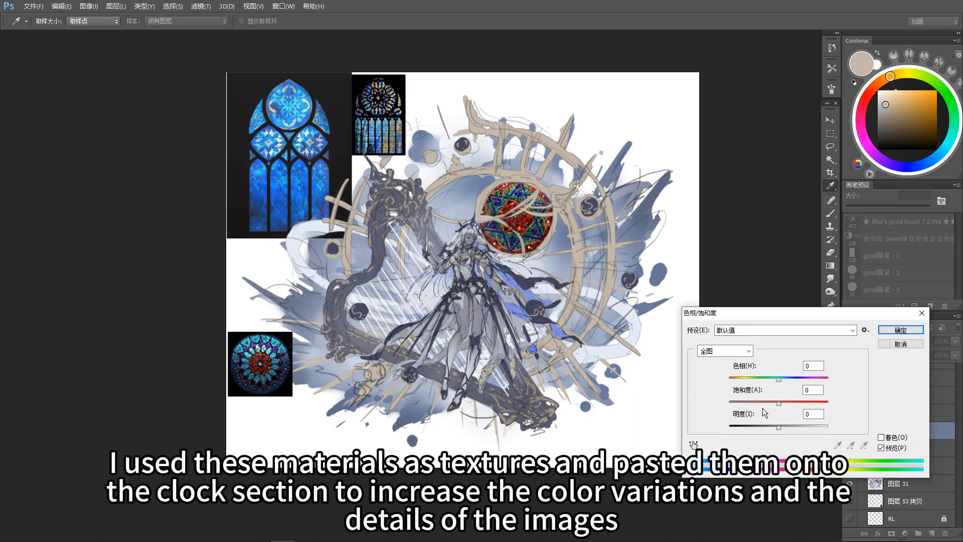
{"action": "left_click_drag", "start_coordinate": [778, 402], "coordinate": [782, 429]}
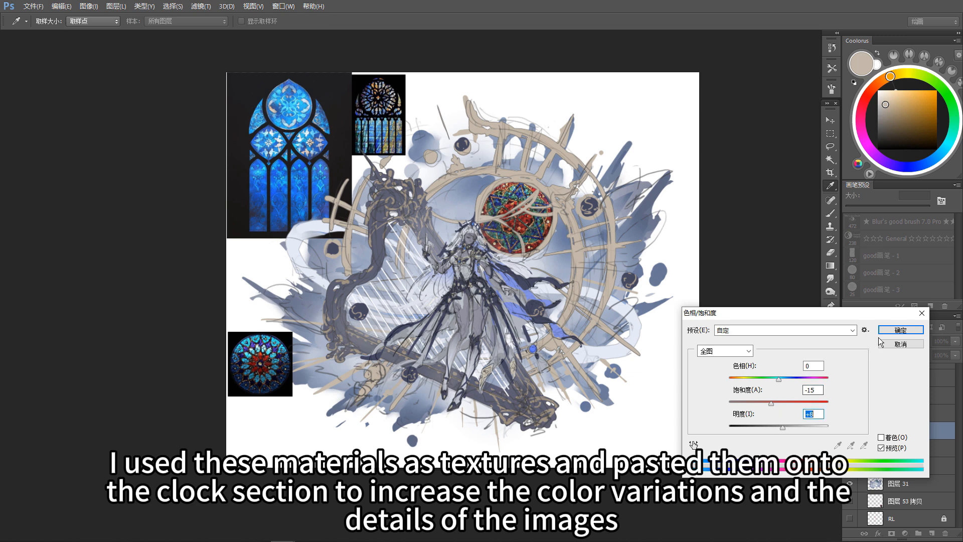
{"action": "left_click", "coordinate": [895, 331]}
Step: Place layer 53 directly above layer 31 and fade its glass texture with a 30% black radial gradient on a new mask
{"action": "left_click_drag", "start_coordinate": [742, 301], "coordinate": [718, 320]}
{"action": "left_click_drag", "start_coordinate": [930, 440], "coordinate": [915, 475]}
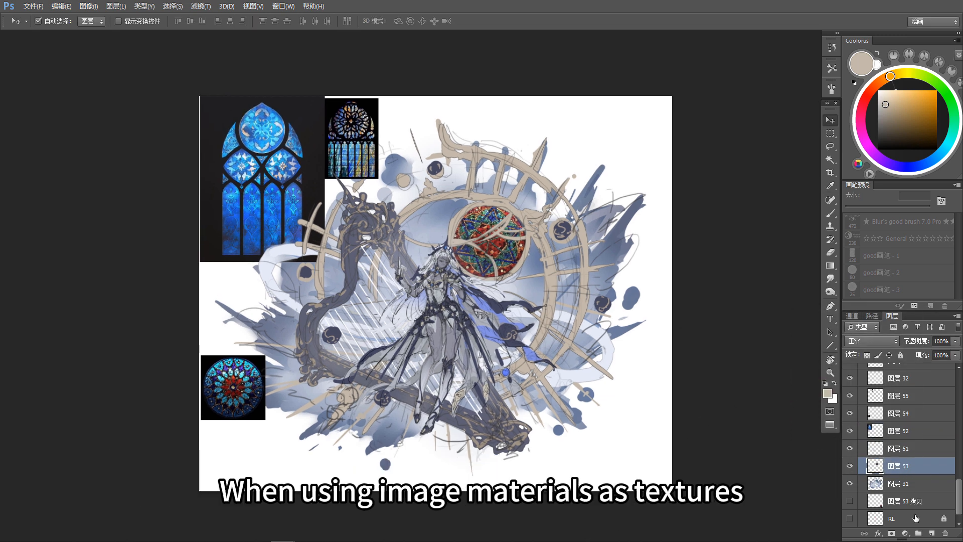
{"action": "left_click", "coordinate": [891, 533]}
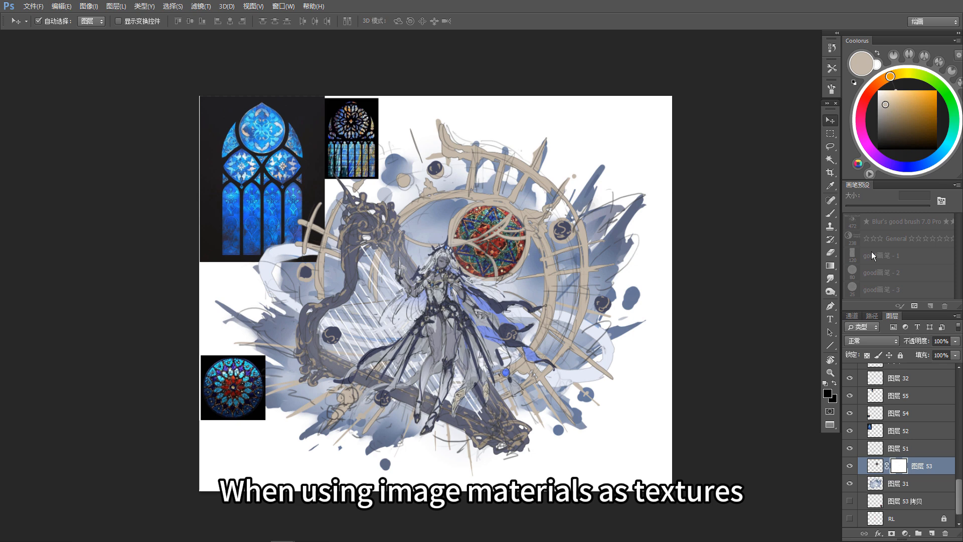
{"action": "key", "text": "g"}
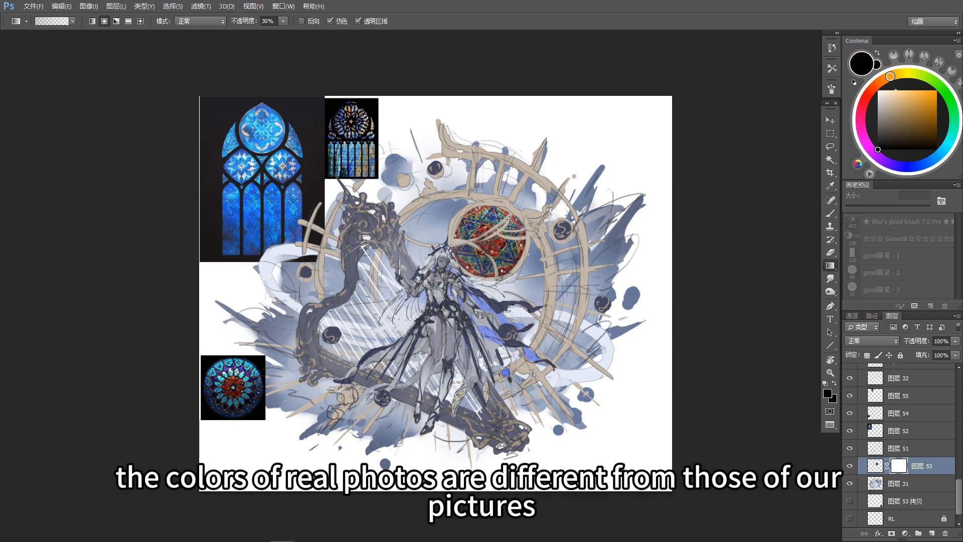
{"action": "left_click_drag", "start_coordinate": [508, 219], "coordinate": [505, 298]}
Step: Set the glass texture layer 53 to Overlay blending and lower its opacity to 73%
{"action": "left_click", "coordinate": [882, 340]}
{"action": "left_click", "coordinate": [860, 213]}
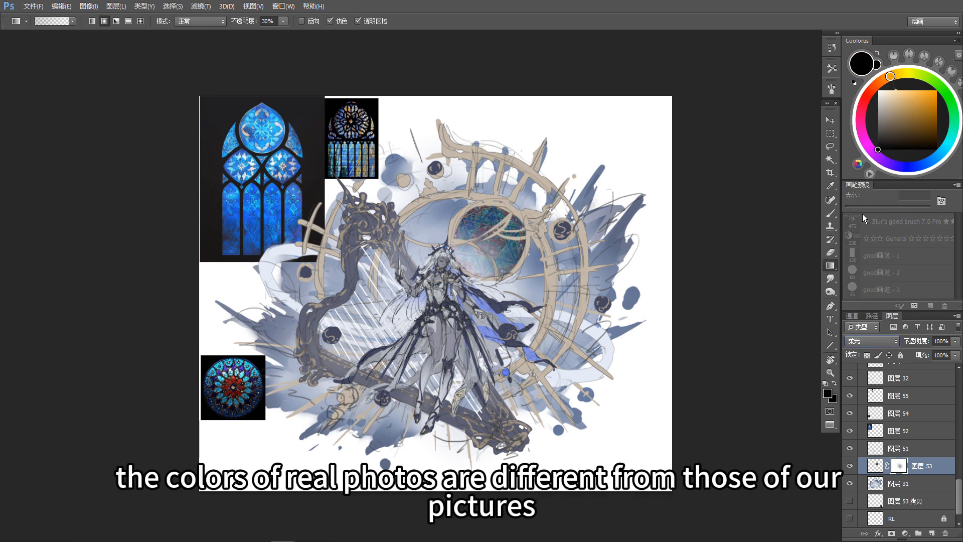
{"action": "left_click", "coordinate": [881, 342]}
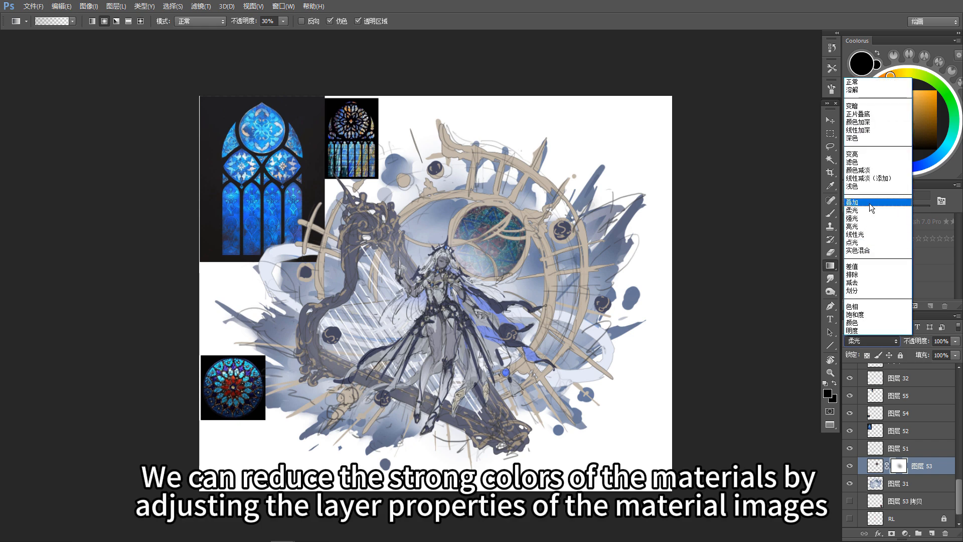
{"action": "left_click", "coordinate": [868, 203]}
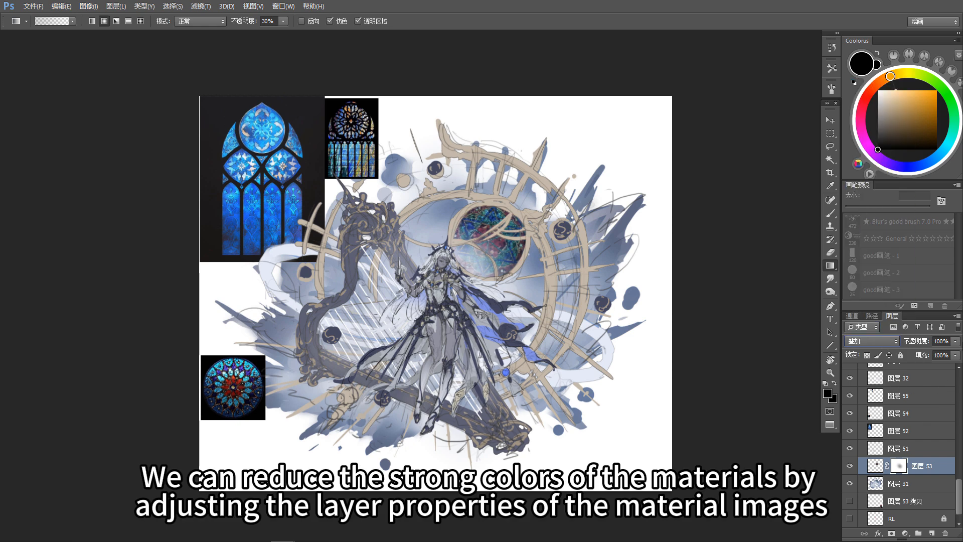
{"action": "left_click_drag", "start_coordinate": [956, 343], "coordinate": [951, 355]}
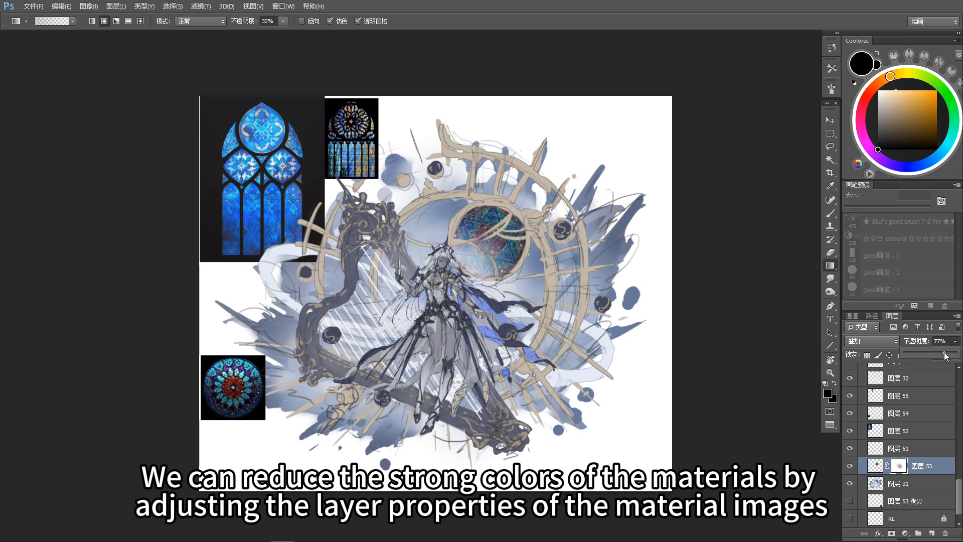
Step: Rework layer 53's mask with a white gradient and a lasso selection around the glass, then compare the texture on and off
{"action": "left_click", "coordinate": [898, 471]}
{"action": "left_click_drag", "start_coordinate": [881, 138], "coordinate": [876, 90]}
{"action": "left_click_drag", "start_coordinate": [494, 231], "coordinate": [546, 200]}
{"action": "key", "text": "l"}
{"action": "left_click_drag", "start_coordinate": [480, 171], "coordinate": [536, 133]}
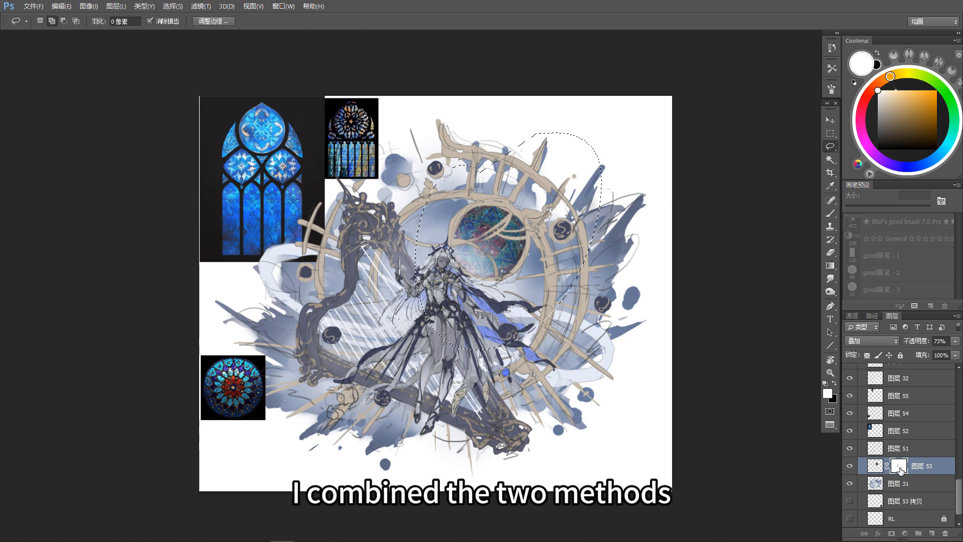
{"action": "key", "text": "ctrl+d"}
{"action": "left_click_drag", "start_coordinate": [661, 288], "coordinate": [664, 289]}
{"action": "key", "text": "v"}
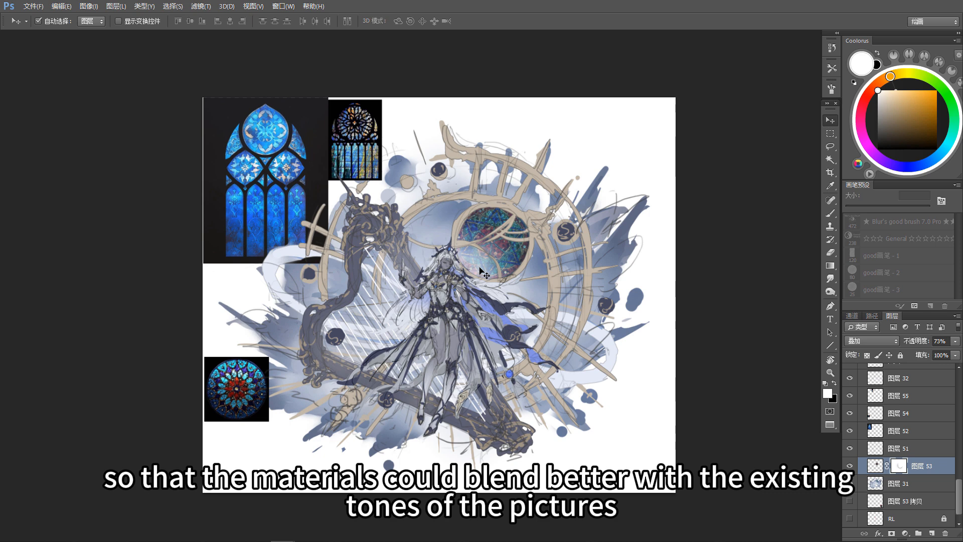
{"action": "left_click", "coordinate": [854, 467]}
{"action": "left_click", "coordinate": [854, 471]}
Step: Set layer 38's blend mode to Overlay, toggling its visibility to judge the effect
{"action": "left_click", "coordinate": [421, 257]}
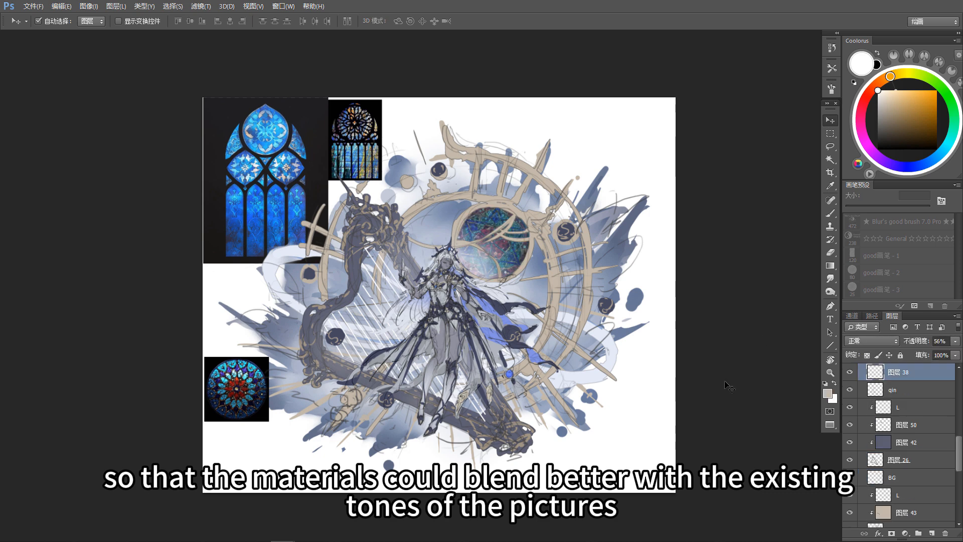
{"action": "left_click", "coordinate": [851, 373]}
{"action": "left_click", "coordinate": [850, 374]}
{"action": "left_click", "coordinate": [880, 340]}
{"action": "left_click", "coordinate": [865, 203]}
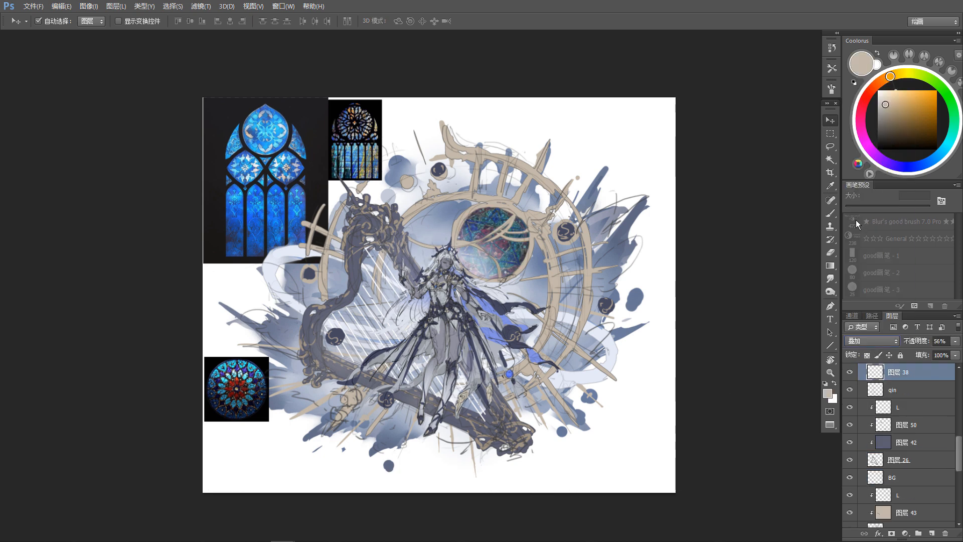
{"action": "left_click_drag", "start_coordinate": [722, 327], "coordinate": [724, 326]}
{"action": "left_click", "coordinate": [850, 372]}
Step: Reset layer 53's mask to solid white and compare the artwork with and without the glass texture
{"action": "left_click", "coordinate": [478, 256]}
{"action": "left_click", "coordinate": [894, 522]}
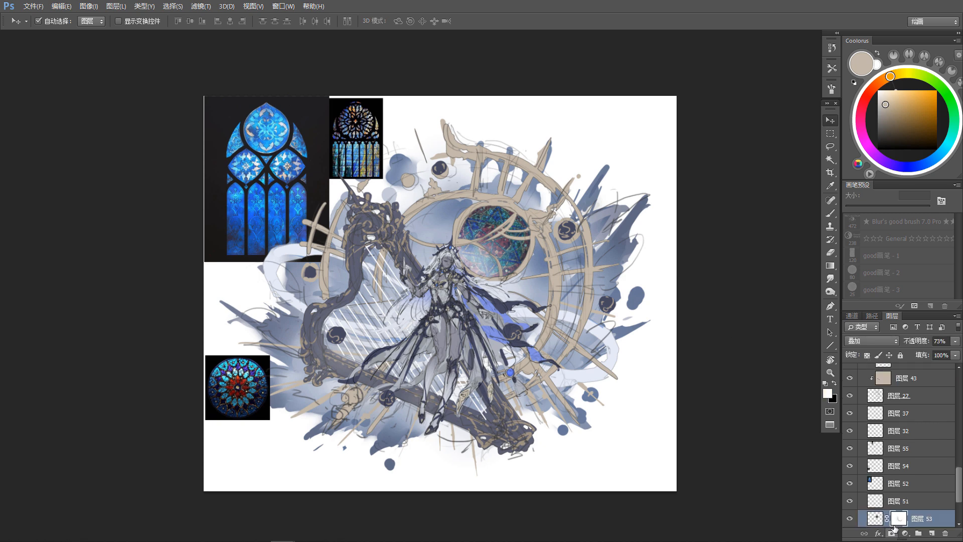
{"action": "key", "text": "ctrl+a"}
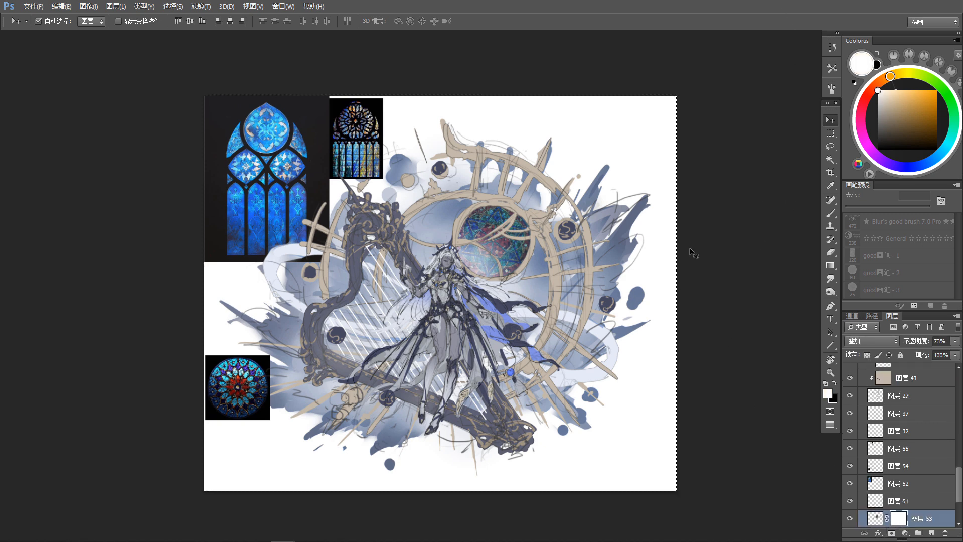
{"action": "scroll", "coordinate": [888, 499], "scroll_direction": "down", "scroll_amount": 4}
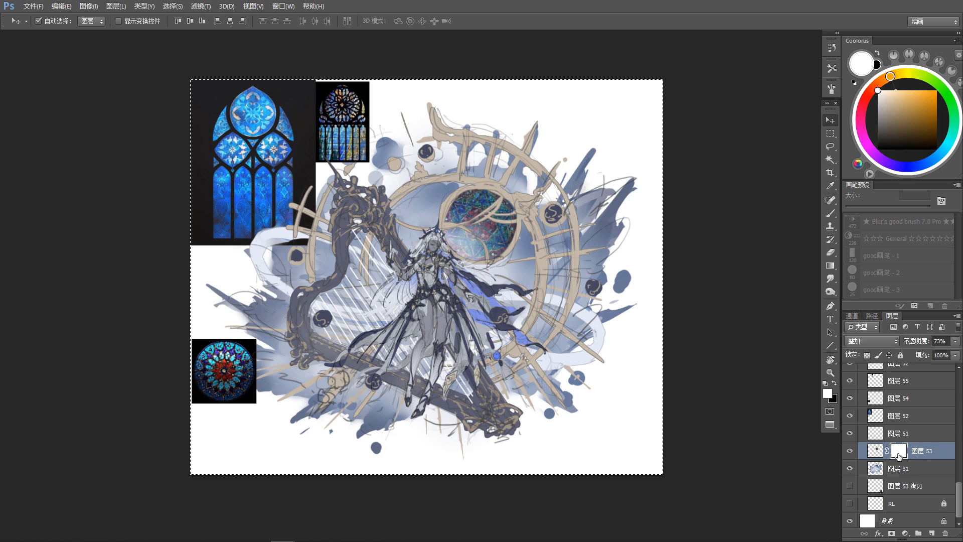
{"action": "left_click", "coordinate": [850, 451]}
{"action": "left_click", "coordinate": [850, 450]}
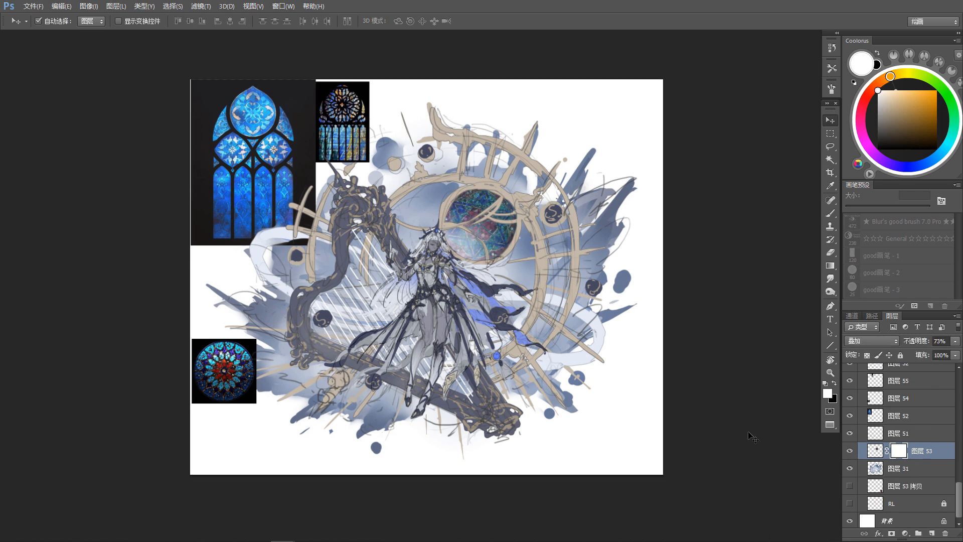
{"action": "left_click_drag", "start_coordinate": [499, 225], "coordinate": [504, 260]}
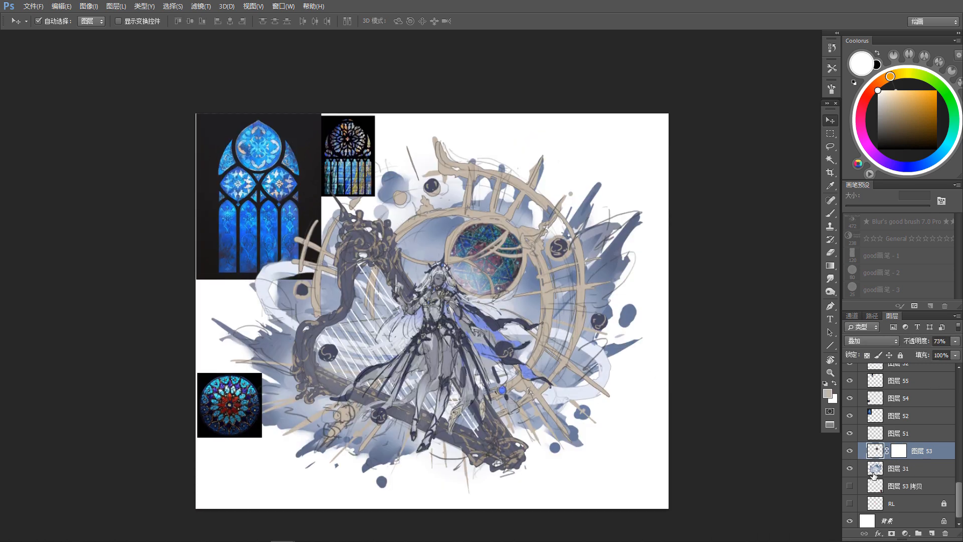
{"action": "key", "text": "ctrl+t"}
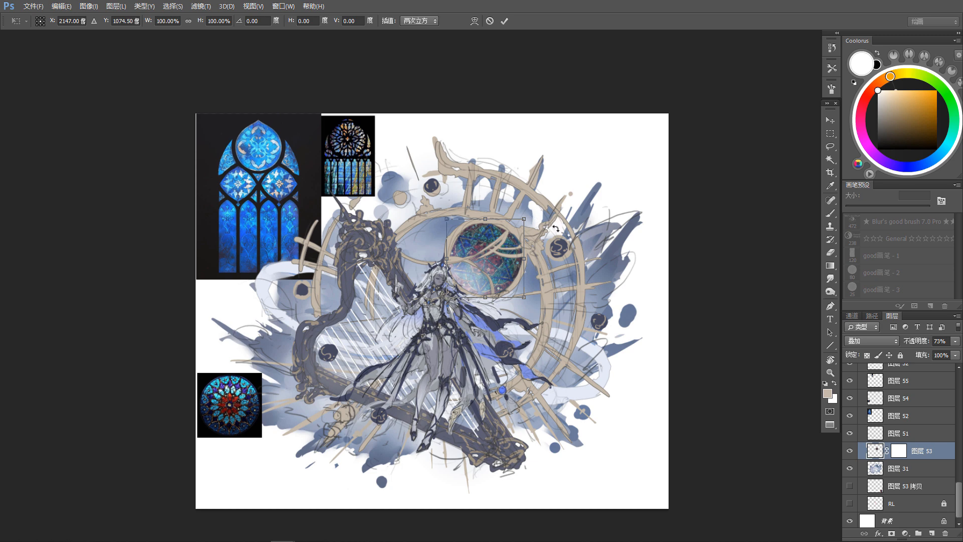
{"action": "key", "text": "Escape"}
{"action": "left_click_drag", "start_coordinate": [544, 244], "coordinate": [547, 248]}
{"action": "left_click_drag", "start_coordinate": [519, 295], "coordinate": [533, 286]}
Step: Duplicate the round rose-window reference, merge the copy into the hidden layer 53 copy, and keep that backup layer hidden
{"action": "left_click", "coordinate": [254, 417]}
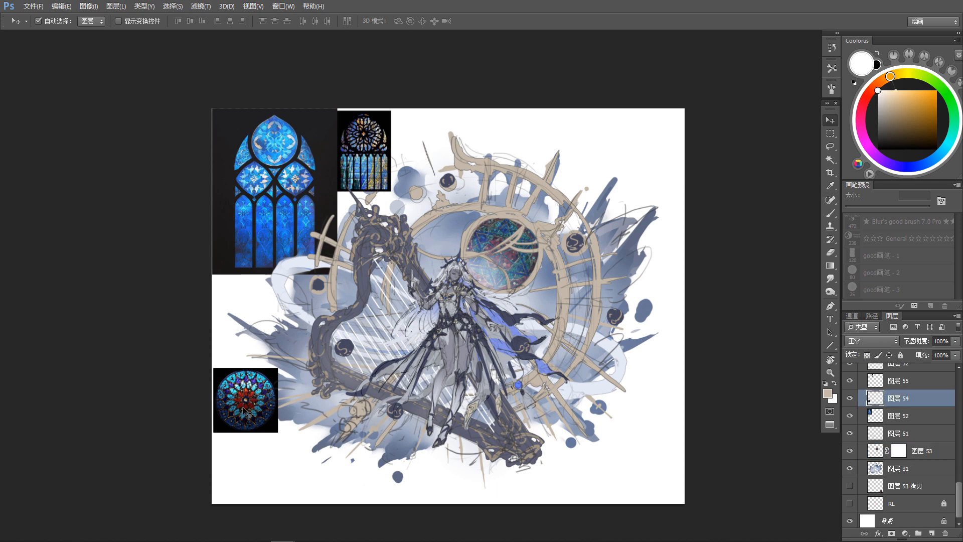
{"action": "left_click_drag", "start_coordinate": [253, 417], "coordinate": [266, 367]}
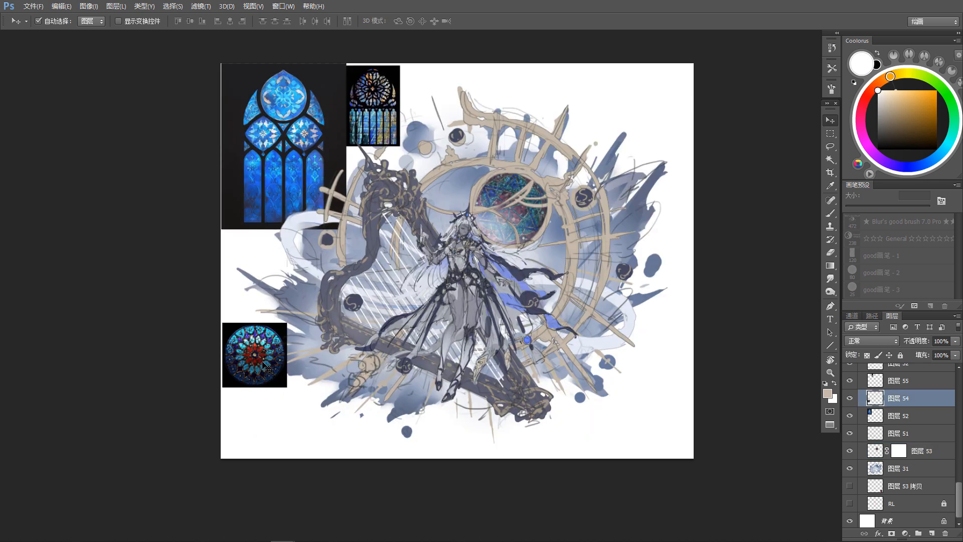
{"action": "key", "text": "ctrl+j"}
{"action": "left_click_drag", "start_coordinate": [932, 396], "coordinate": [928, 494]}
{"action": "left_click", "coordinate": [850, 503]}
{"action": "key", "text": "ctrl+e"}
{"action": "left_click", "coordinate": [850, 486]}
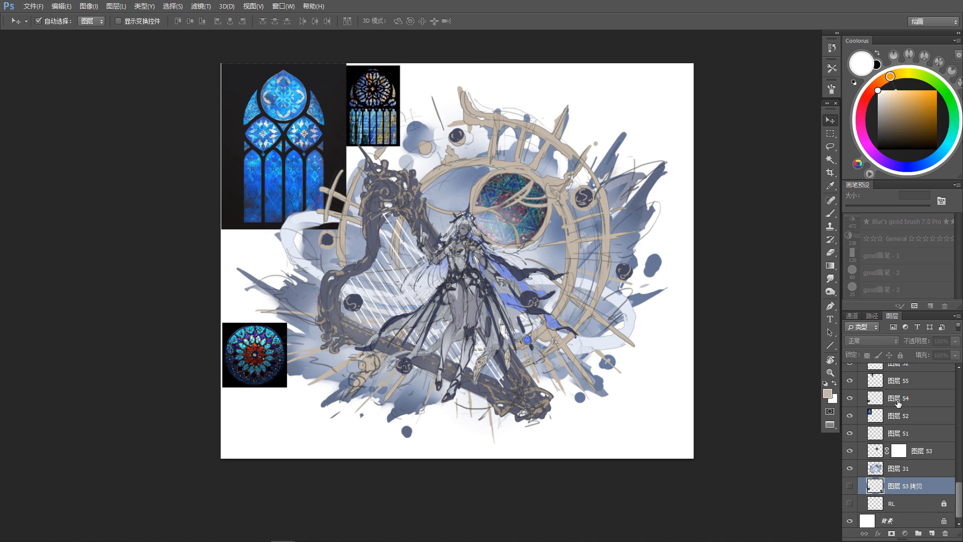
Step: Delete the black background around the rose window on layer 54 and move the layer directly beneath layer 53
{"action": "left_click", "coordinate": [898, 398]}
{"action": "key", "text": "w"}
{"action": "left_click", "coordinate": [310, 394]}
{"action": "key", "text": "Delete"}
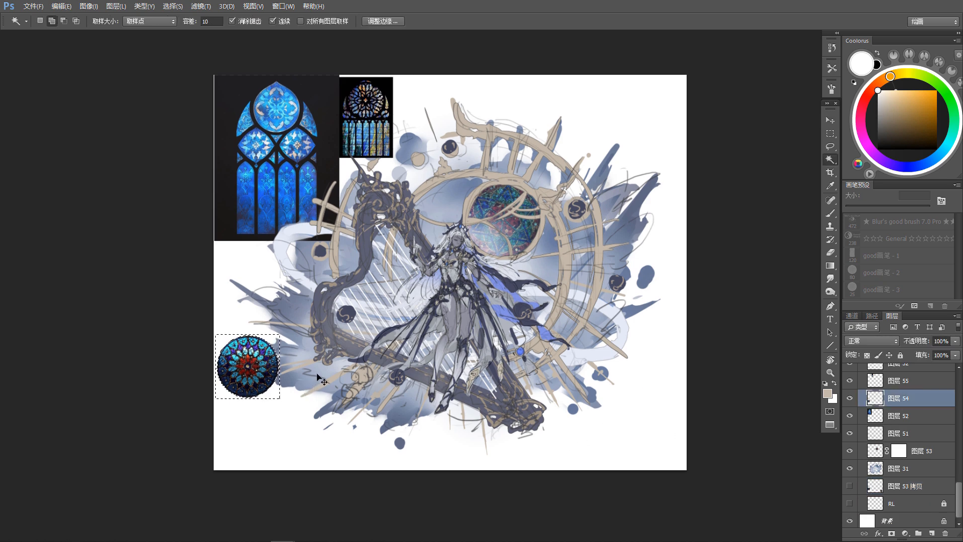
{"action": "key", "text": "ctrl+d"}
{"action": "key", "text": "v"}
{"action": "left_click_drag", "start_coordinate": [933, 403], "coordinate": [937, 462]}
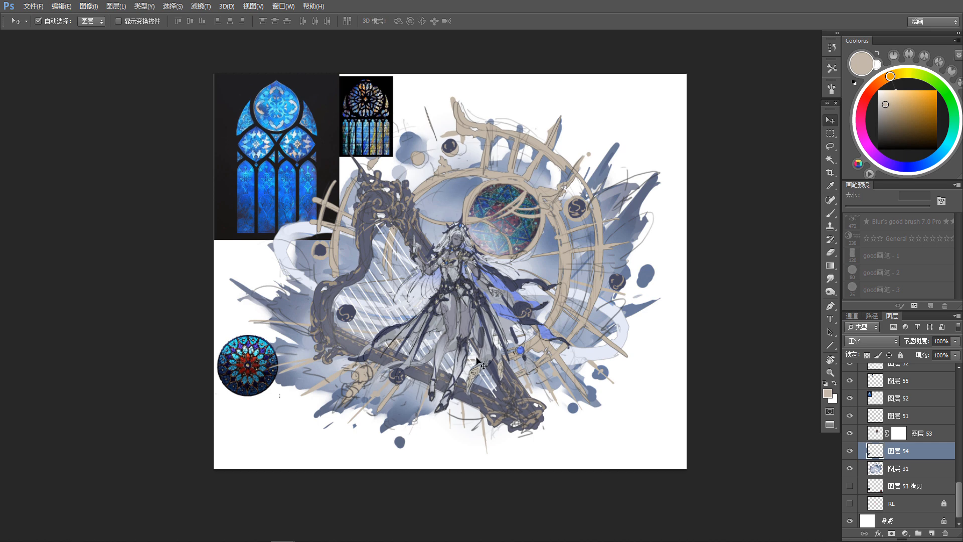
Step: Enlarge the rose window to about 296% and place it inside the large clock ring behind the figure
{"action": "key", "text": "ctrl+t"}
{"action": "left_click_drag", "start_coordinate": [278, 334], "coordinate": [337, 279]}
{"action": "left_click_drag", "start_coordinate": [296, 350], "coordinate": [486, 245]}
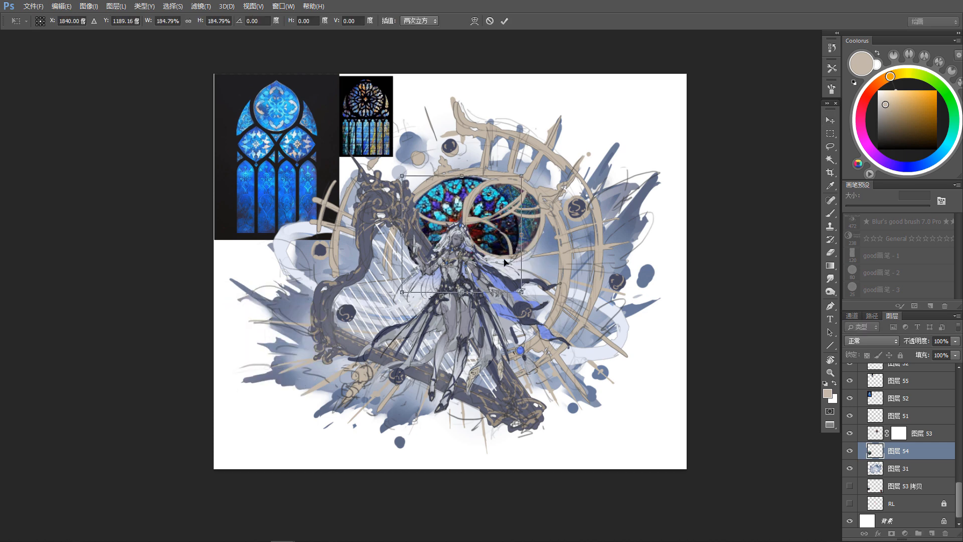
{"action": "left_click_drag", "start_coordinate": [522, 292], "coordinate": [580, 350]}
{"action": "left_click_drag", "start_coordinate": [535, 315], "coordinate": [520, 311]}
{"action": "left_click_drag", "start_coordinate": [565, 346], "coordinate": [578, 361]}
{"action": "left_click_drag", "start_coordinate": [533, 317], "coordinate": [526, 320]}
{"action": "left_click_drag", "start_coordinate": [573, 362], "coordinate": [570, 361]}
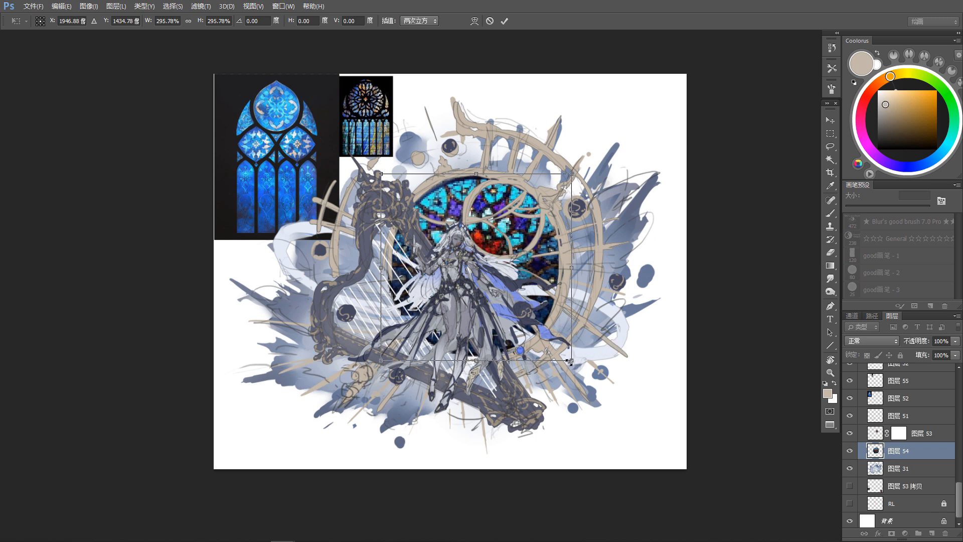
{"action": "key", "text": "Return"}
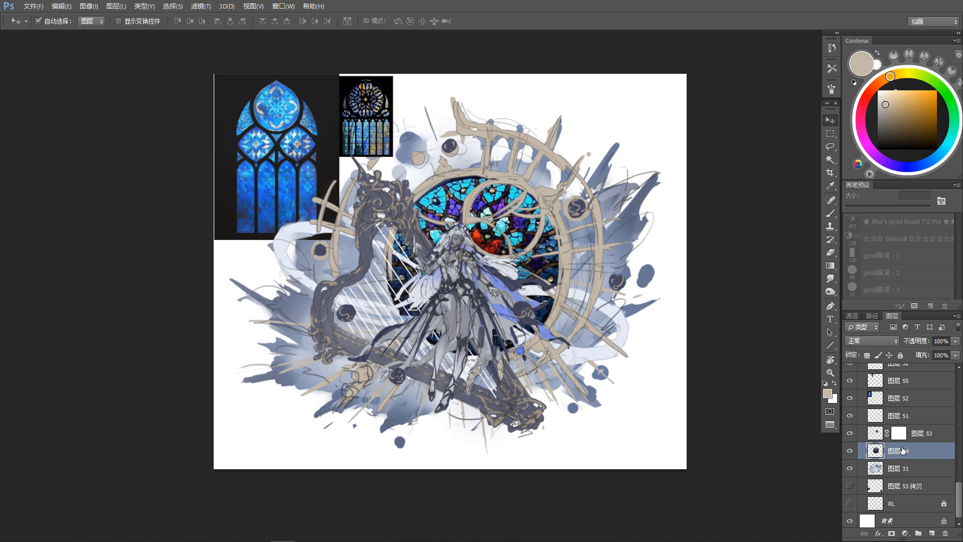
Step: Lower layer 54's opacity to 26% and add a layer mask hiding the area covered by layer 53's small glass circle
{"action": "left_click", "coordinate": [955, 342]}
{"action": "left_click_drag", "start_coordinate": [935, 351], "coordinate": [920, 354]}
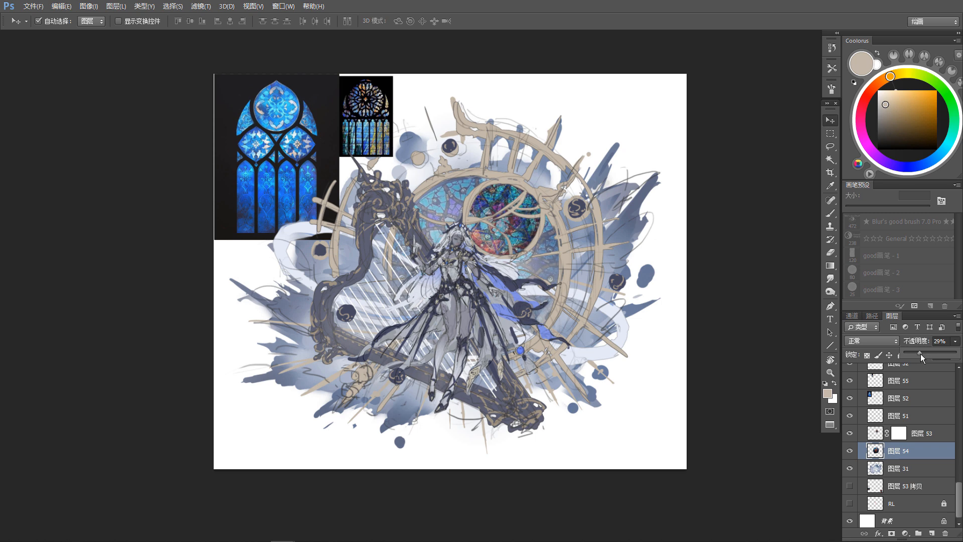
{"action": "left_click", "coordinate": [874, 436]}
{"action": "left_click_drag", "start_coordinate": [784, 463], "coordinate": [773, 462]}
{"action": "left_click", "coordinate": [905, 456]}
{"action": "left_click", "coordinate": [891, 532]}
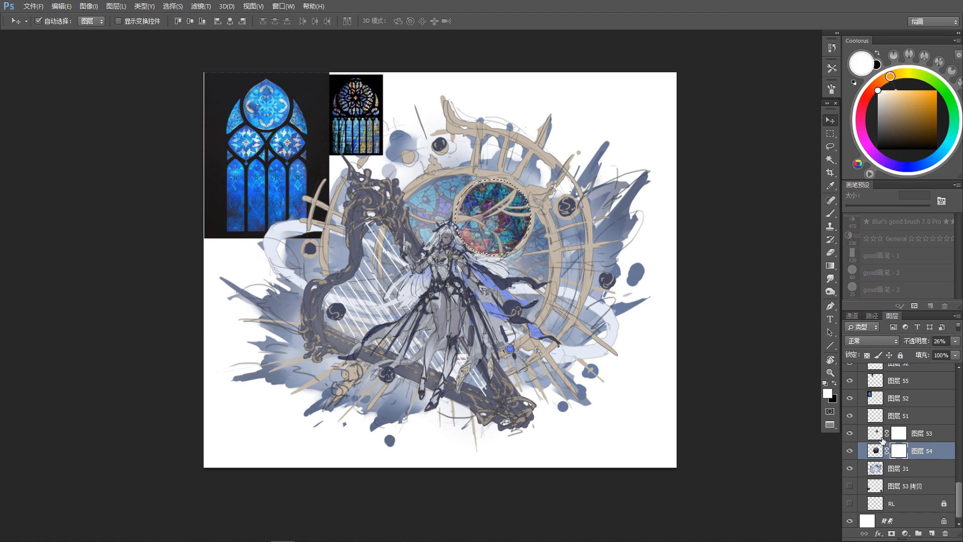
{"action": "left_click", "coordinate": [878, 435], "text": "ctrl"}
{"action": "key", "text": "x"}
{"action": "key", "text": "alt+Delete"}
{"action": "key", "text": "ctrl+d"}
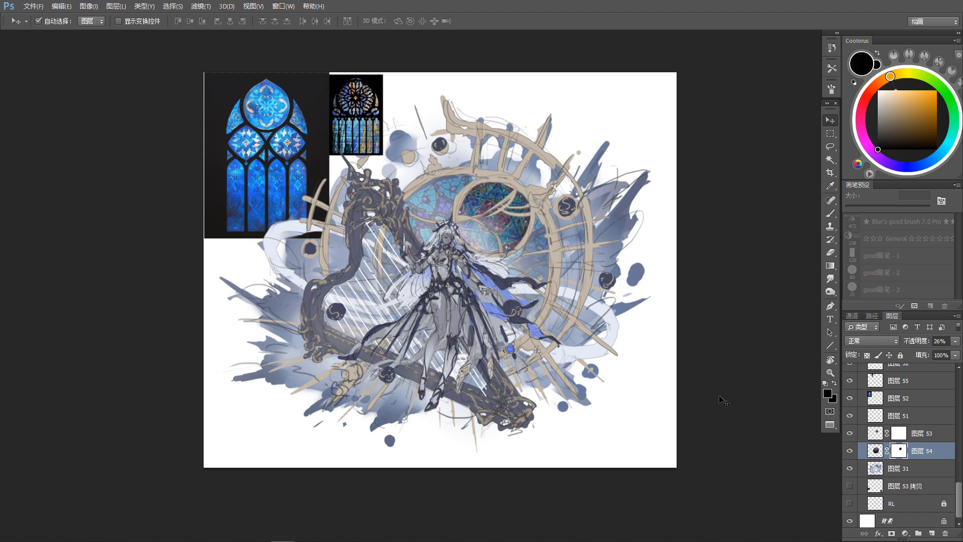
Step: Slightly reduce the saturation of layer 54's rose-window texture with Hue/Saturation
{"action": "left_click_drag", "start_coordinate": [724, 400], "coordinate": [720, 403]}
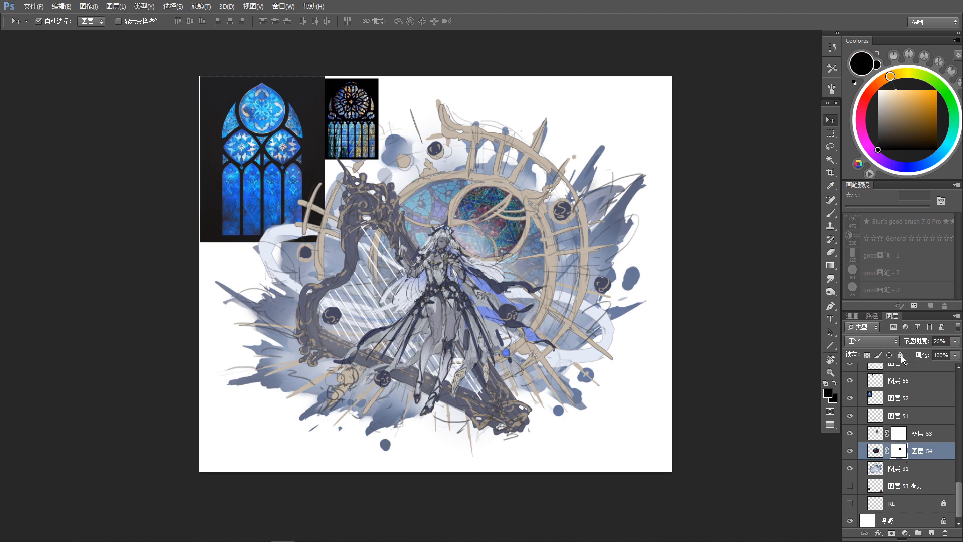
{"action": "key", "text": "ctrl+u"}
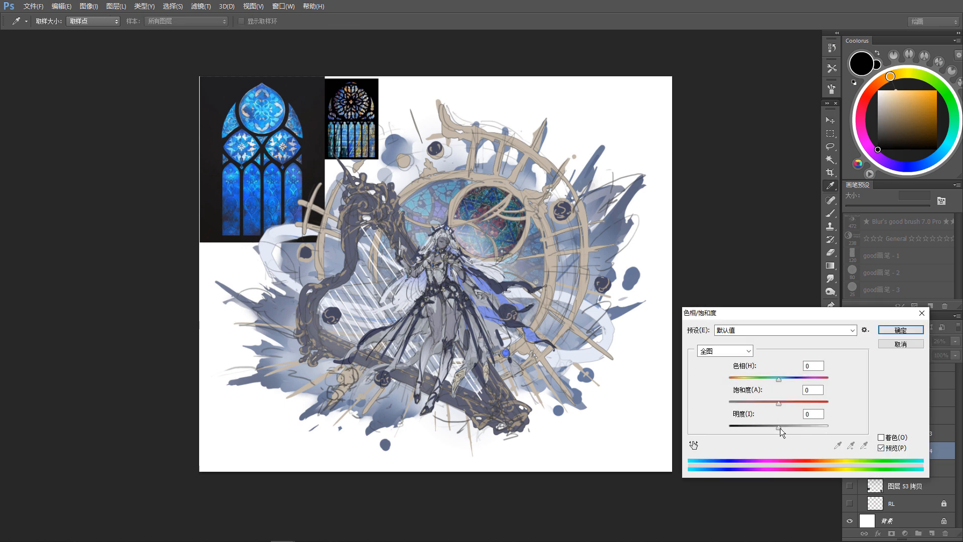
{"action": "left_click_drag", "start_coordinate": [778, 404], "coordinate": [773, 405]}
{"action": "left_click", "coordinate": [900, 329]}
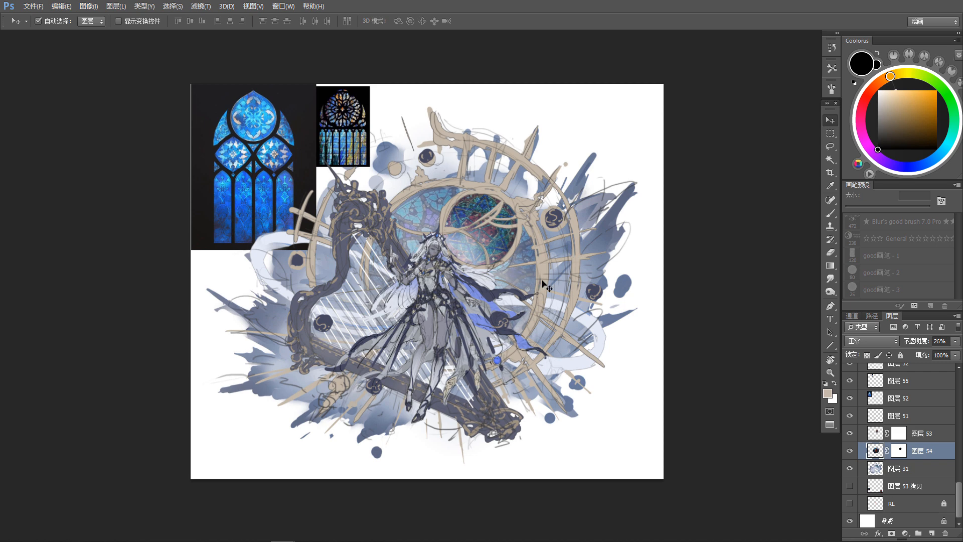
{"action": "scroll", "coordinate": [600, 278], "scroll_direction": "up", "scroll_amount": 1}
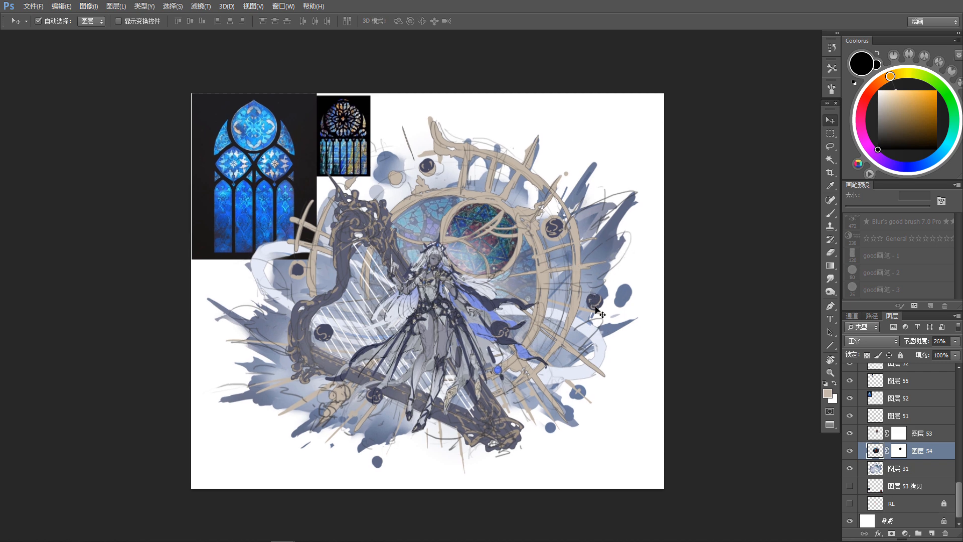
{"action": "left_click_drag", "start_coordinate": [559, 330], "coordinate": [554, 319]}
{"action": "left_click_drag", "start_coordinate": [554, 286], "coordinate": [555, 294]}
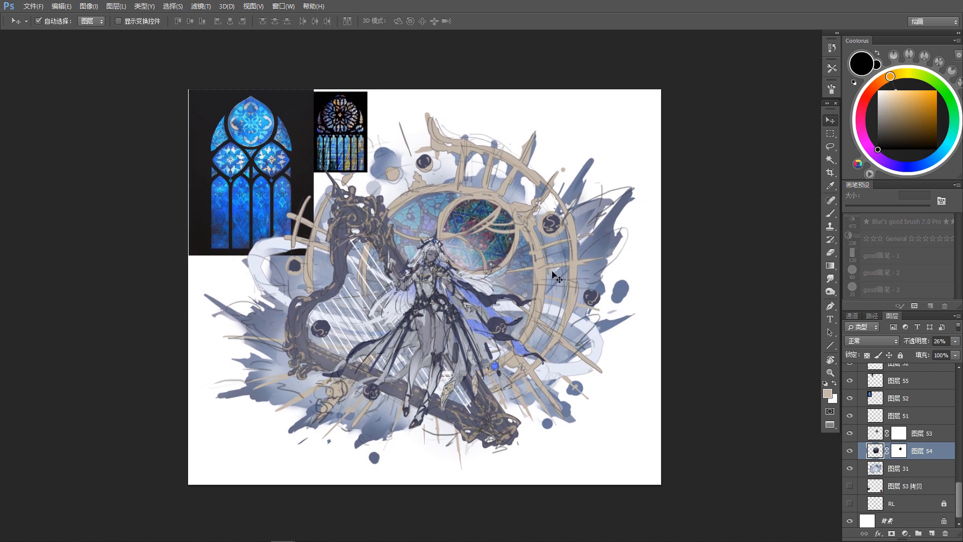
{"action": "scroll", "coordinate": [339, 388], "scroll_direction": "up", "scroll_amount": 1}
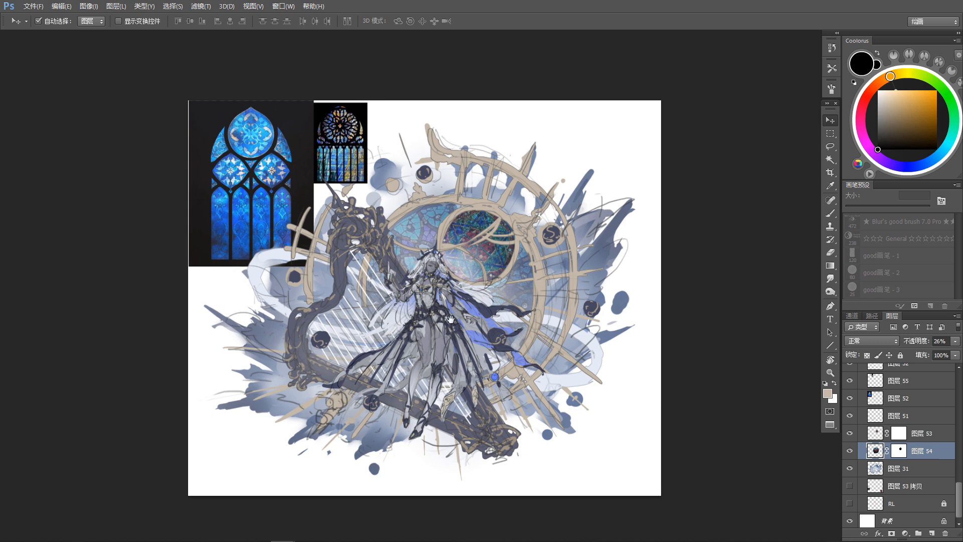
{"action": "scroll", "coordinate": [450, 319], "scroll_direction": "up", "scroll_amount": 1}
{"action": "scroll", "coordinate": [467, 333], "scroll_direction": "down", "scroll_amount": 2}
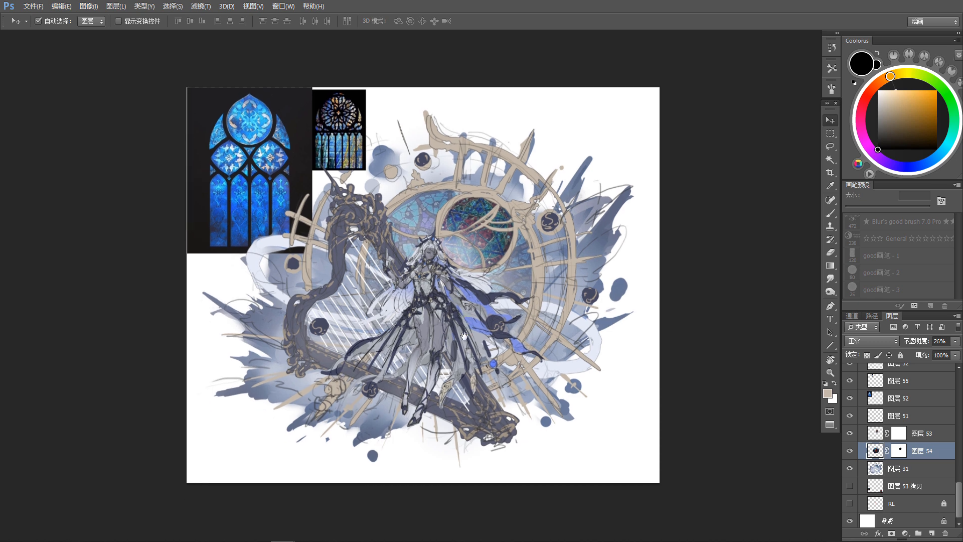
Step: Select the smaller arched window reference on layer 55 and move it slightly away from the large blue window
{"action": "left_click", "coordinate": [264, 173]}
{"action": "scroll", "coordinate": [265, 175], "scroll_direction": "up", "scroll_amount": 4}
{"action": "left_click", "coordinate": [354, 203]}
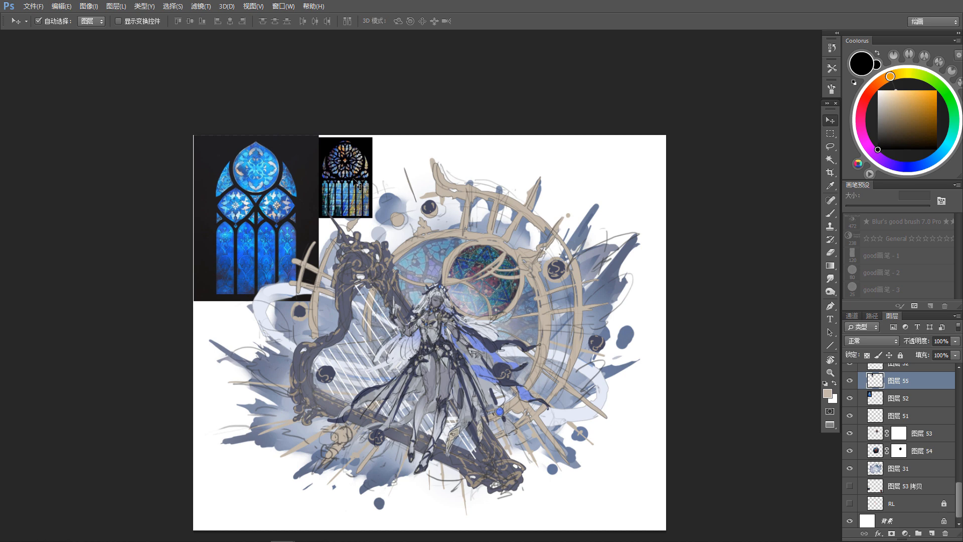
{"action": "scroll", "coordinate": [361, 198], "scroll_direction": "up", "scroll_amount": 1}
{"action": "left_click_drag", "start_coordinate": [359, 178], "coordinate": [366, 175]}
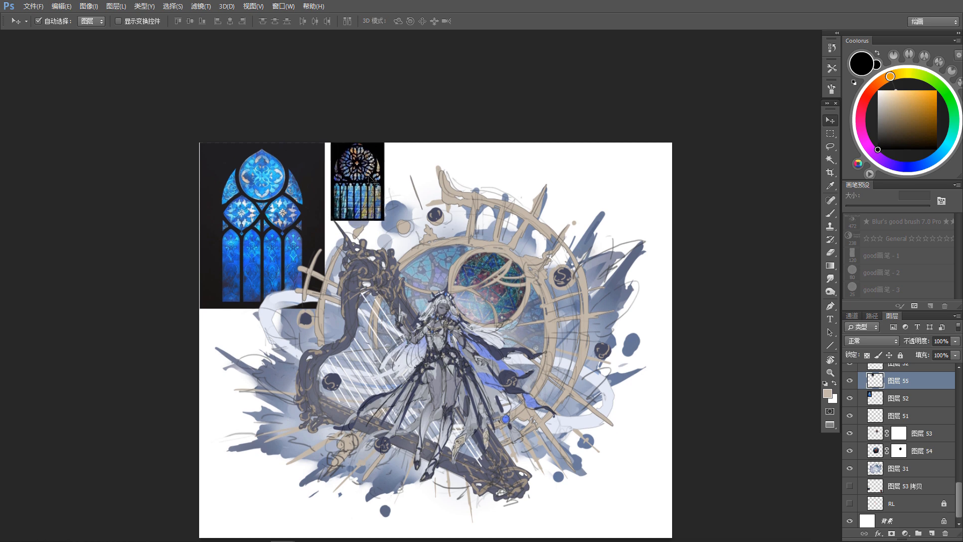
Step: Duplicate layer 55, merge the copy into the hidden layer 53 copy, and hide that backup layer again
{"action": "key", "text": "ctrl+j"}
{"action": "left_click_drag", "start_coordinate": [595, 374], "coordinate": [588, 298]}
{"action": "left_click_drag", "start_coordinate": [919, 386], "coordinate": [928, 495]}
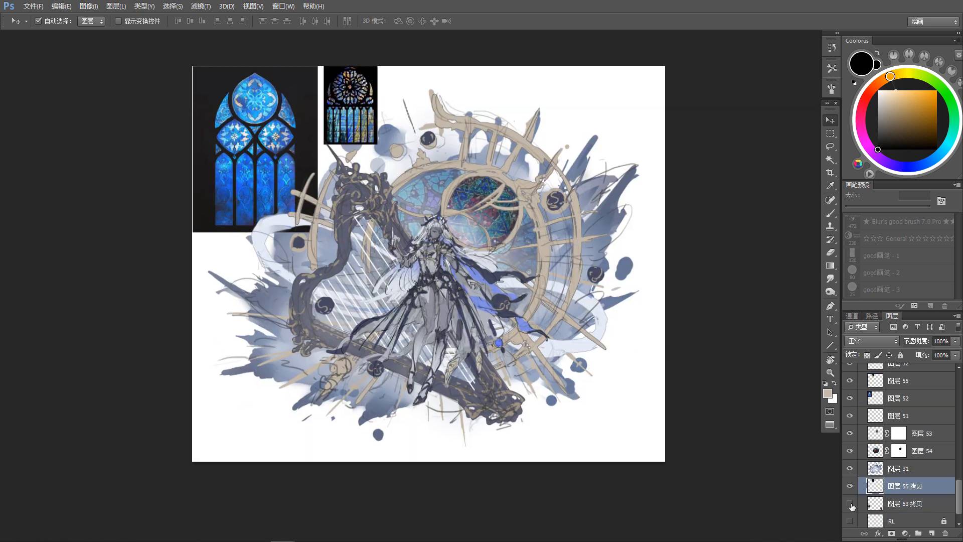
{"action": "left_click", "coordinate": [850, 505]}
{"action": "key", "text": "ctrl+e"}
{"action": "left_click", "coordinate": [851, 487]}
Step: Copy the small window's lower lancet panels to a new layer, without their black background, and hide layer 55
{"action": "left_click_drag", "start_coordinate": [456, 168], "coordinate": [481, 275]}
{"action": "left_click", "coordinate": [384, 203]}
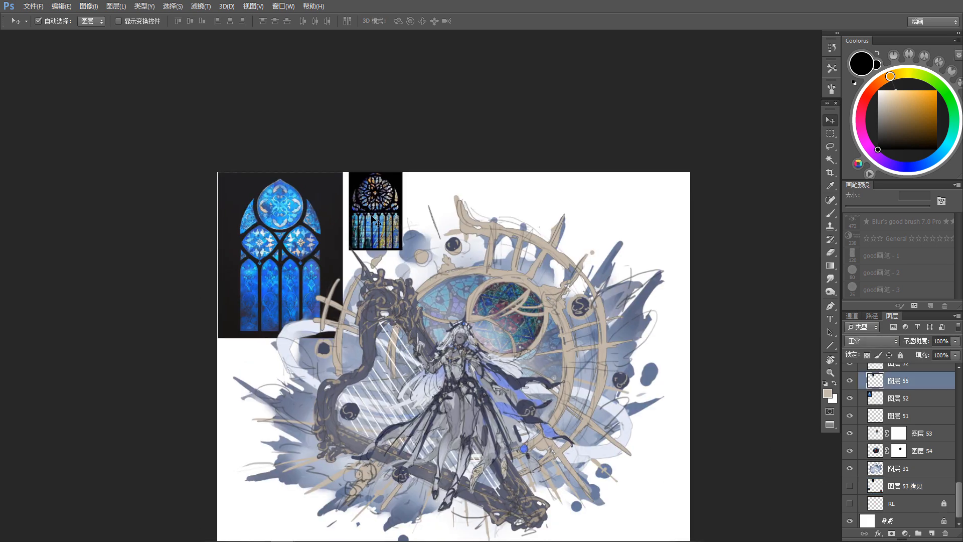
{"action": "key", "text": "ctrl+shift+l"}
{"action": "scroll", "coordinate": [384, 203], "scroll_direction": "up", "scroll_amount": 1}
{"action": "left_click_drag", "start_coordinate": [528, 377], "coordinate": [553, 289]}
{"action": "key", "text": "m"}
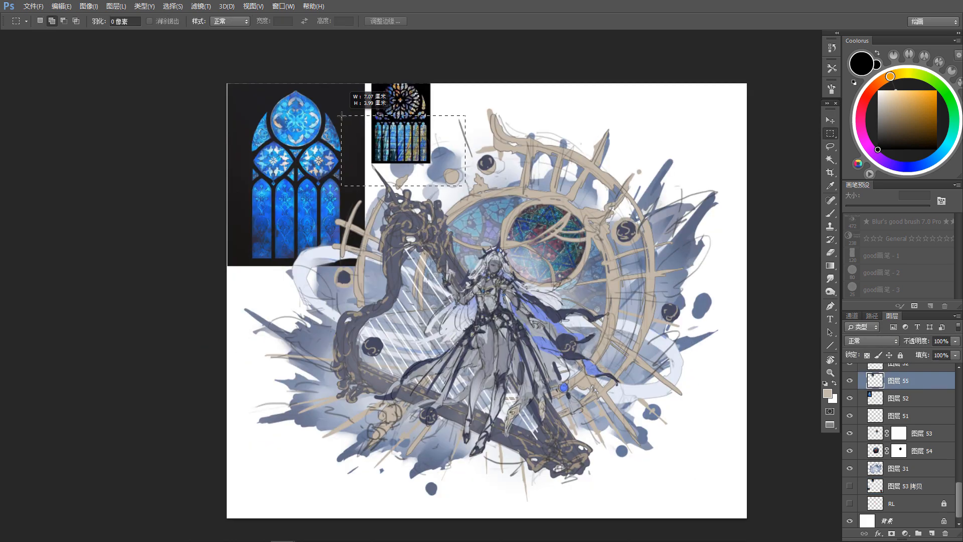
{"action": "left_click_drag", "start_coordinate": [340, 121], "coordinate": [465, 186]}
{"action": "scroll", "coordinate": [348, 122], "scroll_direction": "up", "scroll_amount": 3}
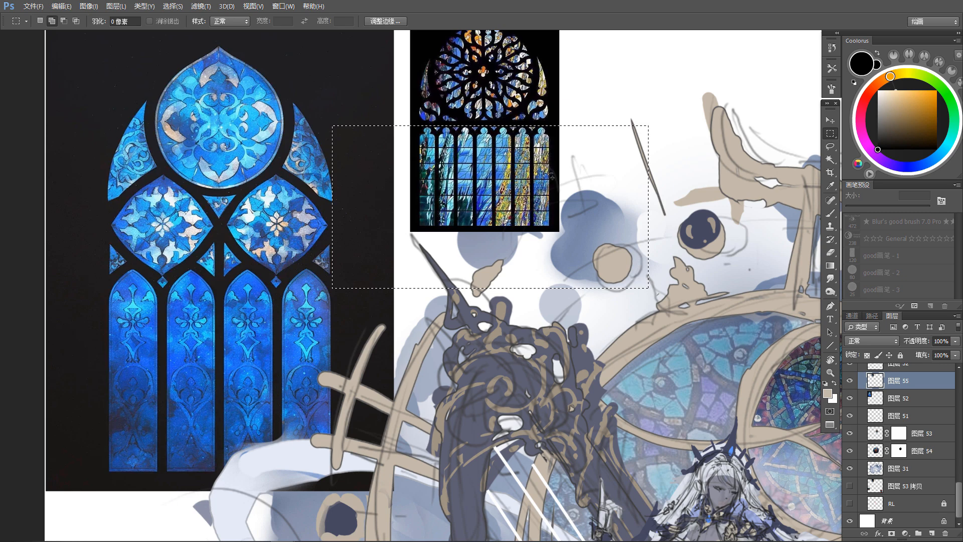
{"action": "key", "text": "ctrl+j"}
{"action": "left_click_drag", "start_coordinate": [573, 183], "coordinate": [497, 169]}
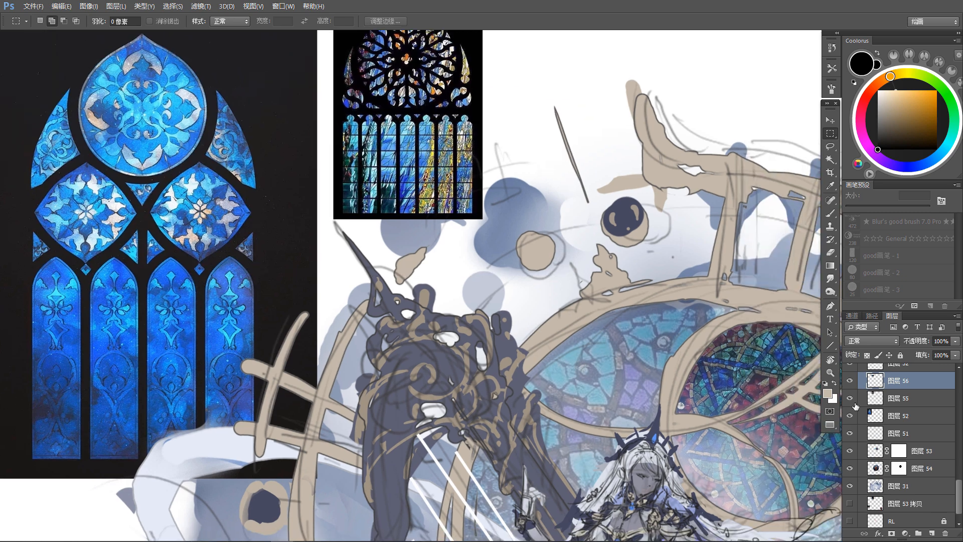
{"action": "left_click", "coordinate": [850, 398]}
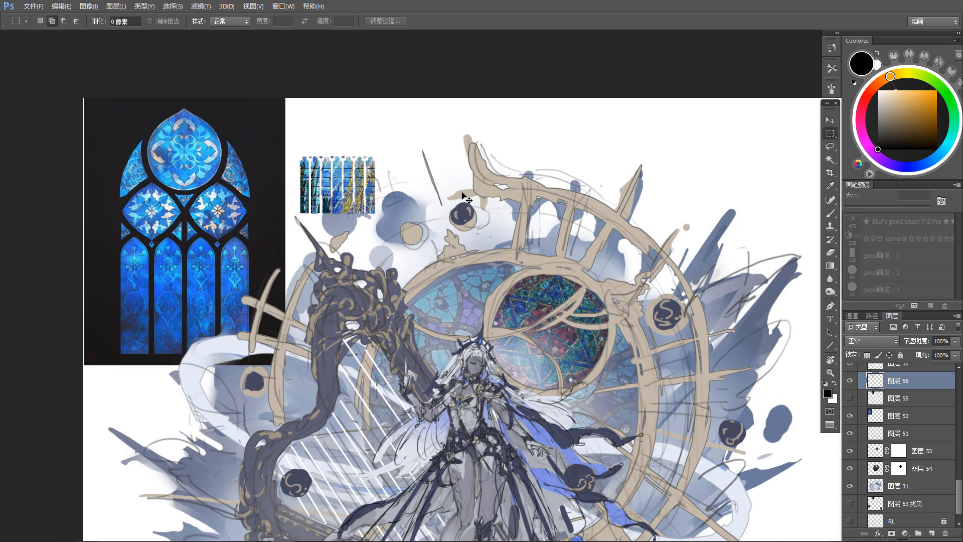
Step: Enlarge the lancet panels to about 166%, move them onto the clock's upper rim and rotate them about 19°
{"action": "key", "text": "ctrl+t"}
{"action": "left_click_drag", "start_coordinate": [380, 155], "coordinate": [438, 114]}
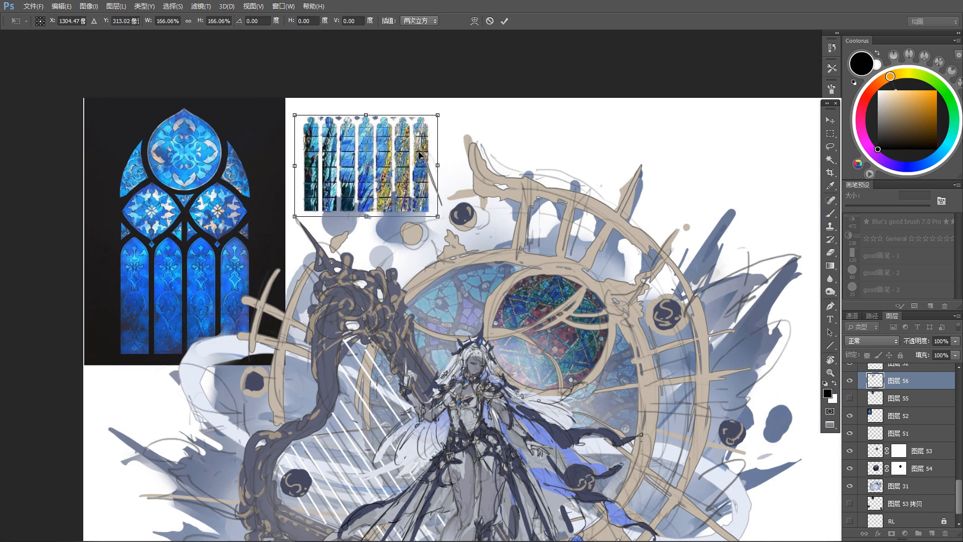
{"action": "left_click_drag", "start_coordinate": [408, 203], "coordinate": [621, 312]}
{"action": "left_click_drag", "start_coordinate": [674, 241], "coordinate": [679, 290]}
{"action": "left_click_drag", "start_coordinate": [616, 301], "coordinate": [616, 285]}
{"action": "left_click_drag", "start_coordinate": [705, 408], "coordinate": [577, 306]}
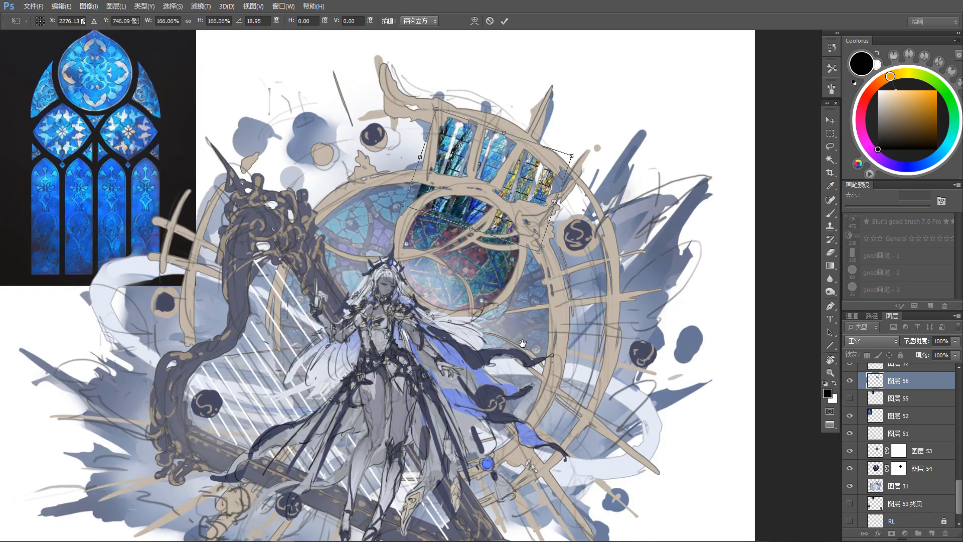
Step: Stretch the panels to about 298% wide and 219% high across the clock rim's upper right and apply the transform
{"action": "scroll", "coordinate": [602, 326], "scroll_direction": "down", "scroll_amount": 2}
{"action": "left_click_drag", "start_coordinate": [554, 228], "coordinate": [637, 204]}
{"action": "left_click_drag", "start_coordinate": [577, 250], "coordinate": [560, 295]}
{"action": "left_click_drag", "start_coordinate": [509, 330], "coordinate": [519, 301]}
{"action": "left_click_drag", "start_coordinate": [653, 329], "coordinate": [653, 327]}
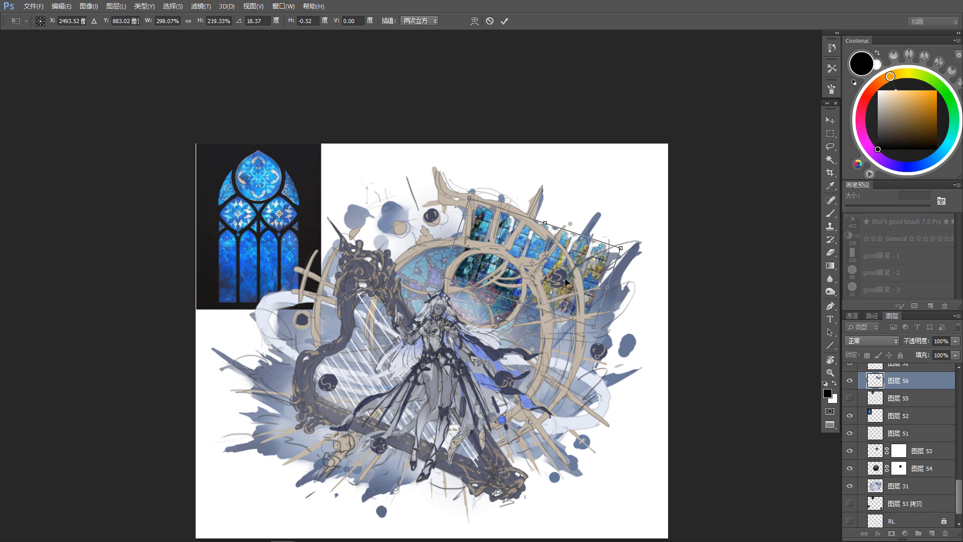
{"action": "left_click_drag", "start_coordinate": [569, 291], "coordinate": [567, 287]}
{"action": "key", "text": "Return"}
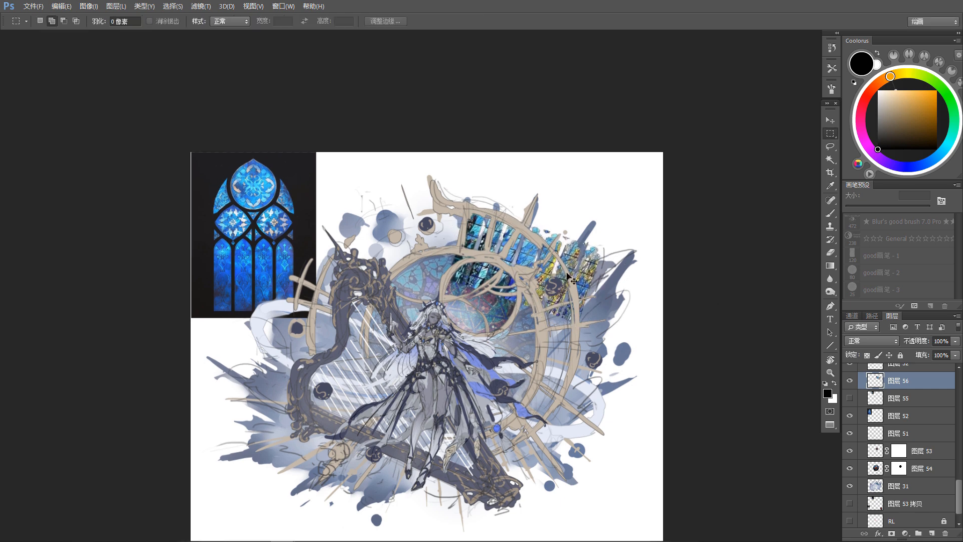
Step: Transform the lancet panels again so they extend further up over the clock's outer rim
{"action": "key", "text": "ctrl+t"}
{"action": "left_click_drag", "start_coordinate": [580, 232], "coordinate": [552, 237]}
{"action": "key", "text": "Return"}
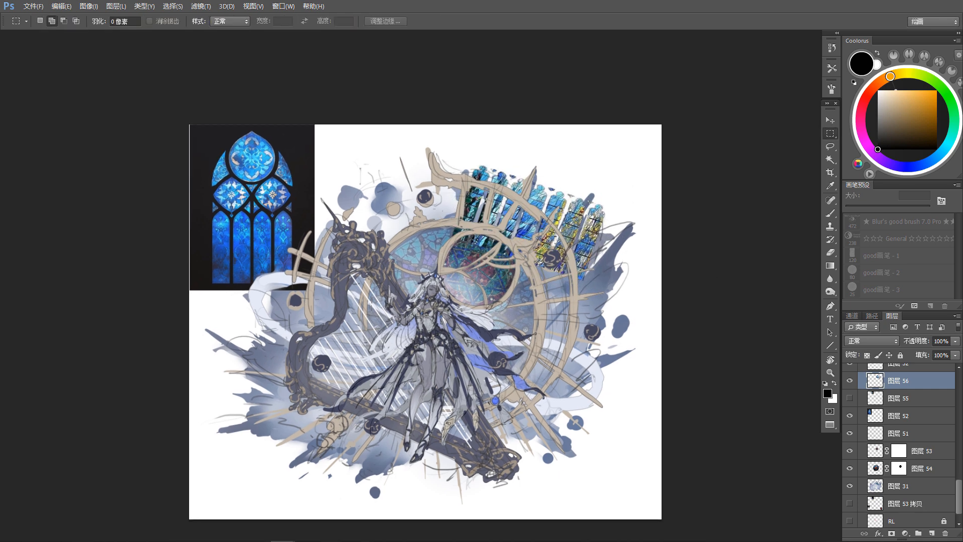
Step: Lasso the right-hand group of lancet panels and rotate it about 14° clockwise to follow the clock rim's curve
{"action": "key", "text": "l"}
{"action": "mouse_move", "coordinate": [530, 174]}
{"action": "left_mouse_down"}
{"action": "mouse_move", "coordinate": [514, 261]}
{"action": "mouse_move", "coordinate": [610, 148]}
{"action": "left_mouse_up"}
{"action": "key", "text": "v"}
{"action": "mouse_move", "coordinate": [582, 225]}
{"action": "left_mouse_down"}
{"action": "mouse_move", "coordinate": [605, 258]}
{"action": "mouse_move", "coordinate": [577, 232]}
{"action": "left_mouse_up"}
{"action": "key", "text": "l"}
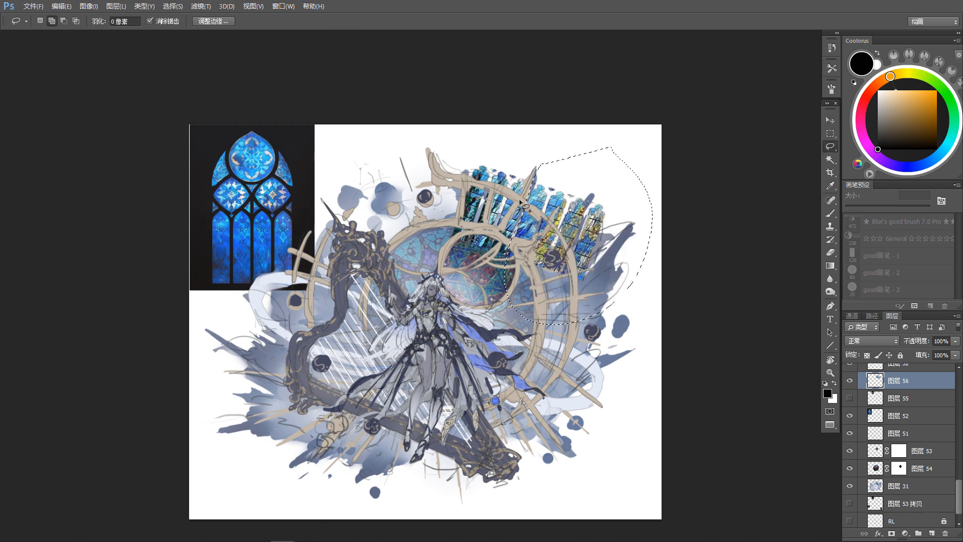
{"action": "left_click_drag", "start_coordinate": [640, 193], "coordinate": [620, 203]}
{"action": "key", "text": "ctrl+t"}
{"action": "left_click_drag", "start_coordinate": [559, 395], "coordinate": [528, 390]}
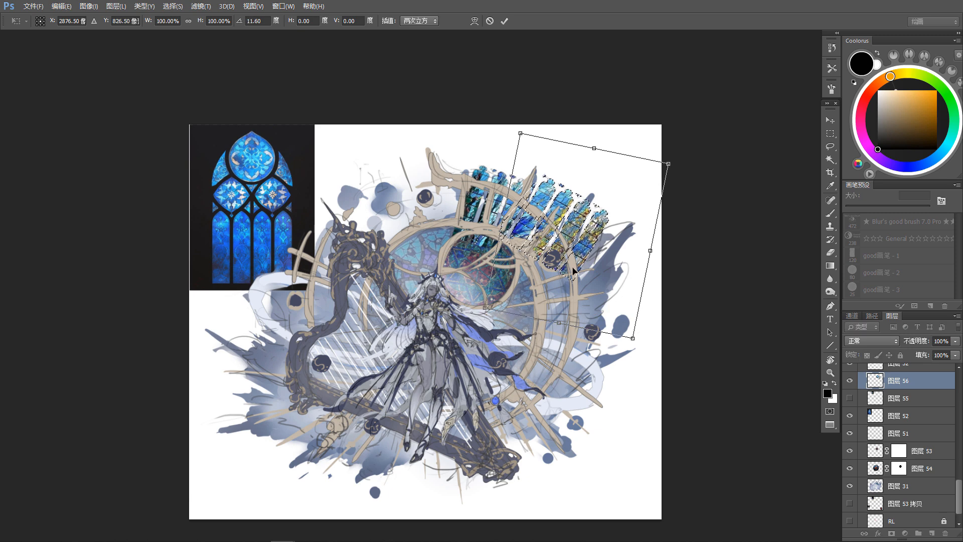
{"action": "left_click_drag", "start_coordinate": [575, 262], "coordinate": [563, 281]}
{"action": "left_click_drag", "start_coordinate": [580, 400], "coordinate": [571, 401]}
{"action": "left_click_drag", "start_coordinate": [565, 276], "coordinate": [565, 280]}
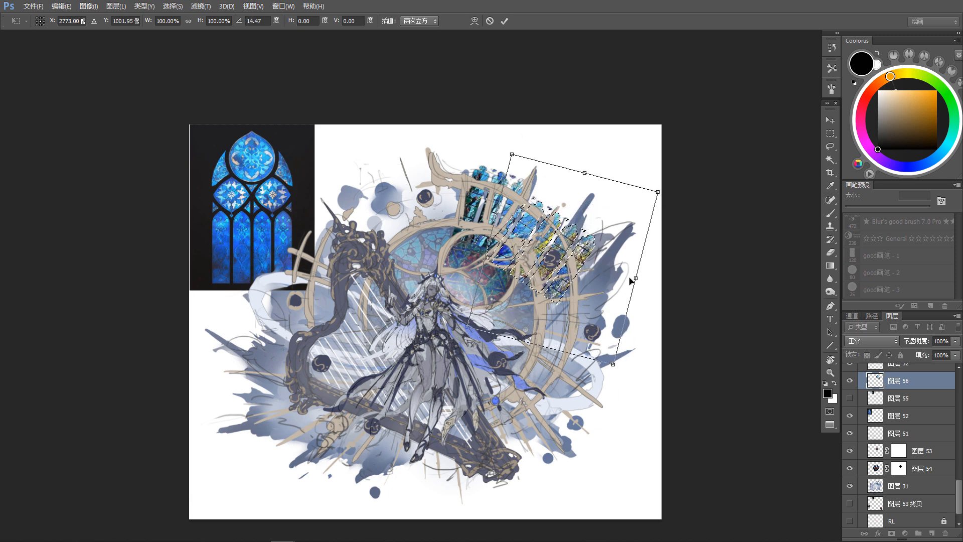
Step: Widen the rotated panels slightly, turn them a little further along the rim and apply the transform
{"action": "left_click_drag", "start_coordinate": [630, 275], "coordinate": [636, 271]}
{"action": "left_click_drag", "start_coordinate": [620, 362], "coordinate": [613, 372]}
{"action": "left_click_drag", "start_coordinate": [600, 304], "coordinate": [603, 298]}
{"action": "key", "text": "Return"}
Step: Duplicate the selected panels down onto the clock rim's right side and rotate the copy about 45° clockwise
{"action": "left_click_drag", "start_coordinate": [594, 345], "coordinate": [591, 290]}
{"action": "key", "text": "v"}
{"action": "left_click_drag", "start_coordinate": [576, 187], "coordinate": [601, 268]}
{"action": "key", "text": "ctrl+t"}
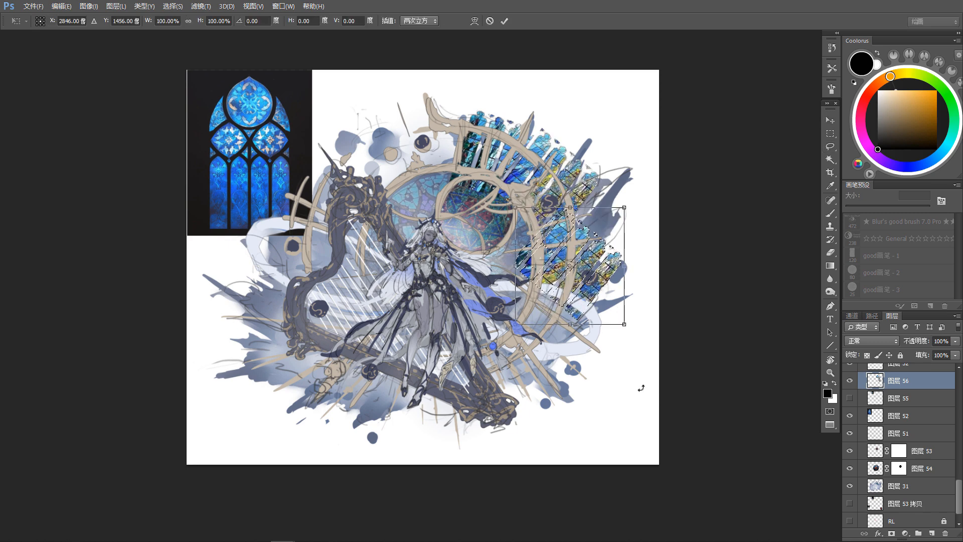
{"action": "left_click_drag", "start_coordinate": [640, 389], "coordinate": [548, 407]}
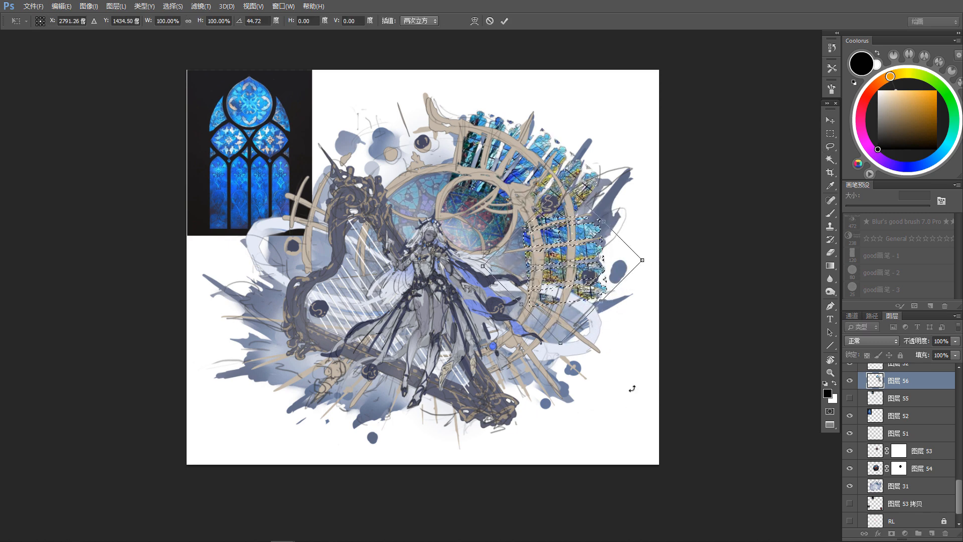
{"action": "key", "text": "Escape"}
Step: Place another copy of the panels on the clock rim's lower right and rotate it clockwise to follow the curve
{"action": "left_click_drag", "start_coordinate": [599, 235], "coordinate": [592, 315]}
{"action": "key", "text": "ctrl+t"}
{"action": "left_click_drag", "start_coordinate": [640, 369], "coordinate": [595, 444]}
{"action": "left_click_drag", "start_coordinate": [564, 333], "coordinate": [544, 338]}
{"action": "key", "text": "Return"}
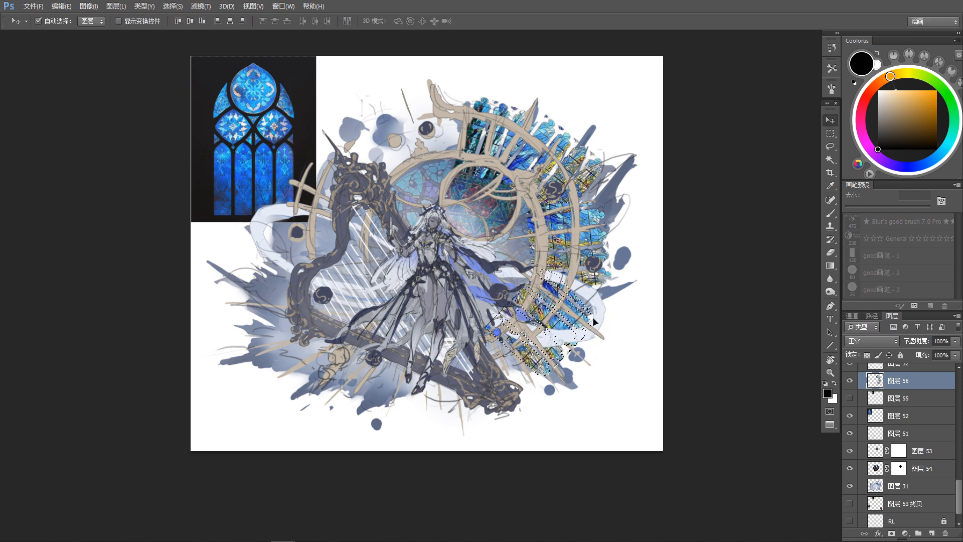
Step: Copy the panels to the harp side of the clock, then rotate and fit them onto the rim's upper left
{"action": "left_click_drag", "start_coordinate": [391, 279], "coordinate": [382, 278]}
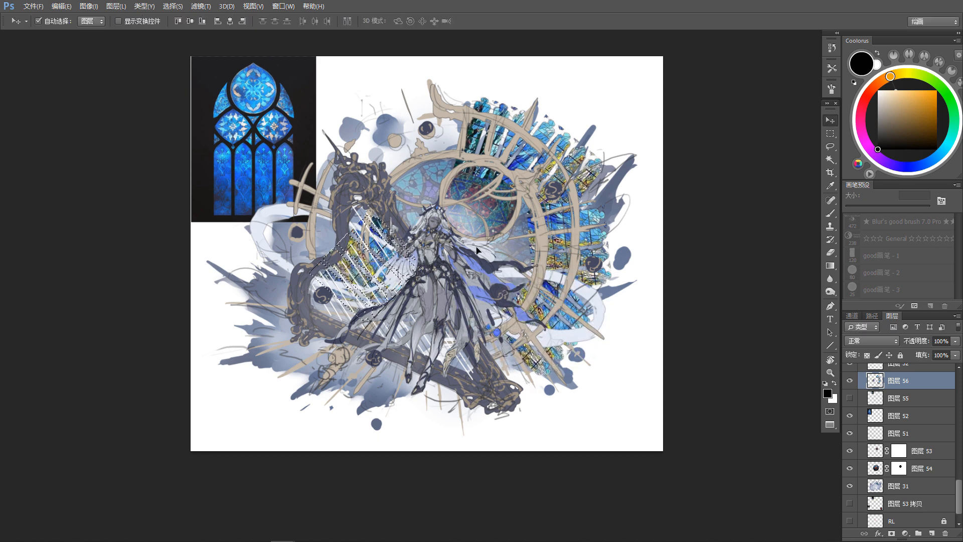
{"action": "key", "text": "ctrl+t"}
{"action": "left_click_drag", "start_coordinate": [451, 269], "coordinate": [300, 337]}
{"action": "left_click_drag", "start_coordinate": [399, 289], "coordinate": [379, 229]}
{"action": "left_click_drag", "start_coordinate": [487, 241], "coordinate": [484, 261]}
{"action": "left_click_drag", "start_coordinate": [383, 216], "coordinate": [376, 211]}
{"action": "left_click_drag", "start_coordinate": [419, 233], "coordinate": [413, 239]}
Step: Duplicate the panels down onto the rim's lower left behind the harp, rotate them to the curve and deselect
{"action": "left_click_drag", "start_coordinate": [369, 217], "coordinate": [327, 279]}
{"action": "key", "text": "Return"}
{"action": "key", "text": "ctrl+t"}
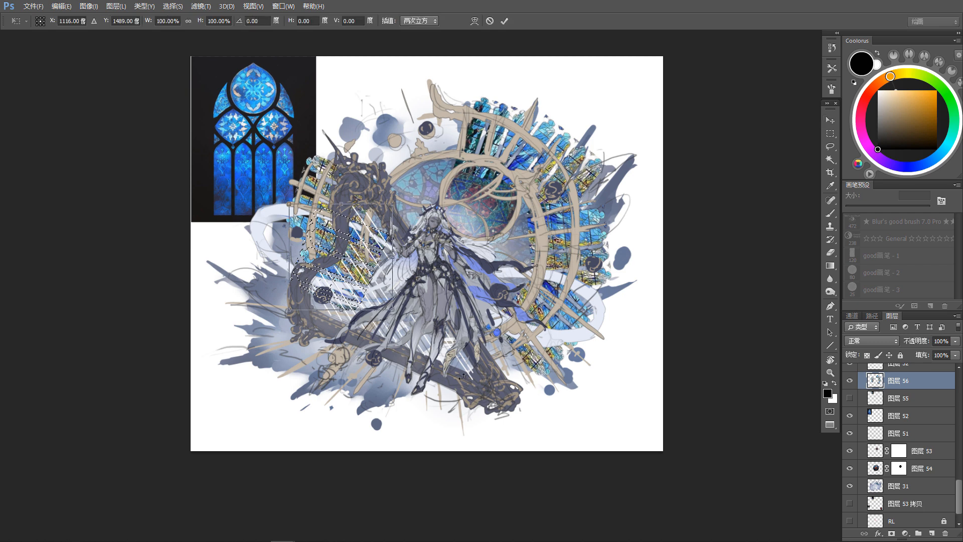
{"action": "left_click_drag", "start_coordinate": [420, 311], "coordinate": [455, 254]}
{"action": "left_click_drag", "start_coordinate": [382, 273], "coordinate": [379, 275]}
{"action": "key", "text": "Return"}
{"action": "key", "text": "ctrl+d"}
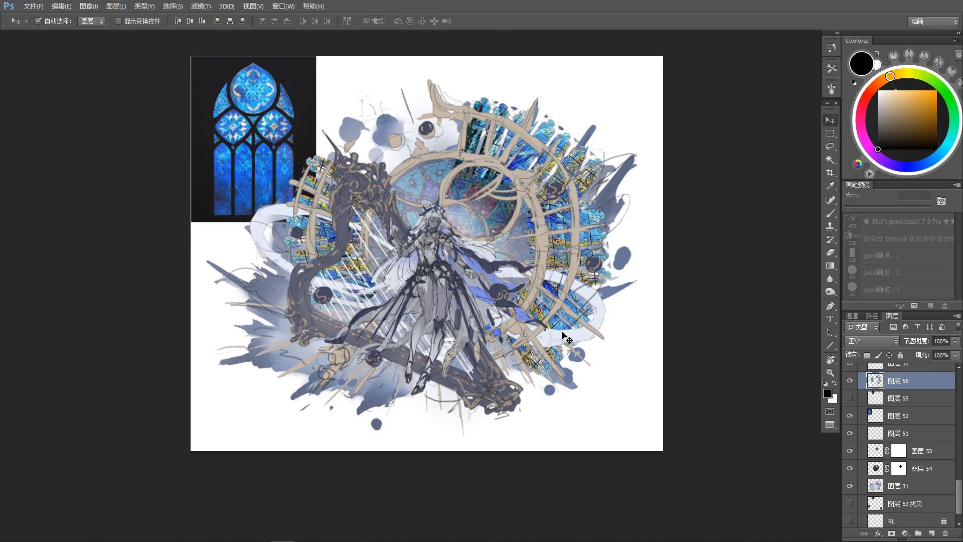
Step: Apply a Gaussian blur with a 4.2-pixel radius to the stained-glass panels on layer 56
{"action": "left_click_drag", "start_coordinate": [664, 378], "coordinate": [666, 399]}
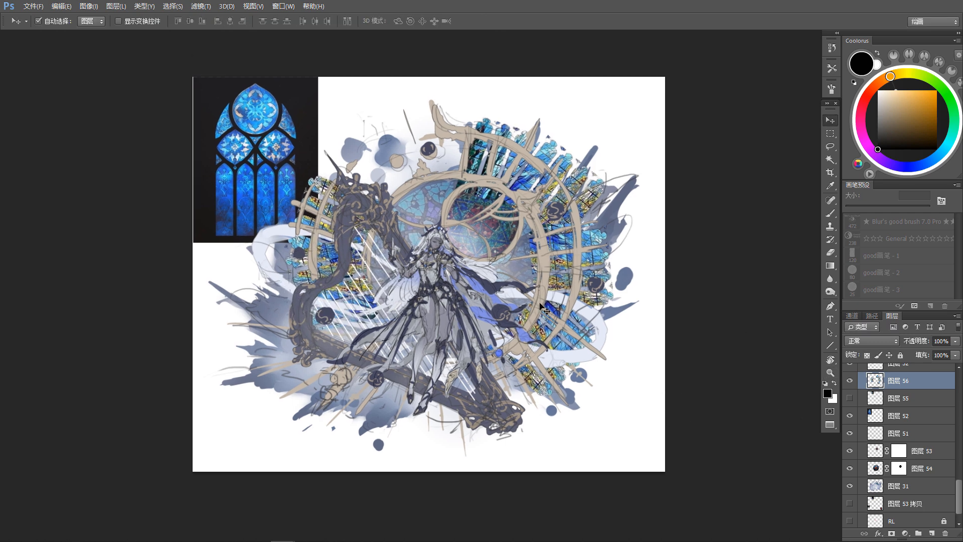
{"action": "left_click", "coordinate": [199, 7]}
{"action": "mouse_move", "coordinate": [233, 134]}
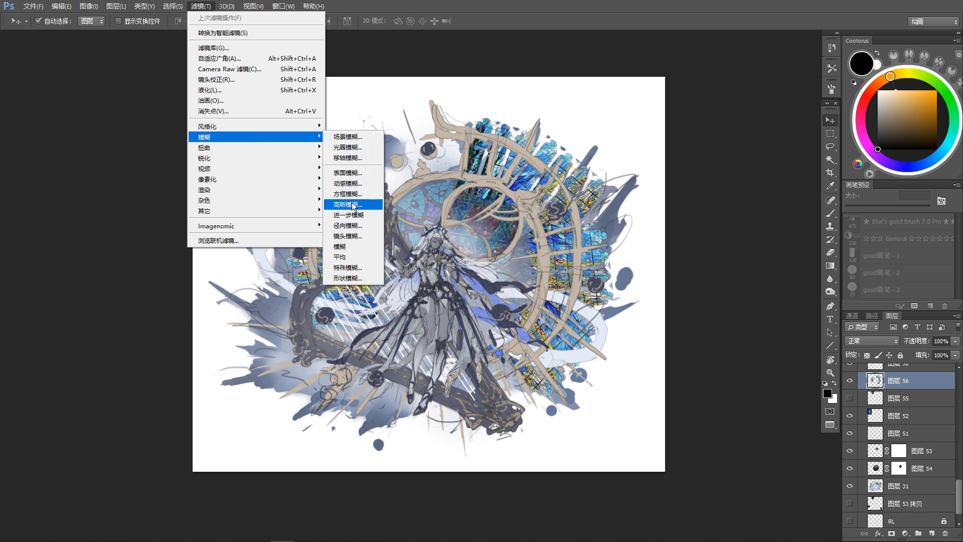
{"action": "left_click", "coordinate": [352, 206]}
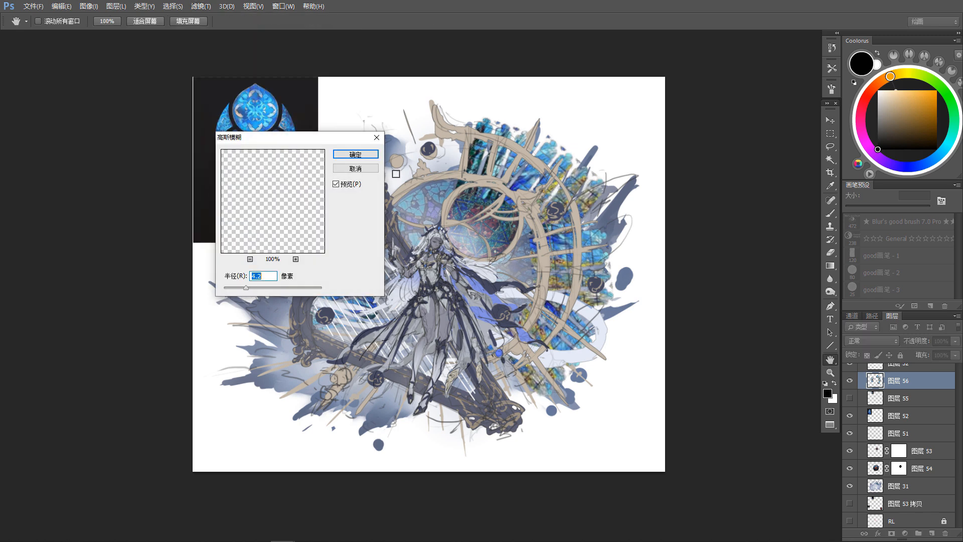
{"action": "key", "text": "Return"}
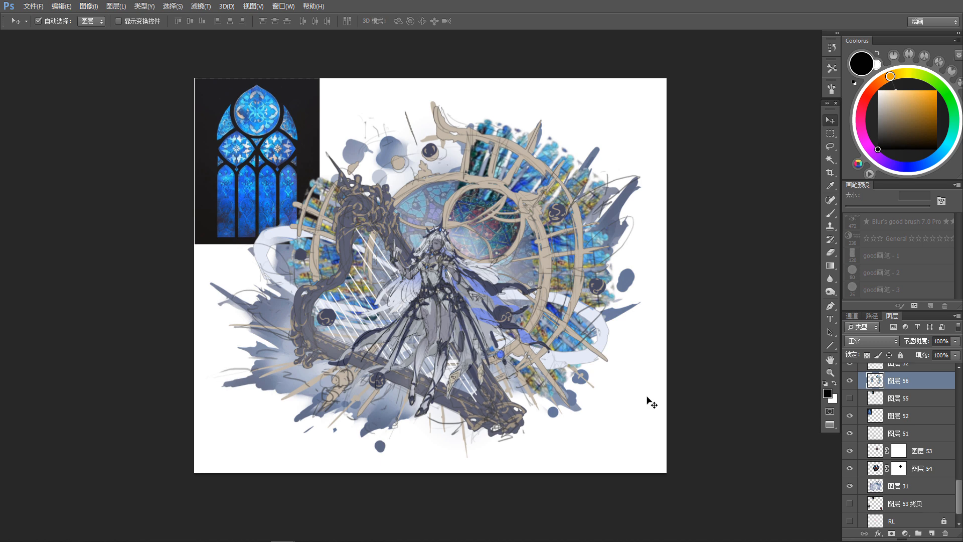
Step: Move layer 56 below layer 54 in the layer stack and reduce its opacity to 58%
{"action": "left_click_drag", "start_coordinate": [646, 397], "coordinate": [649, 369]}
{"action": "left_click_drag", "start_coordinate": [927, 384], "coordinate": [934, 475]}
{"action": "left_click_drag", "start_coordinate": [770, 425], "coordinate": [768, 429]}
{"action": "left_click_drag", "start_coordinate": [630, 390], "coordinate": [644, 426]}
{"action": "key", "text": "ctrl+u"}
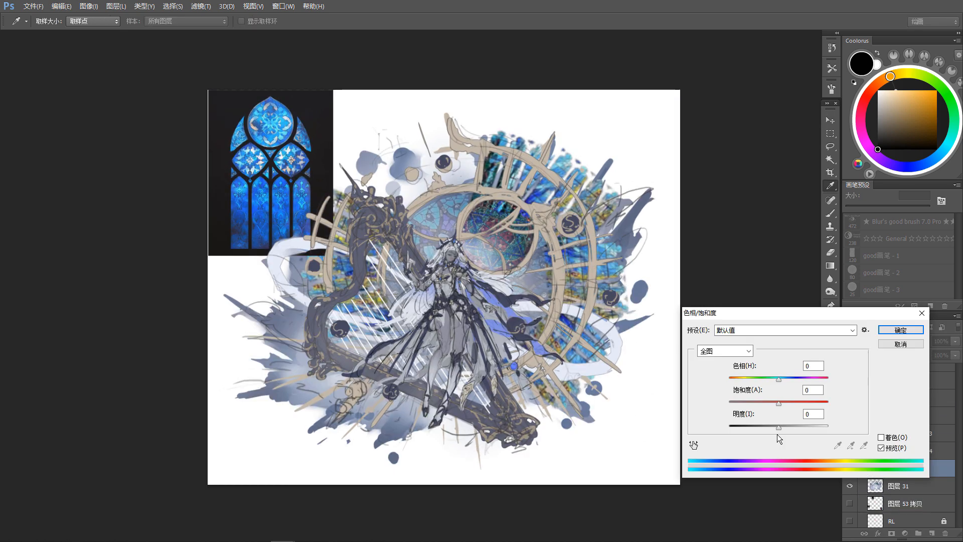
{"action": "left_click", "coordinate": [906, 344]}
{"action": "left_click", "coordinate": [954, 342]}
{"action": "left_click_drag", "start_coordinate": [938, 353], "coordinate": [935, 356]}
{"action": "scroll", "coordinate": [598, 396], "scroll_direction": "down", "scroll_amount": 1}
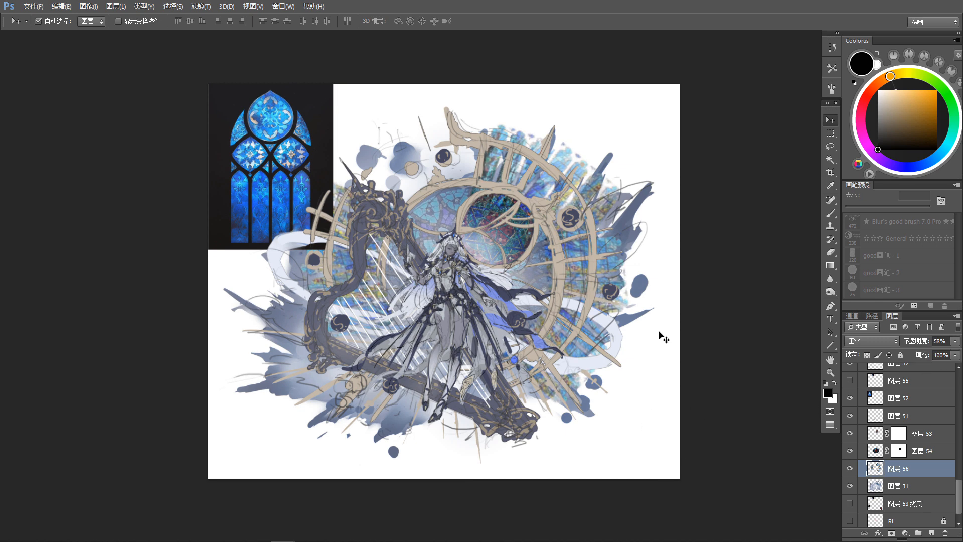
Step: Add a mask to layer 56 and paint it black with a 500-pixel brush to hide glass texture outside the clock rim
{"action": "left_click_drag", "start_coordinate": [727, 470], "coordinate": [731, 468]}
{"action": "left_click", "coordinate": [891, 533]}
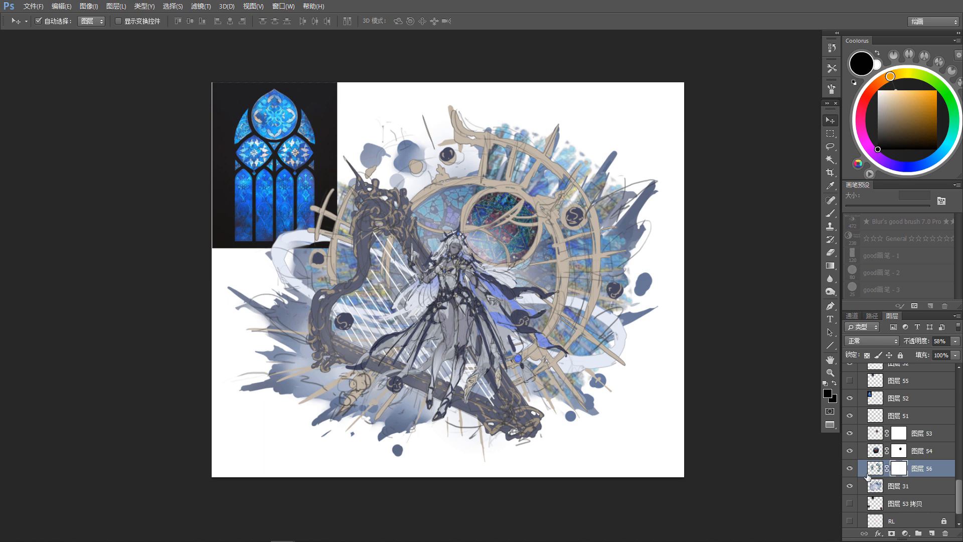
{"action": "key", "text": "b"}
{"action": "mouse_move", "coordinate": [588, 126]}
{"action": "left_mouse_down"}
{"action": "mouse_move", "coordinate": [586, 159]}
{"action": "mouse_move", "coordinate": [606, 186]}
{"action": "left_mouse_up"}
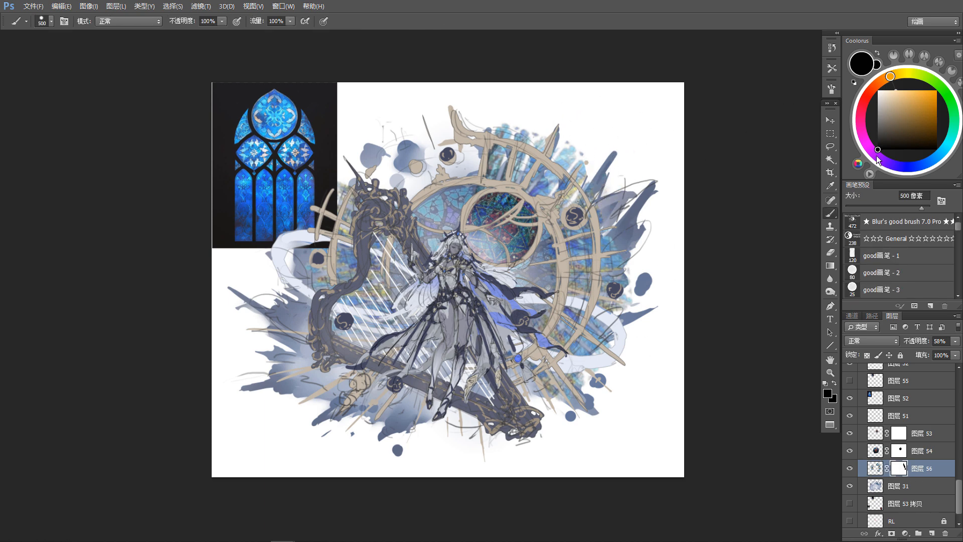
{"action": "mouse_move", "coordinate": [592, 135]}
{"action": "left_mouse_down"}
{"action": "mouse_move", "coordinate": [603, 159]}
{"action": "mouse_move", "coordinate": [593, 172]}
{"action": "mouse_move", "coordinate": [501, 126]}
{"action": "mouse_move", "coordinate": [621, 177]}
{"action": "mouse_move", "coordinate": [582, 171]}
{"action": "mouse_move", "coordinate": [609, 212]}
{"action": "mouse_move", "coordinate": [621, 292]}
{"action": "mouse_move", "coordinate": [615, 342]}
{"action": "mouse_move", "coordinate": [583, 373]}
{"action": "left_mouse_up"}
{"action": "mouse_move", "coordinate": [305, 263]}
{"action": "left_mouse_down"}
{"action": "mouse_move", "coordinate": [347, 175]}
{"action": "mouse_move", "coordinate": [339, 193]}
{"action": "left_mouse_up"}
{"action": "left_click_drag", "start_coordinate": [577, 164], "coordinate": [530, 123]}
{"action": "mouse_move", "coordinate": [529, 124]}
{"action": "left_mouse_down"}
{"action": "mouse_move", "coordinate": [600, 184]}
{"action": "mouse_move", "coordinate": [613, 392]}
{"action": "left_mouse_up"}
{"action": "left_click_drag", "start_coordinate": [534, 322], "coordinate": [540, 326]}
{"action": "mouse_move", "coordinate": [411, 289]}
{"action": "left_mouse_down"}
{"action": "mouse_move", "coordinate": [394, 290]}
{"action": "mouse_move", "coordinate": [405, 269]}
{"action": "mouse_move", "coordinate": [403, 294]}
{"action": "left_mouse_up"}
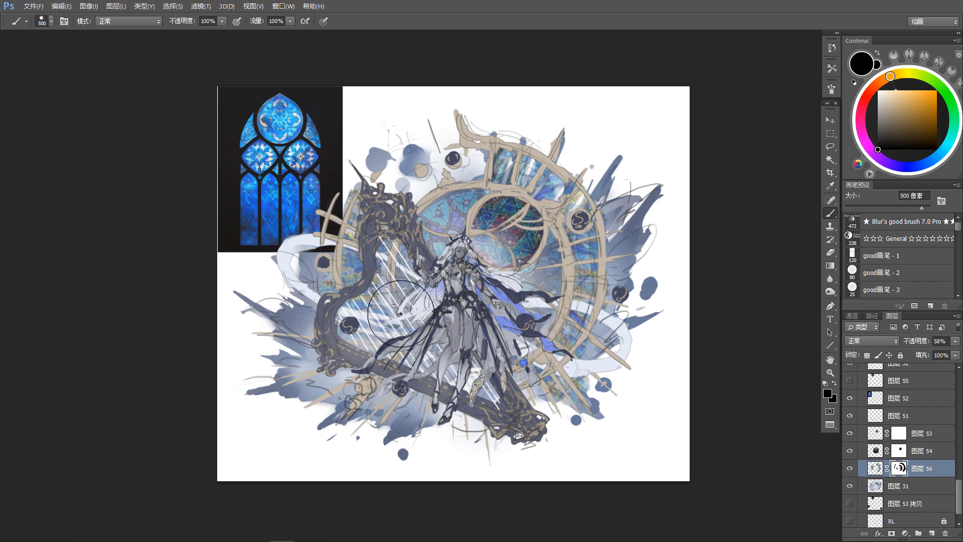
{"action": "left_click_drag", "start_coordinate": [419, 314], "coordinate": [421, 305]}
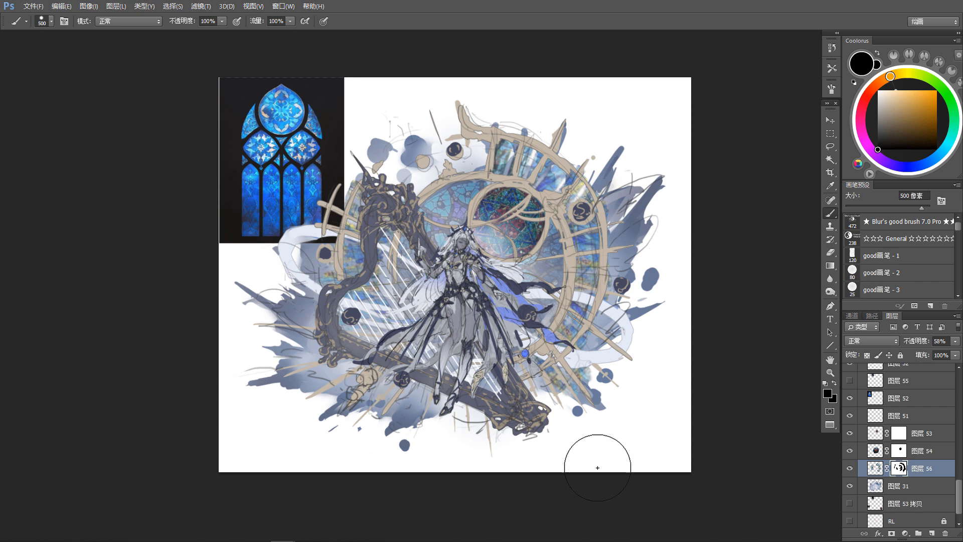
Step: Select the blue window reference image and move its layer 52 beneath layer 31
{"action": "key", "text": "v"}
{"action": "left_click", "coordinate": [323, 95]}
{"action": "left_click_drag", "start_coordinate": [915, 403], "coordinate": [928, 494]}
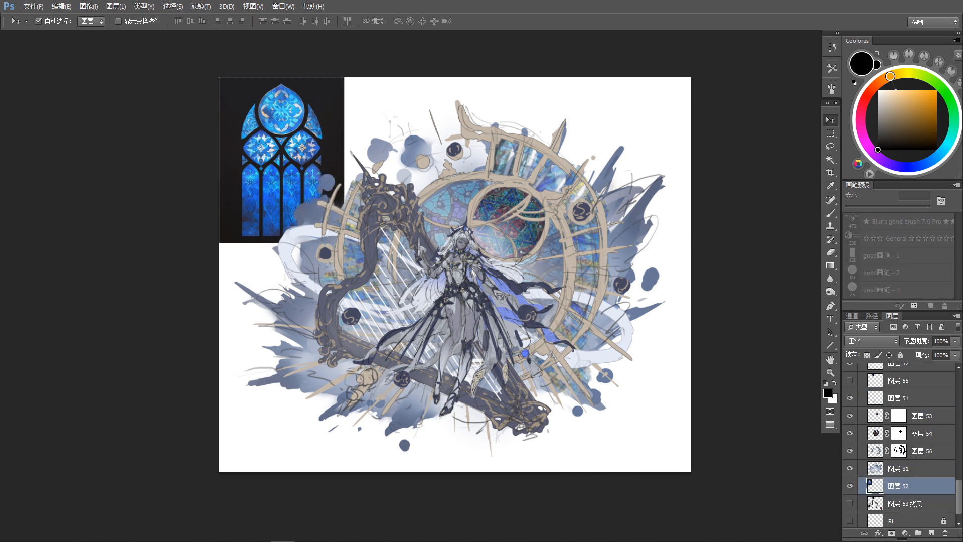
Step: Merge the window reference layer with layer 53 拷贝 and hide the merged layer
{"action": "left_click", "coordinate": [850, 503]}
{"action": "key", "text": "ctrl+e"}
{"action": "left_click", "coordinate": [849, 485]}
{"action": "left_click_drag", "start_coordinate": [615, 295], "coordinate": [611, 292]}
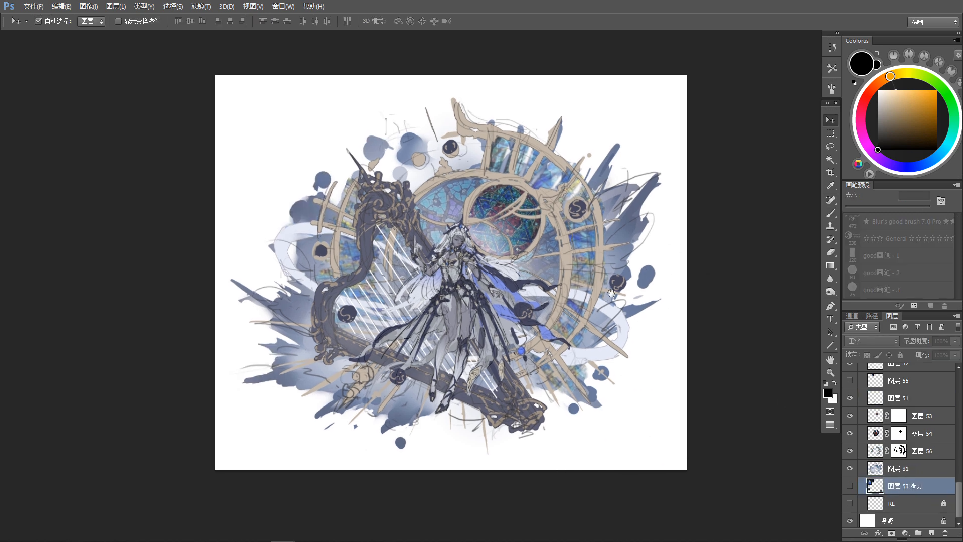
Step: Try lowering the BG layer's opacity to 75%
{"action": "left_click", "coordinate": [661, 363]}
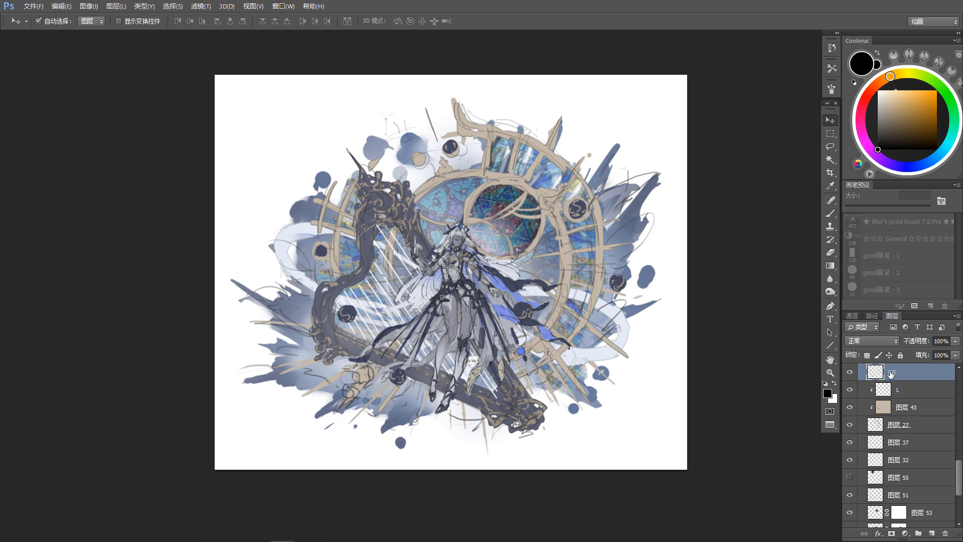
{"action": "left_click", "coordinate": [953, 354]}
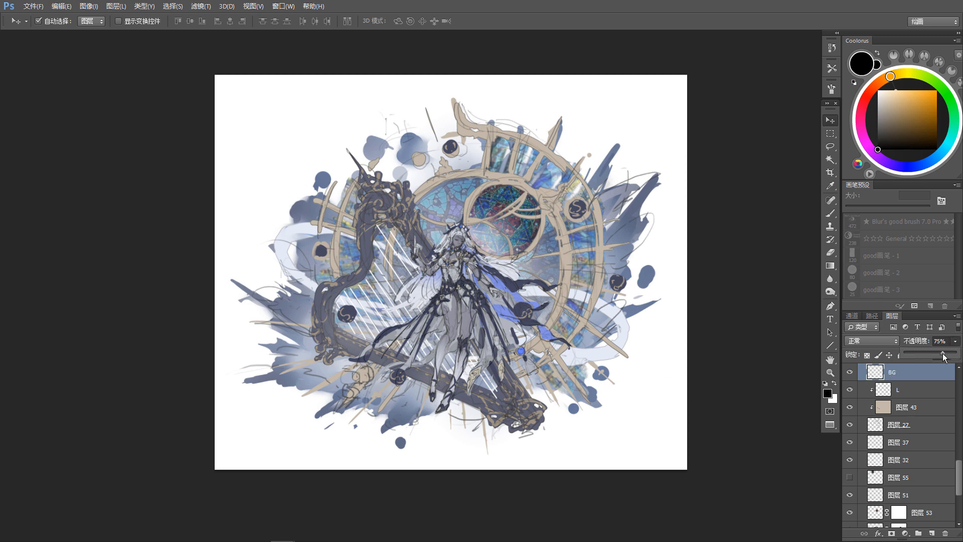
{"action": "left_click_drag", "start_coordinate": [944, 356], "coordinate": [955, 355]}
{"action": "left_click", "coordinate": [500, 201]}
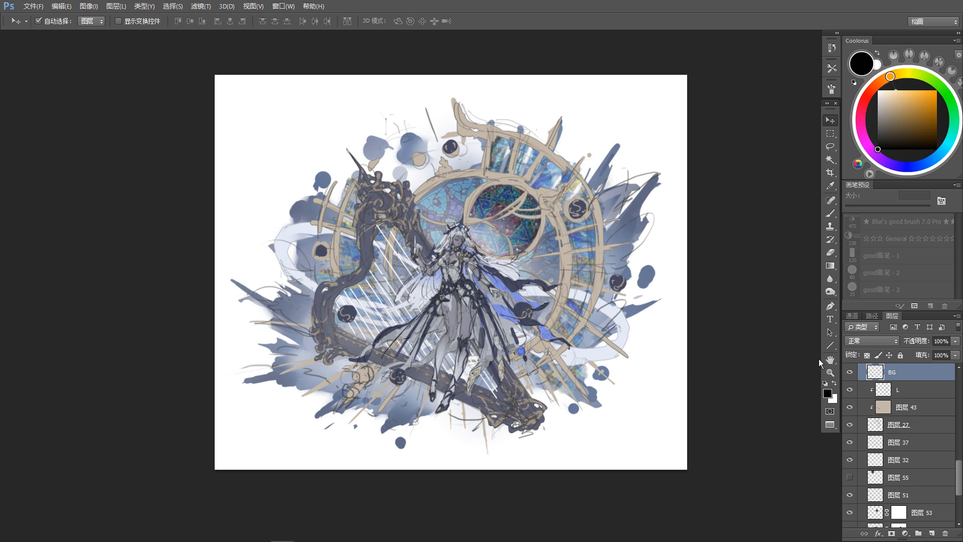
Step: Adjust layer 53's opacity, and set layer 54 to Overlay blending at about 32% opacity
{"action": "left_click", "coordinate": [534, 243]}
{"action": "left_click", "coordinate": [955, 340]}
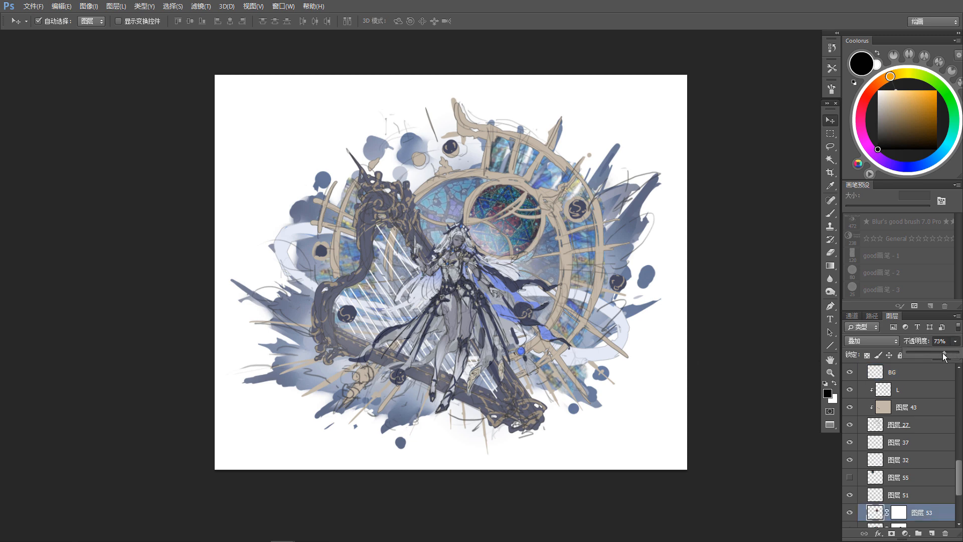
{"action": "left_click", "coordinate": [509, 260]}
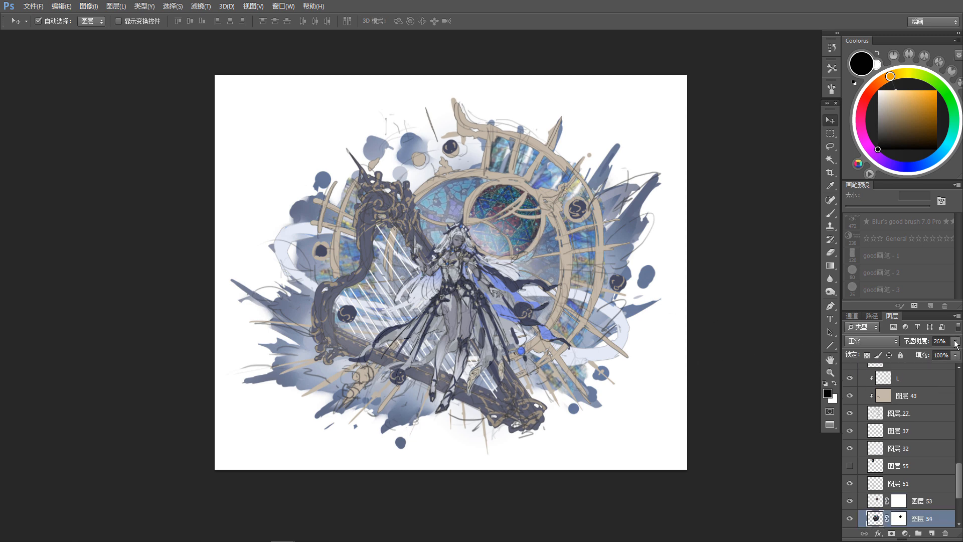
{"action": "left_click", "coordinate": [871, 340]}
{"action": "left_click", "coordinate": [868, 209]}
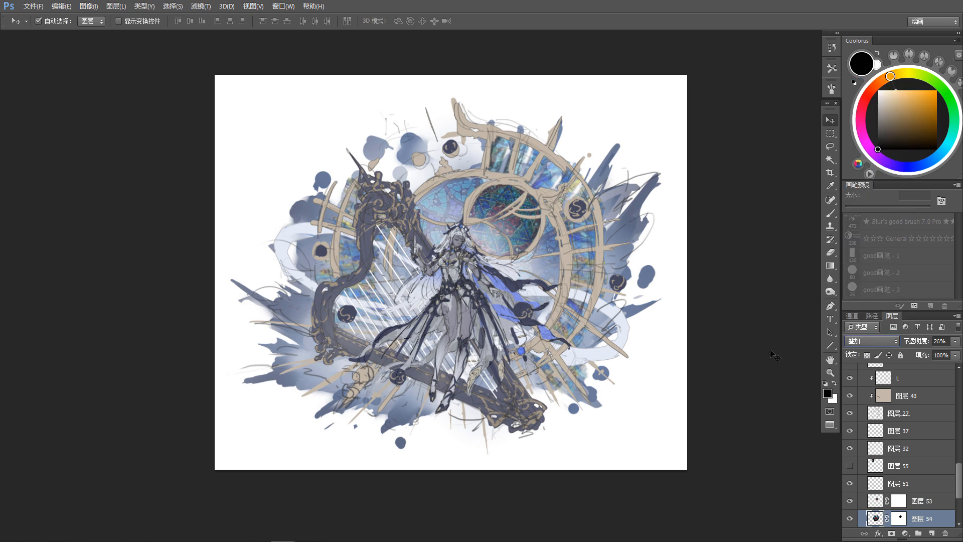
{"action": "left_click", "coordinate": [954, 342]}
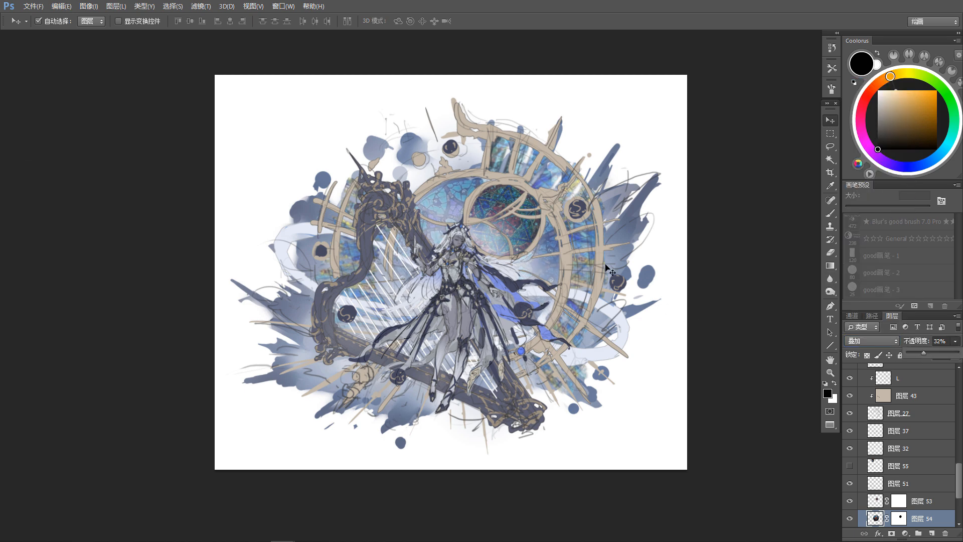
Step: Try Overlay blending on the rim glass layer 56, restore Normal mode and lower its opacity to 45%
{"action": "left_click", "coordinate": [584, 242]}
{"action": "left_click", "coordinate": [883, 342]}
{"action": "left_click", "coordinate": [863, 205]}
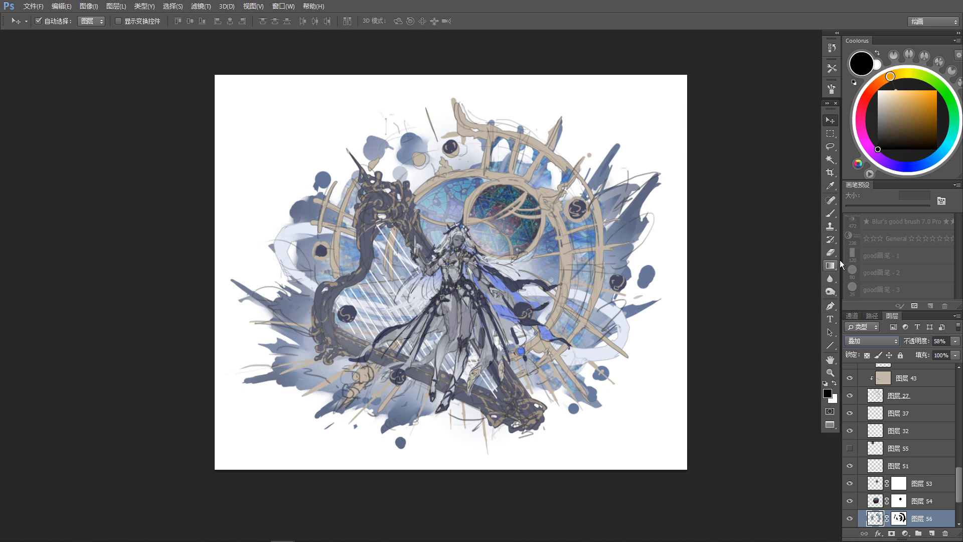
{"action": "left_click", "coordinate": [871, 340]}
{"action": "left_click", "coordinate": [873, 106]}
{"action": "left_click", "coordinate": [955, 342]}
{"action": "left_click_drag", "start_coordinate": [936, 355], "coordinate": [934, 355]}
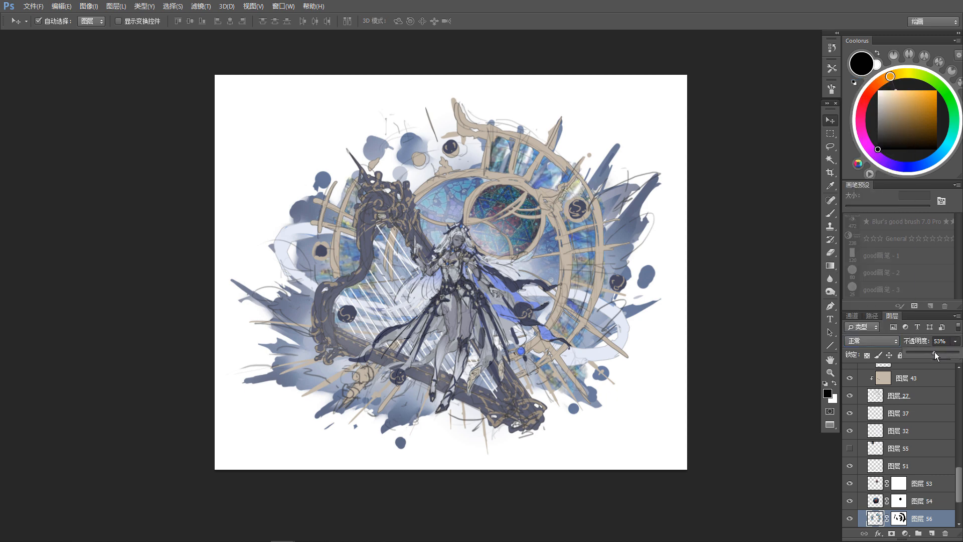
{"action": "scroll", "coordinate": [676, 382], "scroll_direction": "up", "scroll_amount": 1}
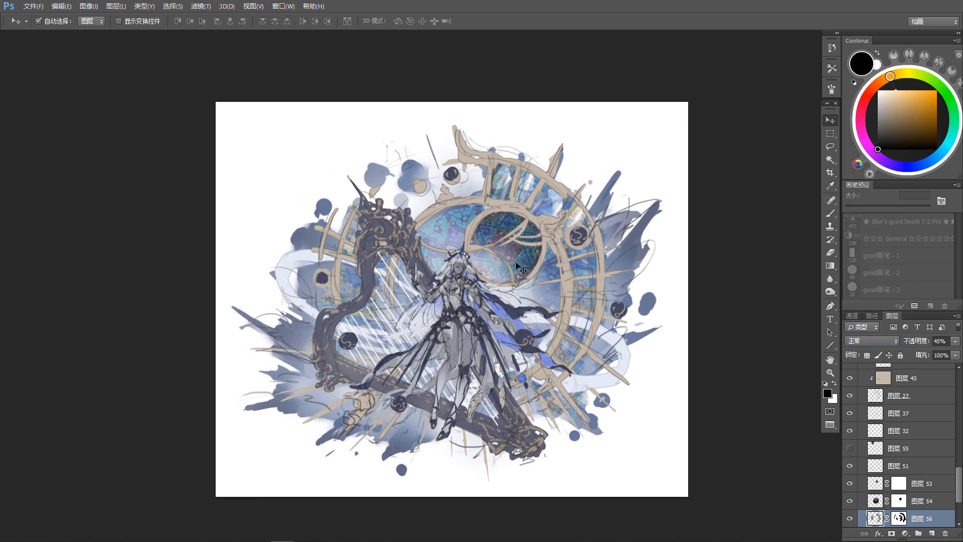
Step: Create a new layer clipped to the background splash layer 31
{"action": "left_click", "coordinate": [529, 271]}
{"action": "scroll", "coordinate": [672, 374], "scroll_direction": "down", "scroll_amount": 1}
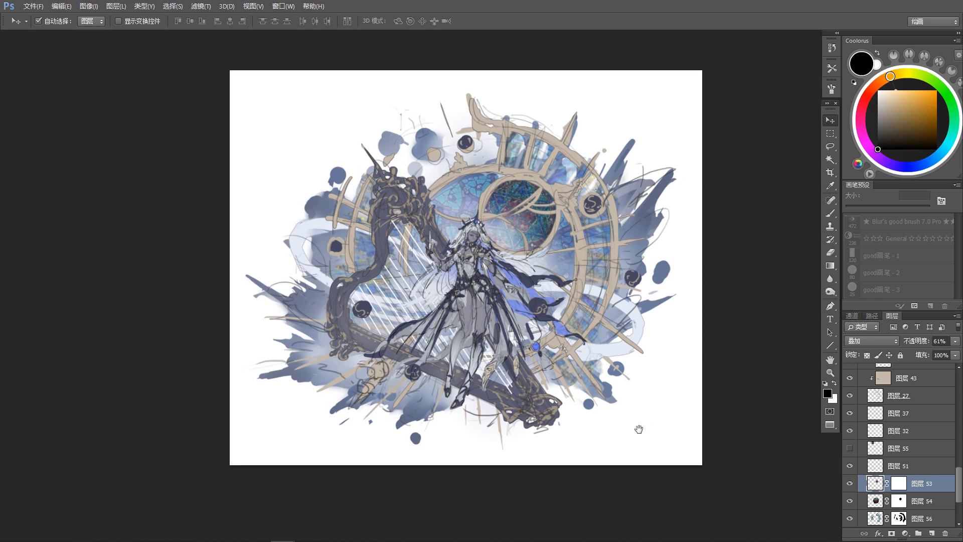
{"action": "left_click", "coordinate": [641, 206]}
{"action": "scroll", "coordinate": [939, 494], "scroll_direction": "down", "scroll_amount": 3}
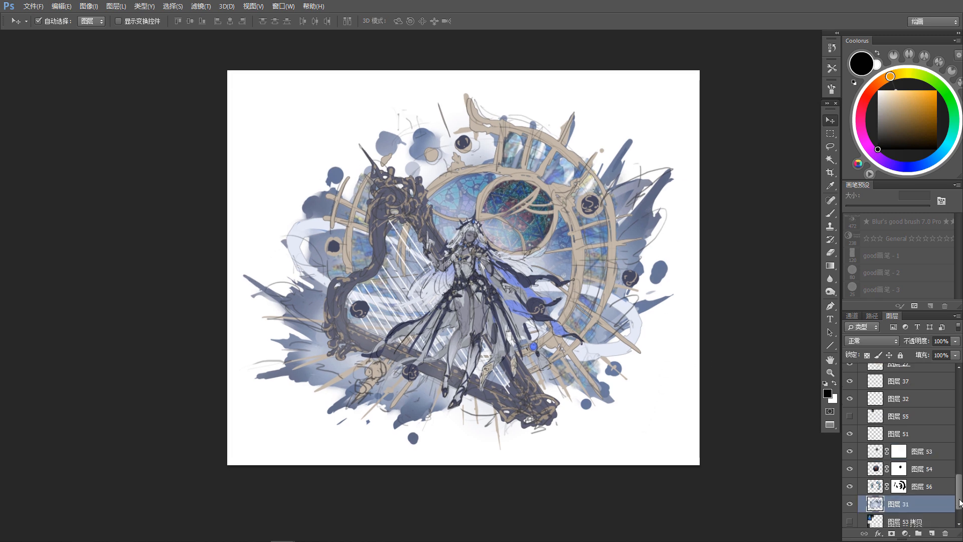
{"action": "left_click_drag", "start_coordinate": [665, 434], "coordinate": [657, 426]}
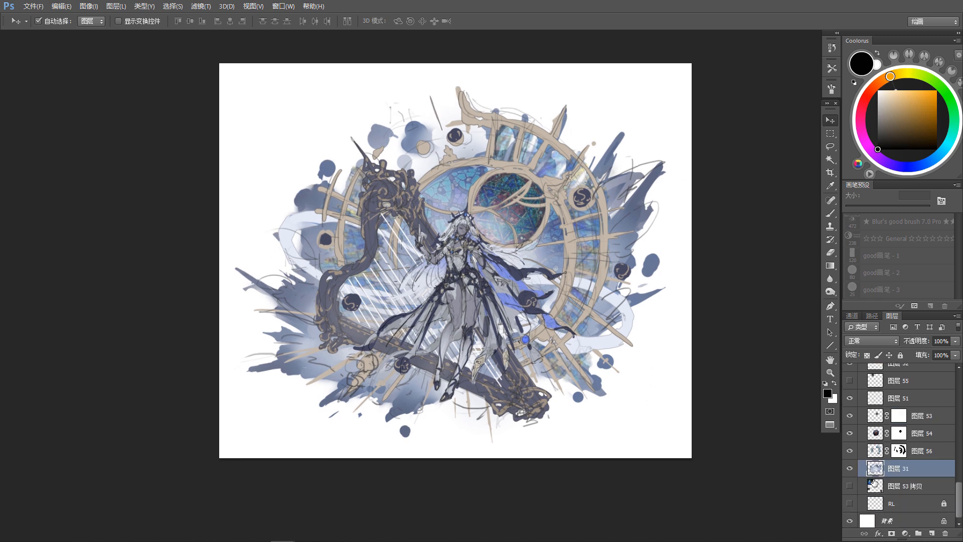
{"action": "left_click", "coordinate": [932, 533]}
{"action": "key", "text": "ctrl+alt+g"}
Step: Try Multiply and then set layer 57 to Overlay blending, and choose a muted dark blue for the Gradient tool
{"action": "left_click", "coordinate": [871, 341]}
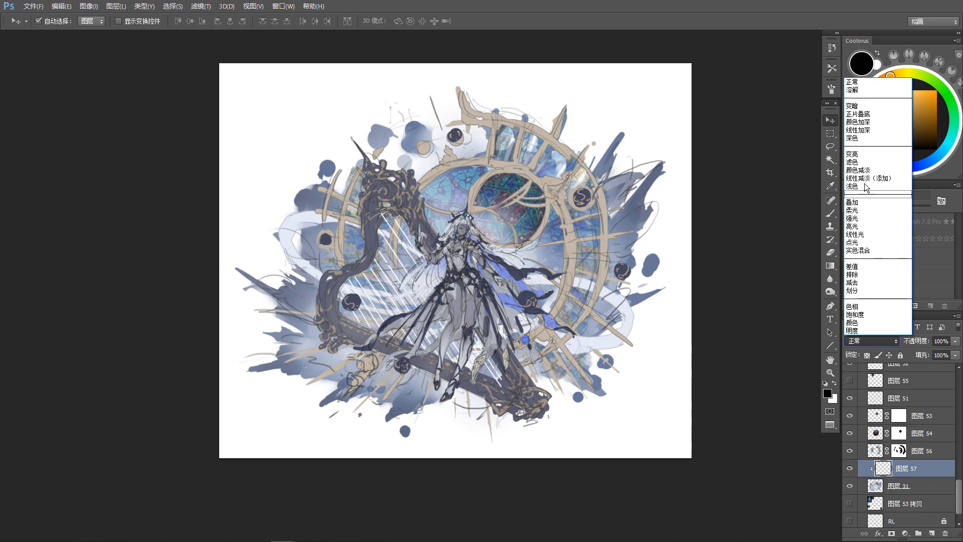
{"action": "left_click", "coordinate": [873, 111]}
{"action": "key", "text": "b"}
{"action": "left_click", "coordinate": [638, 198], "text": "alt"}
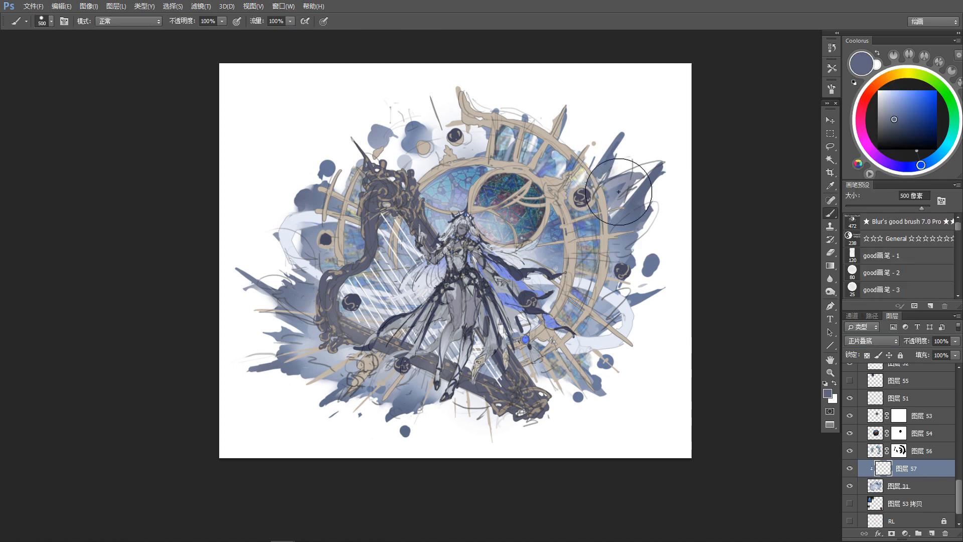
{"action": "left_click", "coordinate": [526, 273], "text": "alt"}
{"action": "left_click", "coordinate": [871, 340]}
{"action": "left_click", "coordinate": [872, 201]}
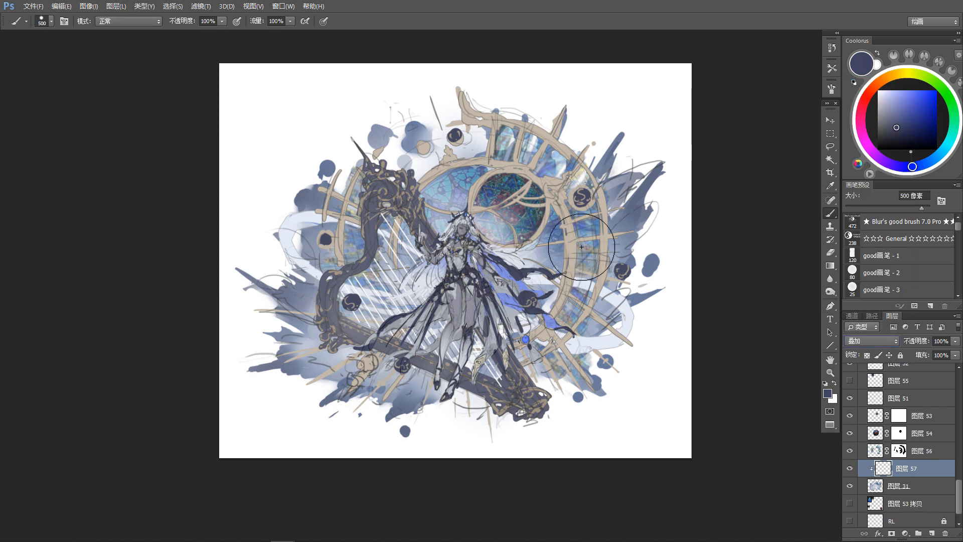
{"action": "left_click_drag", "start_coordinate": [897, 129], "coordinate": [873, 128]}
{"action": "key", "text": "g"}
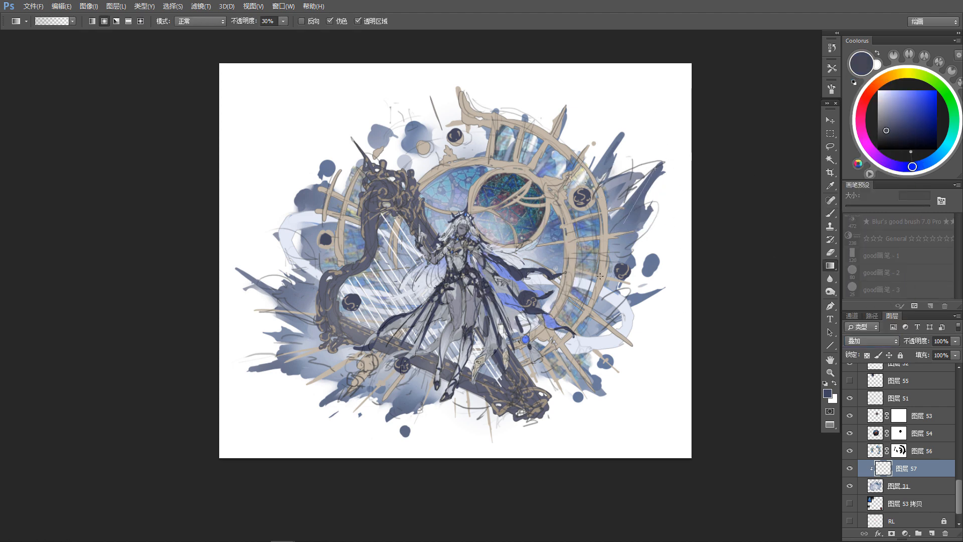
Step: Darken the outer ends of the splash with several short dark blue radial gradients at 30% opacity on layer 57
{"action": "left_click_drag", "start_coordinate": [311, 311], "coordinate": [311, 311]}
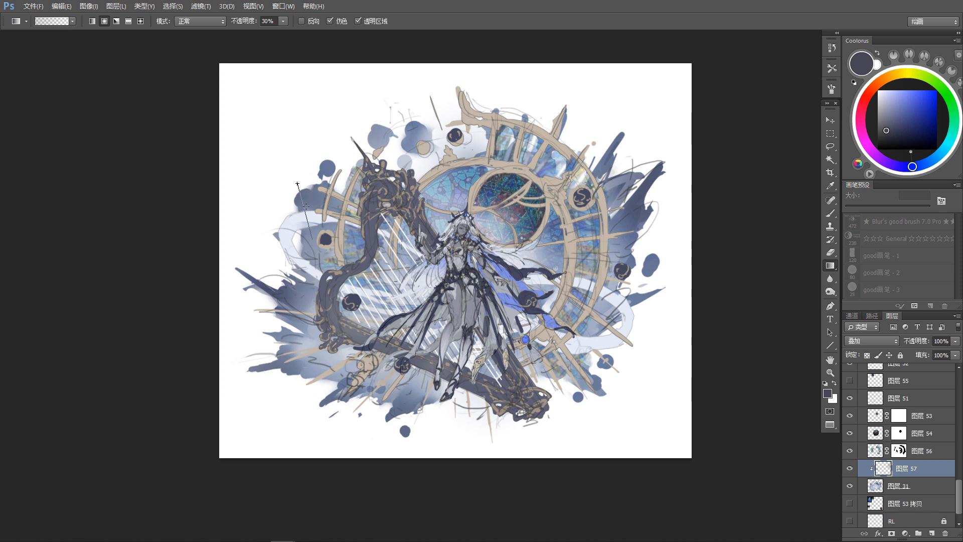
{"action": "left_click_drag", "start_coordinate": [331, 413], "coordinate": [357, 377]}
{"action": "left_click_drag", "start_coordinate": [374, 412], "coordinate": [409, 391]}
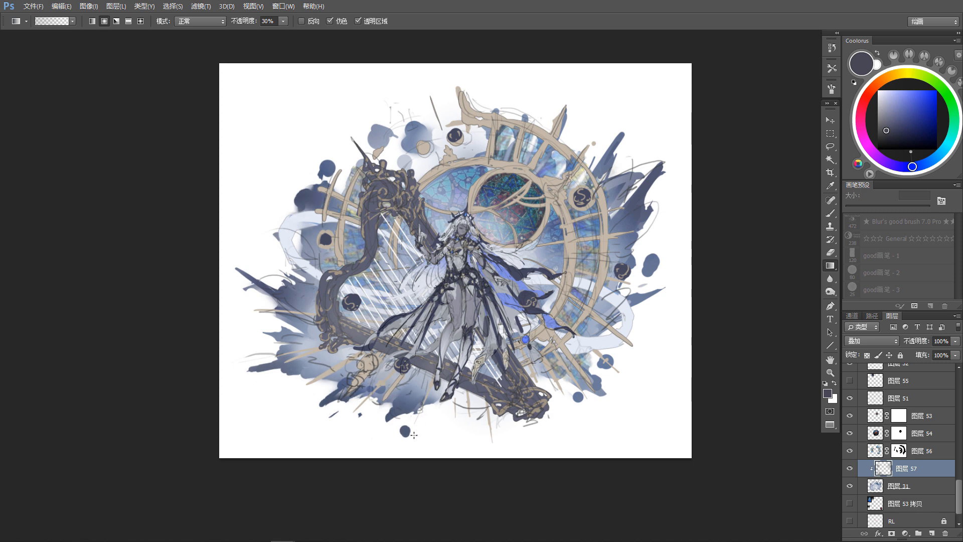
{"action": "left_click_drag", "start_coordinate": [414, 435], "coordinate": [414, 389]}
{"action": "left_click_drag", "start_coordinate": [625, 309], "coordinate": [624, 349]}
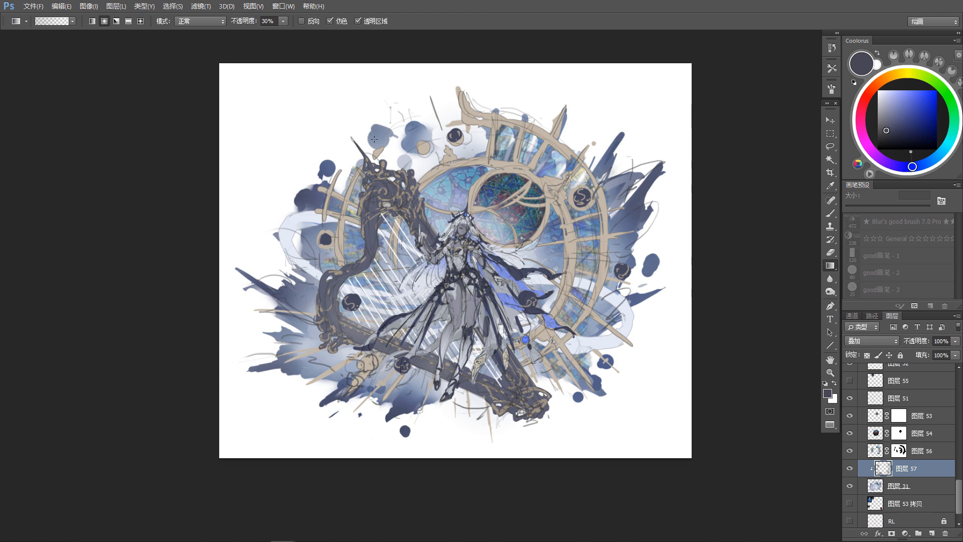
{"action": "left_click_drag", "start_coordinate": [319, 388], "coordinate": [385, 348]}
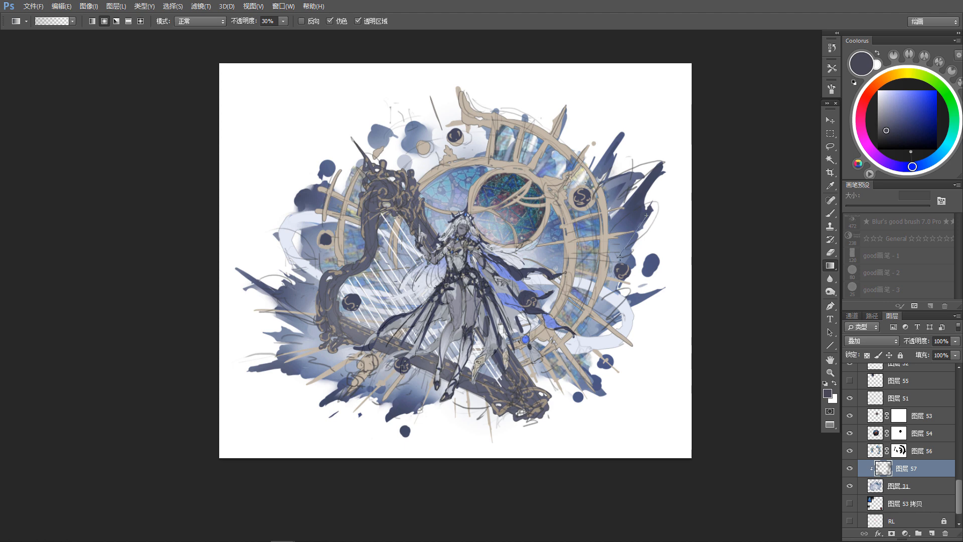
Step: Choose a pale greyish blue foreground color and lower the gradient opacity to 20%
{"action": "left_click", "coordinate": [941, 155]}
{"action": "left_click", "coordinate": [891, 103]}
{"action": "left_click", "coordinate": [886, 104]}
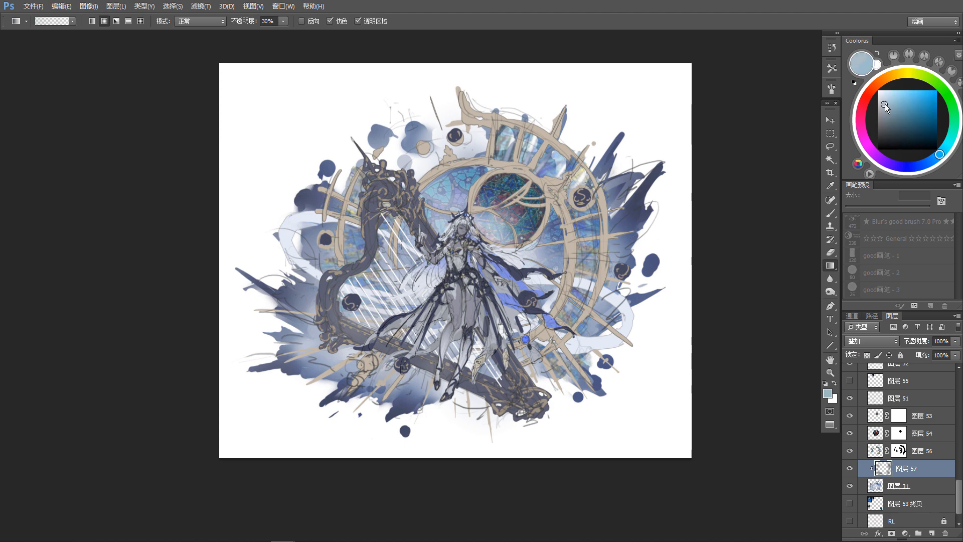
{"action": "left_click", "coordinate": [923, 165]}
{"action": "left_click", "coordinate": [887, 96]}
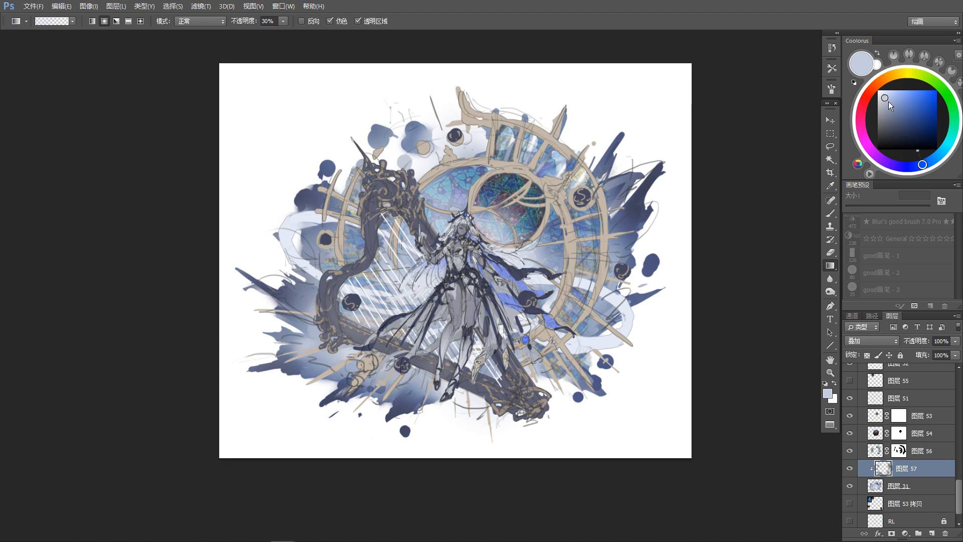
{"action": "left_click", "coordinate": [887, 105]}
{"action": "left_click", "coordinate": [936, 157]}
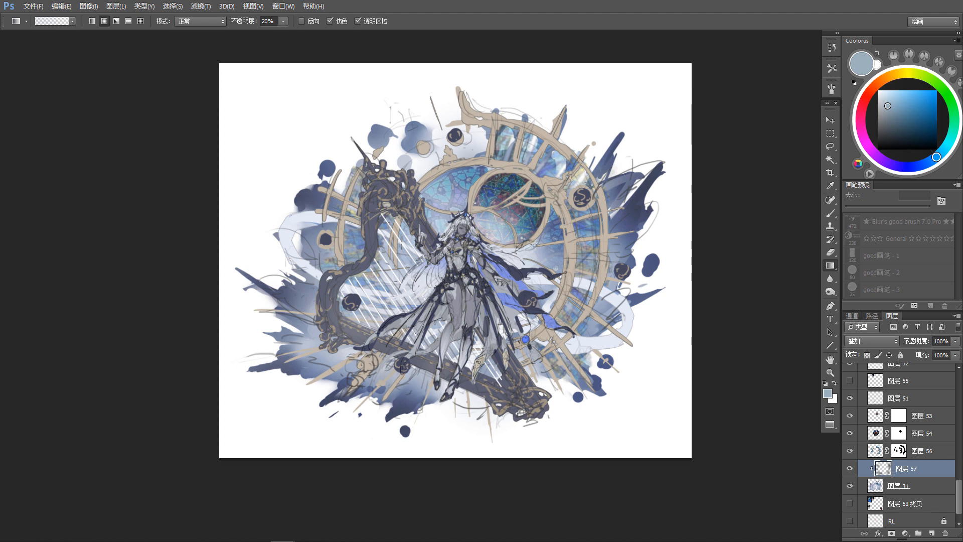
Step: Change the blending mode of the pale ribbon layer 32 to Overlay
{"action": "left_click_drag", "start_coordinate": [548, 340], "coordinate": [546, 335]}
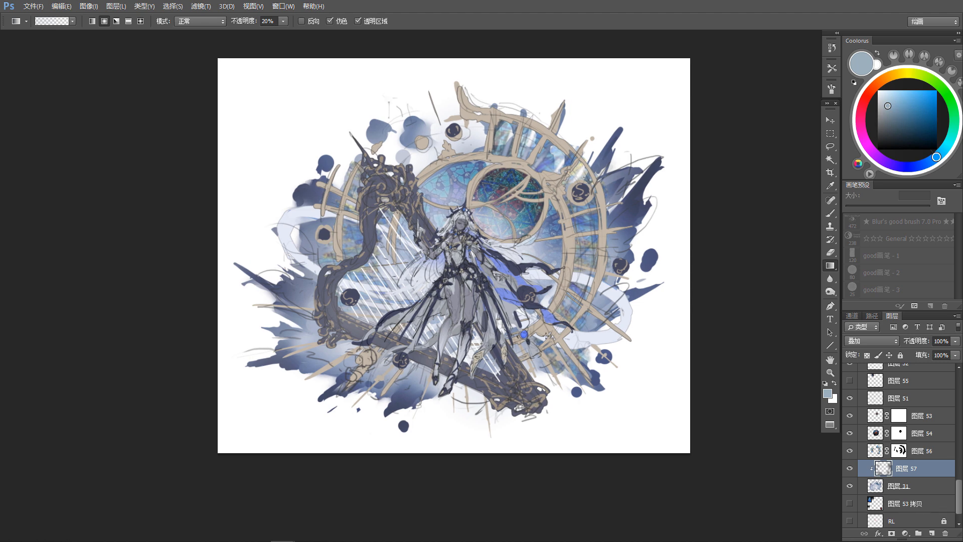
{"action": "left_click_drag", "start_coordinate": [533, 397], "coordinate": [536, 387]}
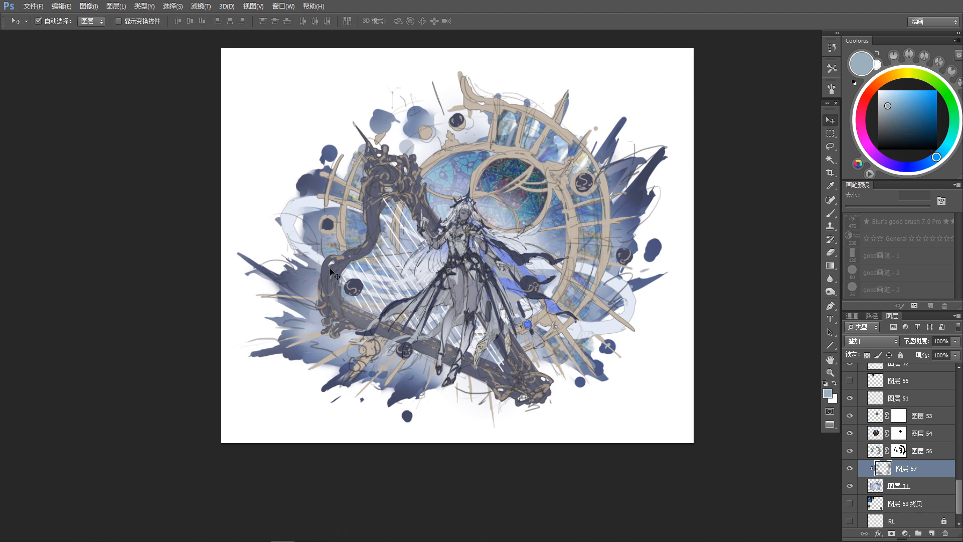
{"action": "key", "text": "v"}
{"action": "left_click", "coordinate": [855, 366]}
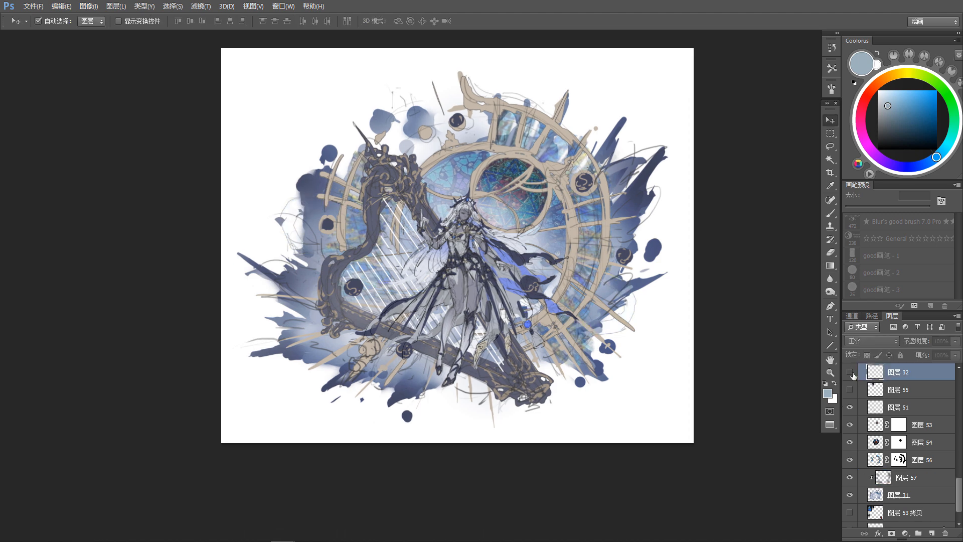
{"action": "left_click", "coordinate": [878, 341]}
{"action": "left_click", "coordinate": [862, 195]}
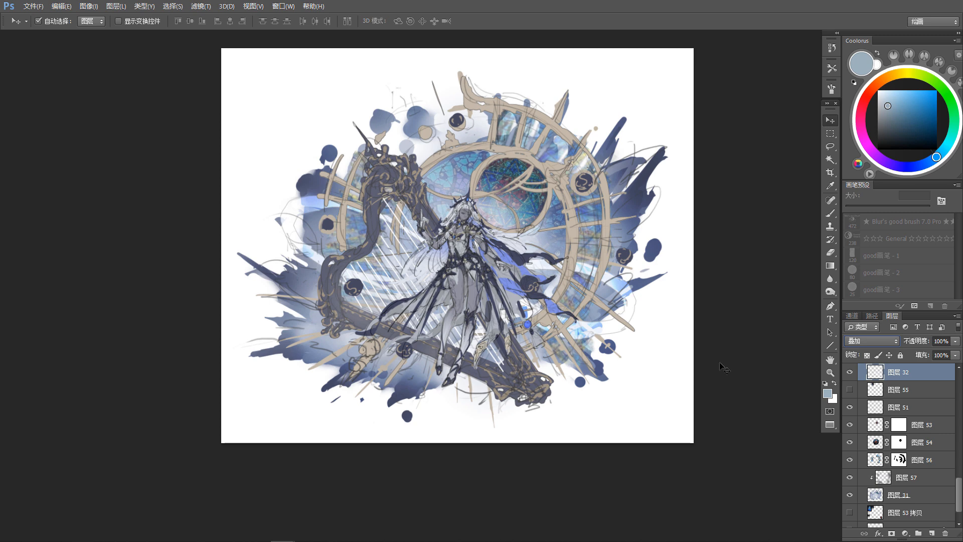
{"action": "left_click_drag", "start_coordinate": [639, 392], "coordinate": [641, 394]}
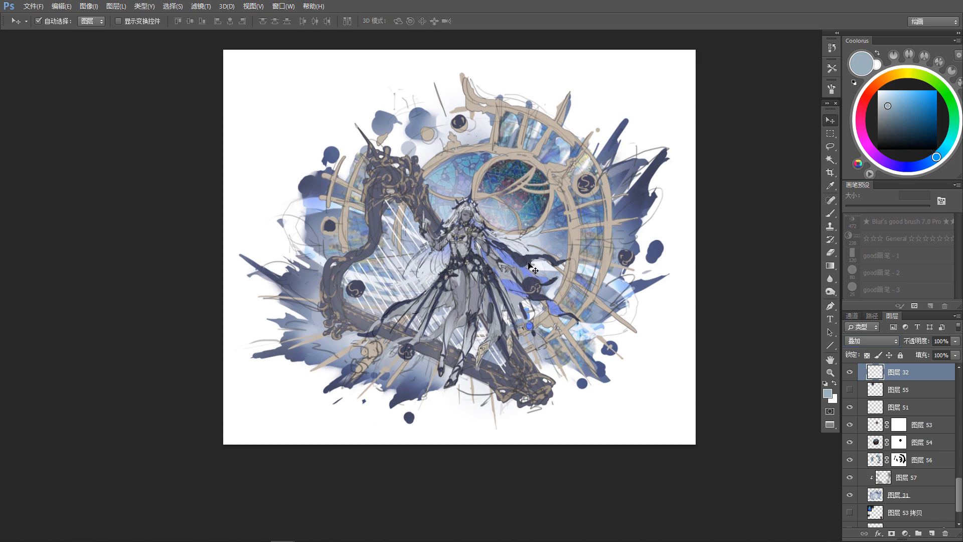
Step: Select the BG line art layer from the canvas and hide it
{"action": "left_click", "coordinate": [524, 260]}
{"action": "mouse_move", "coordinate": [582, 363]}
{"action": "left_mouse_down"}
{"action": "mouse_move", "coordinate": [586, 371]}
{"action": "mouse_move", "coordinate": [566, 353]}
{"action": "left_mouse_up"}
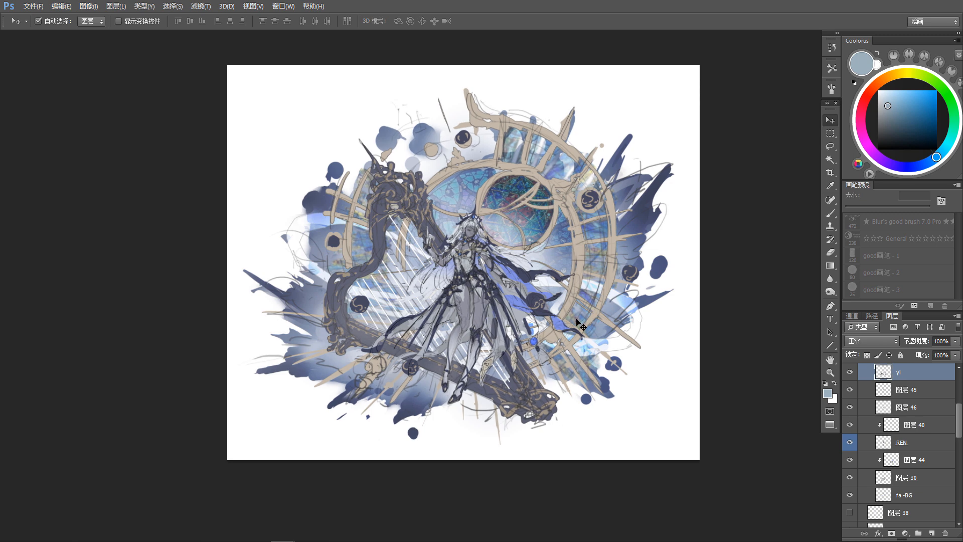
{"action": "scroll", "coordinate": [608, 301], "scroll_direction": "down", "scroll_amount": 2}
{"action": "scroll", "coordinate": [604, 349], "scroll_direction": "down", "scroll_amount": 2}
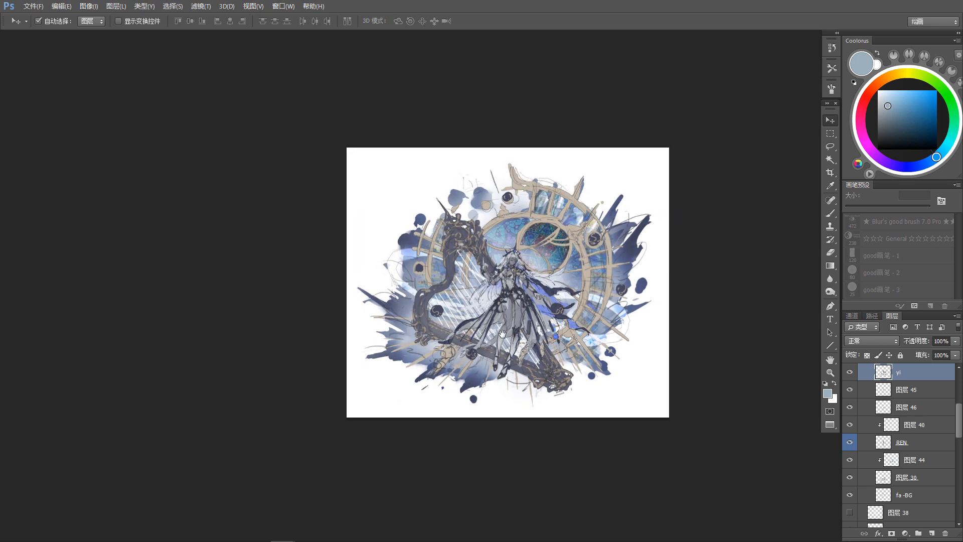
{"action": "left_click_drag", "start_coordinate": [616, 345], "coordinate": [589, 321]}
{"action": "scroll", "coordinate": [589, 321], "scroll_direction": "up", "scroll_amount": 2}
{"action": "left_click", "coordinate": [631, 215]}
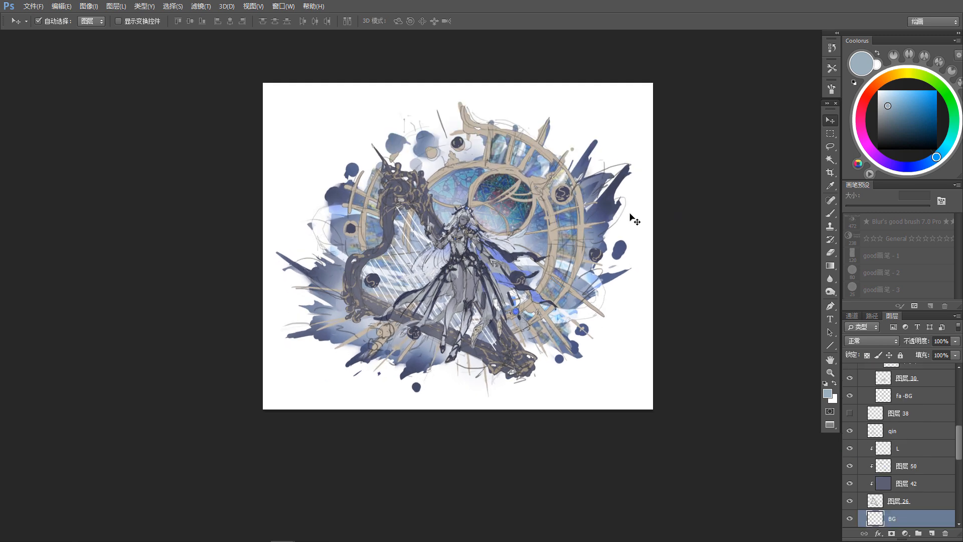
{"action": "left_click", "coordinate": [852, 519]}
{"action": "scroll", "coordinate": [437, 251], "scroll_direction": "up", "scroll_amount": 2}
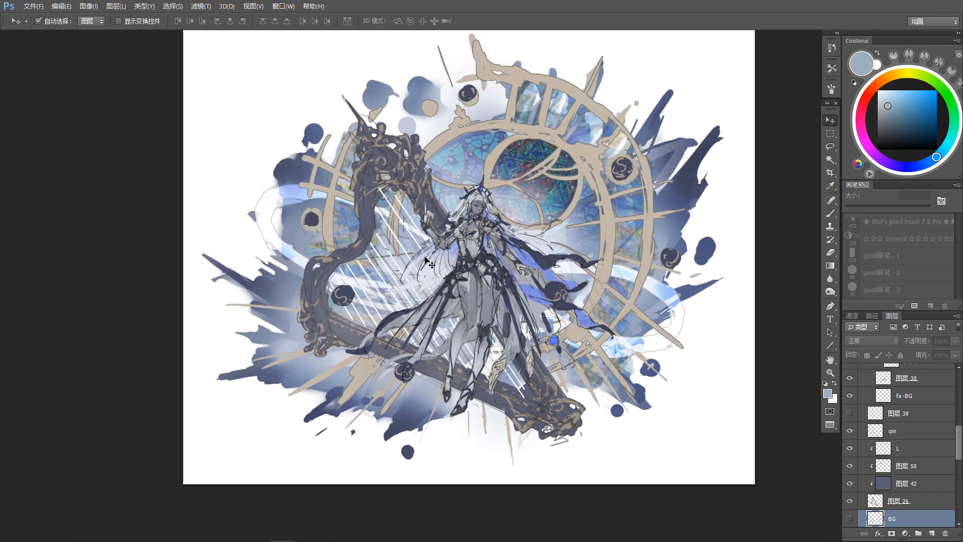
Step: Toggle the visibility of the qin layer to compare the harp with and without it
{"action": "left_click", "coordinate": [474, 357]}
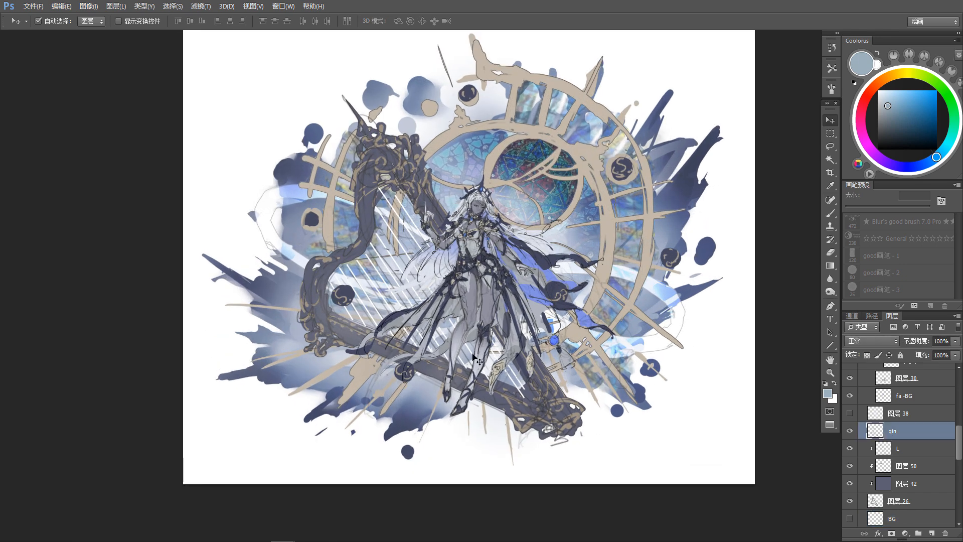
{"action": "left_click", "coordinate": [852, 437]}
{"action": "left_click", "coordinate": [853, 438]}
{"action": "left_click", "coordinate": [852, 437]}
{"action": "scroll", "coordinate": [414, 286], "scroll_direction": "up", "scroll_amount": 3}
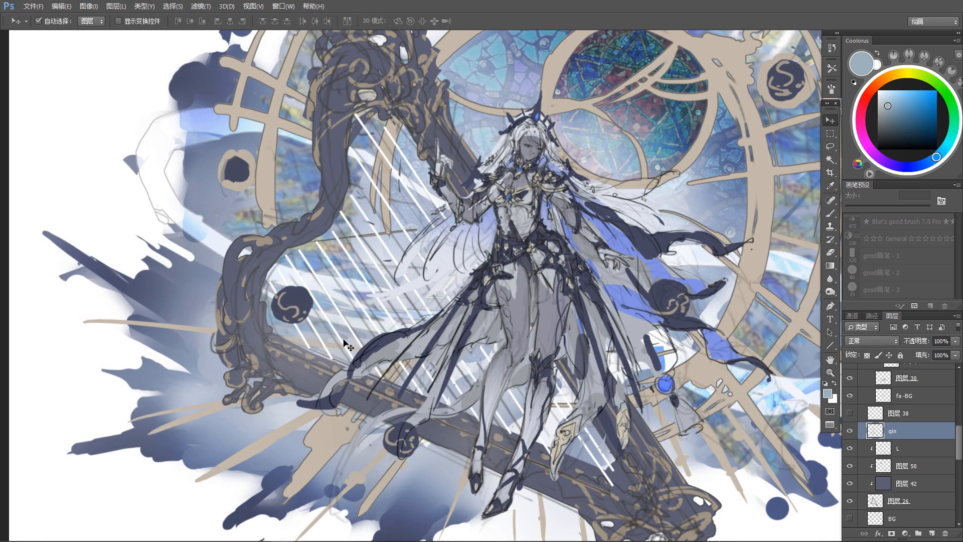
Step: Try selecting the white harp string areas with Color Range at fuzziness 102, and clear the selection
{"action": "left_click", "coordinate": [173, 6]}
{"action": "left_click", "coordinate": [251, 113]}
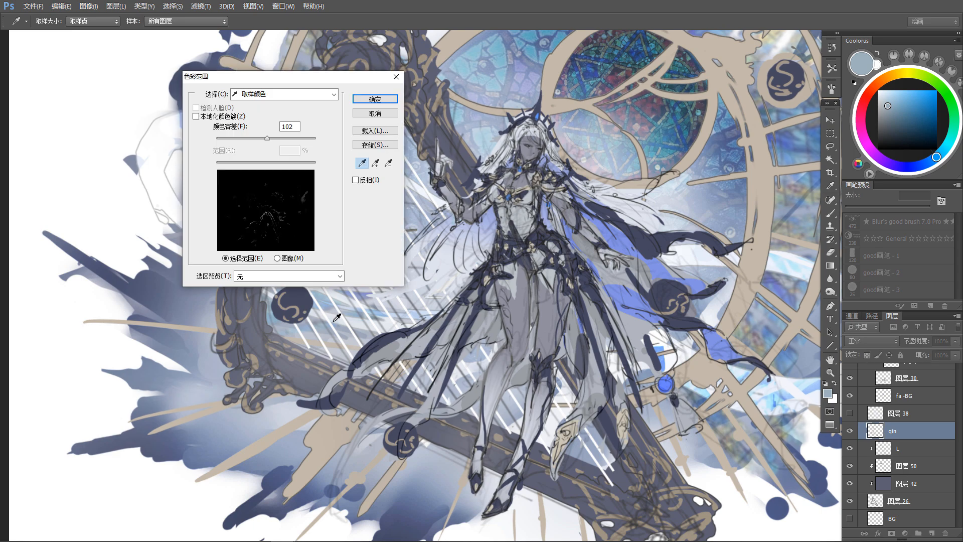
{"action": "left_click", "coordinate": [335, 323]}
{"action": "left_click", "coordinate": [377, 100]}
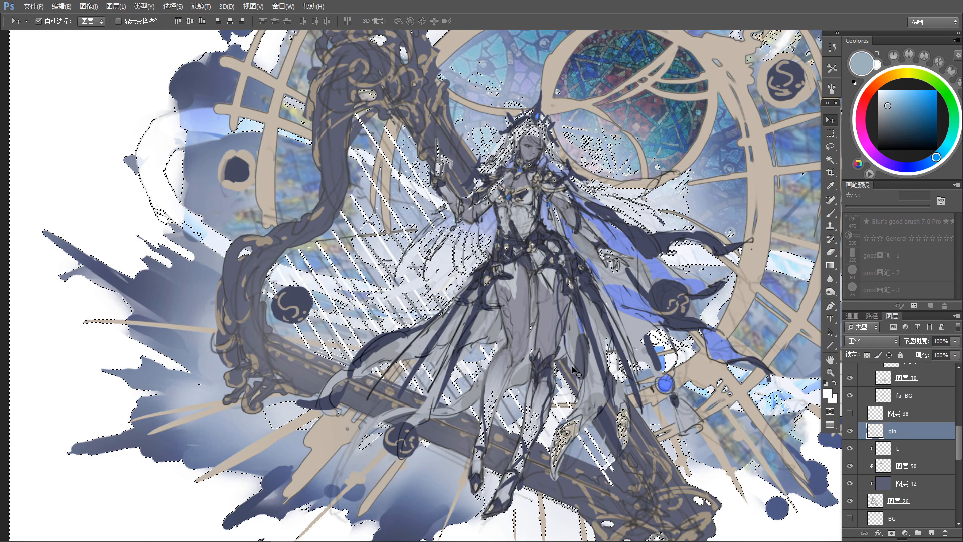
{"action": "key", "text": "ctrl+d"}
Step: Fill the harp's clipped color layer 42 with the dark blue-violet sampled from the figure's flowing cloth
{"action": "scroll", "coordinate": [576, 371], "scroll_direction": "down", "scroll_amount": 4}
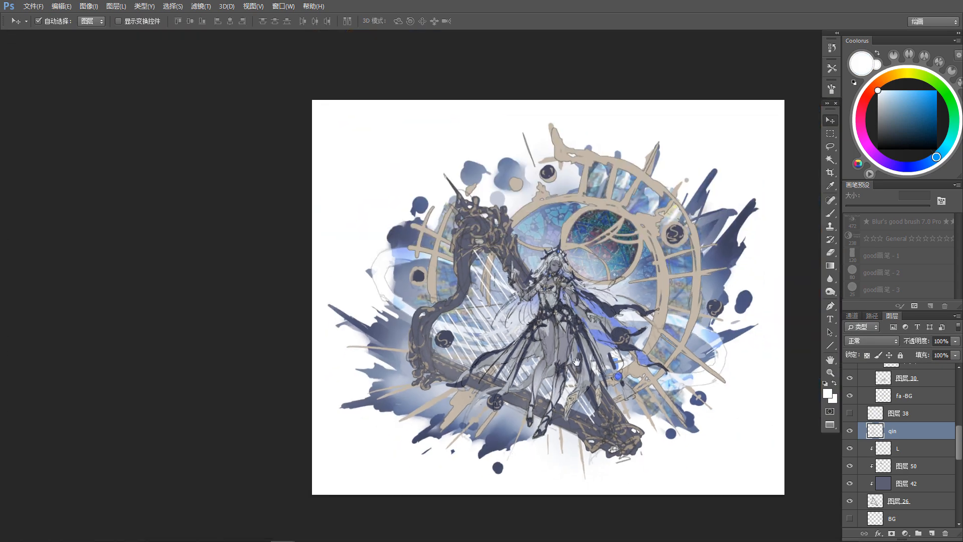
{"action": "left_click_drag", "start_coordinate": [576, 371], "coordinate": [503, 375]}
{"action": "scroll", "coordinate": [553, 372], "scroll_direction": "down", "scroll_amount": 1}
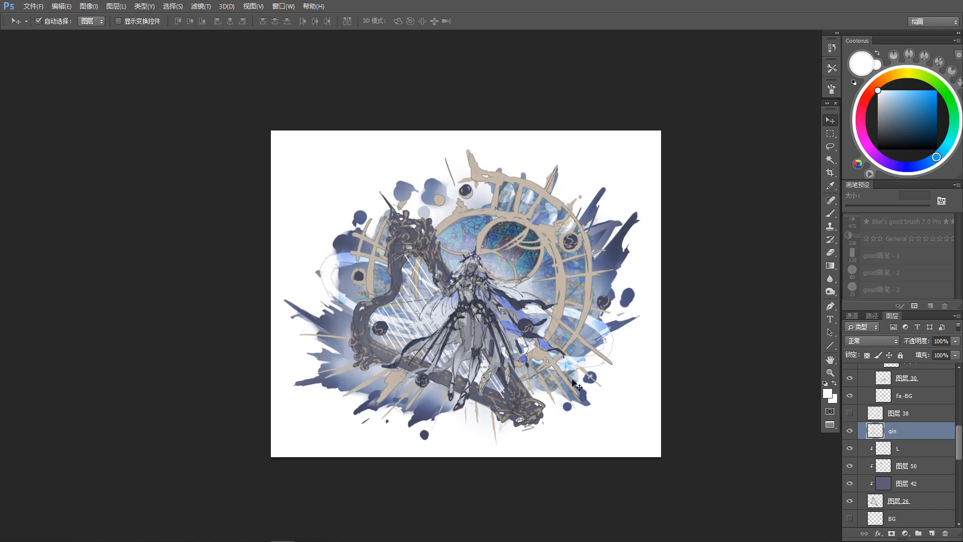
{"action": "scroll", "coordinate": [577, 391], "scroll_direction": "down", "scroll_amount": 1}
{"action": "scroll", "coordinate": [527, 371], "scroll_direction": "up", "scroll_amount": 2}
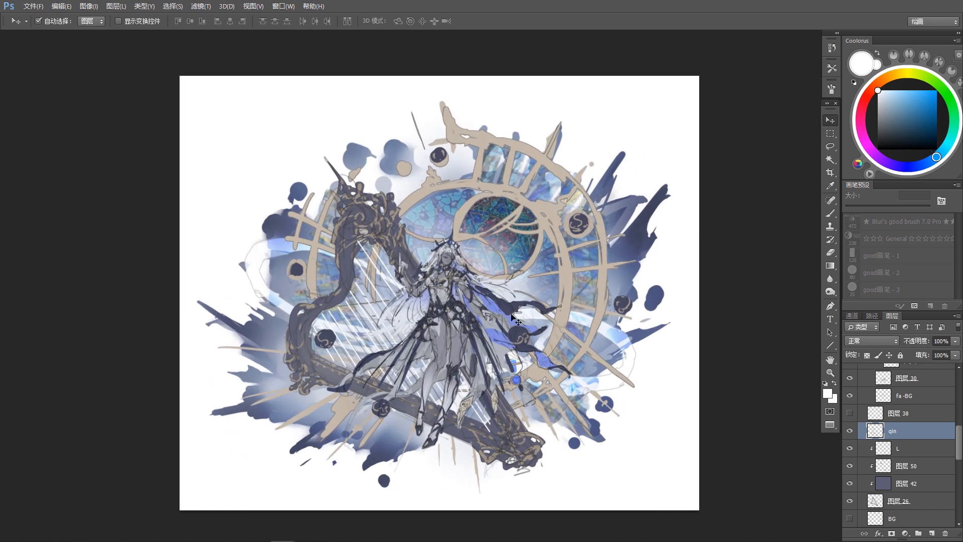
{"action": "left_click", "coordinate": [353, 256]}
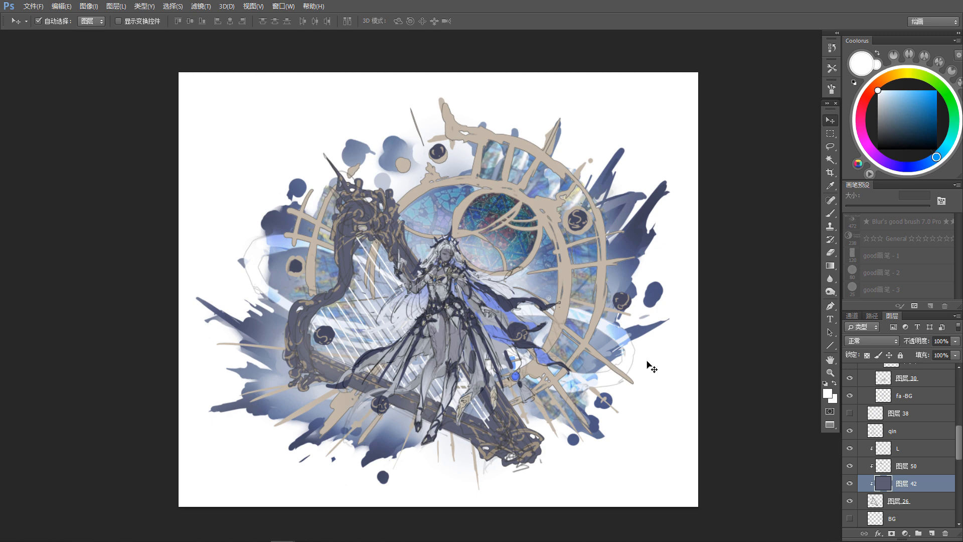
{"action": "key", "text": "ctrl+u"}
{"action": "left_click", "coordinate": [894, 351]}
{"action": "key", "text": "b"}
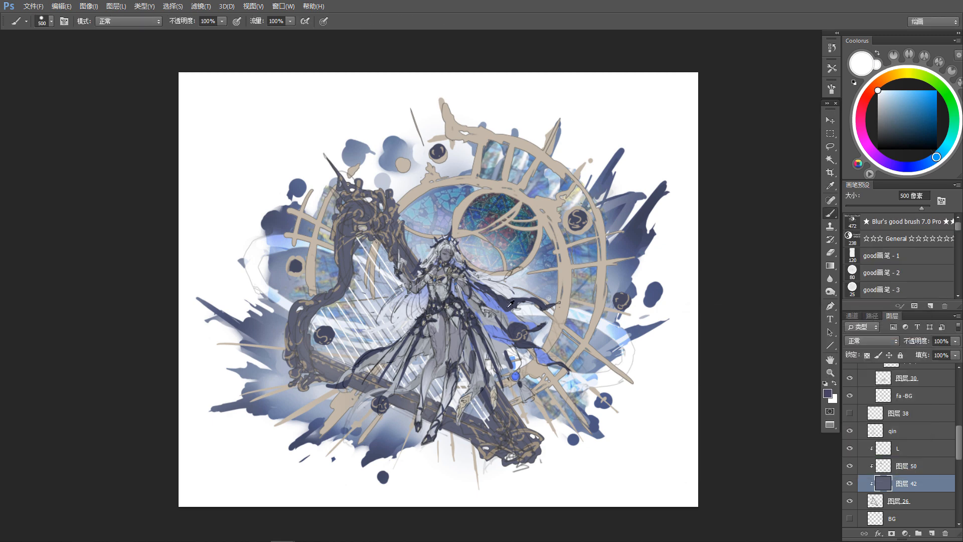
{"action": "left_click", "coordinate": [508, 307], "text": "alt"}
{"action": "key", "text": "alt+BackSpace"}
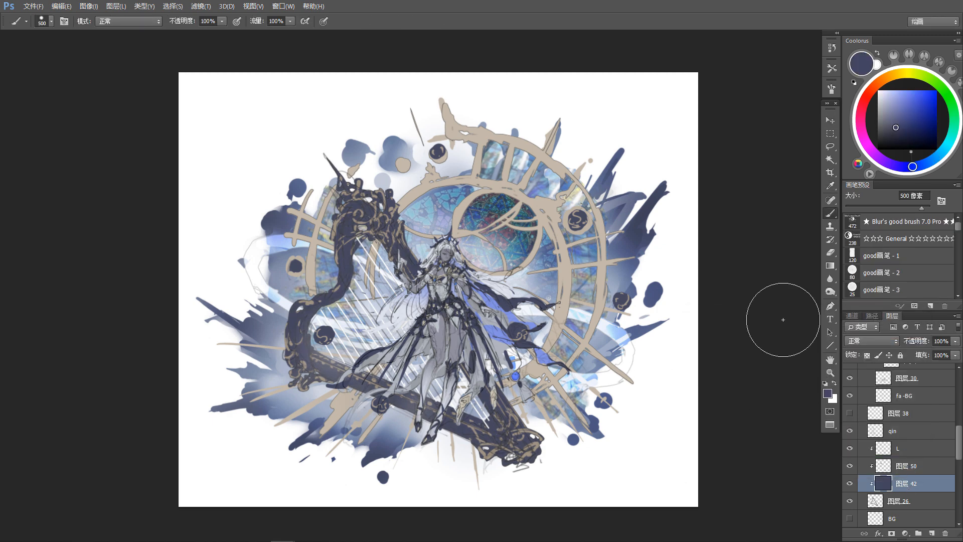
{"action": "key", "text": "ctrl+minus"}
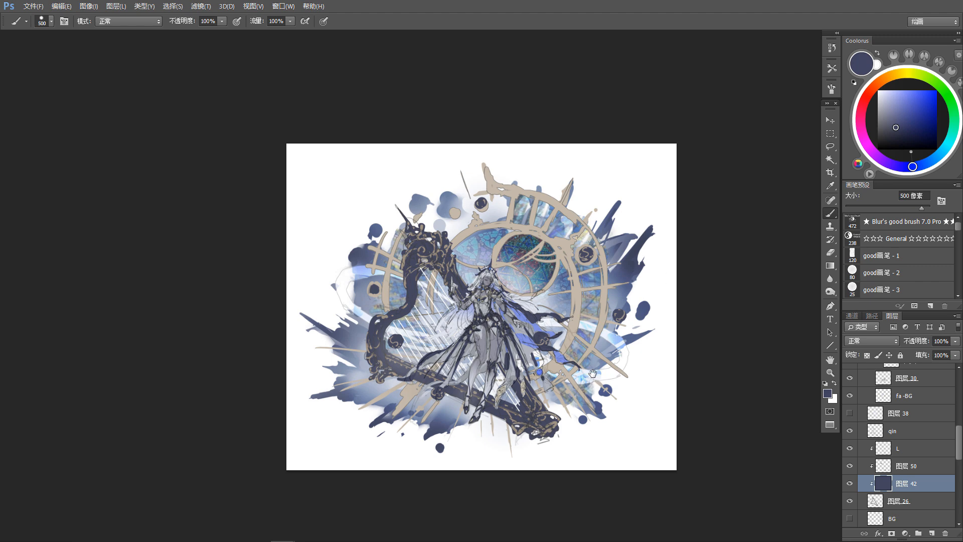
{"action": "scroll", "coordinate": [592, 377], "scroll_direction": "up", "scroll_amount": 1}
{"action": "key", "text": "v"}
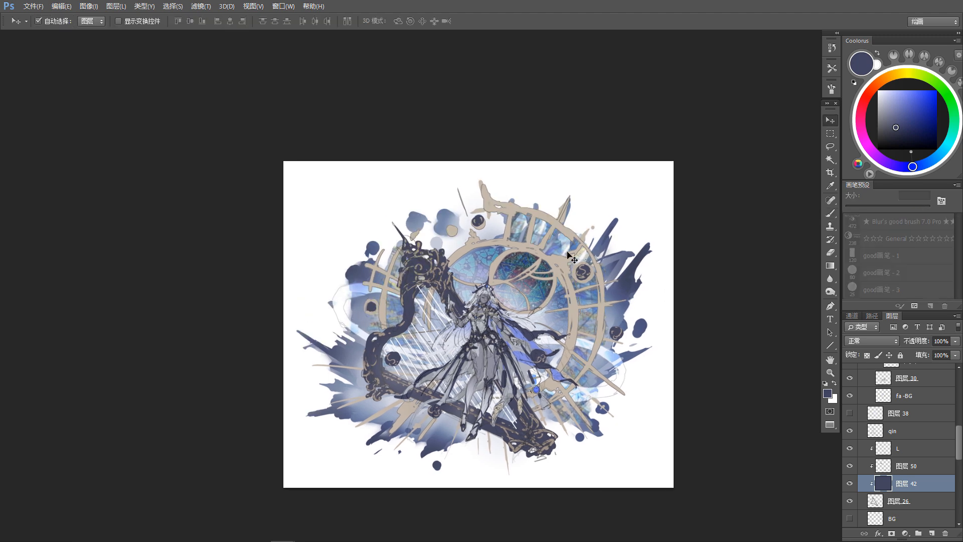
Step: Add a new layer clipped to the blue splash base layer, beneath layer 57, and sample a dark blue-violet from the harp
{"action": "left_click", "coordinate": [539, 260]}
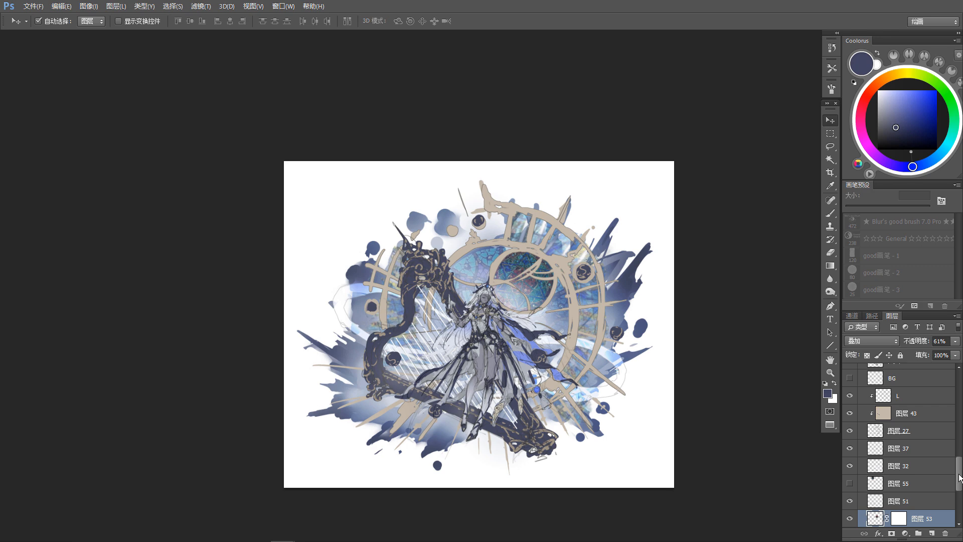
{"action": "left_click_drag", "start_coordinate": [958, 477], "coordinate": [958, 501]}
{"action": "left_click", "coordinate": [903, 484]}
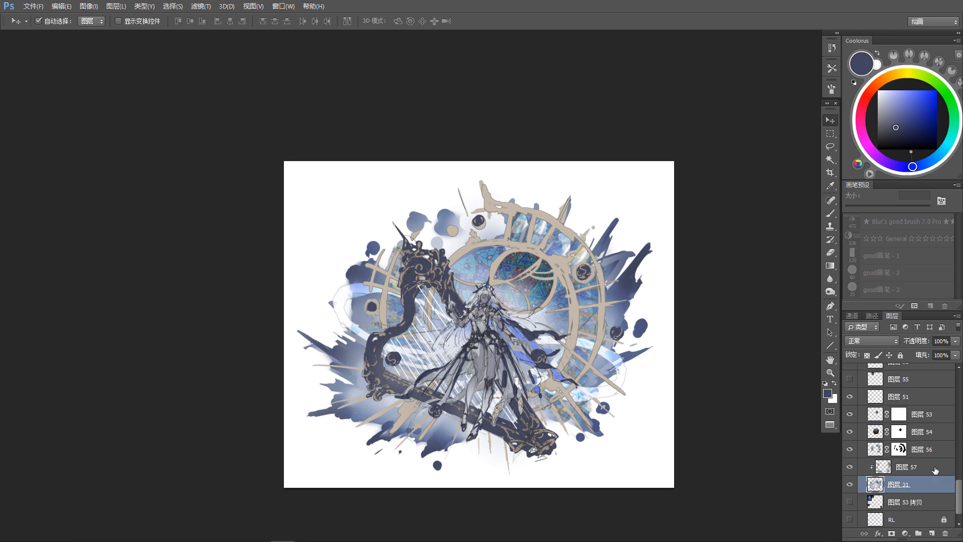
{"action": "left_click", "coordinate": [931, 533]}
{"action": "key", "text": "b"}
{"action": "left_click", "coordinate": [421, 306], "text": "alt"}
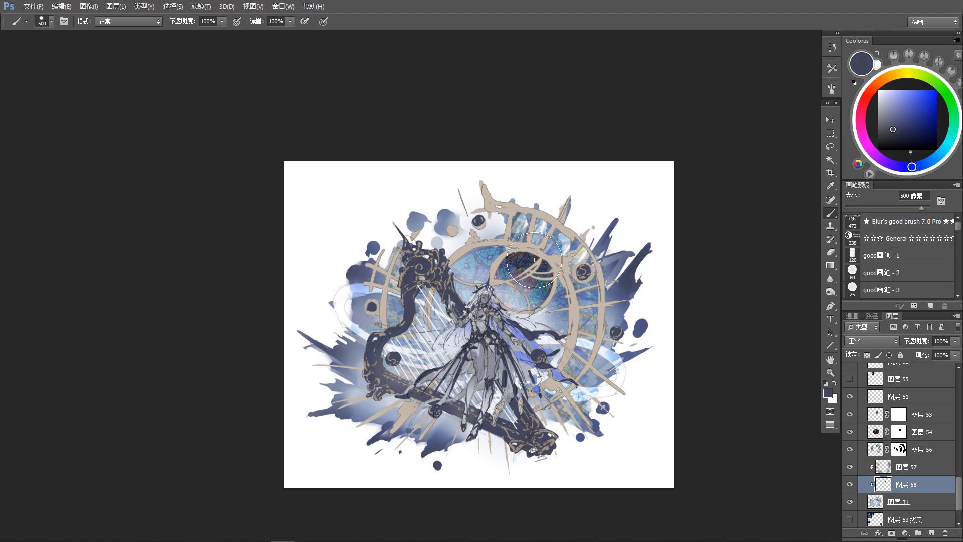
Step: Paint dark blue-violet shading behind the round stained-glass window with the 500 px brush and smudge its edges at 90% strength
{"action": "key", "text": "r"}
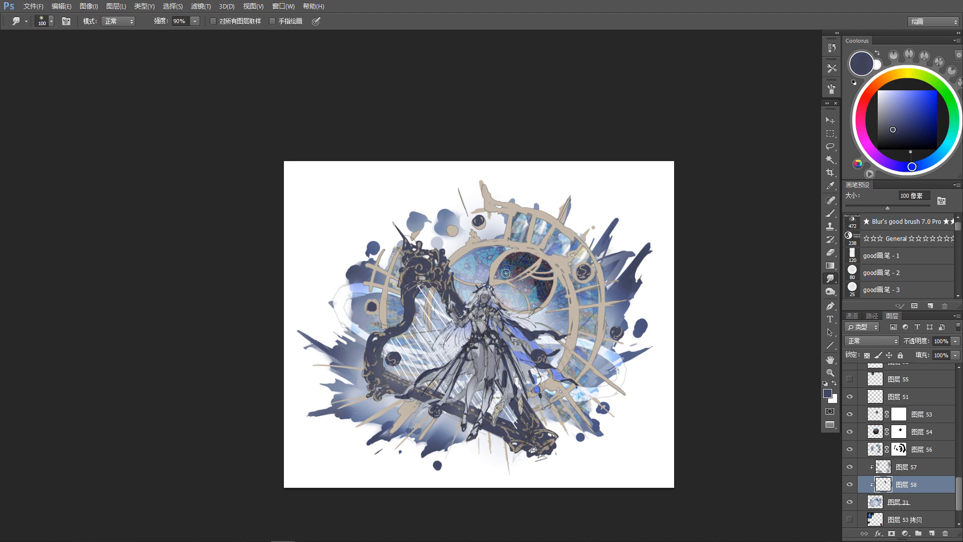
{"action": "mouse_move", "coordinate": [539, 280]}
{"action": "left_mouse_down"}
{"action": "mouse_move", "coordinate": [518, 264]}
{"action": "mouse_move", "coordinate": [495, 276]}
{"action": "mouse_move", "coordinate": [511, 281]}
{"action": "mouse_move", "coordinate": [516, 300]}
{"action": "left_mouse_up"}
{"action": "key", "text": "b"}
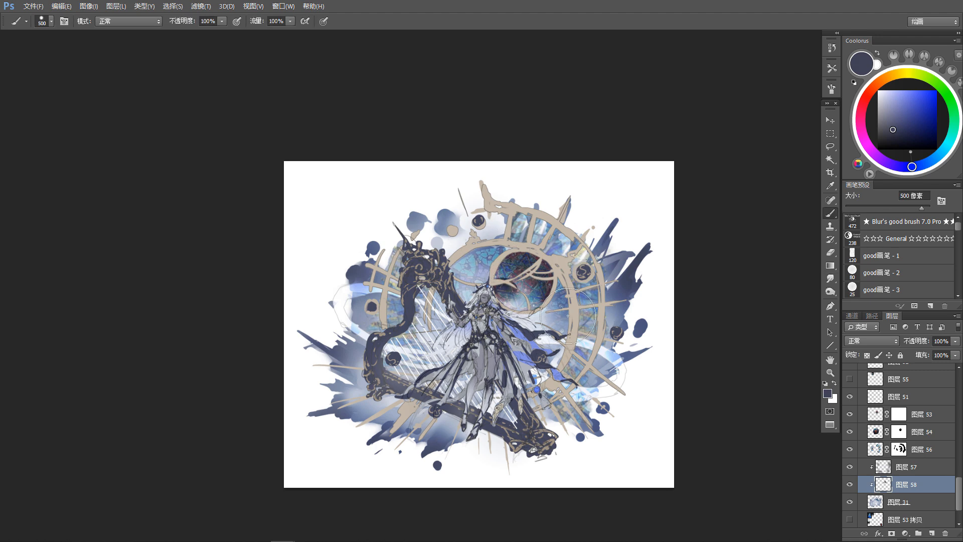
{"action": "key", "text": "r"}
{"action": "key", "text": "b"}
{"action": "left_click_drag", "start_coordinate": [558, 232], "coordinate": [554, 237]}
{"action": "key", "text": "r"}
{"action": "key", "text": "b"}
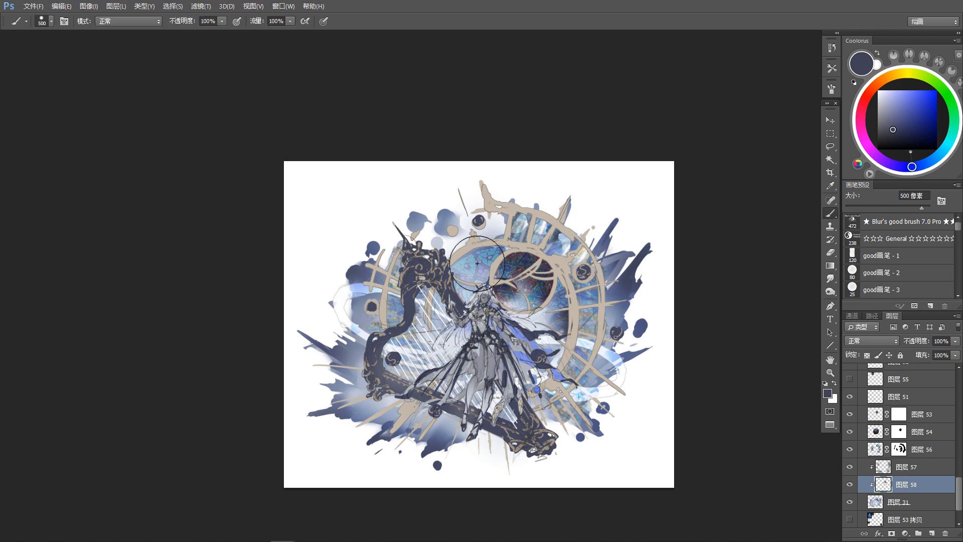
Step: Shade the blue glass pane between the harp's top and the round window with dark blue-violet, and smudge it smooth
{"action": "left_click_drag", "start_coordinate": [474, 254], "coordinate": [464, 261]}
{"action": "key", "text": "r"}
{"action": "key", "text": "b"}
{"action": "key", "text": "r"}
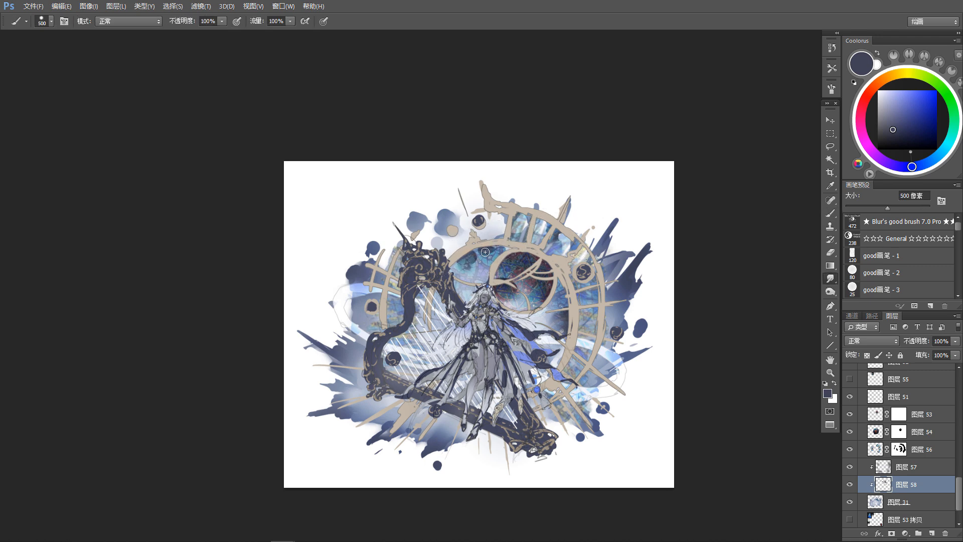
{"action": "key", "text": "b"}
{"action": "key", "text": "r"}
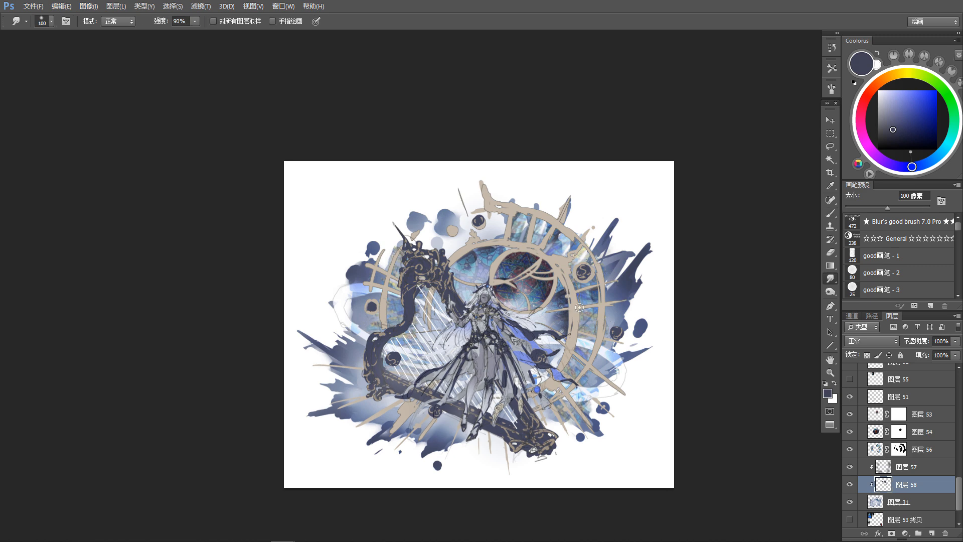
{"action": "key", "text": "b"}
{"action": "key", "text": "r"}
{"action": "key", "text": "b"}
{"action": "key", "text": "r"}
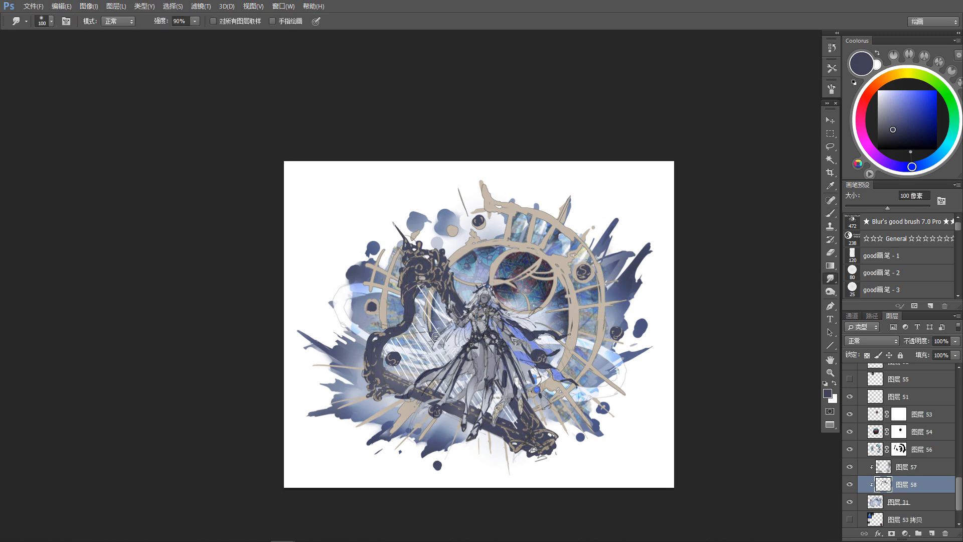
Step: Darken the glass behind the harp's upper frame and strings with blended dark blue-violet strokes
{"action": "key", "text": "b"}
{"action": "key", "text": "r"}
{"action": "key", "text": "b"}
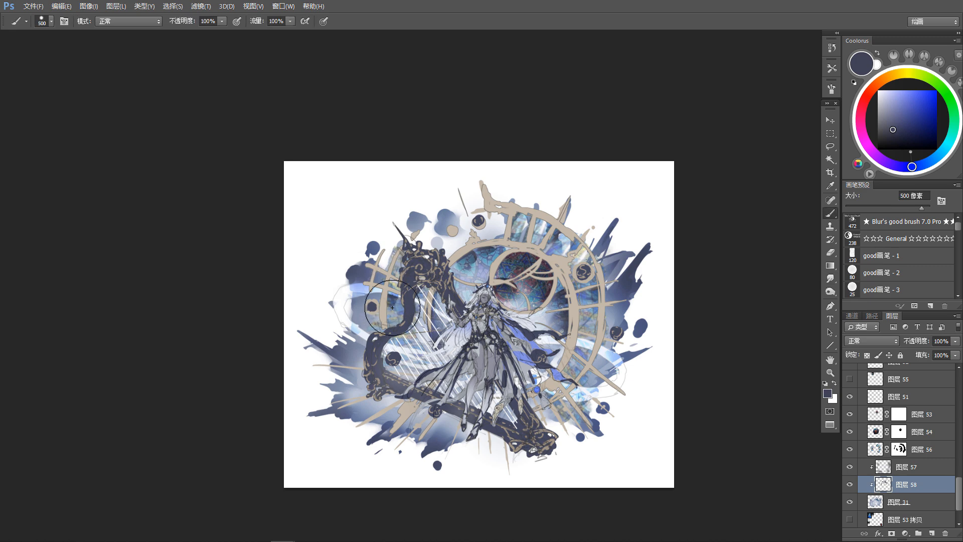
{"action": "key", "text": "r"}
{"action": "key", "text": "b"}
{"action": "key", "text": "r"}
{"action": "key", "text": "b"}
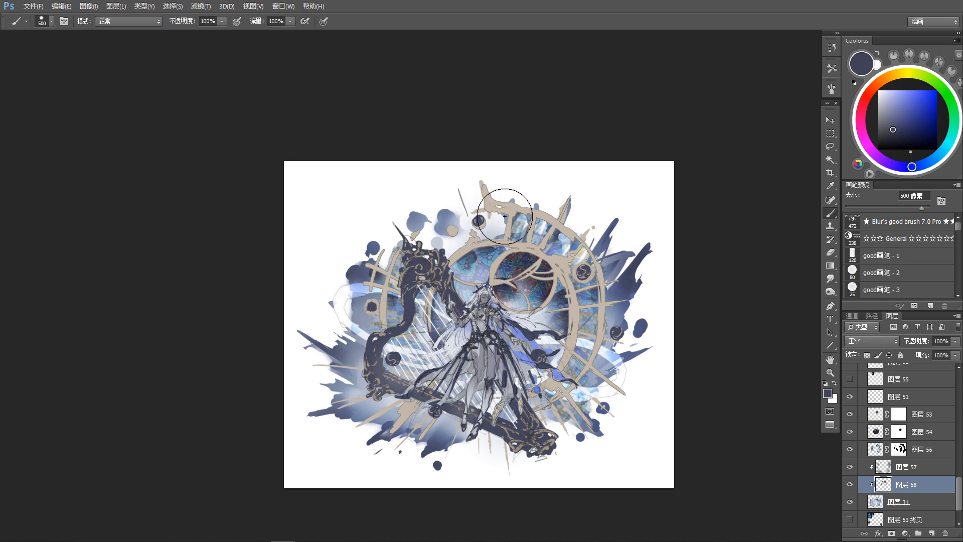
Step: Brush and blend dark shading into the glass panes along the wheel's upper arc and right side
{"action": "key", "text": "r"}
{"action": "key", "text": "b"}
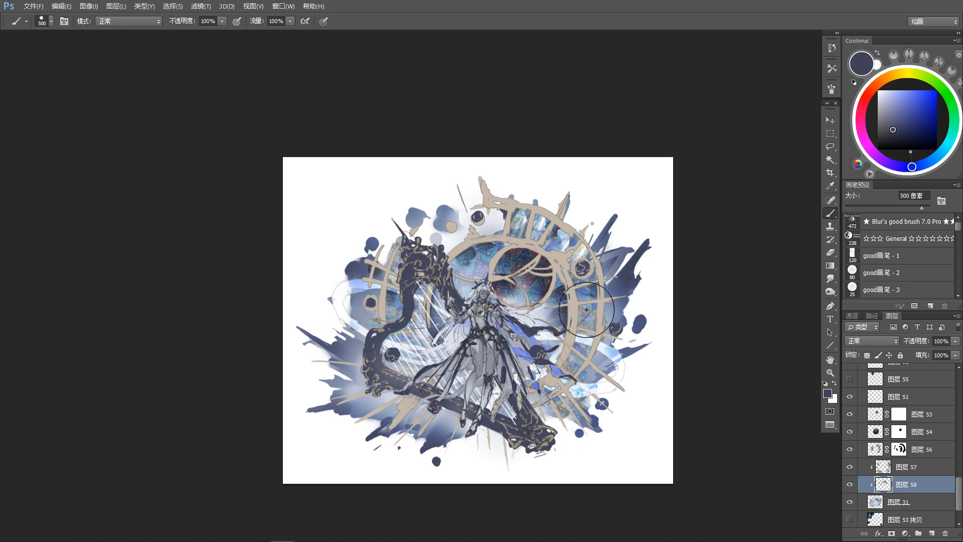
{"action": "key", "text": "r"}
{"action": "key", "text": "b"}
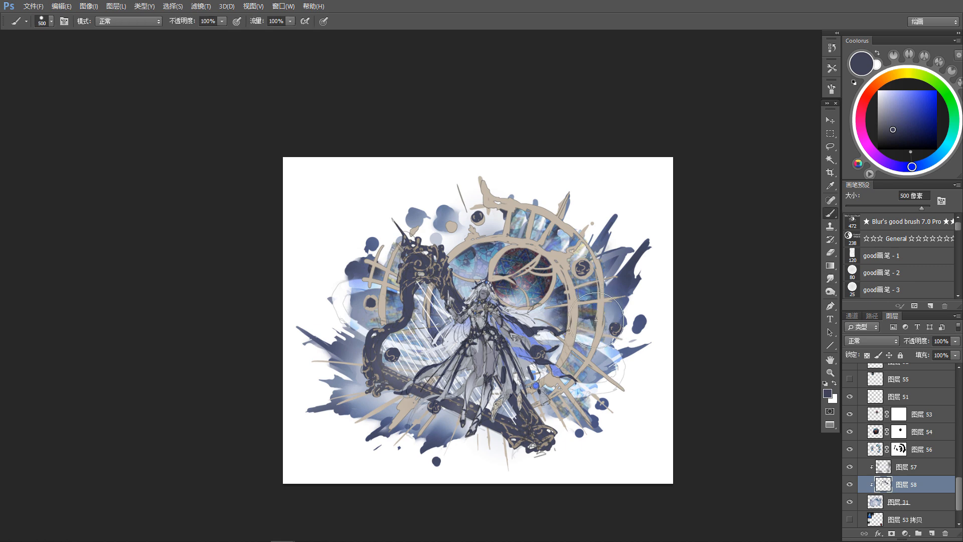
{"action": "key", "text": "r"}
{"action": "key", "text": "b"}
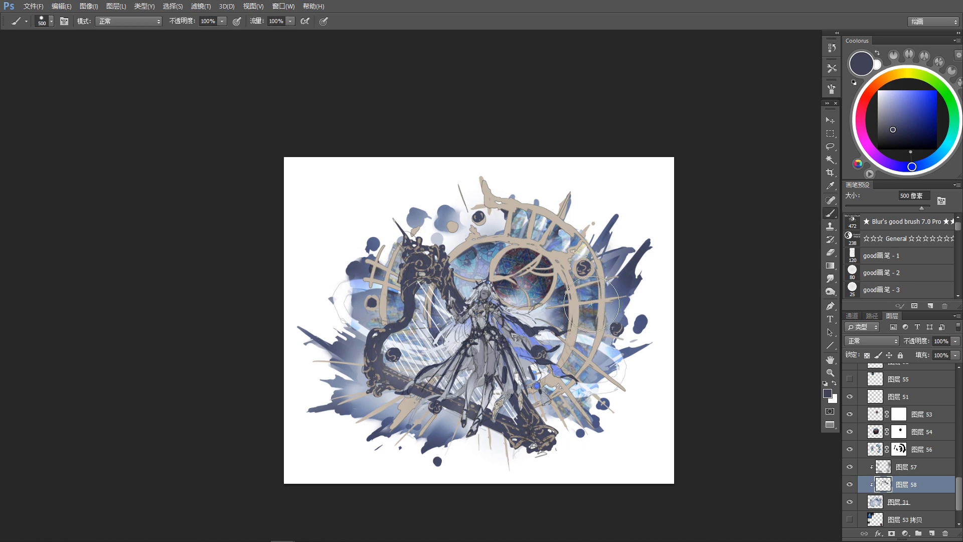
Step: Paint dark blue-violet over the lower-right glass and splash beside the wheel, smudging the strokes into the surrounding blue
{"action": "mouse_move", "coordinate": [541, 405]}
{"action": "left_mouse_down"}
{"action": "mouse_move", "coordinate": [579, 387]}
{"action": "mouse_move", "coordinate": [578, 373]}
{"action": "mouse_move", "coordinate": [541, 381]}
{"action": "mouse_move", "coordinate": [599, 355]}
{"action": "left_mouse_up"}
{"action": "key", "text": "r"}
{"action": "key", "text": "b"}
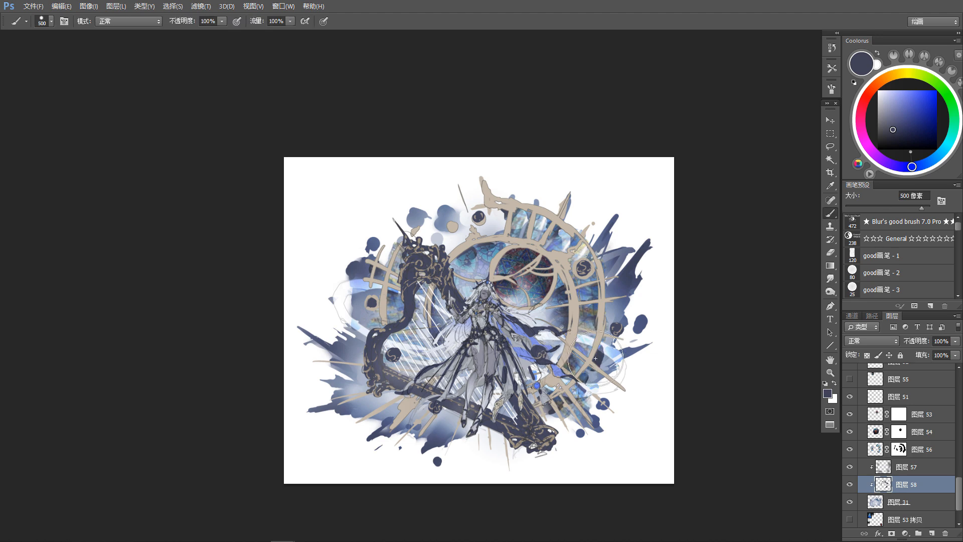
{"action": "key", "text": "r"}
{"action": "key", "text": "b"}
{"action": "key", "text": "r"}
{"action": "key", "text": "b"}
{"action": "mouse_move", "coordinate": [596, 374]}
{"action": "left_mouse_down"}
{"action": "mouse_move", "coordinate": [612, 357]}
{"action": "mouse_move", "coordinate": [606, 343]}
{"action": "left_mouse_up"}
{"action": "key", "text": "r"}
{"action": "key", "text": "b"}
{"action": "key", "text": "r"}
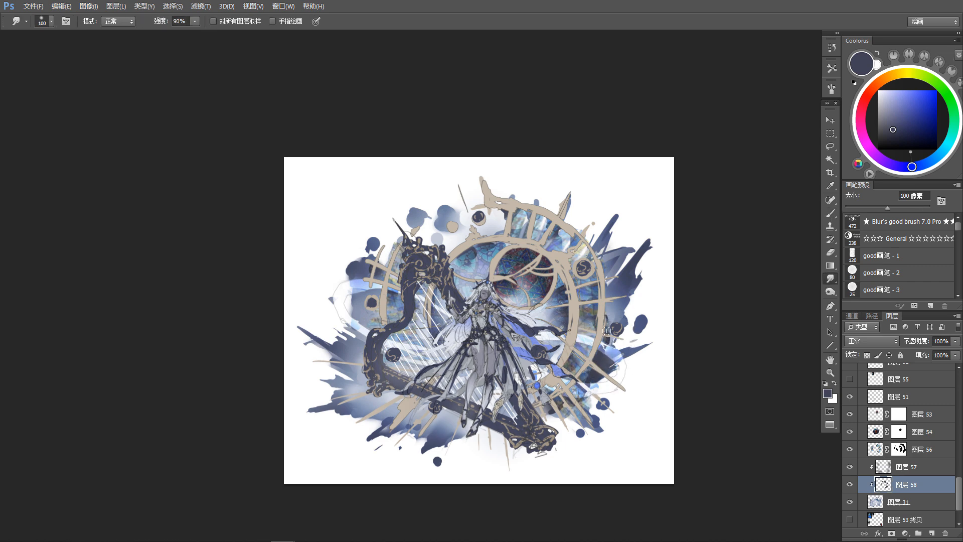
Step: Deepen the lower-left splash beneath the harp with dark blue-violet brush strokes and blend them with the Smudge tool
{"action": "key", "text": "b"}
{"action": "left_click_drag", "start_coordinate": [424, 379], "coordinate": [430, 375]}
{"action": "mouse_move", "coordinate": [374, 396]}
{"action": "left_mouse_down"}
{"action": "mouse_move", "coordinate": [408, 413]}
{"action": "mouse_move", "coordinate": [355, 405]}
{"action": "left_mouse_up"}
{"action": "key", "text": "r"}
{"action": "key", "text": "b"}
{"action": "left_click_drag", "start_coordinate": [412, 427], "coordinate": [420, 416]}
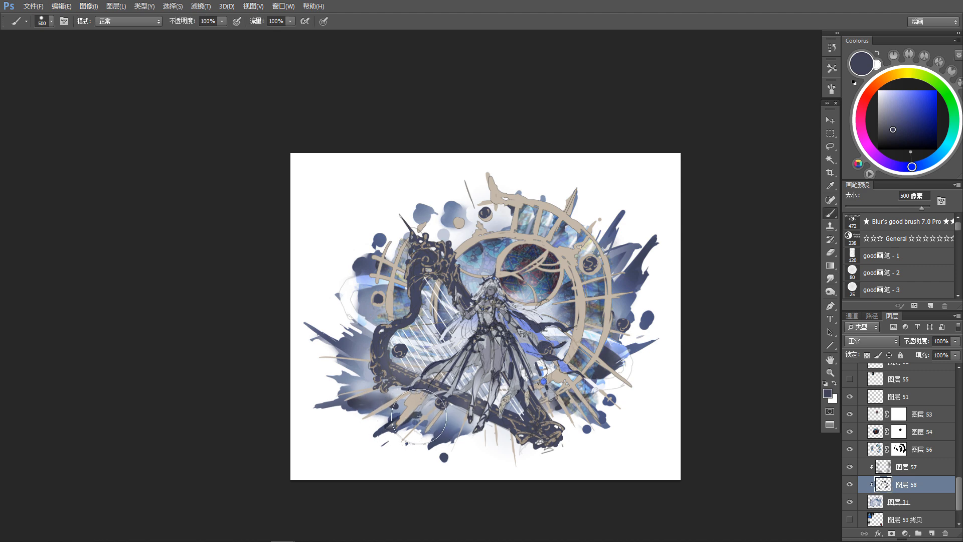
{"action": "key", "text": "r"}
{"action": "key", "text": "b"}
{"action": "mouse_move", "coordinate": [362, 404]}
{"action": "left_mouse_down"}
{"action": "mouse_move", "coordinate": [357, 393]}
{"action": "mouse_move", "coordinate": [395, 401]}
{"action": "left_mouse_up"}
Step: Soften the dark splash shading and add a brush stroke to the splash spikes at the upper right of the wheel
{"action": "key", "text": "r"}
{"action": "key", "text": "e"}
{"action": "key", "text": "r"}
{"action": "key", "text": "b"}
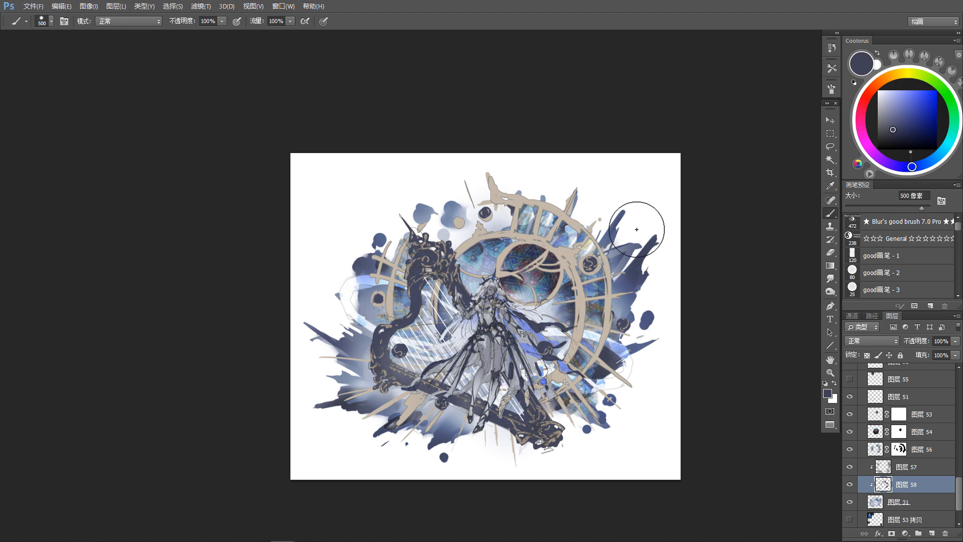
{"action": "left_click_drag", "start_coordinate": [636, 230], "coordinate": [629, 235]}
Step: Pick layers 56 and 57 from the artwork to identify them, and reselect the clipped shading layer 58
{"action": "key", "text": "v"}
{"action": "left_click", "coordinate": [578, 234]}
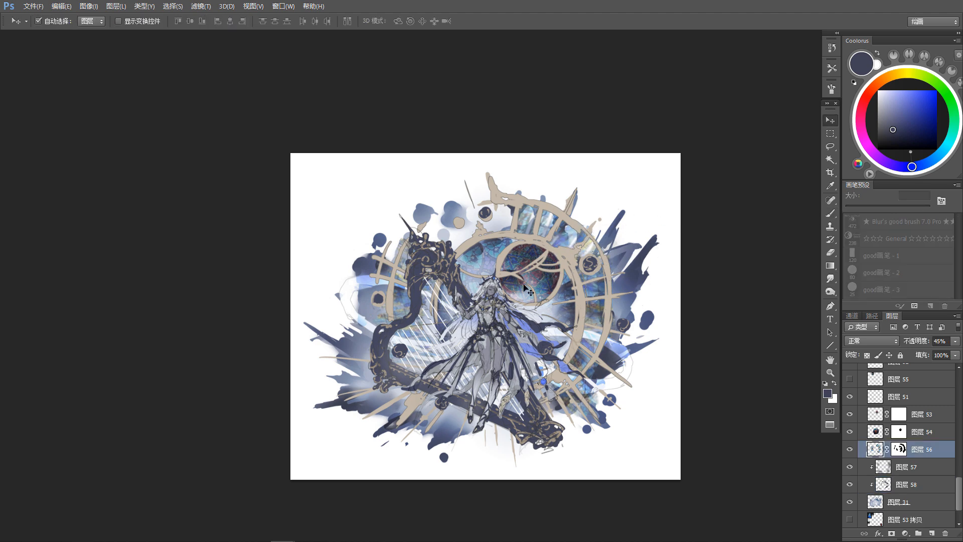
{"action": "left_click", "coordinate": [376, 408]}
{"action": "key", "text": "r"}
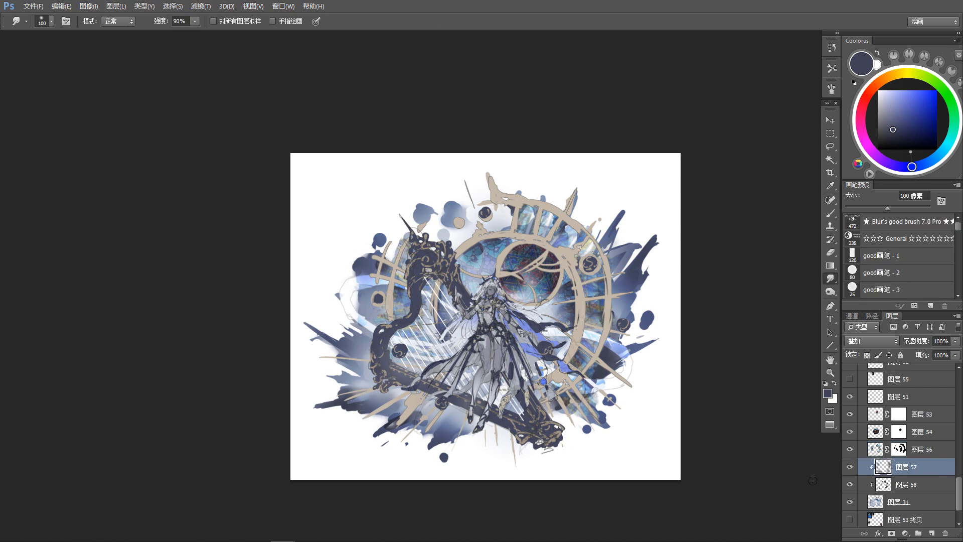
{"action": "left_click", "coordinate": [918, 483]}
{"action": "key", "text": "b"}
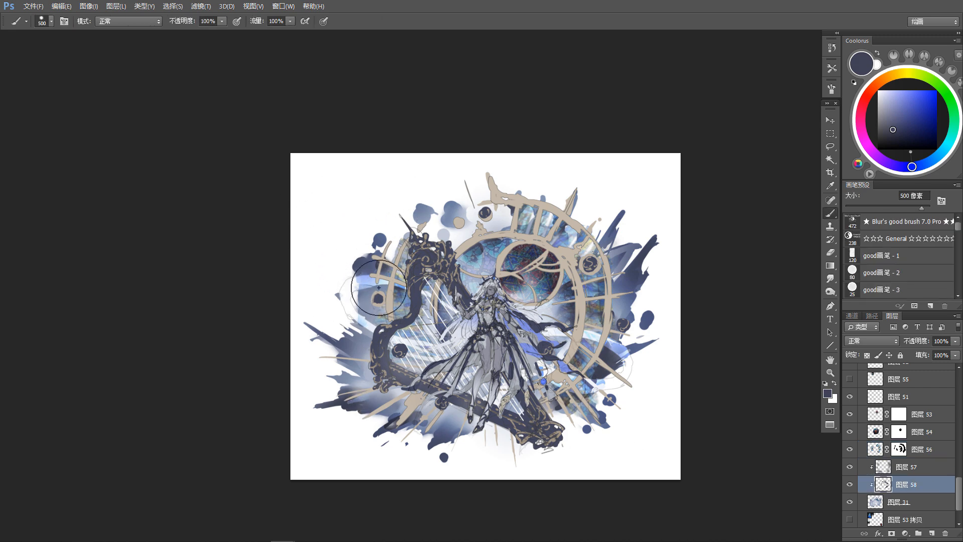
{"action": "key", "text": "v"}
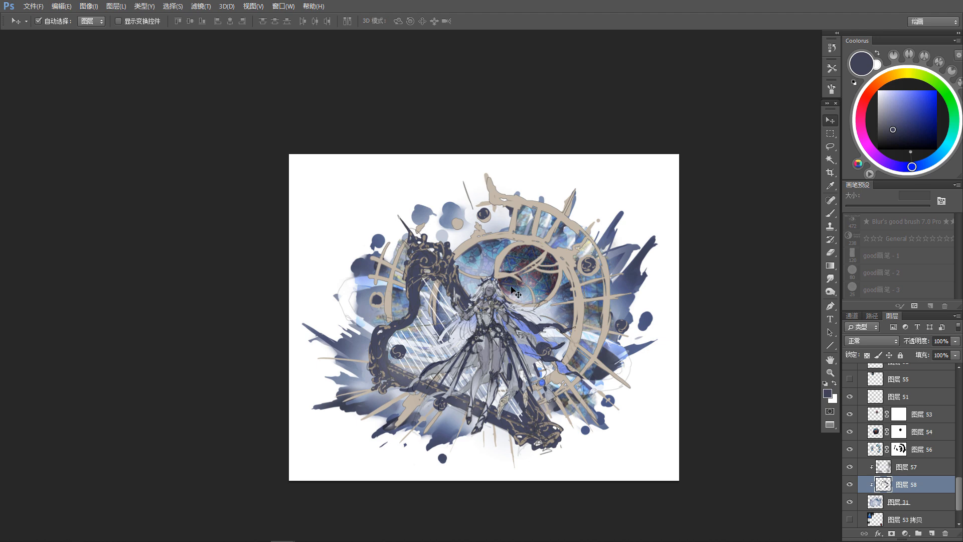
Step: Pick the round window's texture layer 53 and the gold wheel's color layer 43 from the canvas to inspect the layer stack
{"action": "left_click", "coordinate": [512, 291]}
{"action": "key", "text": "r"}
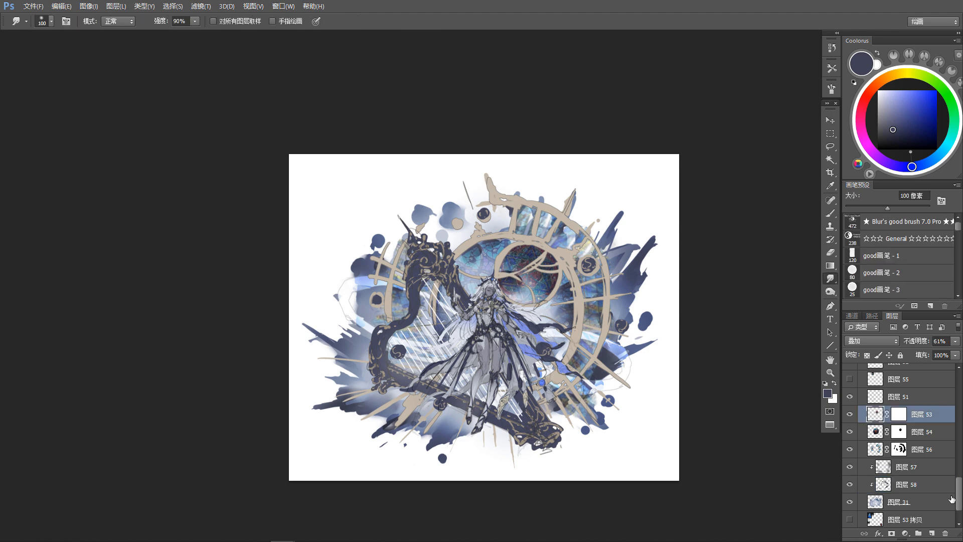
{"action": "left_click_drag", "start_coordinate": [958, 499], "coordinate": [958, 505]}
{"action": "left_click_drag", "start_coordinate": [763, 476], "coordinate": [749, 466]}
{"action": "key", "text": "v"}
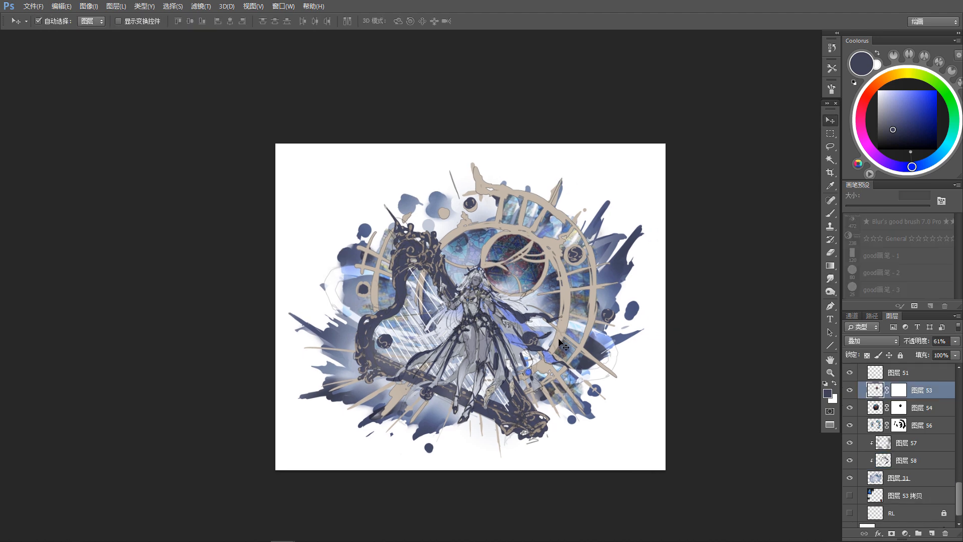
{"action": "left_click", "coordinate": [561, 343]}
{"action": "scroll", "coordinate": [571, 331], "scroll_direction": "down", "scroll_amount": 1}
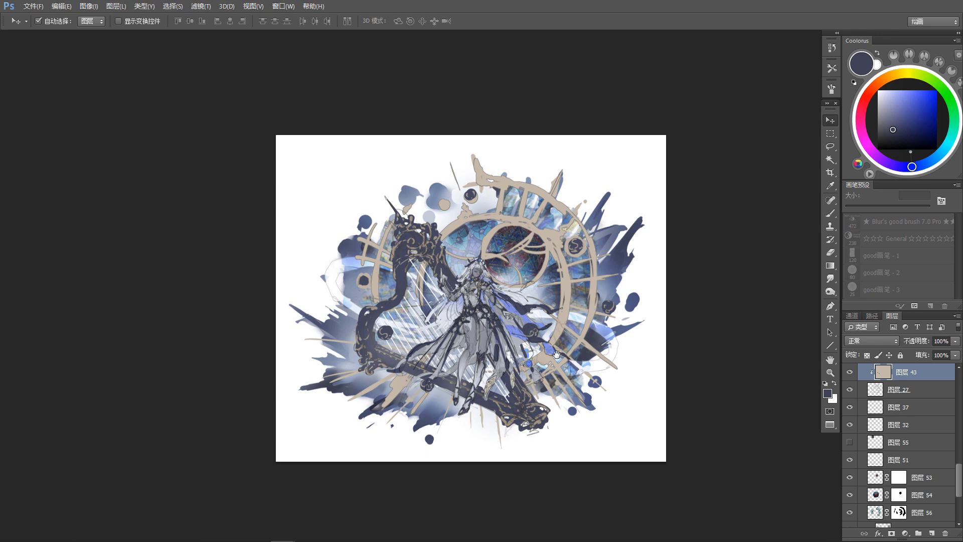
{"action": "left_click_drag", "start_coordinate": [556, 354], "coordinate": [549, 335]}
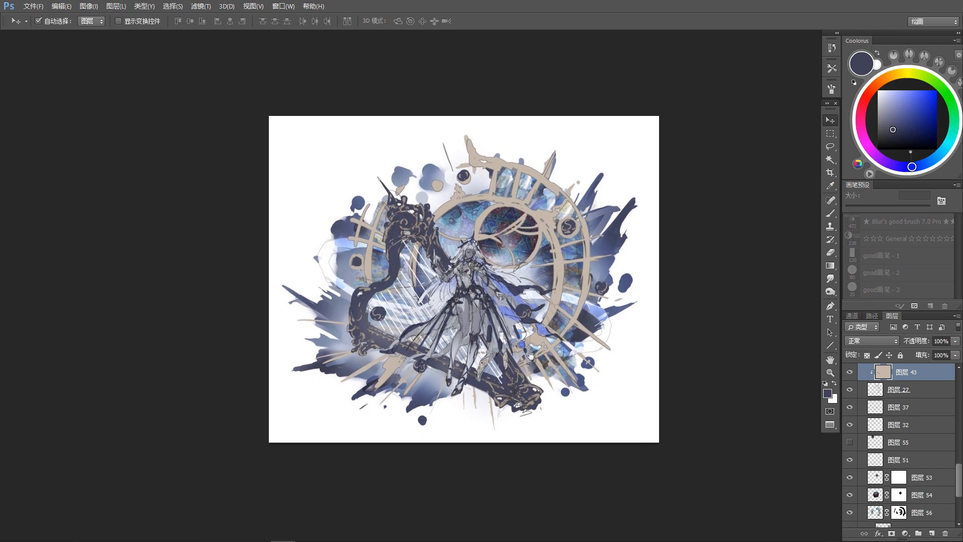
Step: Select the figure's hair layer fa-F from the canvas and raise its lightness to +12 with Hue/Saturation
{"action": "left_click", "coordinate": [462, 257]}
{"action": "left_click_drag", "start_coordinate": [598, 386], "coordinate": [597, 420]}
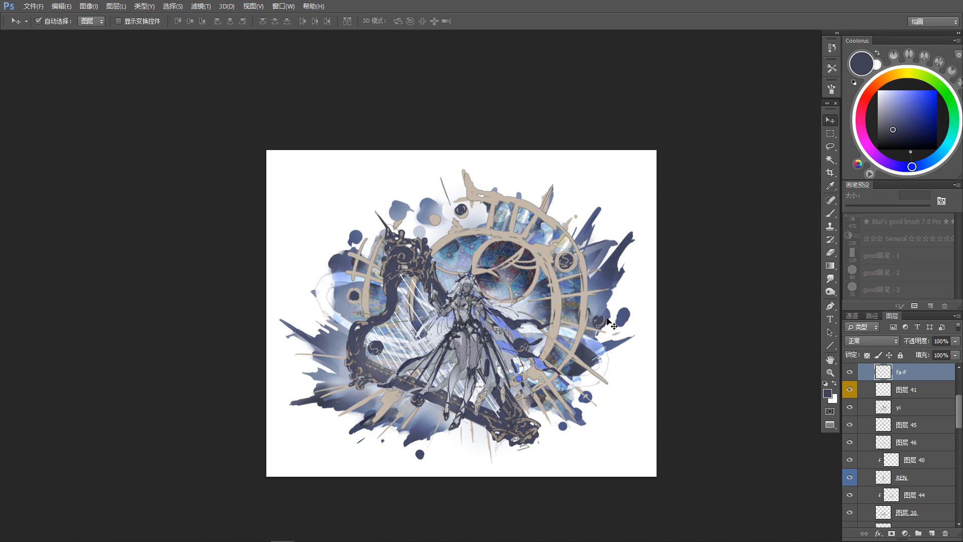
{"action": "key", "text": "ctrl+u"}
{"action": "left_click_drag", "start_coordinate": [778, 427], "coordinate": [783, 429]}
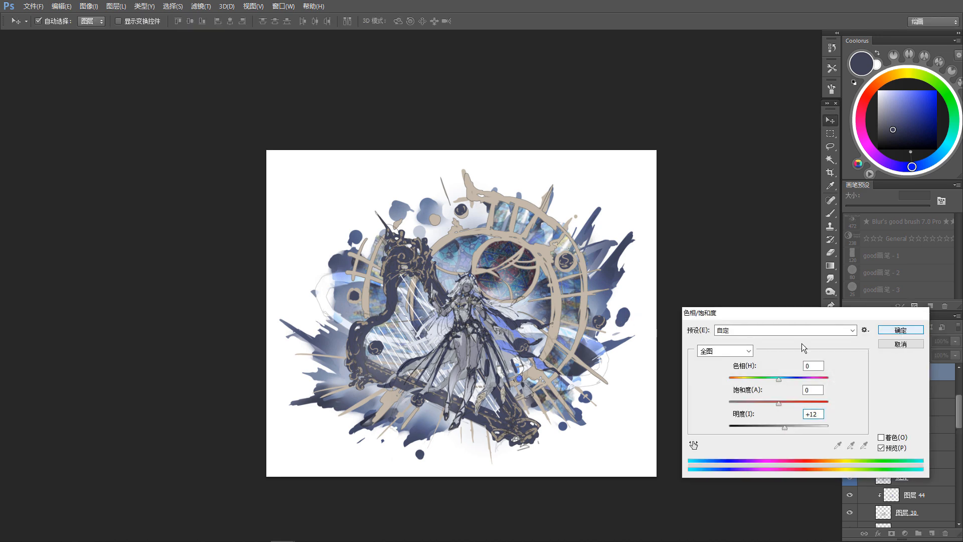
{"action": "key", "text": "Return"}
Step: Select layer 45, toggle its visibility to check its content, and open a Hue/Saturation adjustment on it without applying it
{"action": "key", "text": "ctrl+plus"}
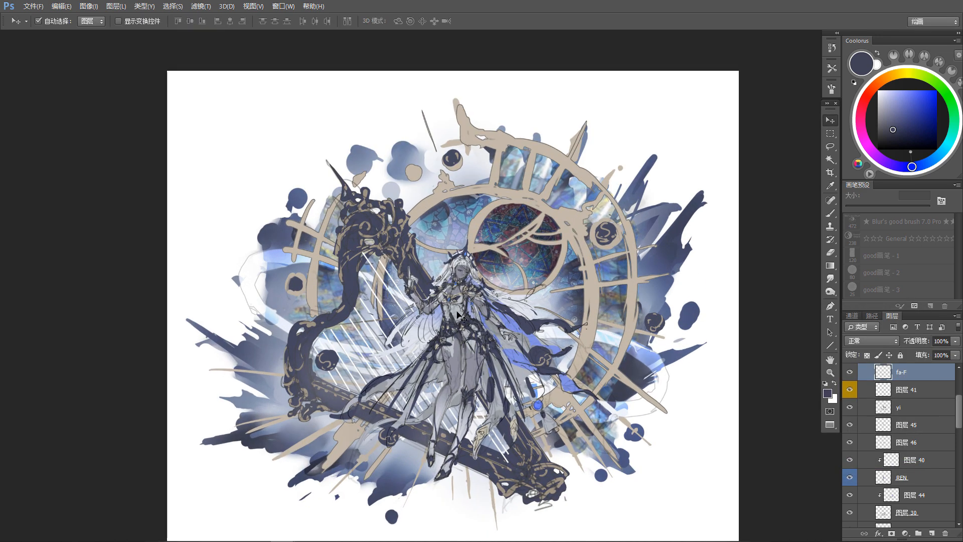
{"action": "left_click", "coordinate": [883, 424]}
{"action": "left_click", "coordinate": [850, 426]}
{"action": "left_click", "coordinate": [850, 425]}
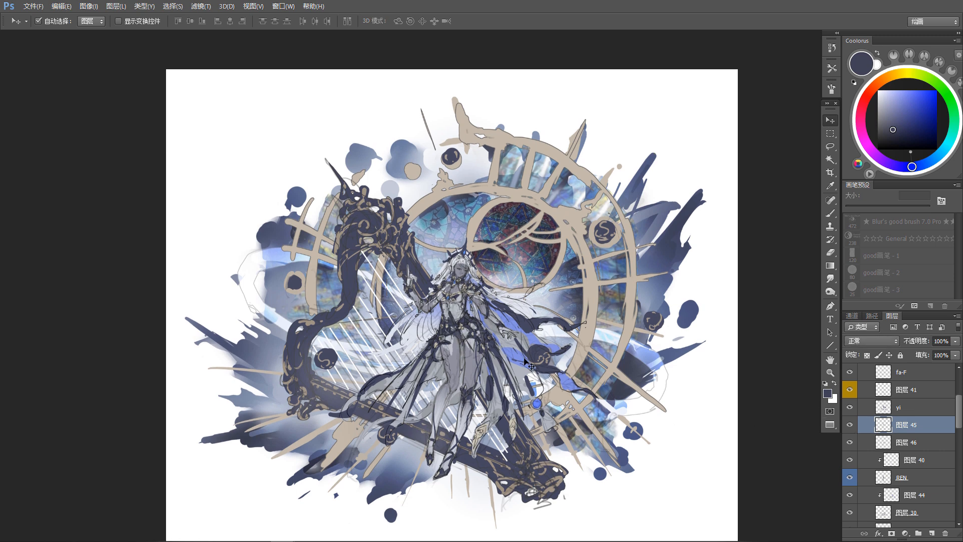
{"action": "key", "text": "ctrl+u"}
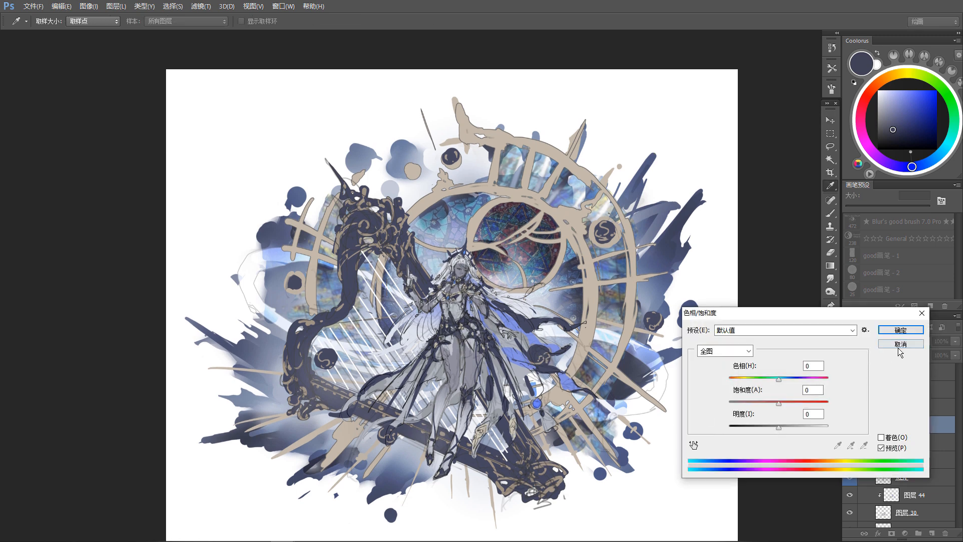
{"action": "left_click", "coordinate": [898, 348]}
Step: Sample a pale lavender, load layer 45's contents as a selection, brush the figure's armor details with it, and deselect
{"action": "key", "text": "b"}
{"action": "left_click", "coordinate": [657, 339], "text": "alt"}
{"action": "left_click", "coordinate": [850, 426]}
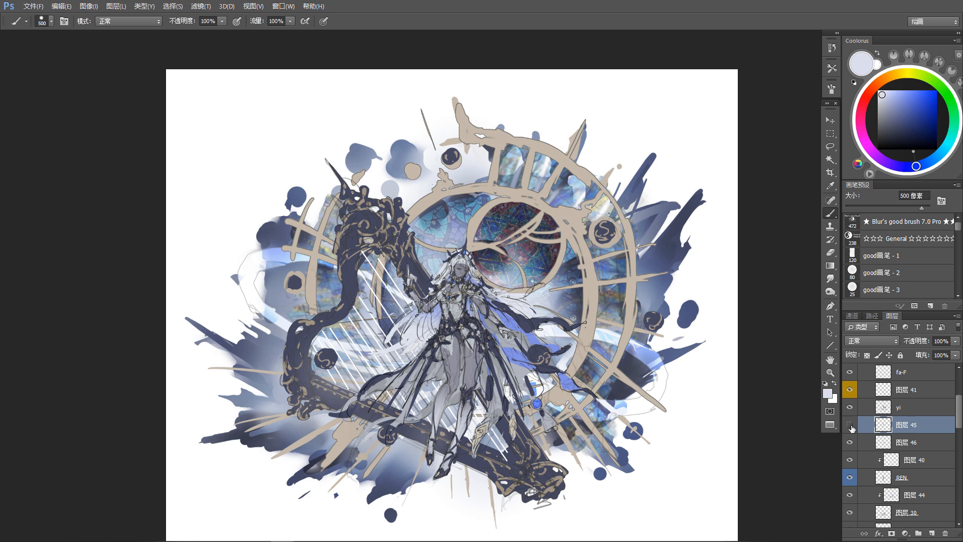
{"action": "left_click", "coordinate": [850, 426]}
{"action": "left_click", "coordinate": [884, 426], "text": "ctrl"}
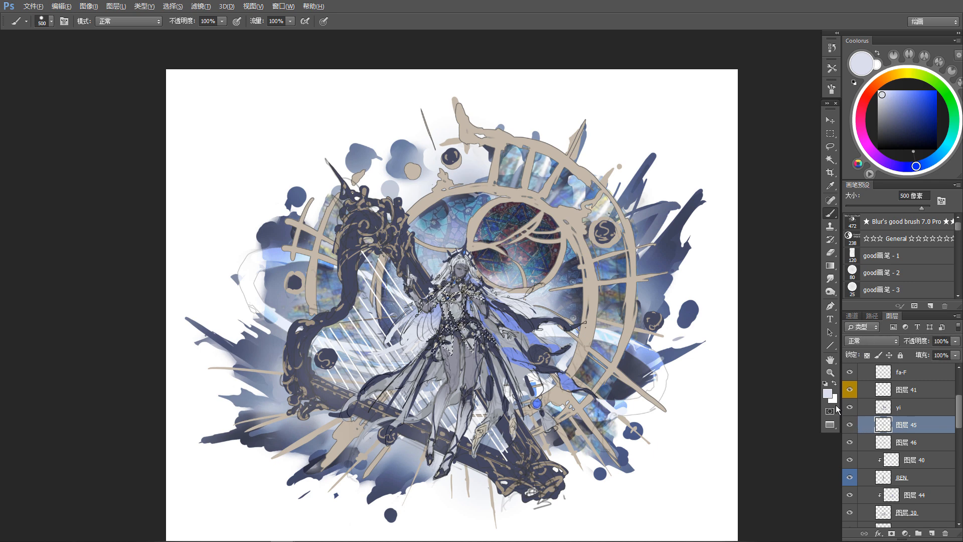
{"action": "left_click_drag", "start_coordinate": [652, 397], "coordinate": [658, 391]}
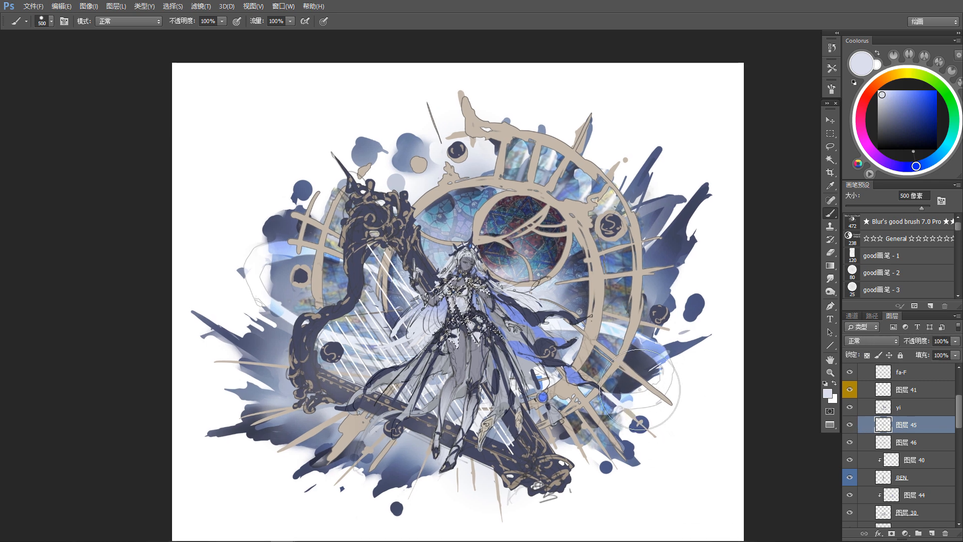
{"action": "key", "text": "ctrl+d"}
{"action": "scroll", "coordinate": [633, 391], "scroll_direction": "down", "scroll_amount": 2}
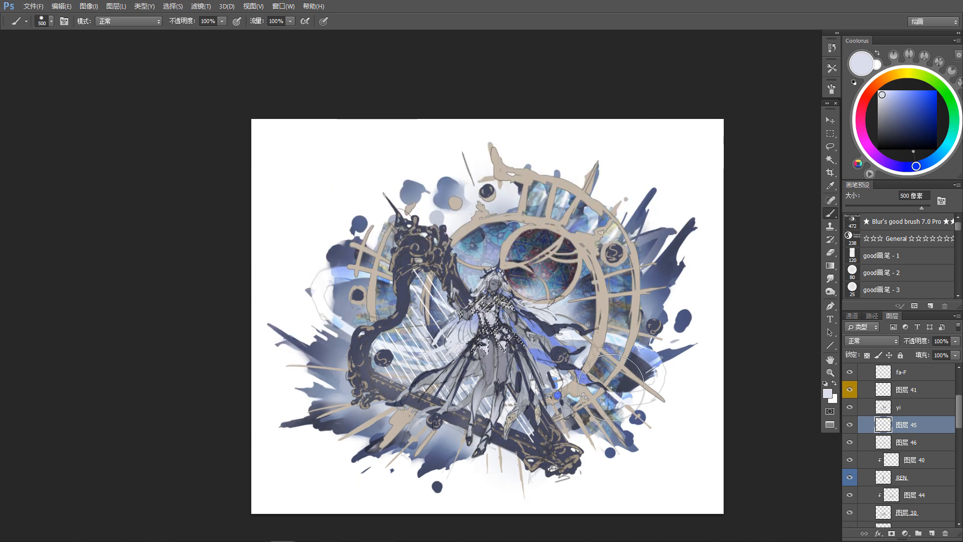
{"action": "scroll", "coordinate": [598, 395], "scroll_direction": "up", "scroll_amount": 2}
{"action": "key", "text": "v"}
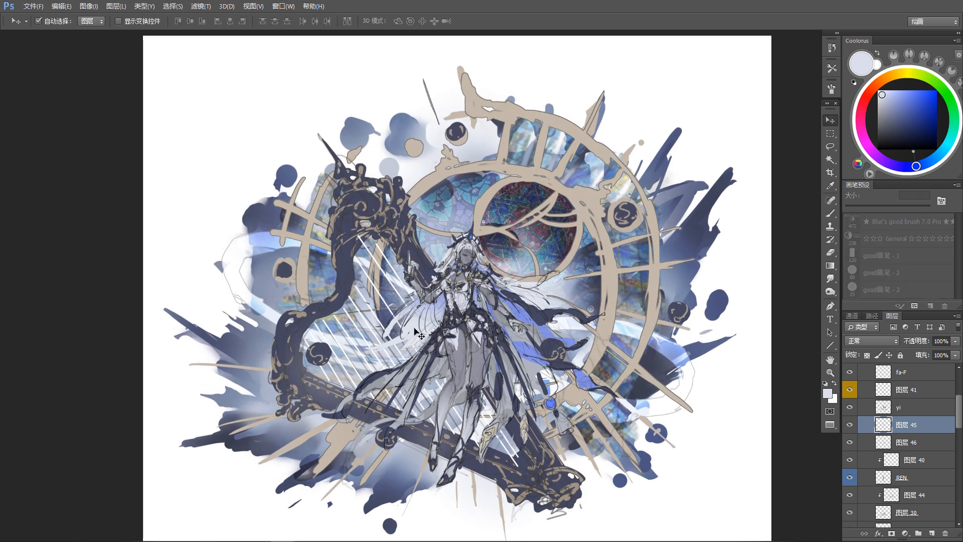
Step: Toggle the back-hair layer fa-BG's visibility to check its content and make it the active layer
{"action": "left_click", "coordinate": [856, 524]}
{"action": "left_click", "coordinate": [852, 522]}
{"action": "left_click", "coordinate": [849, 522]}
{"action": "left_click", "coordinate": [849, 522]}
{"action": "left_click", "coordinate": [849, 522]}
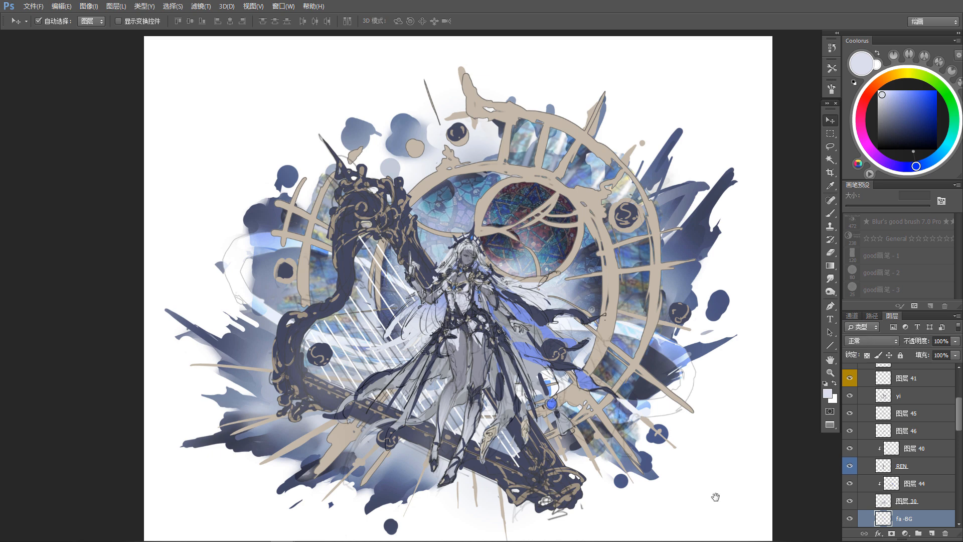
{"action": "left_click_drag", "start_coordinate": [715, 497], "coordinate": [706, 470]}
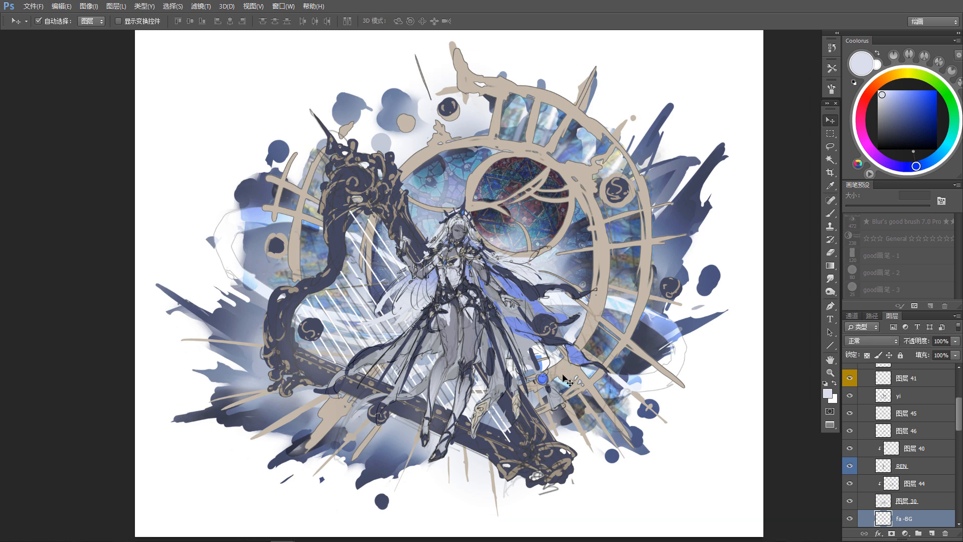
Step: Choose a pale grey-blue, reduce the brush to 25 px, and add a new layer clipped to the back-hair layer fa-BG
{"action": "key", "text": "b"}
{"action": "left_click", "coordinate": [884, 100]}
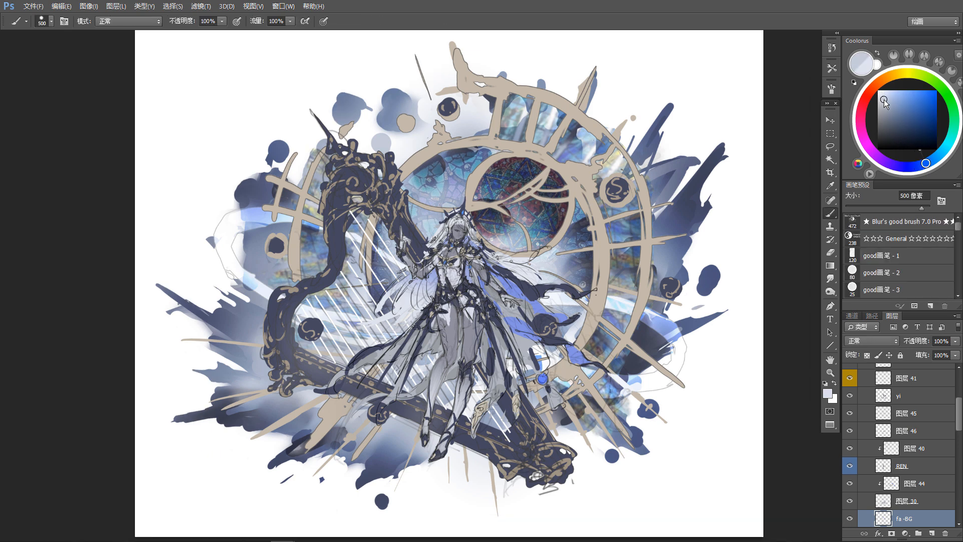
{"action": "key", "text": "["}
{"action": "key", "text": "["}
{"action": "key", "text": "["}
{"action": "key", "text": "["}
{"action": "key", "text": "["}
{"action": "key", "text": "["}
{"action": "key", "text": "["}
{"action": "key", "text": "["}
{"action": "key", "text": "["}
{"action": "key", "text": "["}
{"action": "key", "text": "["}
{"action": "key", "text": "["}
{"action": "key", "text": "["}
{"action": "key", "text": "["}
{"action": "key", "text": "["}
{"action": "key", "text": "["}
{"action": "key", "text": "["}
{"action": "key", "text": "["}
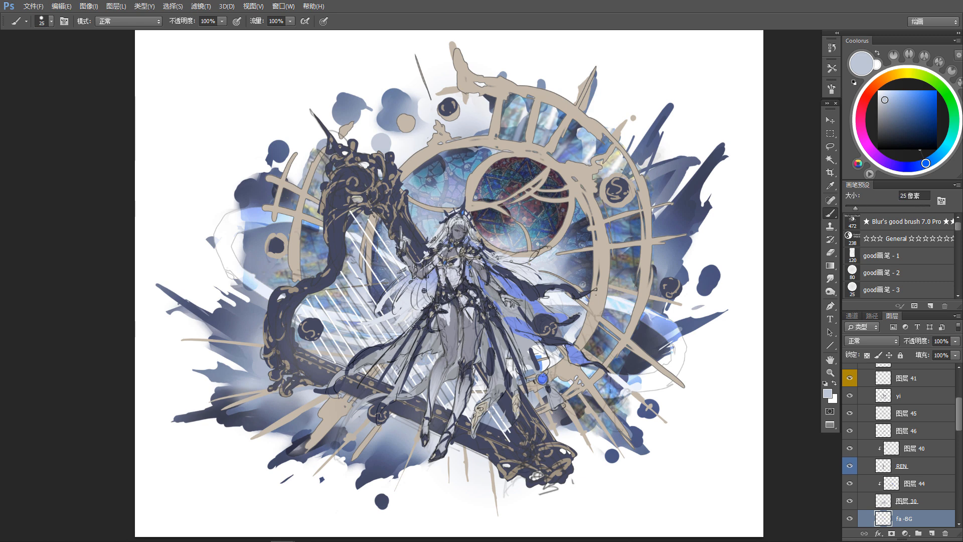
{"action": "left_click", "coordinate": [929, 532]}
{"action": "key", "text": "ctrl+alt+g"}
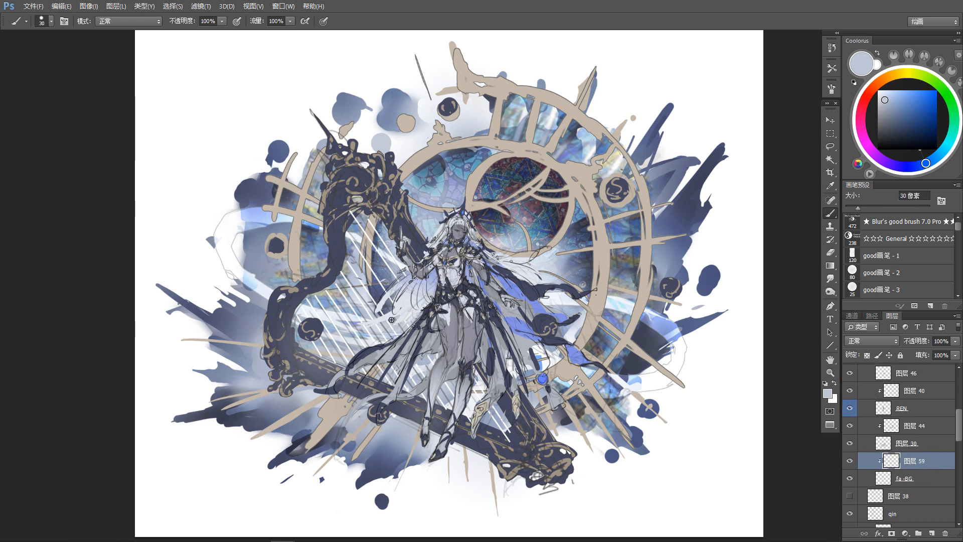
Step: Set the clipped layer 59 to Multiply and shade the back hair with a 125 px pale-blue brush, adjusting the tone with Hue/Saturation
{"action": "key", "text": "bracketright"}
{"action": "key", "text": "bracketright"}
{"action": "key", "text": "bracketright"}
{"action": "key", "text": "bracketright"}
{"action": "key", "text": "bracketright"}
{"action": "key", "text": "bracketright"}
{"action": "key", "text": "bracketright"}
{"action": "key", "text": "bracketright"}
{"action": "left_click", "coordinate": [871, 340]}
{"action": "left_click", "coordinate": [870, 117]}
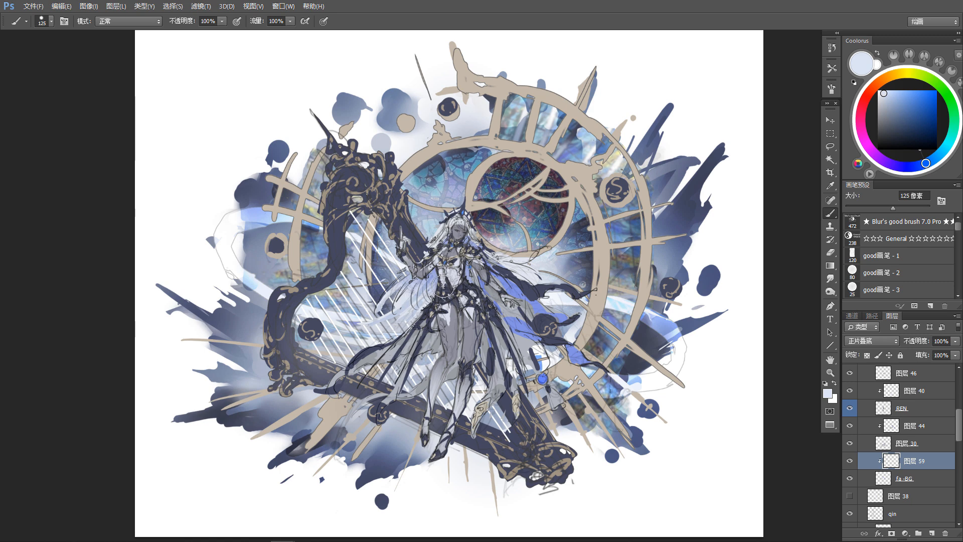
{"action": "key", "text": "ctrl+u"}
{"action": "left_click_drag", "start_coordinate": [777, 404], "coordinate": [772, 430]}
{"action": "left_click", "coordinate": [900, 330]}
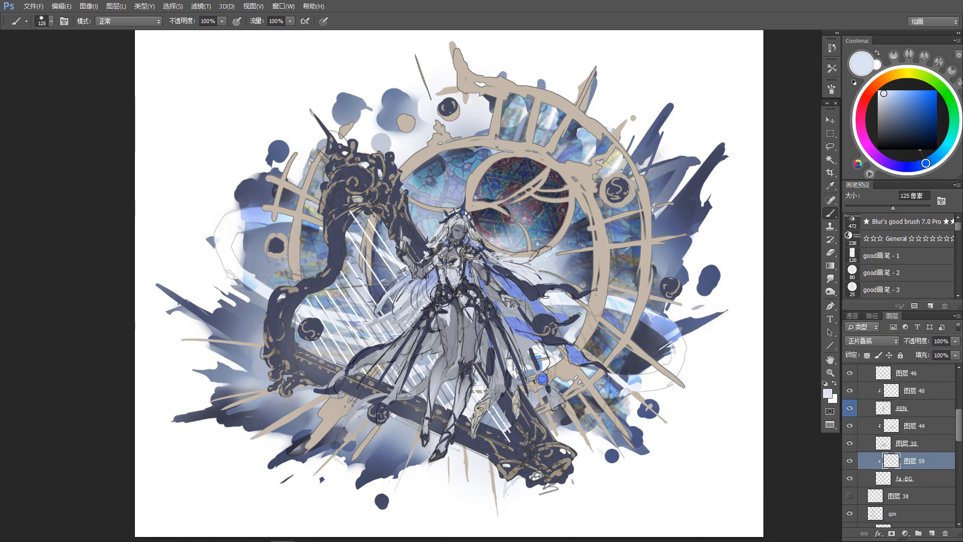
Step: Pick the hair layer fa-F from the canvas and touch up the hair with a 50 px pale-lavender brush
{"action": "left_click_drag", "start_coordinate": [468, 356], "coordinate": [468, 385]}
{"action": "key", "text": "v"}
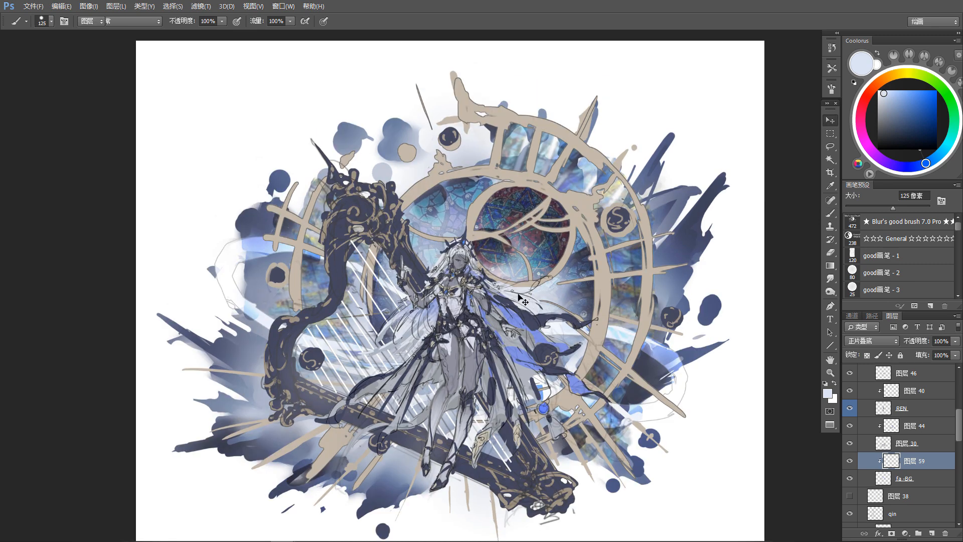
{"action": "left_click", "coordinate": [567, 304]}
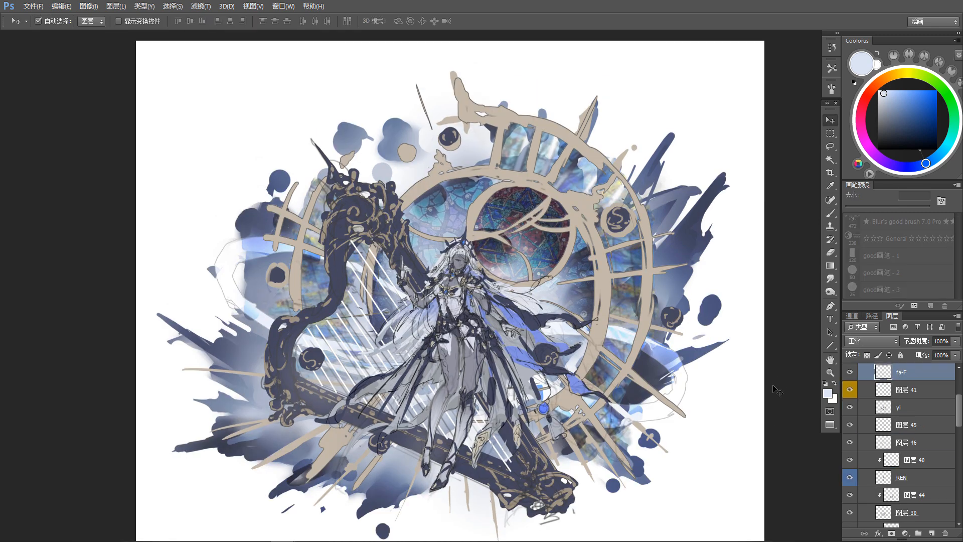
{"action": "key", "text": "b"}
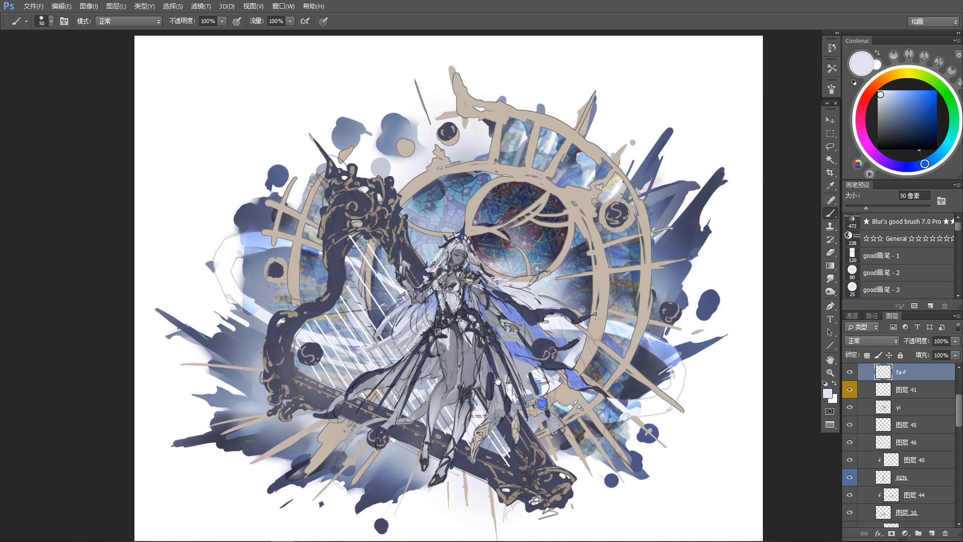
Step: Sample the periwinkle blue of the cape lining, check the layer yi, and return to clipped layer 44 for painting
{"action": "left_click", "coordinate": [543, 334], "text": "ctrl"}
{"action": "left_click", "coordinate": [543, 334], "text": "alt"}
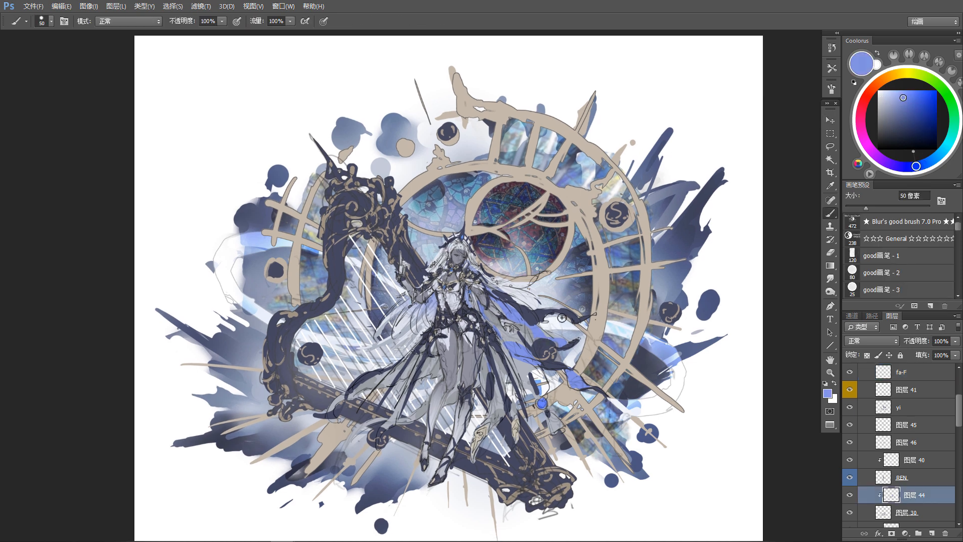
{"action": "left_click", "coordinate": [569, 317], "text": "ctrl"}
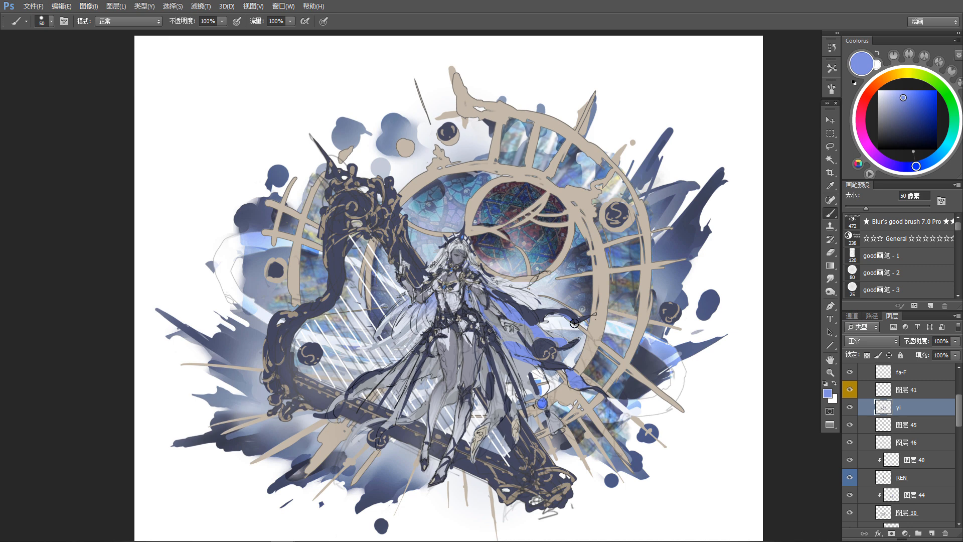
{"action": "left_click_drag", "start_coordinate": [451, 396], "coordinate": [455, 363]}
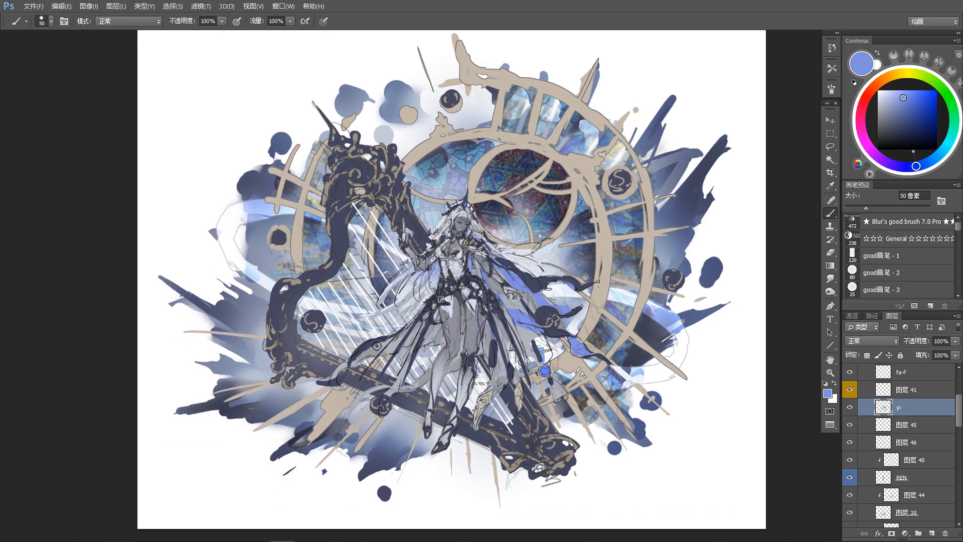
{"action": "key", "text": "v"}
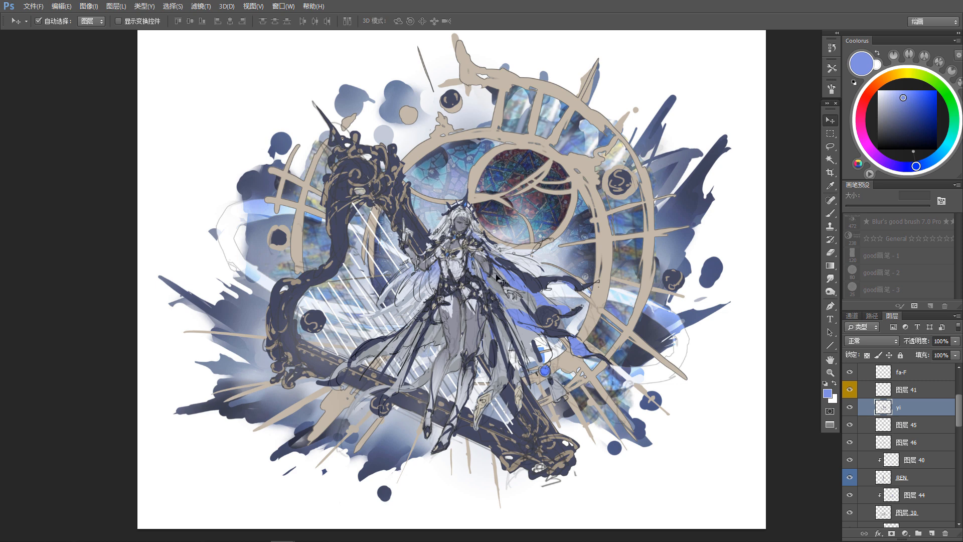
{"action": "left_click", "coordinate": [455, 373]}
{"action": "key", "text": "b"}
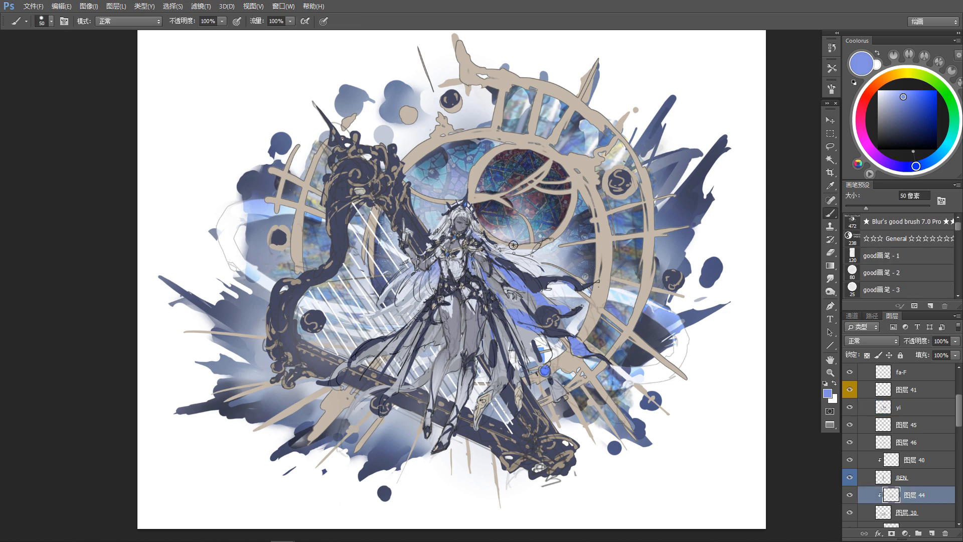
Step: Enlarge the brush to 90 px and paint periwinkle blue on the cape's inner folds behind the legs and along its lower-left hem
{"action": "key", "text": "bracketright"}
{"action": "key", "text": "bracketright"}
{"action": "key", "text": "bracketright"}
{"action": "key", "text": "bracketright"}
{"action": "left_click_drag", "start_coordinate": [433, 371], "coordinate": [432, 372]}
{"action": "mouse_move", "coordinate": [430, 372]}
{"action": "left_mouse_down"}
{"action": "mouse_move", "coordinate": [485, 326]}
{"action": "mouse_move", "coordinate": [426, 346]}
{"action": "mouse_move", "coordinate": [412, 388]}
{"action": "mouse_move", "coordinate": [448, 370]}
{"action": "left_mouse_up"}
{"action": "left_click_drag", "start_coordinate": [358, 398], "coordinate": [426, 380]}
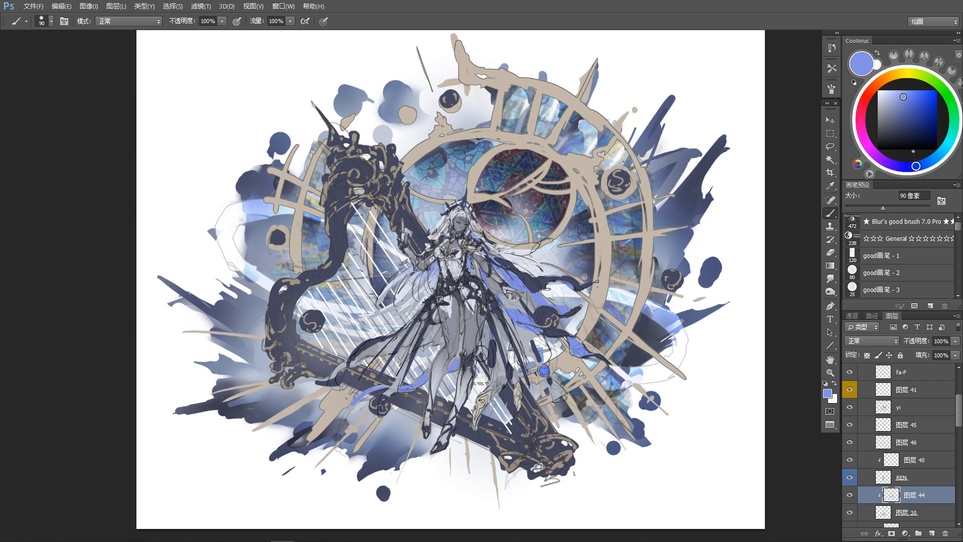
Step: Pick layer 45 from the canvas, sample a pale lavender, and brush it over the skirt panels and ornaments beside the legs
{"action": "key", "text": "v"}
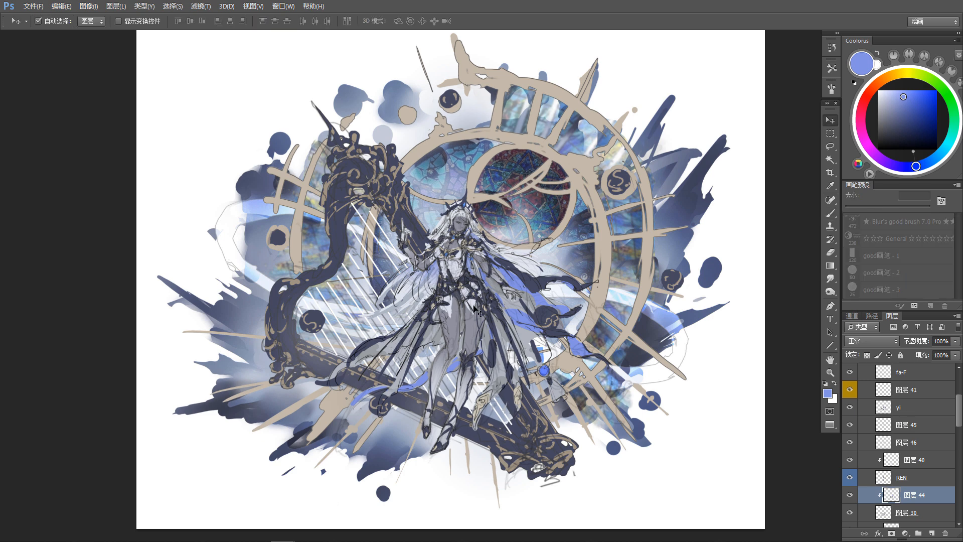
{"action": "left_click", "coordinate": [475, 307]}
{"action": "key", "text": "b"}
{"action": "left_click", "coordinate": [501, 359], "text": "alt"}
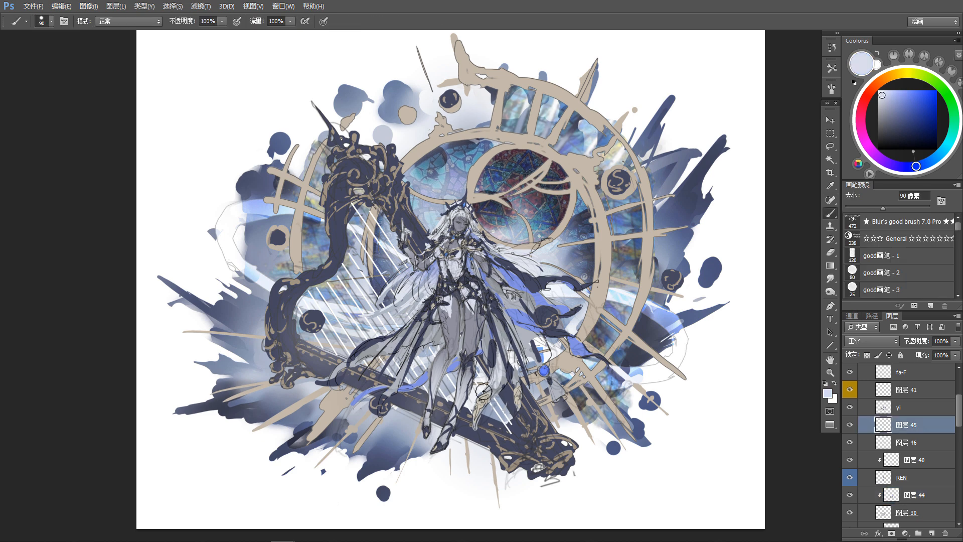
{"action": "left_click_drag", "start_coordinate": [484, 391], "coordinate": [495, 384]}
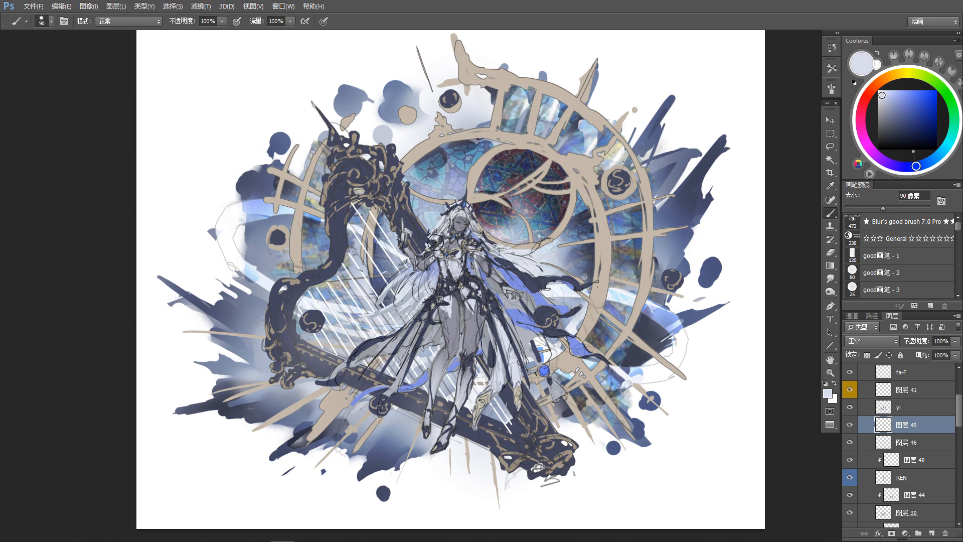
Step: Sample the cape lining's periwinkle blue, pick layer 47 from the canvas, and paint the blue beside the figure's waist under the raised arm
{"action": "left_click", "coordinate": [444, 256], "text": "alt"}
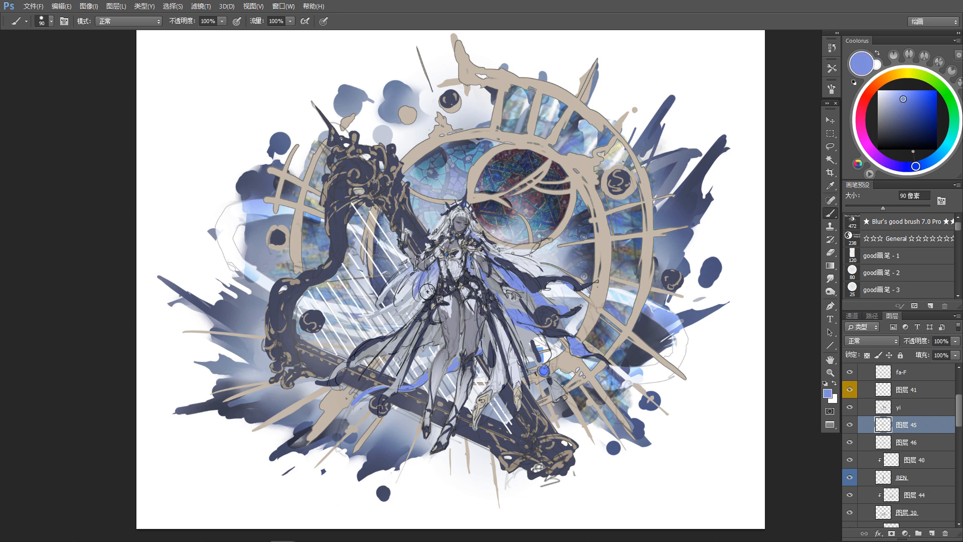
{"action": "left_click", "coordinate": [518, 290], "text": "ctrl"}
{"action": "left_click", "coordinate": [519, 292], "text": "alt"}
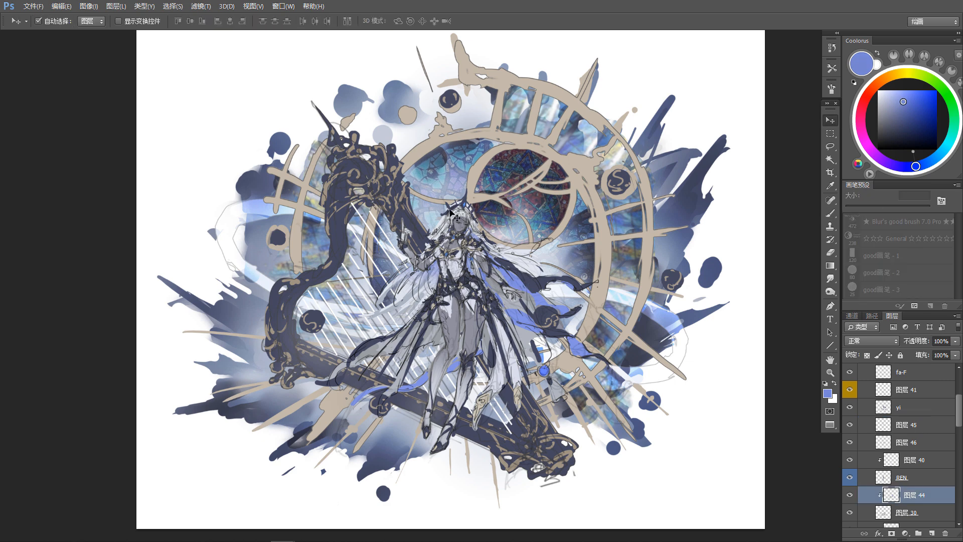
{"action": "left_click", "coordinate": [466, 203], "text": "ctrl"}
{"action": "left_click_drag", "start_coordinate": [427, 290], "coordinate": [428, 274]}
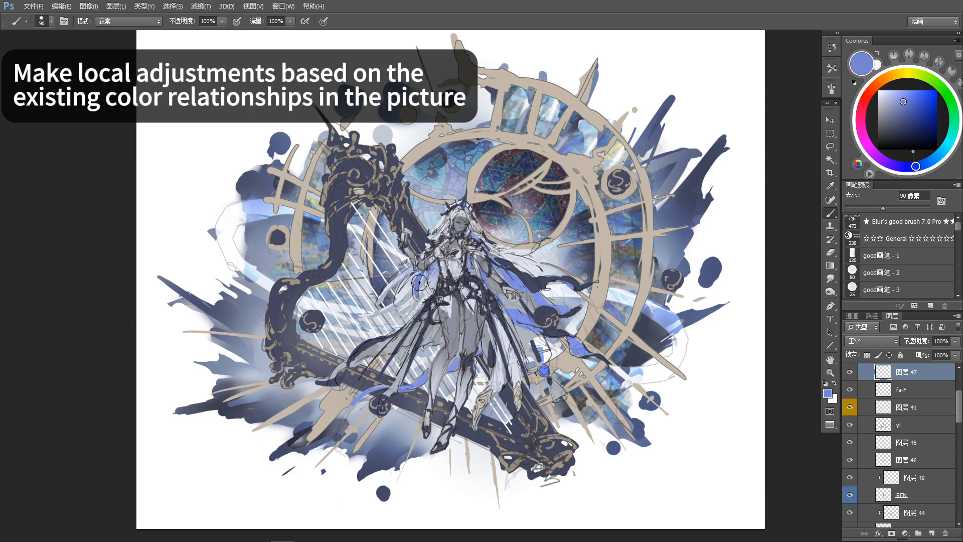
Step: Sample dark blue-violet and periwinkle in turn to build up the cloth under the raised arm on layer 47, trimming it with the eraser
{"action": "left_click", "coordinate": [431, 273], "text": "alt"}
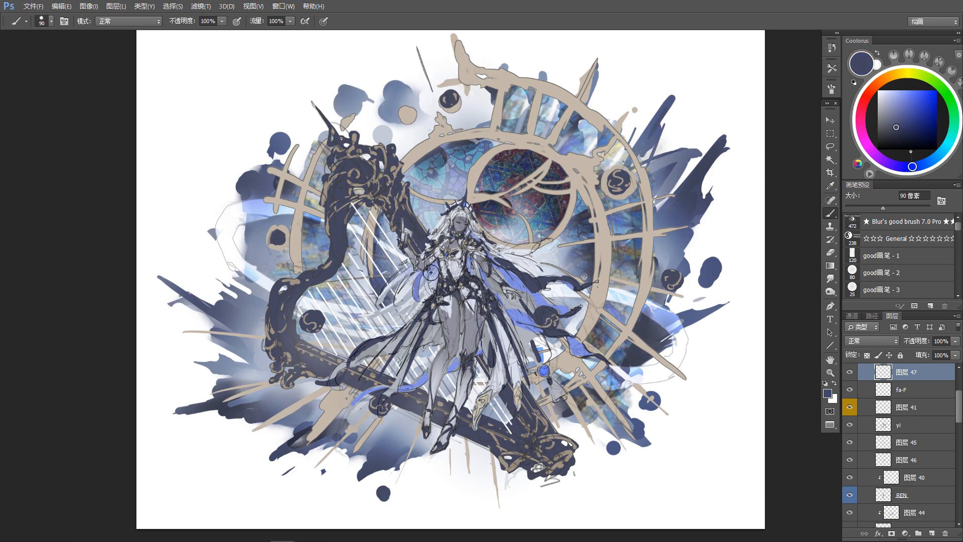
{"action": "left_click", "coordinate": [418, 288], "text": "alt"}
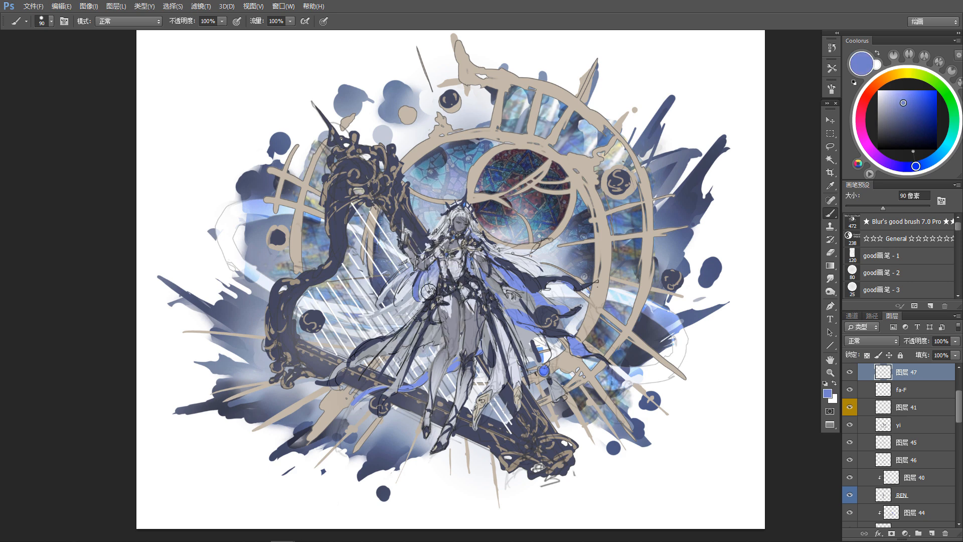
{"action": "left_click", "coordinate": [416, 272], "text": "alt"}
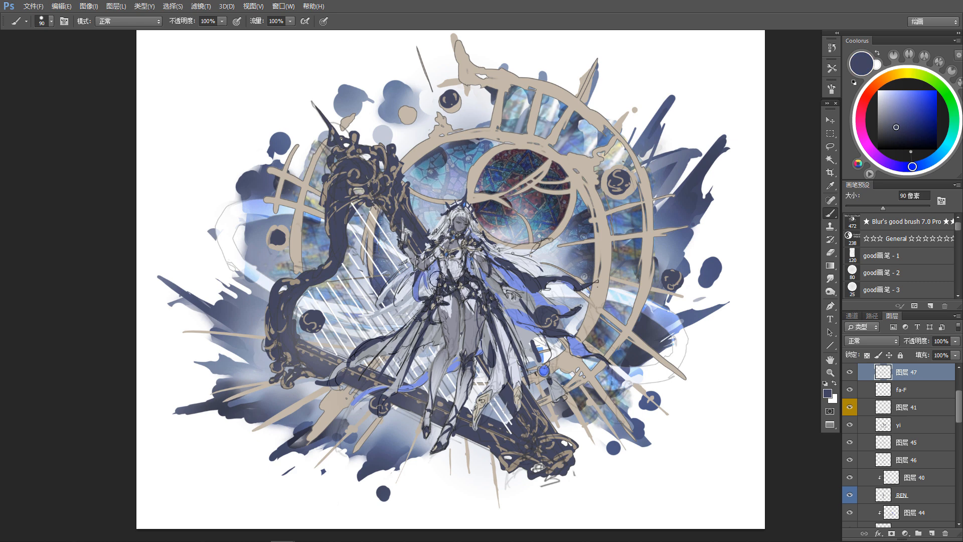
{"action": "key", "text": "e"}
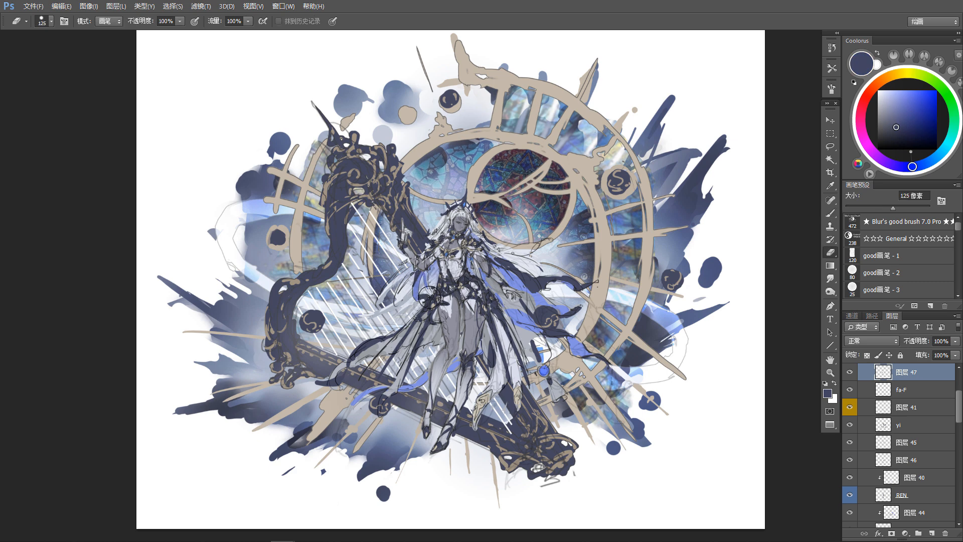
{"action": "key", "text": "b"}
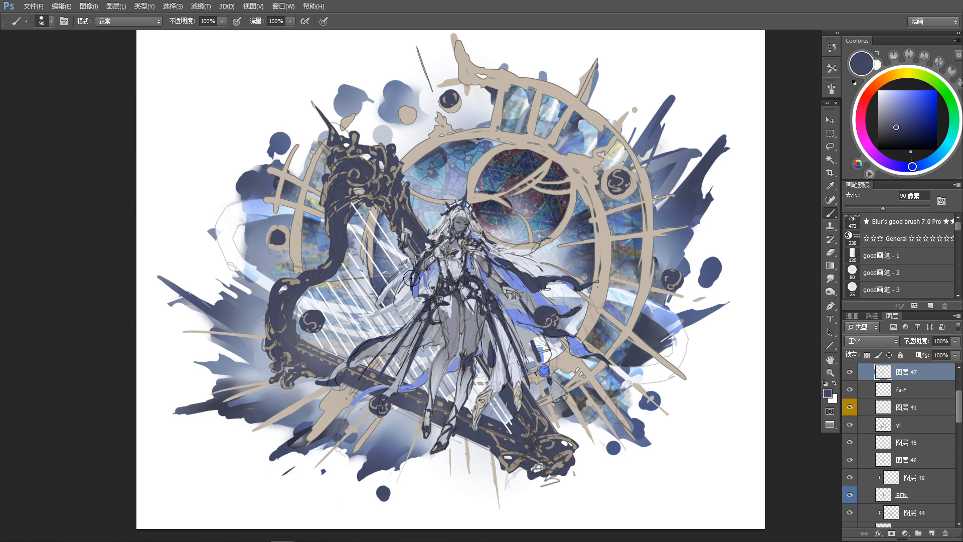
{"action": "key", "text": "e"}
{"action": "key", "text": "b"}
Step: Refine the blue cloth's edge beside the torso with sampled periwinkle, then darken the folds near the shoulder with near-black navy
{"action": "left_click", "coordinate": [416, 284], "text": "alt"}
{"action": "left_click", "coordinate": [419, 294], "text": "alt"}
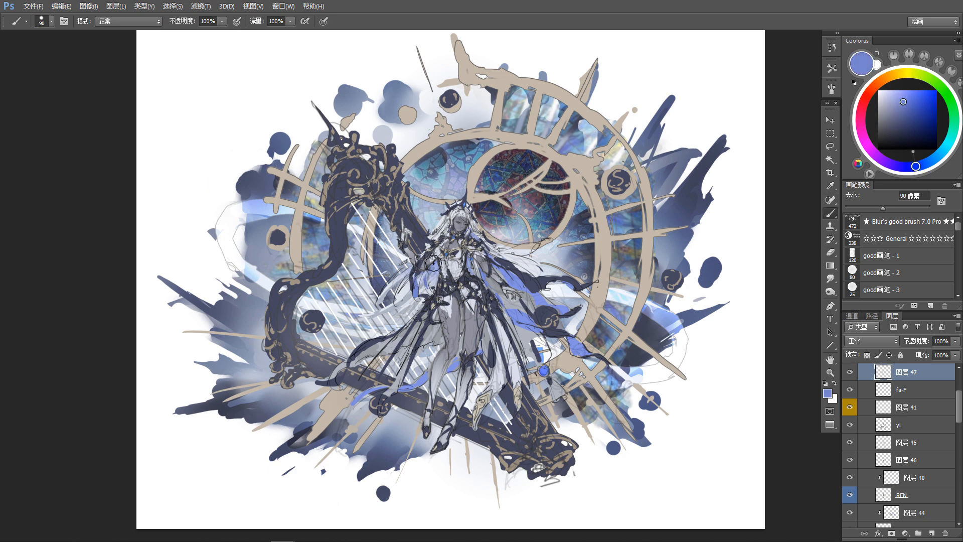
{"action": "key", "text": "e"}
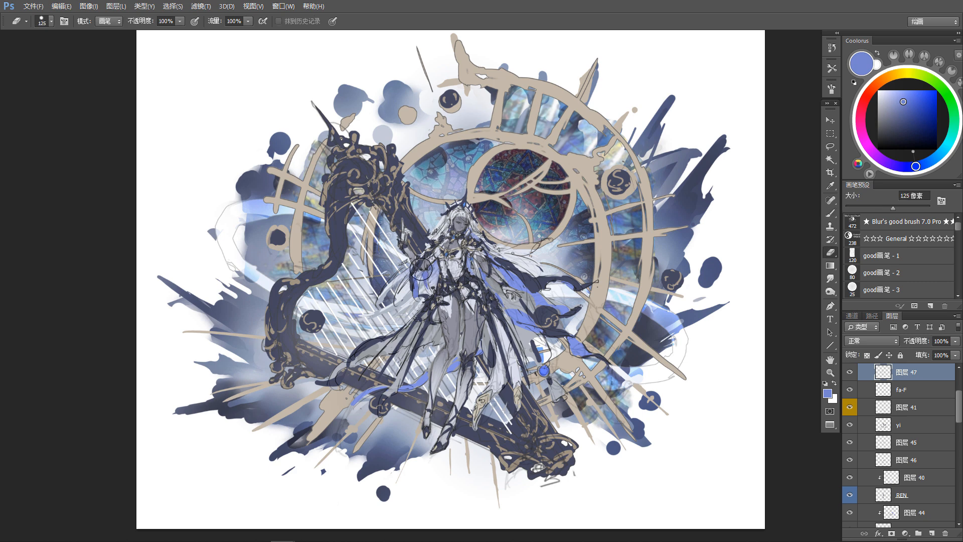
{"action": "key", "text": "b"}
{"action": "left_click", "coordinate": [434, 249], "text": "alt"}
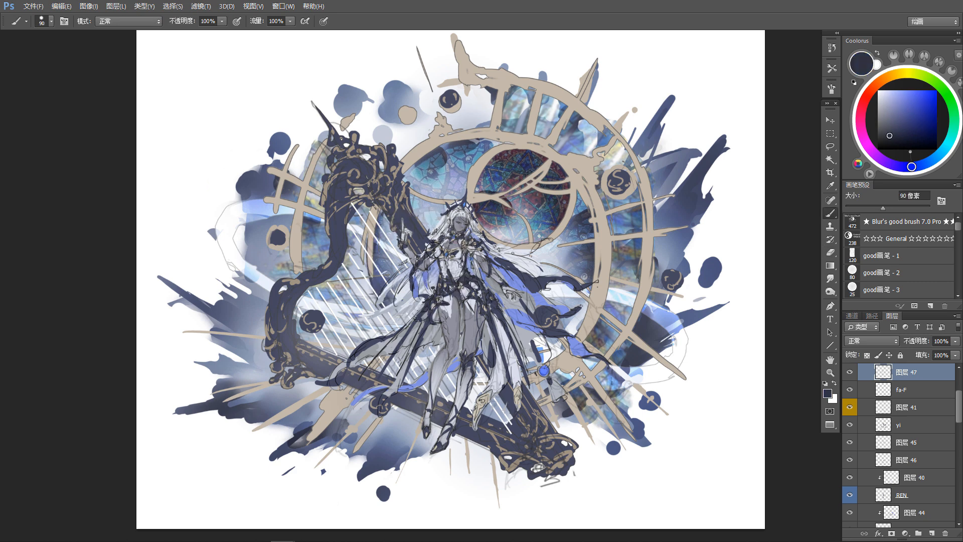
{"action": "key", "text": "e"}
{"action": "key", "text": "b"}
Step: Resample periwinkle and dark blue-violet to touch up the cloth between arm and waist, cleaning its outline with the 125 px eraser
{"action": "left_click", "coordinate": [418, 280], "text": "alt"}
{"action": "key", "text": "e"}
{"action": "key", "text": "b"}
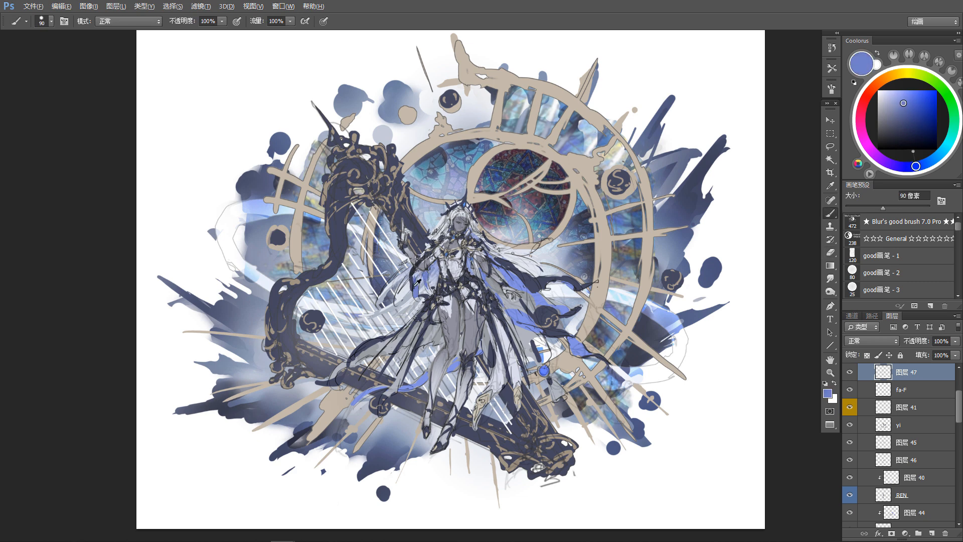
{"action": "left_click", "coordinate": [415, 284], "text": "alt"}
{"action": "left_click", "coordinate": [422, 285], "text": "alt"}
{"action": "left_click", "coordinate": [427, 286], "text": "alt"}
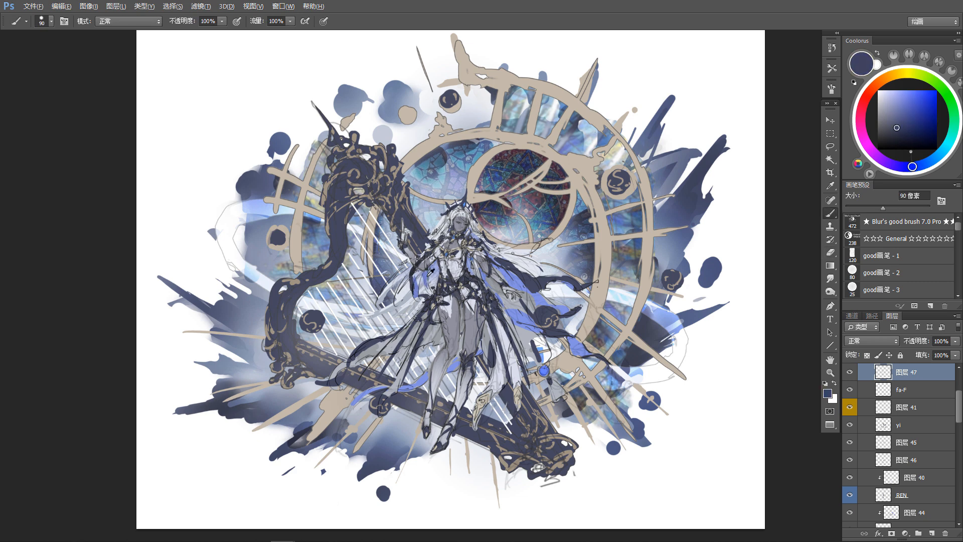
{"action": "left_click", "coordinate": [429, 274], "text": "alt"}
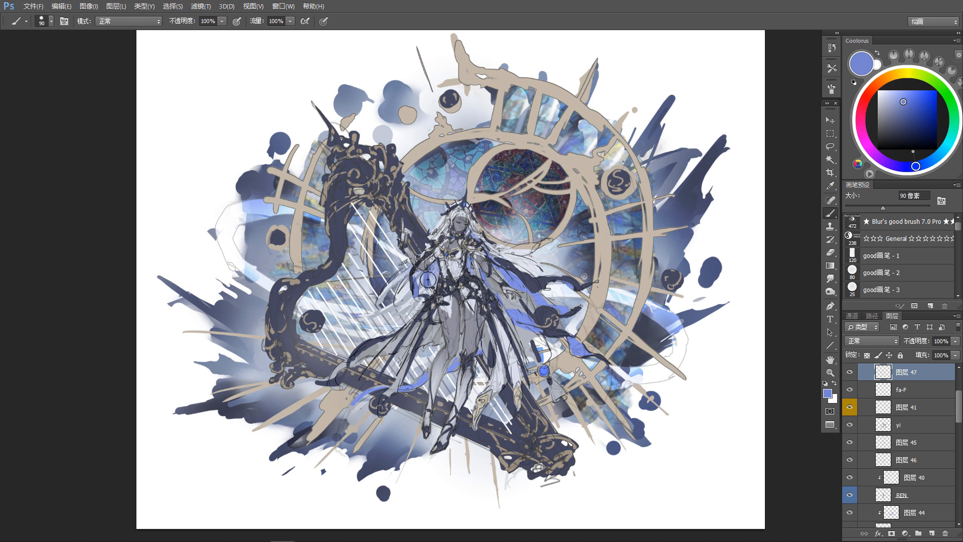
{"action": "key", "text": "e"}
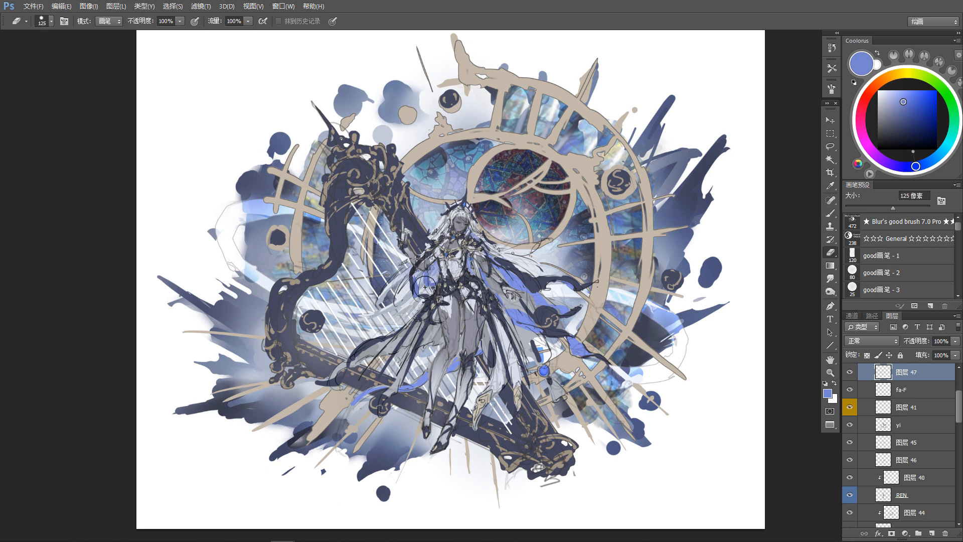
{"action": "key", "text": "b"}
{"action": "key", "text": "e"}
{"action": "key", "text": "b"}
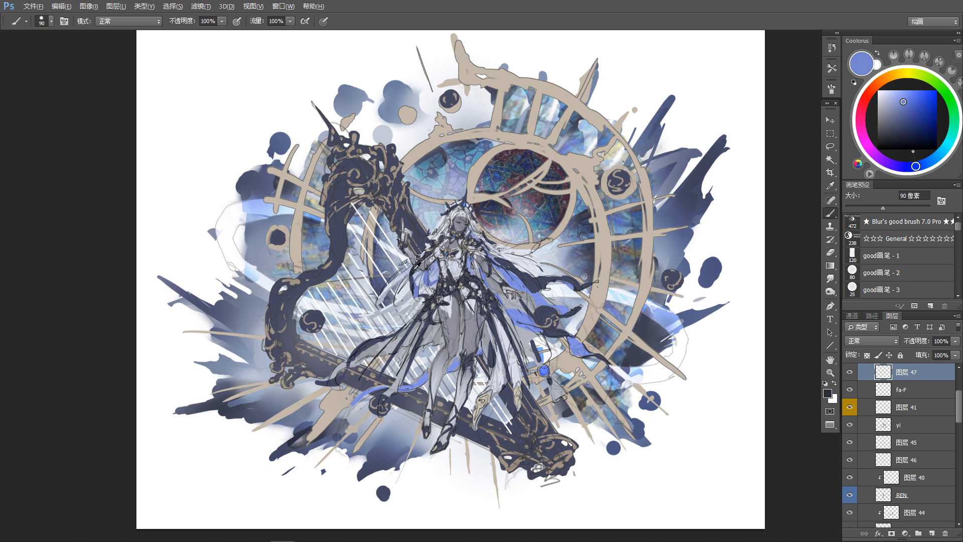
Step: Sample dark blue-violet to touch up the cape beside the torso on layer 47, tidying it with the 125 px eraser
{"action": "left_click", "coordinate": [414, 270], "text": "alt"}
{"action": "left_click", "coordinate": [518, 273], "text": "alt"}
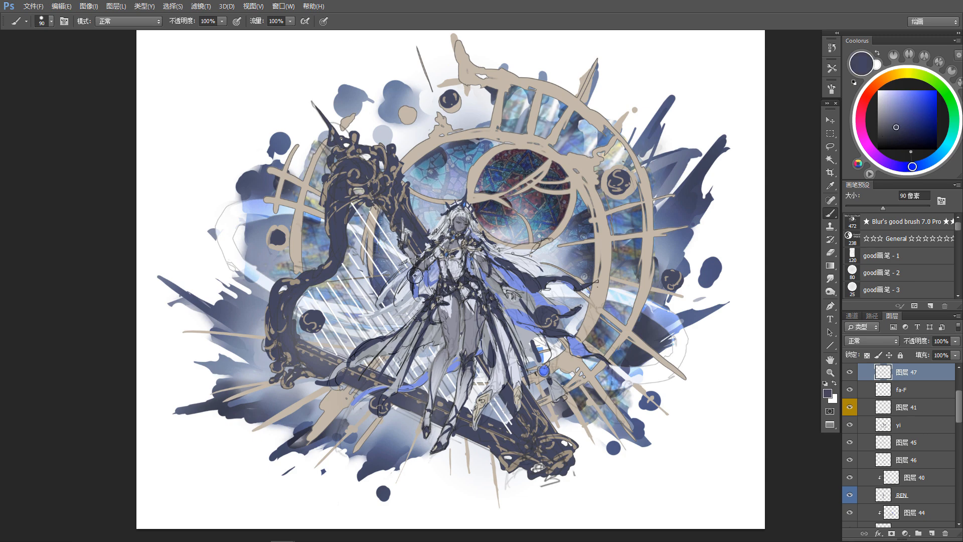
{"action": "key", "text": "e"}
{"action": "left_click_drag", "start_coordinate": [451, 316], "coordinate": [438, 319]}
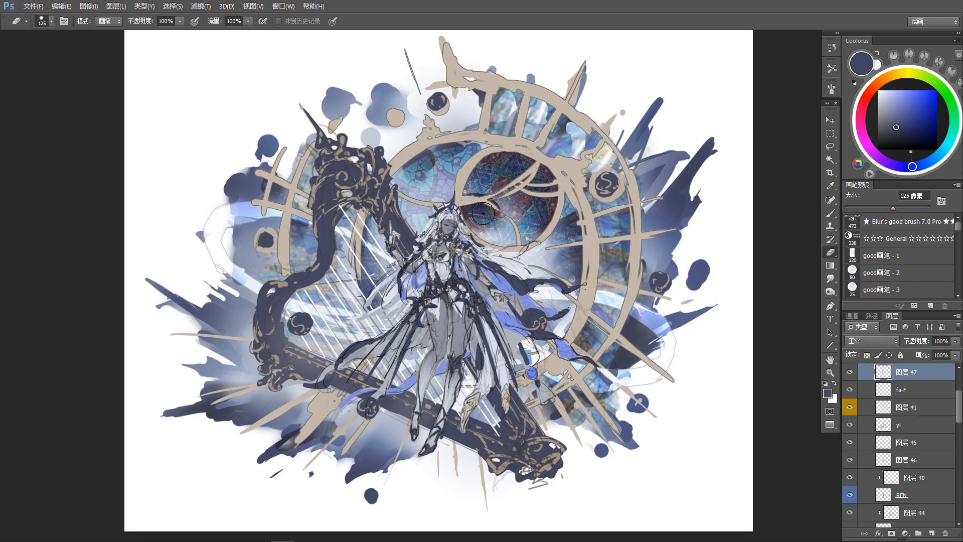
Step: Pick hair layer fa-F from the canvas and retouch the hair beneath the crown with sampled pale lavender and dark blue-violet
{"action": "scroll", "coordinate": [494, 249], "scroll_direction": "down", "scroll_amount": 3}
{"action": "scroll", "coordinate": [496, 252], "scroll_direction": "up", "scroll_amount": 5}
{"action": "key", "text": "v"}
{"action": "left_click", "coordinate": [510, 256]}
{"action": "key", "text": "b"}
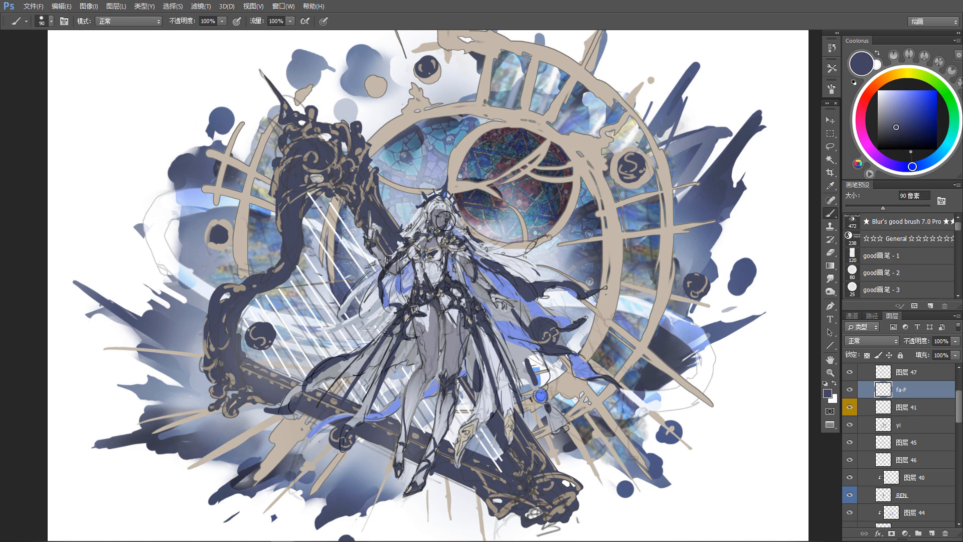
{"action": "left_click", "coordinate": [438, 206], "text": "alt"}
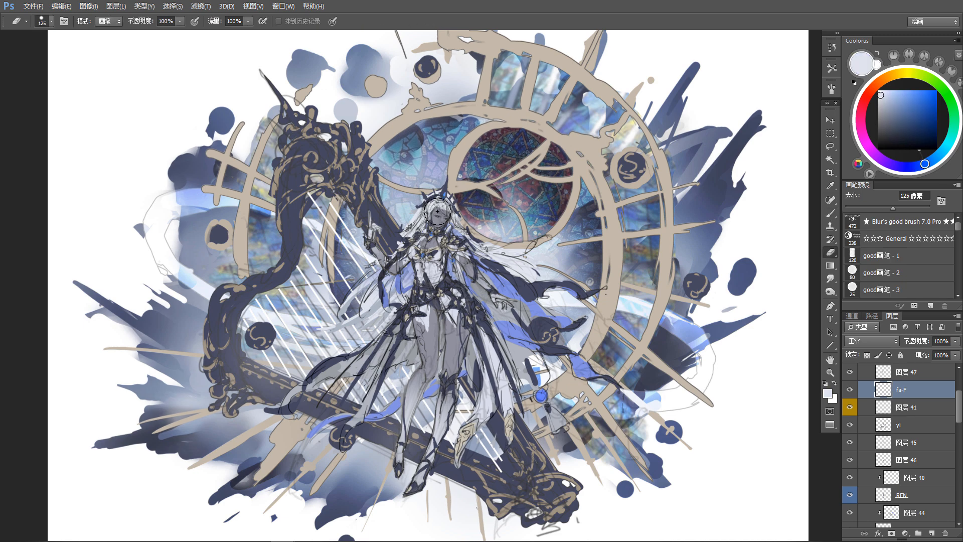
{"action": "left_click", "coordinate": [447, 185], "text": "alt"}
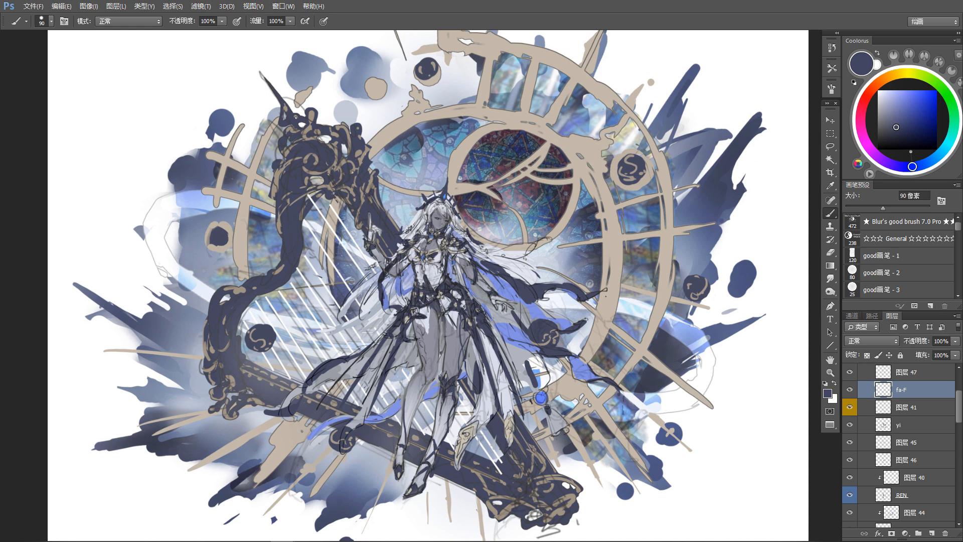
{"action": "mouse_move", "coordinate": [459, 219]}
{"action": "left_mouse_down"}
{"action": "mouse_move", "coordinate": [470, 264]}
{"action": "mouse_move", "coordinate": [449, 265]}
{"action": "left_mouse_up"}
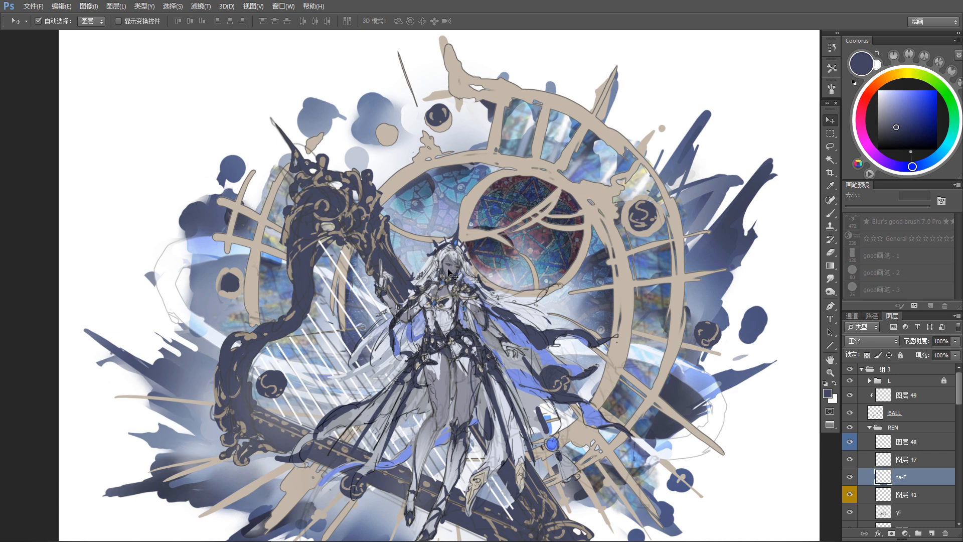
Step: Clean up the face area on layer REN with the 125 px eraser, and reduce the brush size to 30 px for finer strokes
{"action": "left_click", "coordinate": [449, 273]}
{"action": "key", "text": "e"}
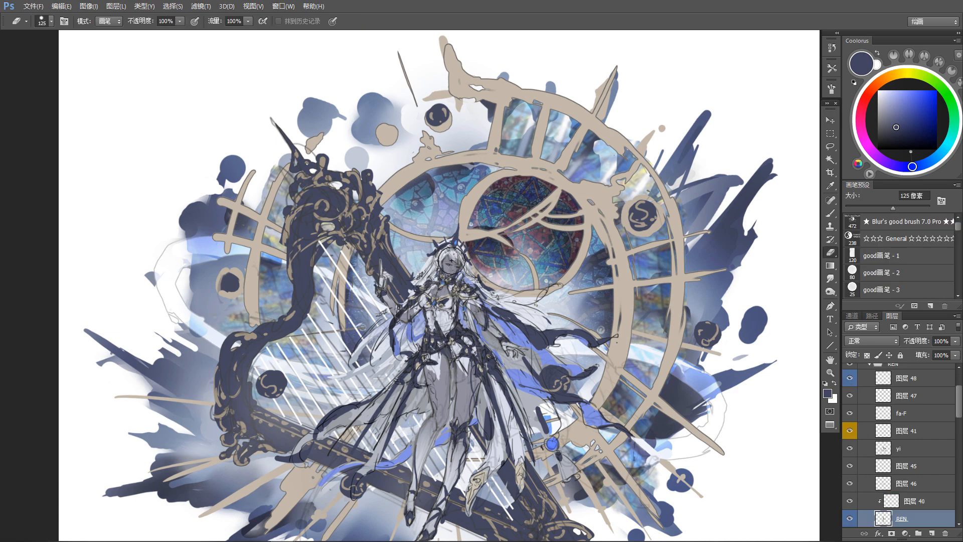
{"action": "key", "text": "v"}
{"action": "key", "text": "b"}
{"action": "key", "text": "bracketleft"}
{"action": "key", "text": "bracketleft"}
{"action": "key", "text": "bracketleft"}
{"action": "key", "text": "v"}
{"action": "left_click", "coordinate": [453, 256]}
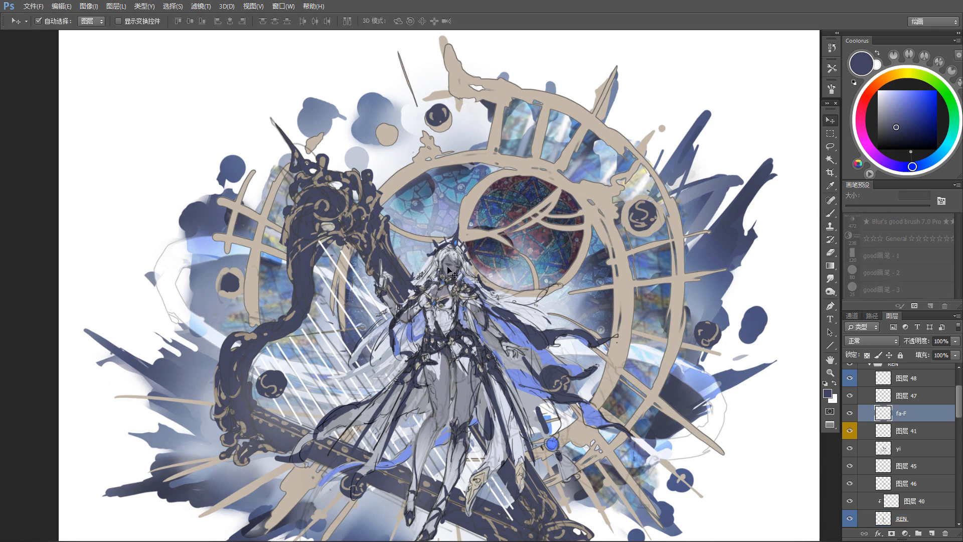
Step: Select clipped layer 40, check its content by toggling its visibility, and sample a muted grey from the face for shading
{"action": "left_click", "coordinate": [447, 275]}
{"action": "left_click", "coordinate": [901, 499]}
{"action": "left_click", "coordinate": [849, 500]}
{"action": "left_click", "coordinate": [849, 501]}
{"action": "key", "text": "b"}
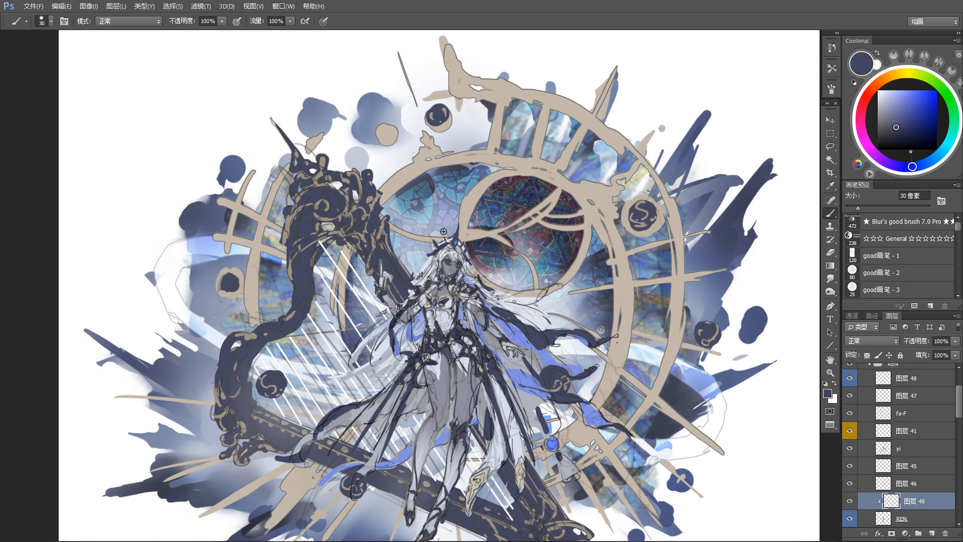
{"action": "left_click", "coordinate": [436, 262], "text": "alt"}
Step: Return to layer fa-F, trim the hair at the forehead with the eraser, and sample pale lavender to repaint it
{"action": "key", "text": "v"}
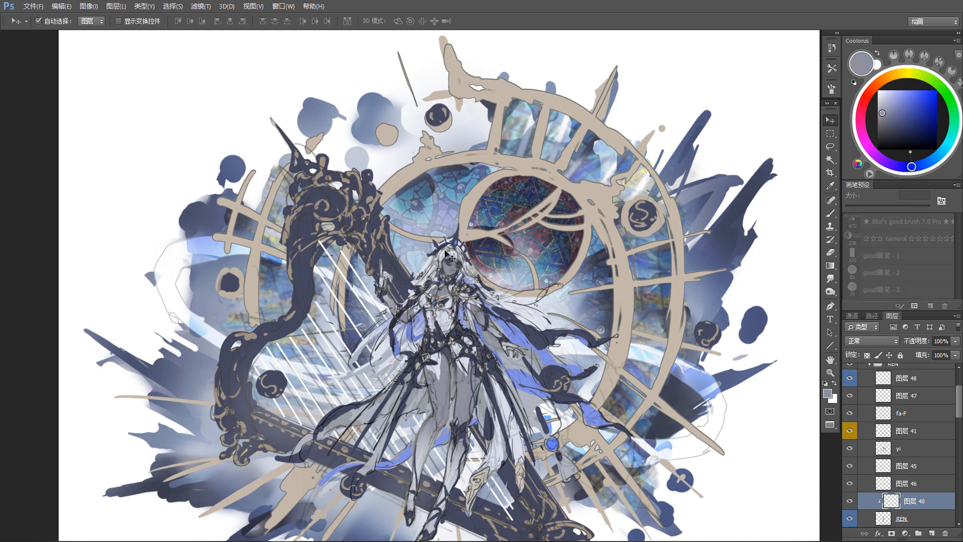
{"action": "left_click", "coordinate": [446, 257]}
{"action": "key", "text": "e"}
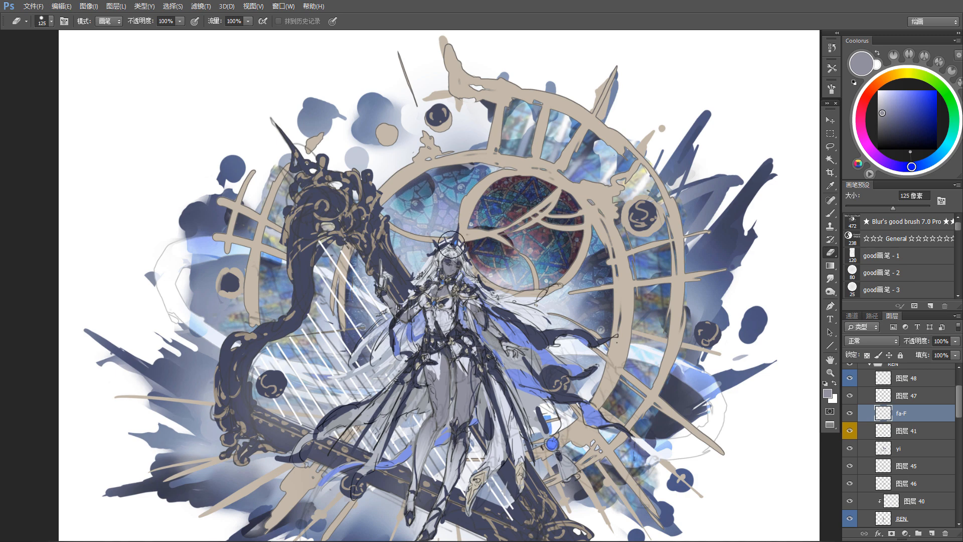
{"action": "key", "text": "b"}
{"action": "left_click", "coordinate": [455, 258], "text": "alt"}
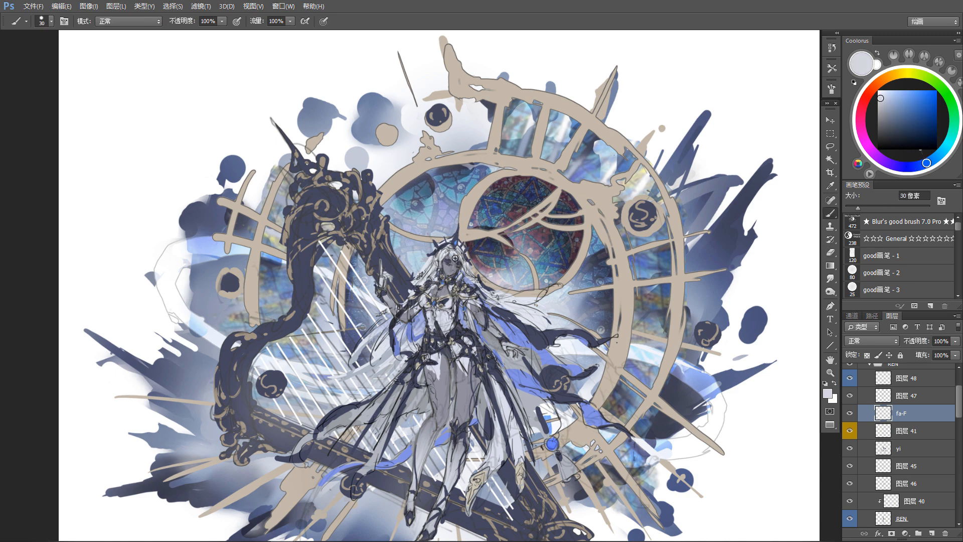
Step: Unlock and expand line-art group L to check the layers behind the face lines, and lock the group again
{"action": "key", "text": "v"}
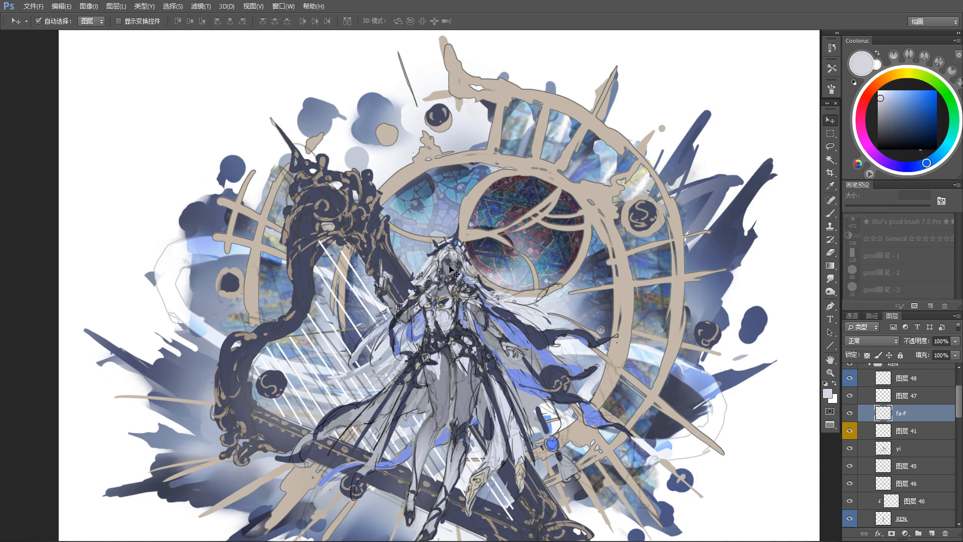
{"action": "scroll", "coordinate": [881, 417], "scroll_direction": "up", "scroll_amount": 3}
{"action": "left_click", "coordinate": [909, 382]}
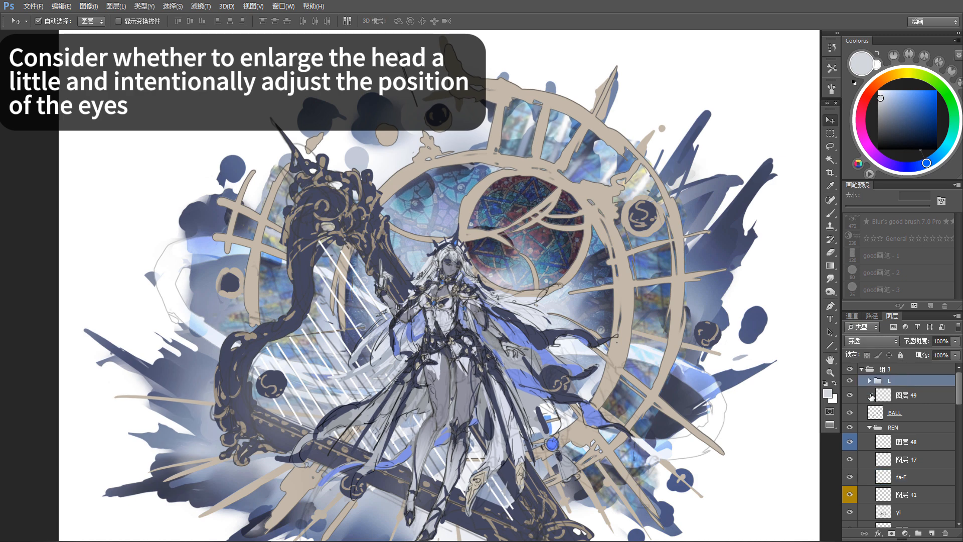
{"action": "left_click", "coordinate": [869, 380]}
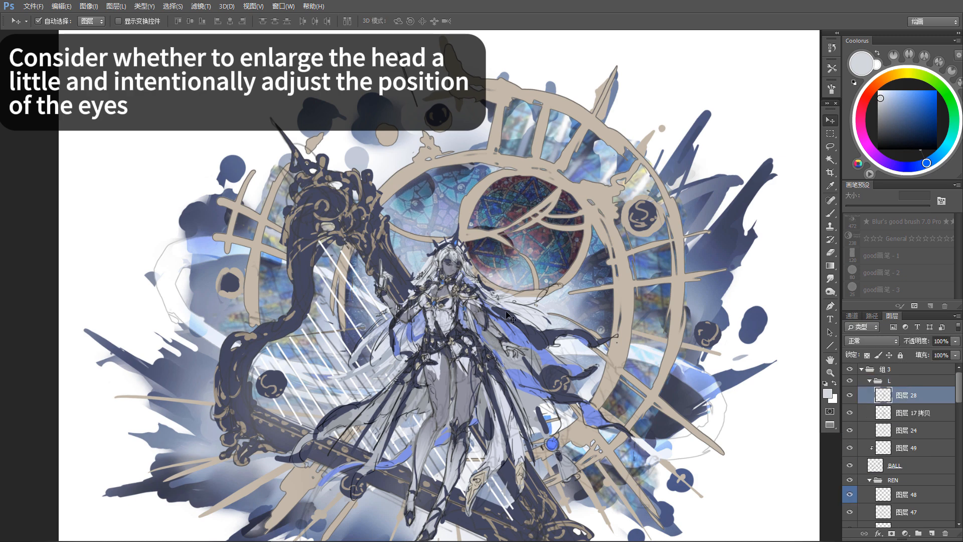
{"action": "left_click", "coordinate": [456, 271]}
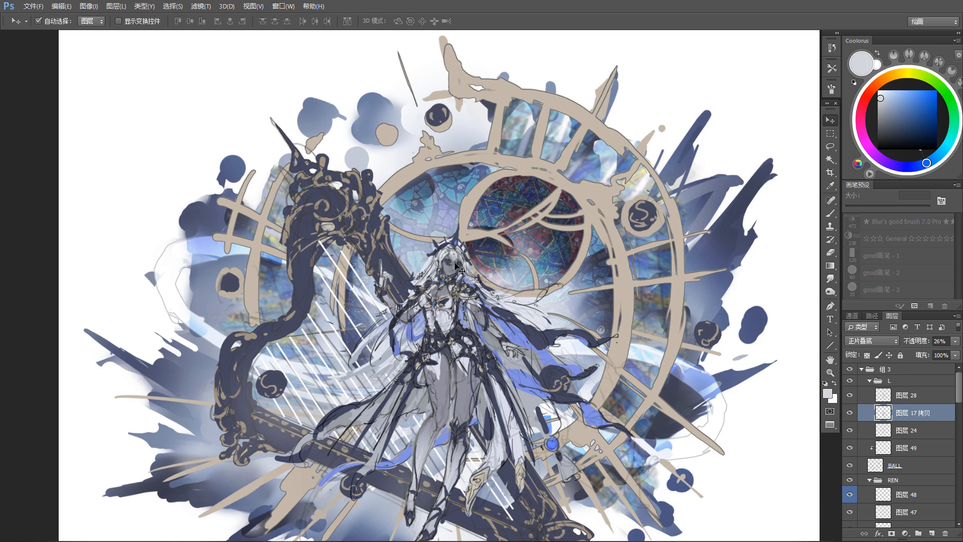
{"action": "left_click", "coordinate": [519, 314]}
{"action": "left_click", "coordinate": [908, 382]}
{"action": "key", "text": "slash"}
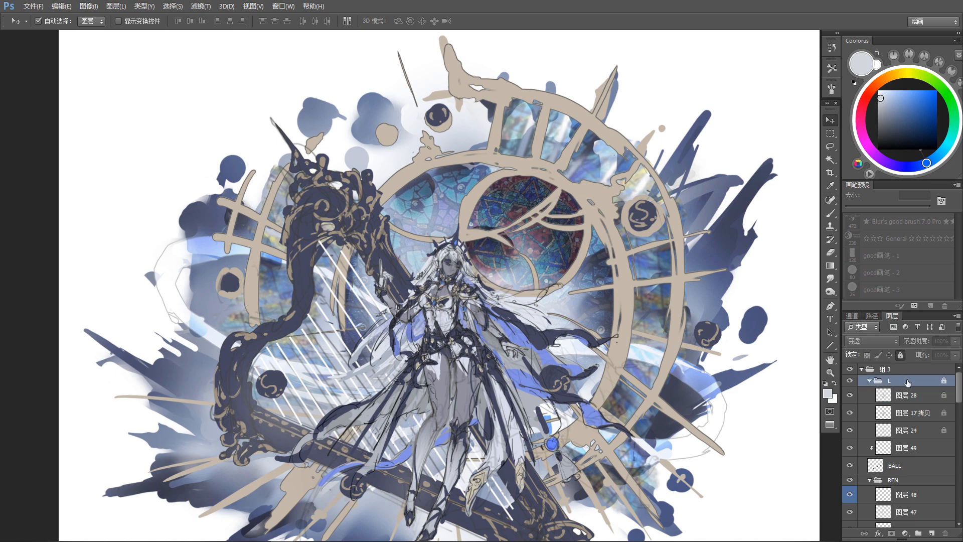
Step: Refine the facial features on layer 40 with a 15 px brush in dark blue-violet, alternating with the 30 px eraser
{"action": "left_click", "coordinate": [454, 270]}
{"action": "key", "text": "b"}
{"action": "left_click", "coordinate": [442, 173], "text": "alt"}
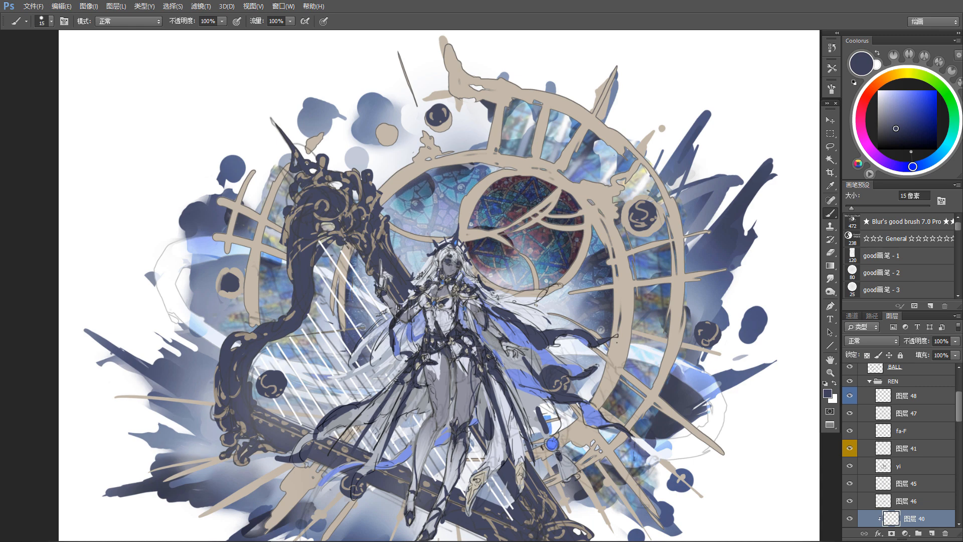
{"action": "key", "text": "e"}
{"action": "key", "text": "b"}
{"action": "key", "text": "e"}
{"action": "key", "text": "b"}
{"action": "key", "text": "e"}
{"action": "key", "text": "b"}
Step: Pick layer fa-F and shade the hair framing the face with sampled blue-grey, trimming strokes with the 30 px eraser
{"action": "key", "text": "v"}
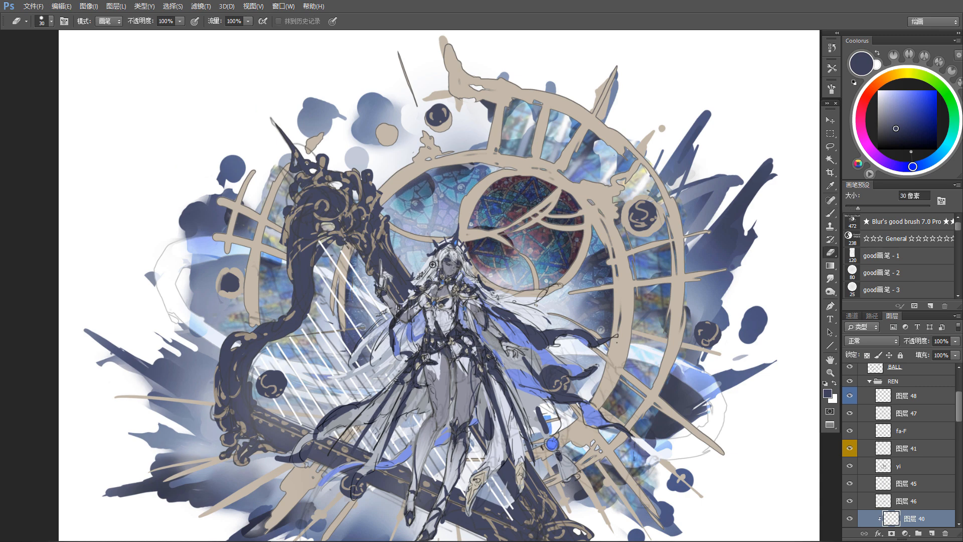
{"action": "left_click", "coordinate": [439, 262]}
{"action": "key", "text": "b"}
{"action": "left_click", "coordinate": [440, 252], "text": "alt"}
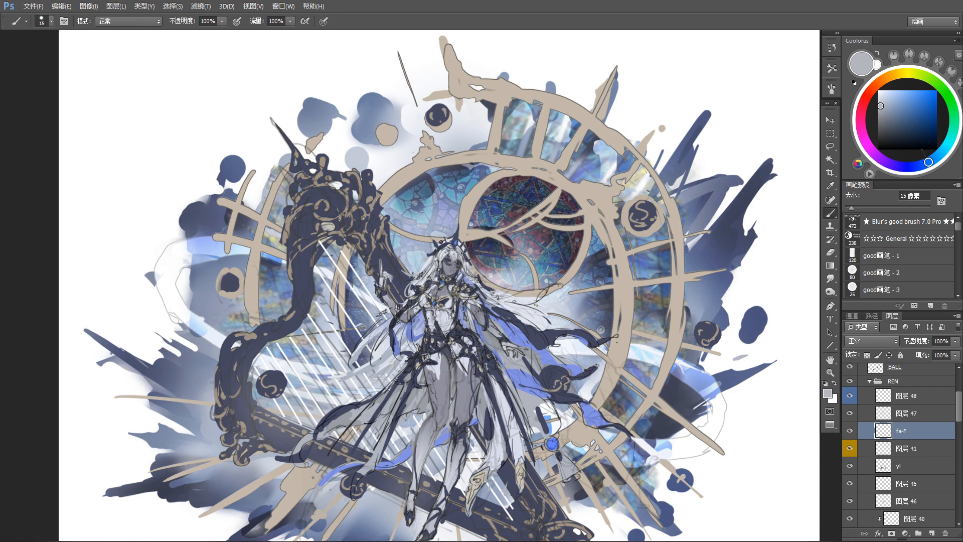
{"action": "key", "text": "e"}
{"action": "key", "text": "b"}
Step: Pick layer yi from the canvas near the chin and clean up the area below the face with the 30 px eraser
{"action": "left_click", "coordinate": [455, 274], "text": "ctrl"}
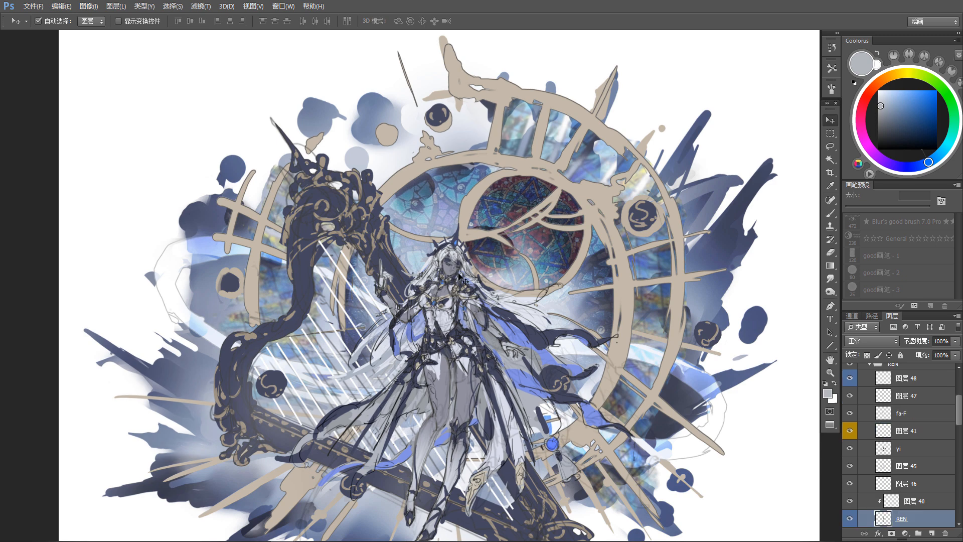
{"action": "left_click", "coordinate": [454, 273], "text": "alt"}
{"action": "left_click", "coordinate": [454, 275], "text": "ctrl"}
{"action": "key", "text": "e"}
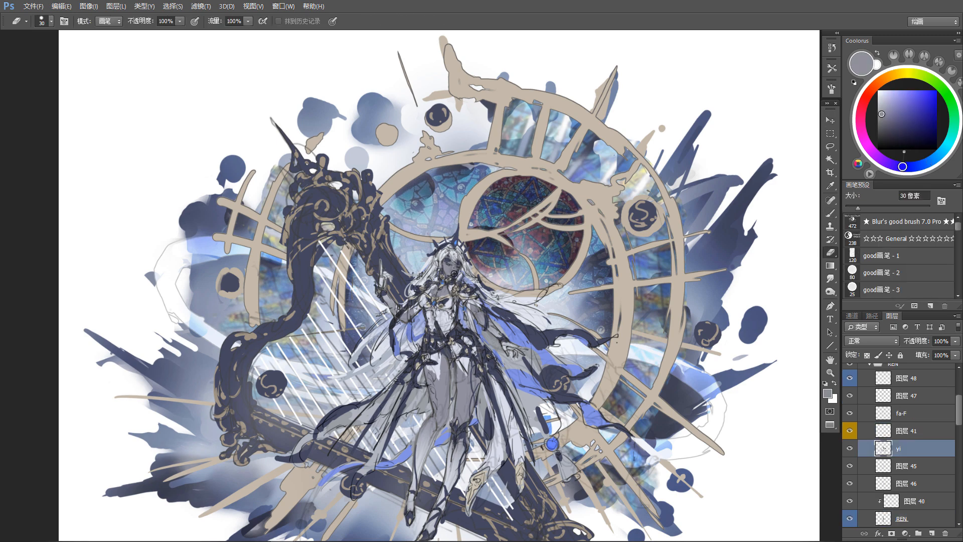
{"action": "key", "text": "b"}
Step: Paint pale lavender strands on both sides of the face on layer fa-F with the 15 px brush, refining them with the eraser
{"action": "left_click", "coordinate": [434, 265], "text": "ctrl"}
{"action": "left_click", "coordinate": [463, 269], "text": "alt"}
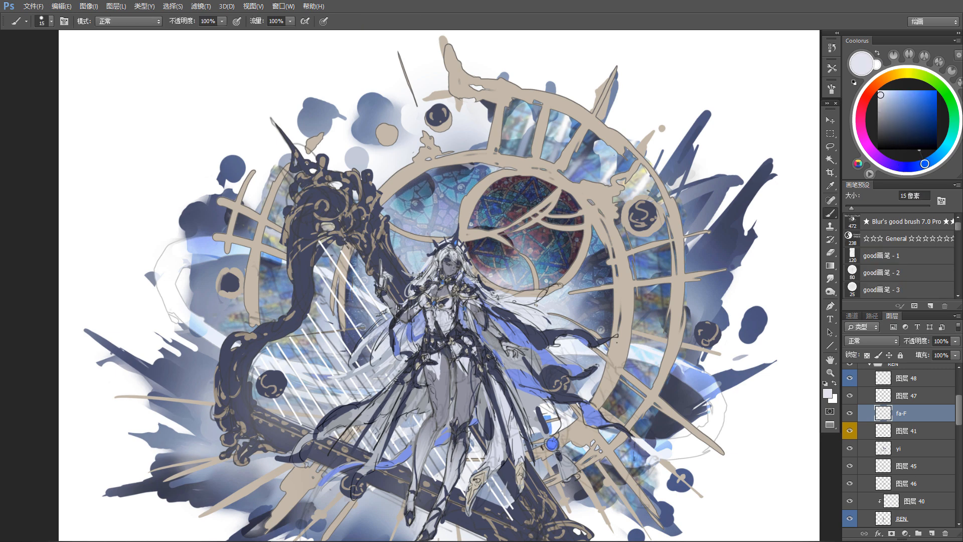
{"action": "left_click_drag", "start_coordinate": [466, 274], "coordinate": [467, 273]}
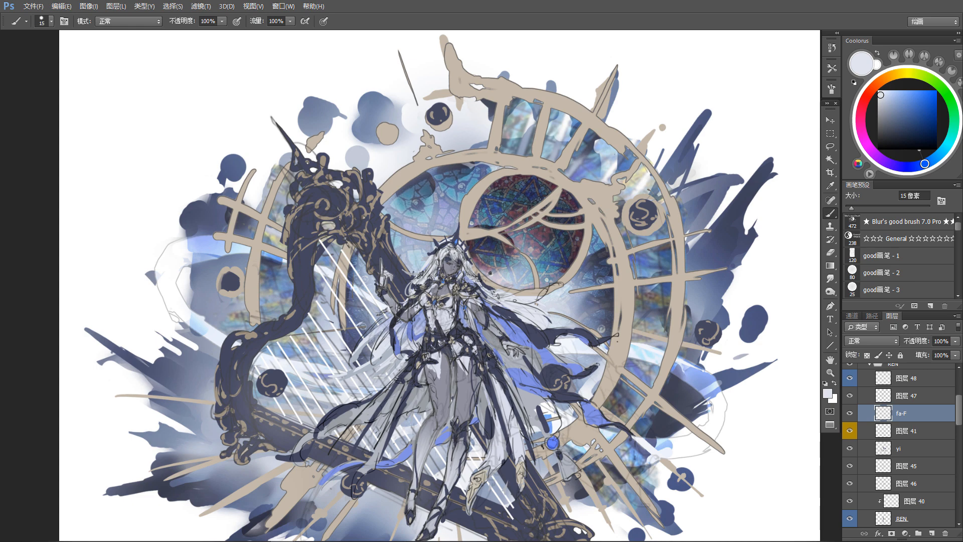
{"action": "left_click", "coordinate": [435, 266], "text": "ctrl"}
{"action": "left_click", "coordinate": [462, 266], "text": "alt"}
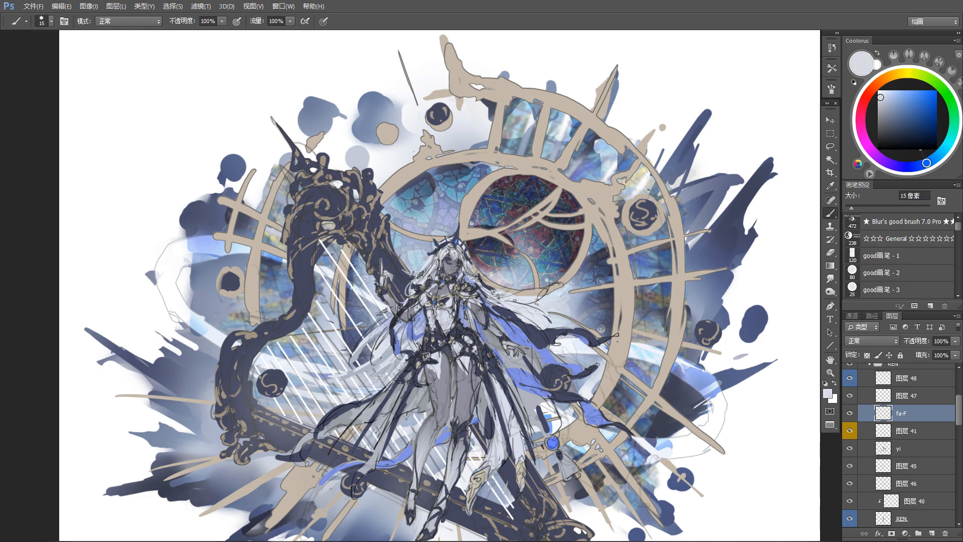
{"action": "left_click", "coordinate": [479, 269], "text": "alt"}
{"action": "key", "text": "e"}
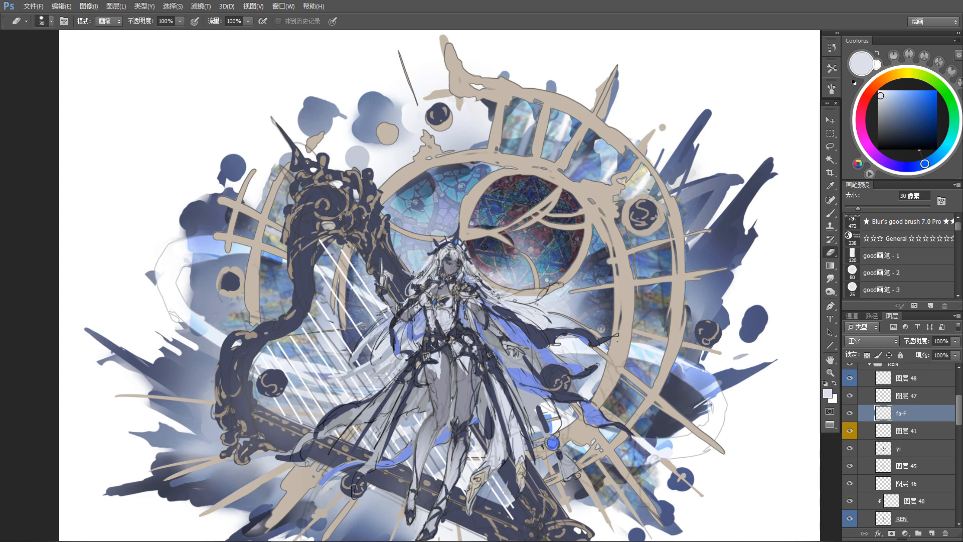
{"action": "key", "text": "b"}
{"action": "key", "text": "e"}
{"action": "left_click_drag", "start_coordinate": [469, 305], "coordinate": [479, 286]}
Step: Pick layer 45 at the figure's waist and touch up the clothing with sampled pale lavender using a 25 px brush
{"action": "key", "text": "v"}
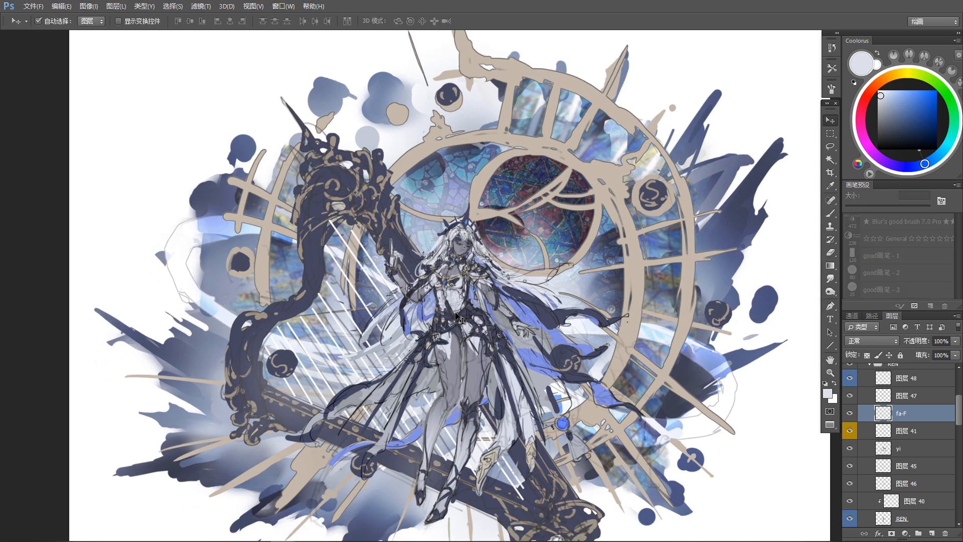
{"action": "left_click", "coordinate": [457, 302]}
{"action": "key", "text": "b"}
{"action": "left_click", "coordinate": [444, 304], "text": "alt"}
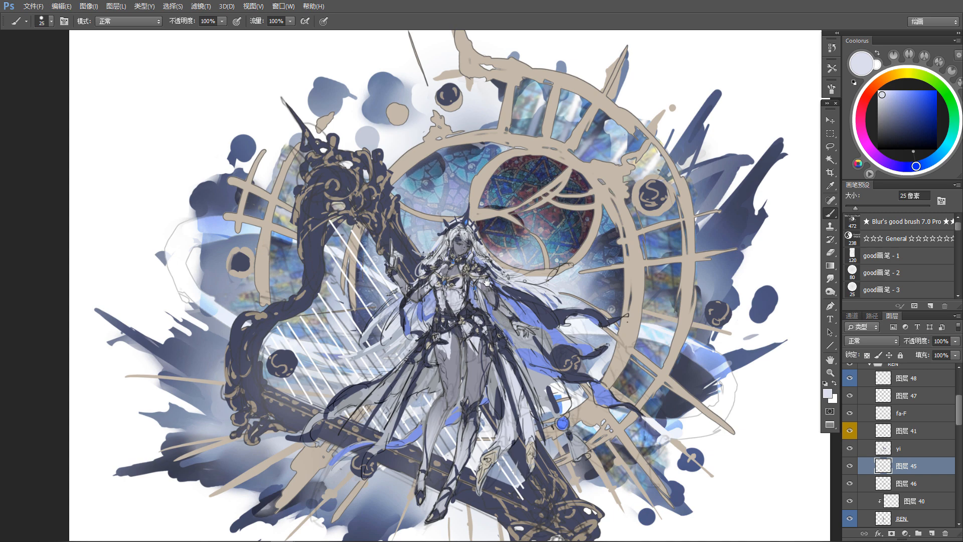
{"action": "left_click_drag", "start_coordinate": [473, 260], "coordinate": [476, 279]}
Step: Reselect layer fa-F, clean the hair near the forehead with the 30 px eraser, and shade it with sampled blue-grey
{"action": "key", "text": "v"}
{"action": "left_click", "coordinate": [463, 260]}
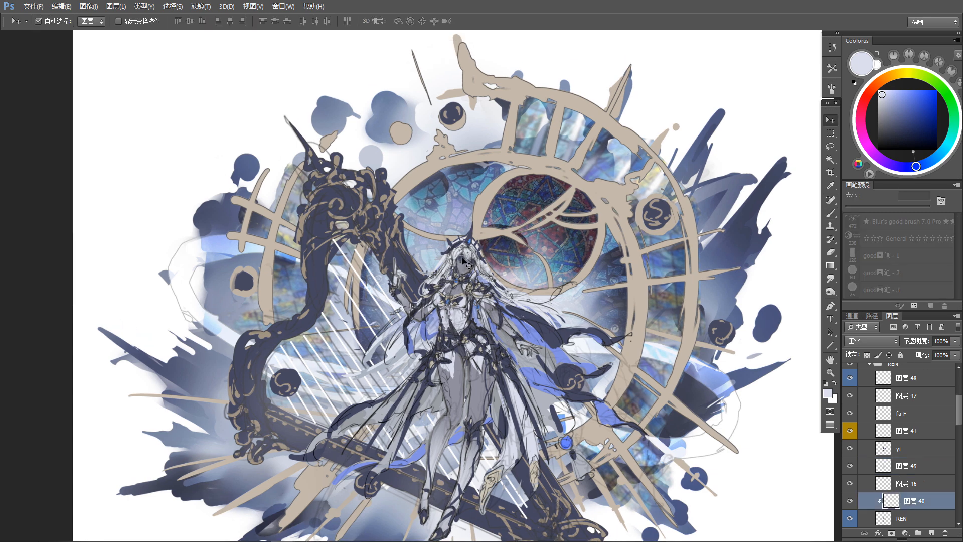
{"action": "left_click", "coordinate": [458, 252]}
{"action": "key", "text": "e"}
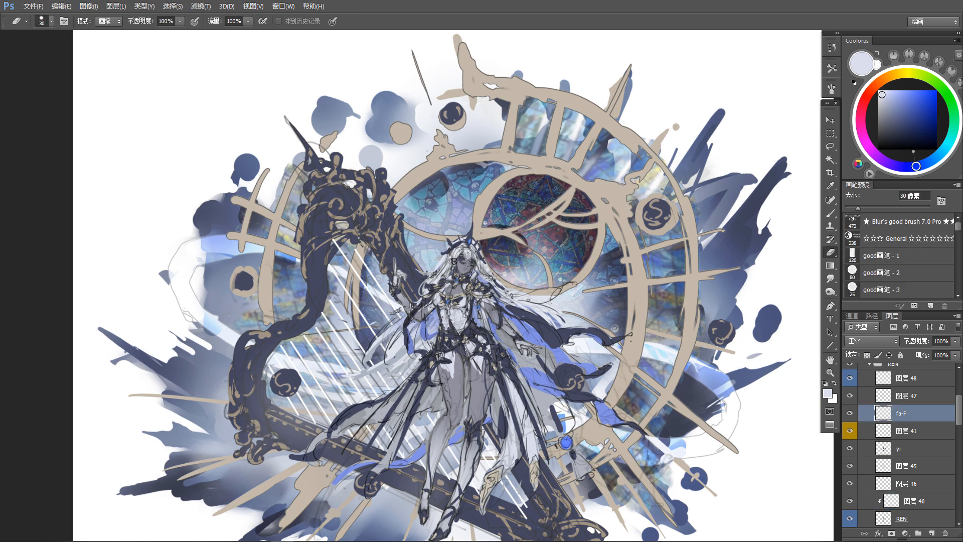
{"action": "key", "text": "b"}
{"action": "left_click", "coordinate": [457, 253], "text": "alt"}
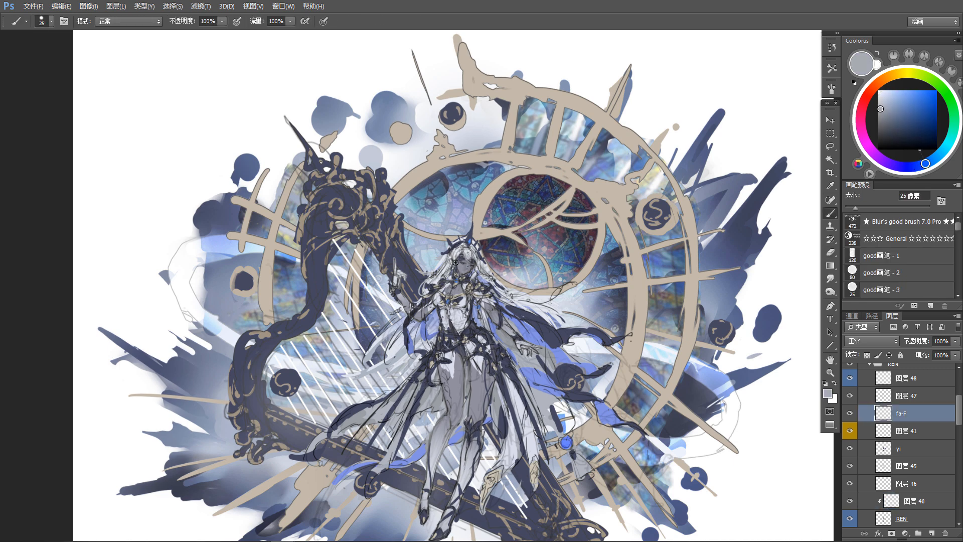
Step: Lasso the crown on layer 47 and transform it to 95.01% width and 99.92% height, rotated -0.55° with a -2.35° horizontal skew
{"action": "key", "text": "v"}
{"action": "left_click", "coordinate": [472, 234]}
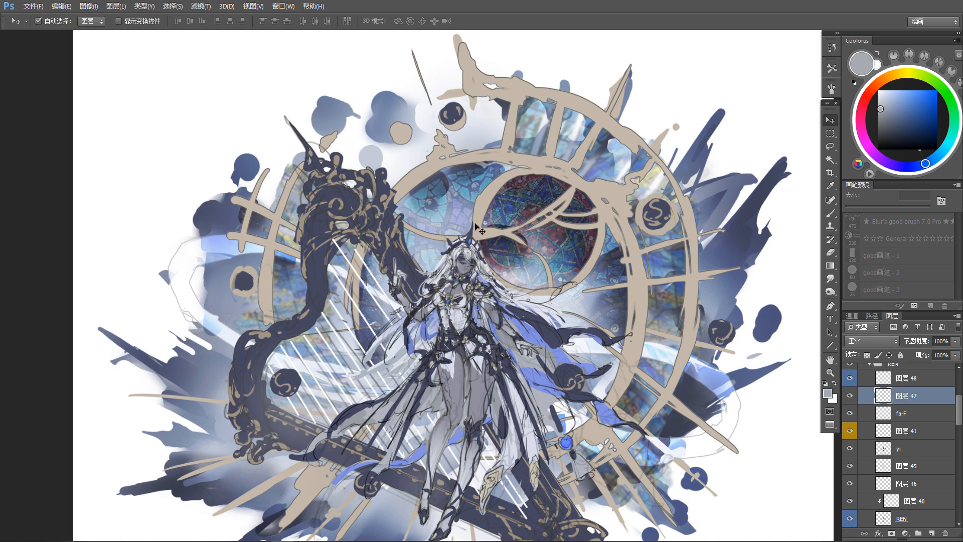
{"action": "key", "text": "l"}
{"action": "mouse_move", "coordinate": [488, 199]}
{"action": "left_mouse_down"}
{"action": "mouse_move", "coordinate": [442, 226]}
{"action": "mouse_move", "coordinate": [467, 247]}
{"action": "mouse_move", "coordinate": [488, 200]}
{"action": "left_mouse_up"}
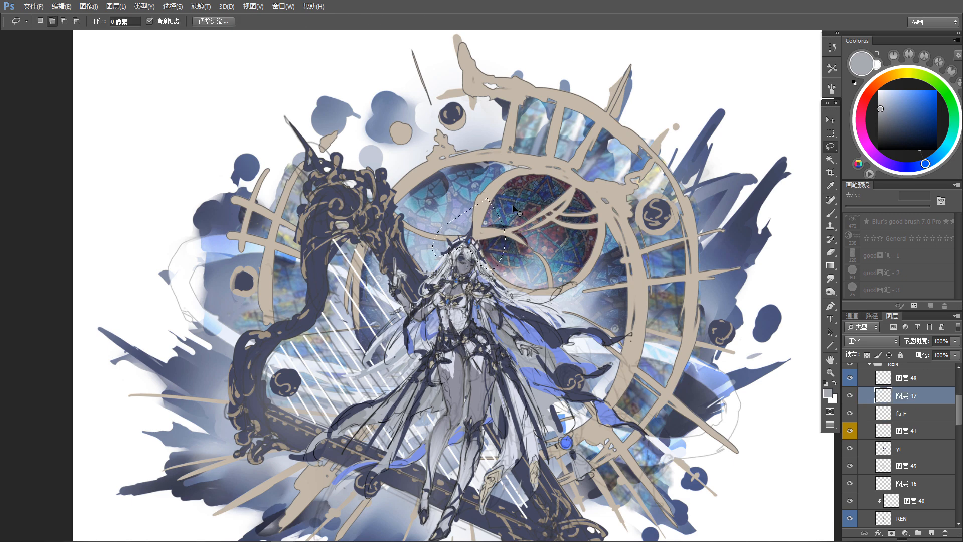
{"action": "key", "text": "ctrl+t"}
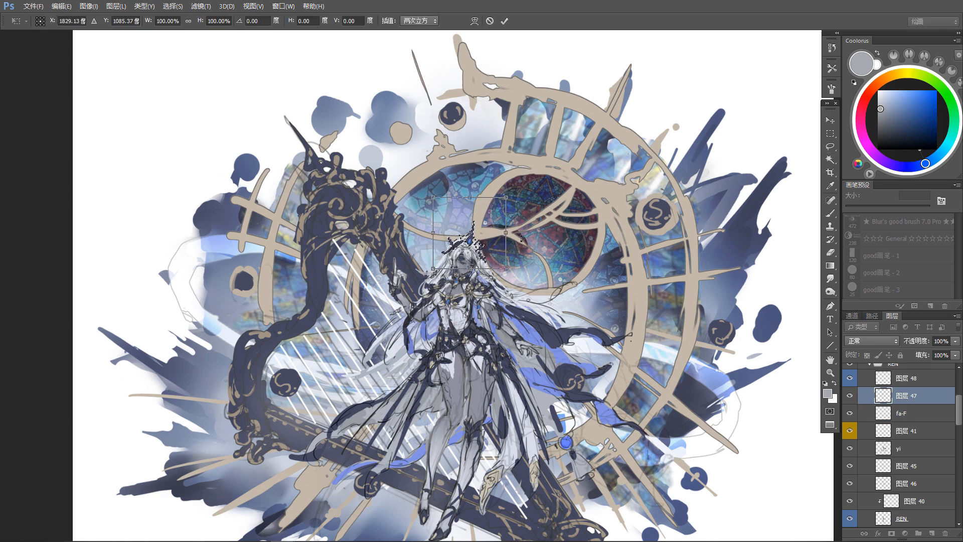
{"action": "left_click_drag", "start_coordinate": [557, 278], "coordinate": [555, 281]}
{"action": "left_click_drag", "start_coordinate": [434, 233], "coordinate": [436, 233]}
{"action": "left_click_drag", "start_coordinate": [505, 237], "coordinate": [504, 234]}
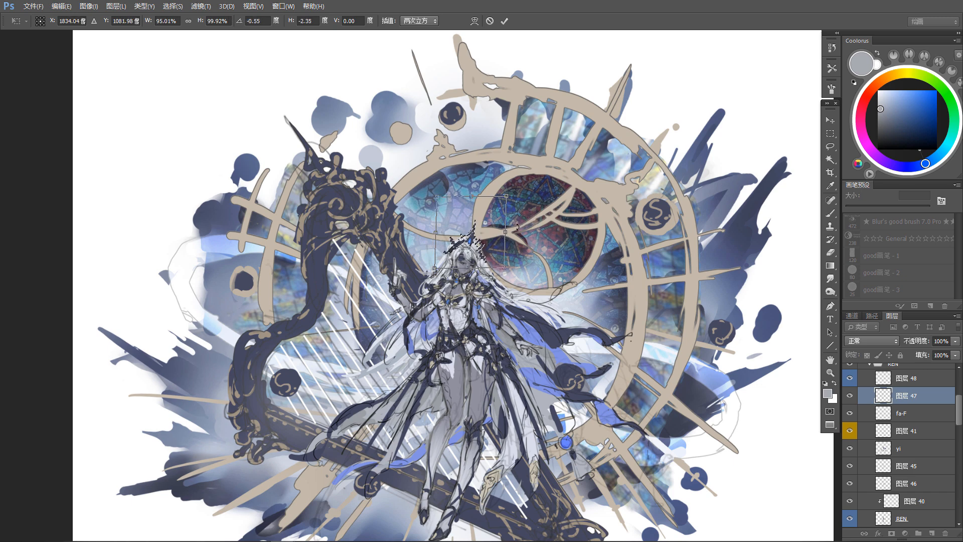
{"action": "key", "text": "Return"}
{"action": "scroll", "coordinate": [497, 443], "scroll_direction": "down", "scroll_amount": 2}
{"action": "scroll", "coordinate": [496, 444], "scroll_direction": "down", "scroll_amount": 2}
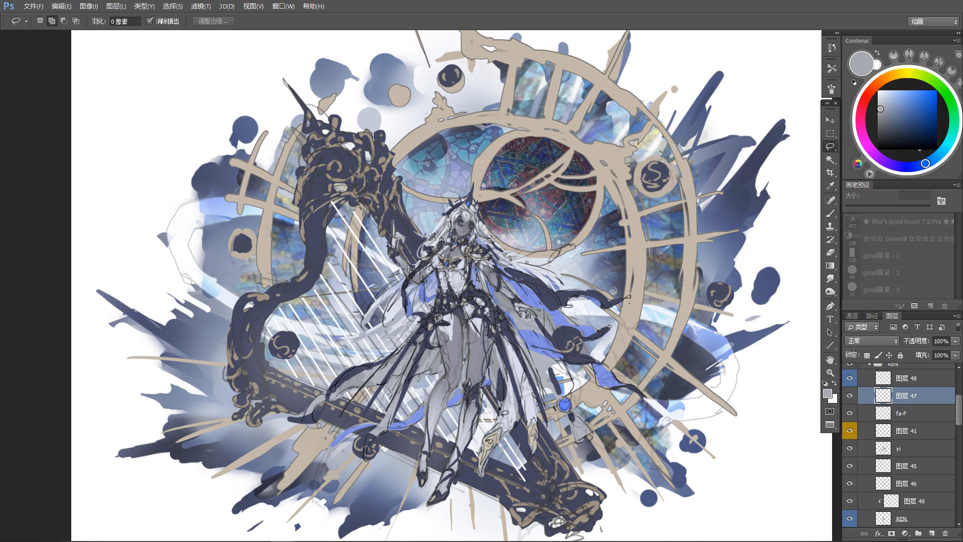
Step: Pick the BALL layer at the orb on the cape and paint blue into the orb with a 125 px brush using sampled cape blue
{"action": "key", "text": "v"}
{"action": "left_click", "coordinate": [565, 293]}
{"action": "key", "text": "b"}
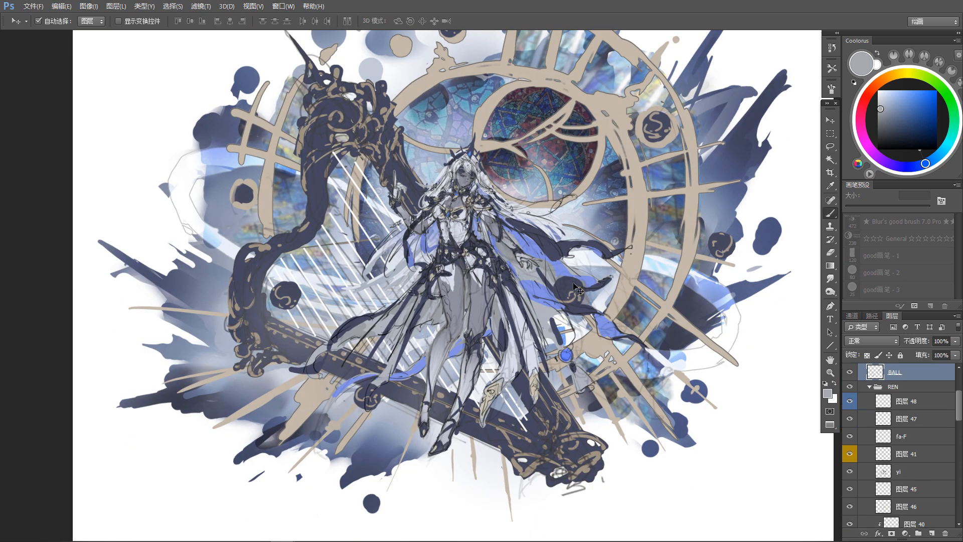
{"action": "left_click", "coordinate": [543, 292], "text": "alt"}
{"action": "key", "text": "bracketright"}
{"action": "key", "text": "bracketright"}
{"action": "key", "text": "bracketright"}
{"action": "key", "text": "bracketright"}
{"action": "key", "text": "bracketright"}
{"action": "key", "text": "bracketright"}
{"action": "key", "text": "bracketright"}
{"action": "key", "text": "bracketright"}
{"action": "key", "text": "bracketright"}
{"action": "key", "text": "bracketright"}
{"action": "key", "text": "bracketright"}
{"action": "left_click", "coordinate": [570, 289]}
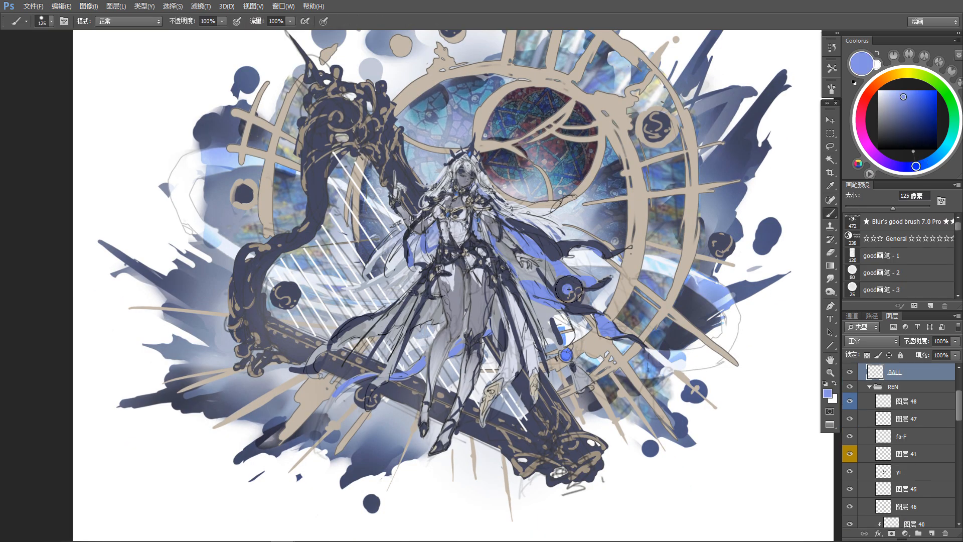
{"action": "left_click", "coordinate": [563, 286]}
{"action": "mouse_move", "coordinate": [562, 286]}
{"action": "left_mouse_down"}
{"action": "mouse_move", "coordinate": [565, 294]}
{"action": "mouse_move", "coordinate": [571, 284]}
{"action": "left_mouse_up"}
Step: Shift the brush colour to light violet and paint it over the orb on the cape
{"action": "left_click_drag", "start_coordinate": [614, 188], "coordinate": [603, 230]}
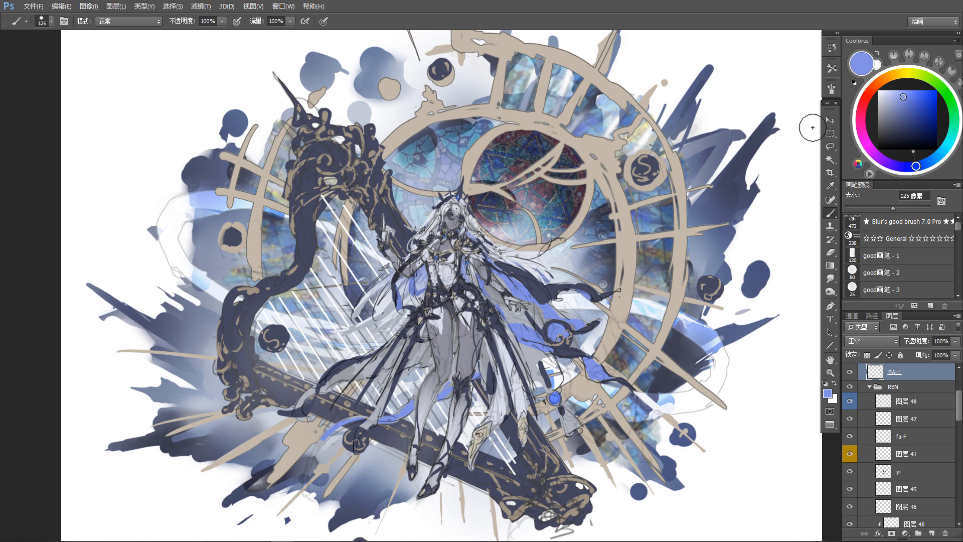
{"action": "left_click_drag", "start_coordinate": [903, 97], "coordinate": [903, 90]}
{"action": "left_click_drag", "start_coordinate": [910, 176], "coordinate": [900, 177]}
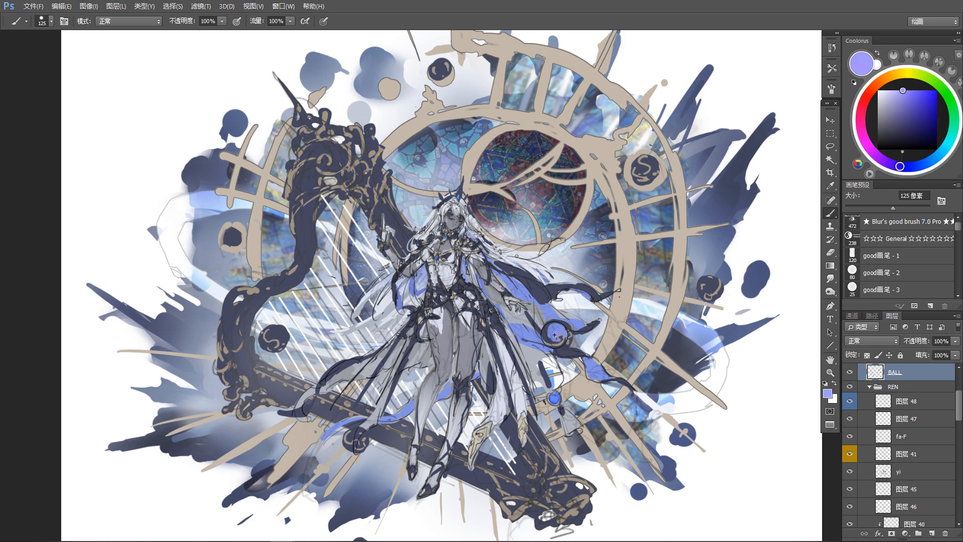
{"action": "left_click_drag", "start_coordinate": [555, 332], "coordinate": [554, 337]}
{"action": "key", "text": "r"}
{"action": "key", "text": "b"}
{"action": "key", "text": "v"}
{"action": "left_click_drag", "start_coordinate": [514, 296], "coordinate": [517, 274]}
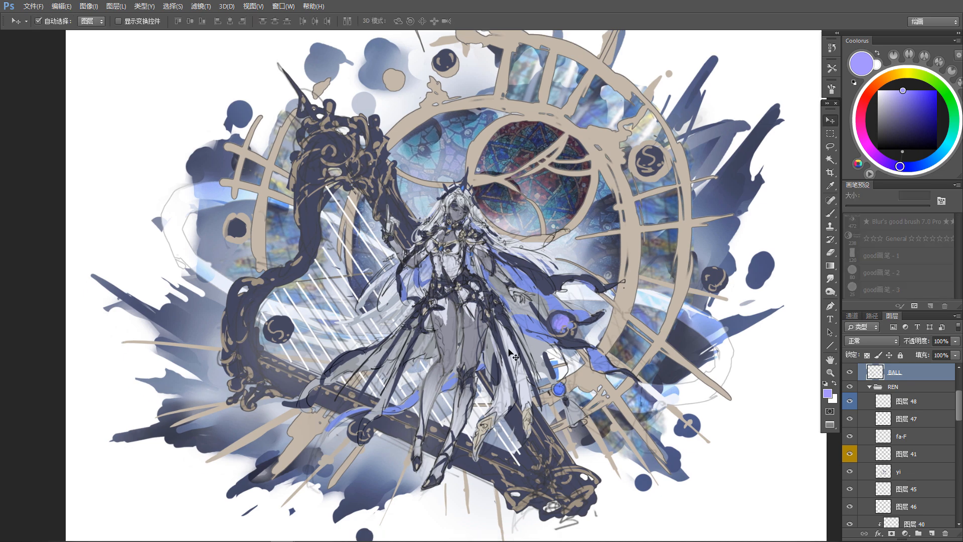
{"action": "left_click_drag", "start_coordinate": [509, 351], "coordinate": [532, 324]}
{"action": "left_click_drag", "start_coordinate": [531, 169], "coordinate": [510, 262]}
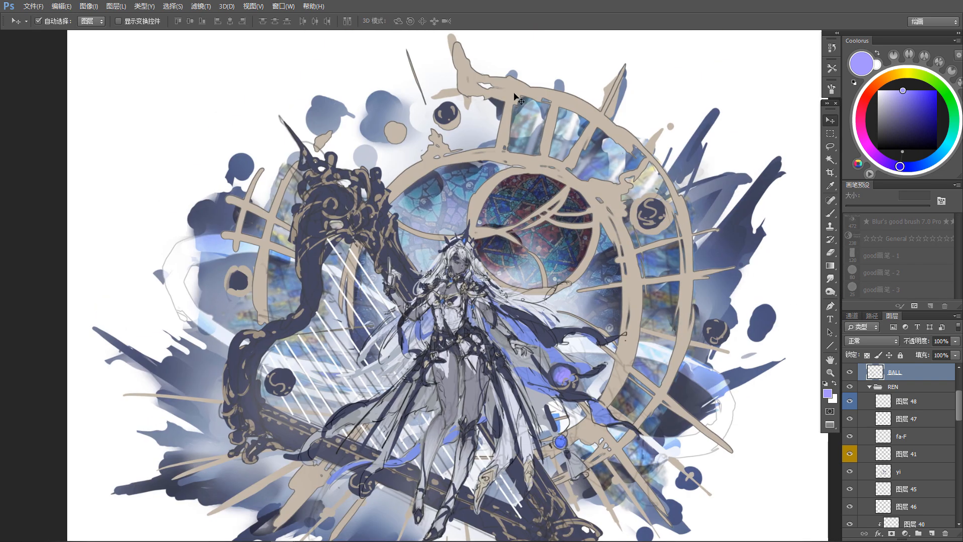
{"action": "left_click_drag", "start_coordinate": [494, 158], "coordinate": [528, 134]}
{"action": "key", "text": "ctrl+minus"}
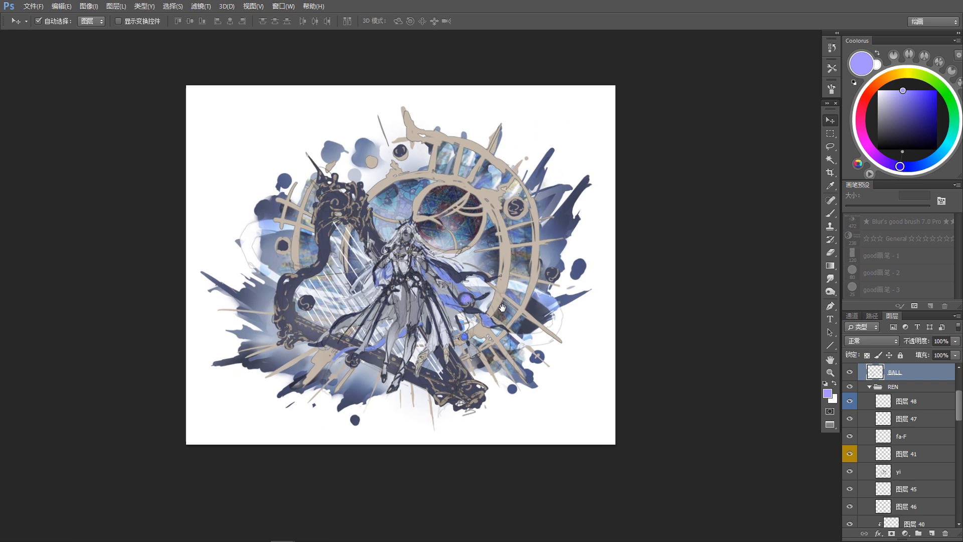
Step: Add a photo filter adjustment clipped to the background texture on layer 53 and set it to Cooling Filter (80)
{"action": "key", "text": "c"}
{"action": "key", "text": "v"}
{"action": "left_click", "coordinate": [520, 269]}
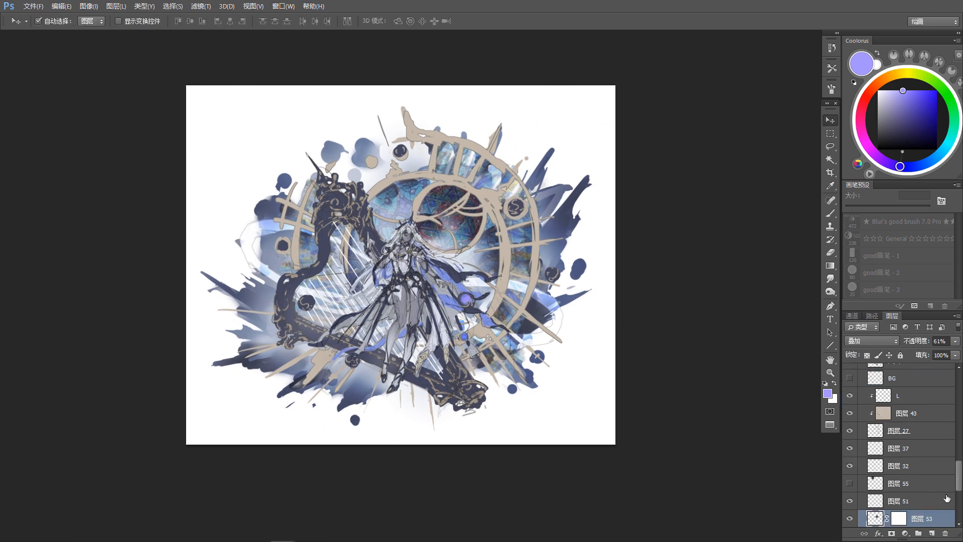
{"action": "scroll", "coordinate": [953, 491], "scroll_direction": "down", "scroll_amount": 1}
{"action": "left_click", "coordinate": [905, 533]}
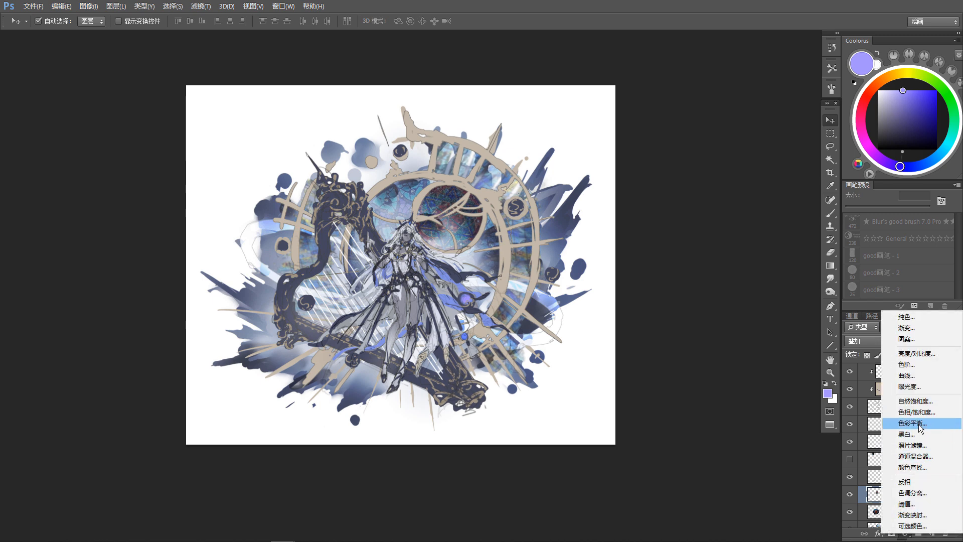
{"action": "left_click", "coordinate": [912, 445]}
{"action": "left_click", "coordinate": [881, 503], "text": "alt"}
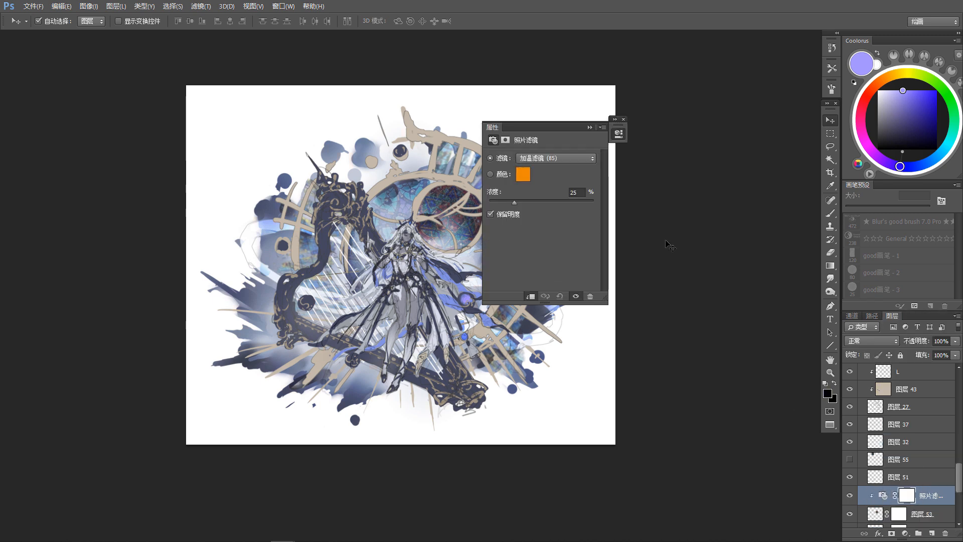
{"action": "left_click_drag", "start_coordinate": [541, 127], "coordinate": [723, 166]}
{"action": "left_click", "coordinate": [737, 196]}
{"action": "left_click", "coordinate": [727, 229]}
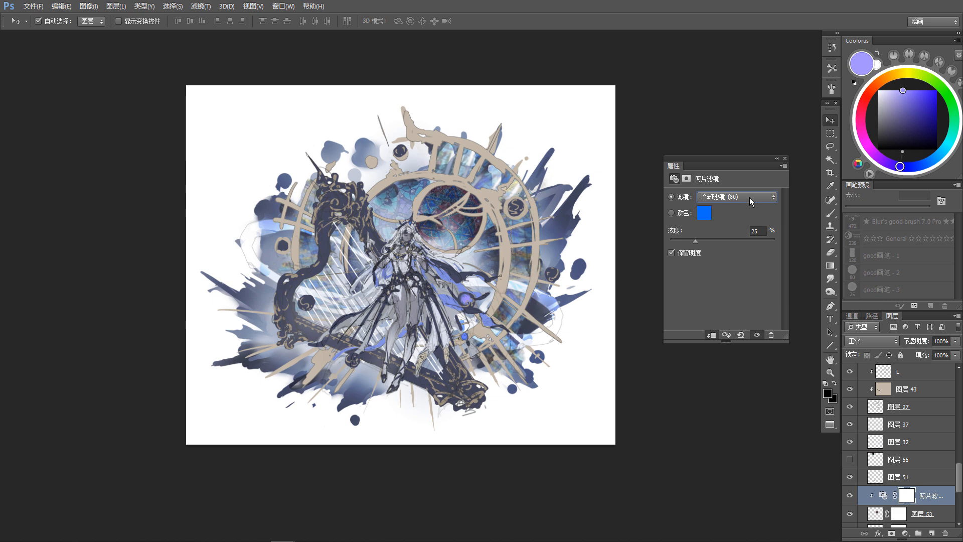
Step: Try other photo filter presets such as Deep Blue and Underwater, return to Cooling Filter (80), and collapse the filter settings
{"action": "left_click", "coordinate": [749, 197]}
{"action": "left_click", "coordinate": [737, 240]}
{"action": "left_click", "coordinate": [752, 197]}
{"action": "left_click", "coordinate": [738, 256]}
{"action": "left_click", "coordinate": [750, 196]}
{"action": "left_click", "coordinate": [733, 362]}
{"action": "left_click", "coordinate": [754, 198]}
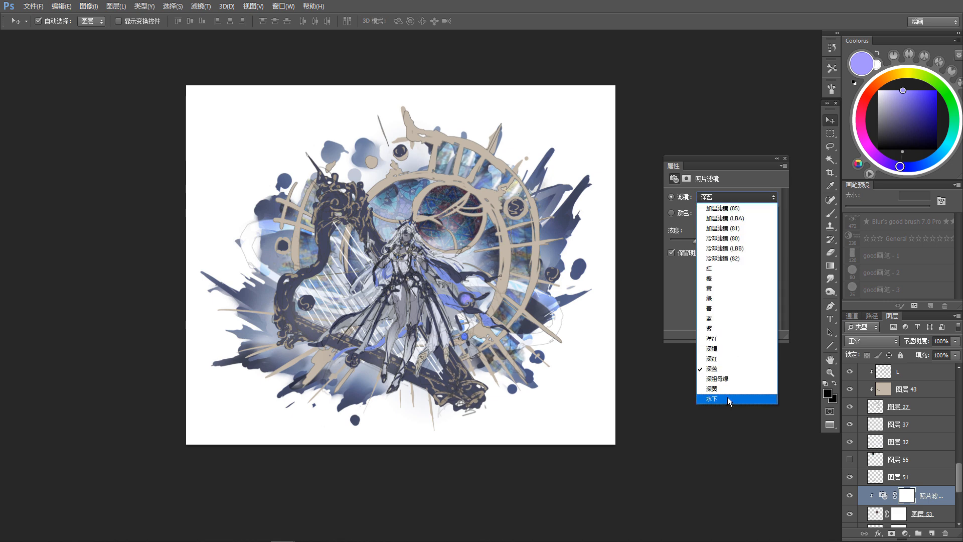
{"action": "left_click", "coordinate": [727, 396]}
{"action": "left_click", "coordinate": [743, 197]}
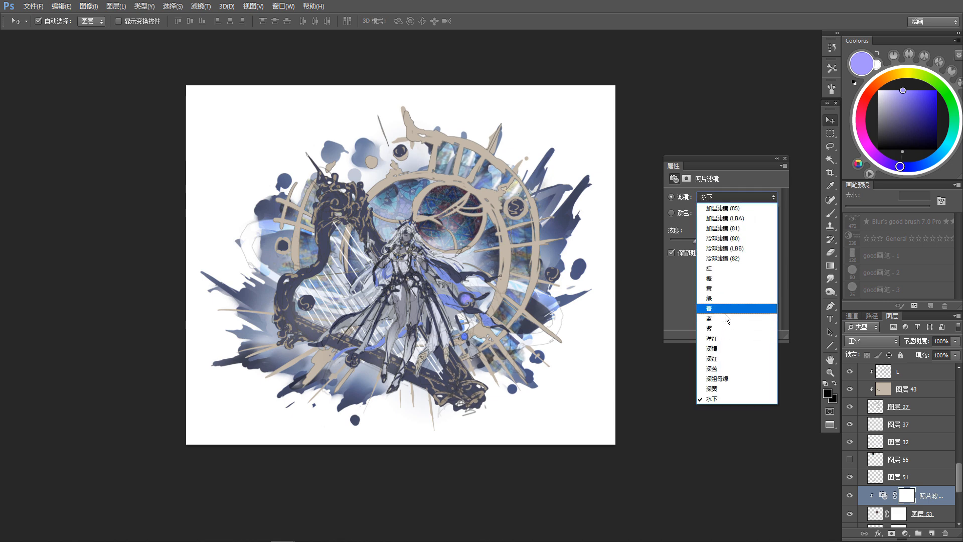
{"action": "left_click", "coordinate": [726, 317]}
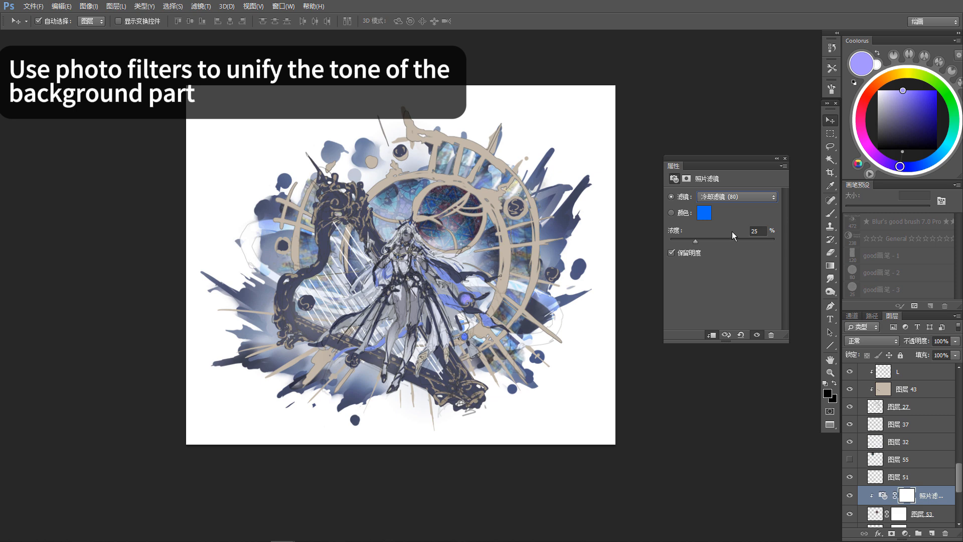
{"action": "left_click", "coordinate": [776, 158]}
{"action": "key", "text": "d"}
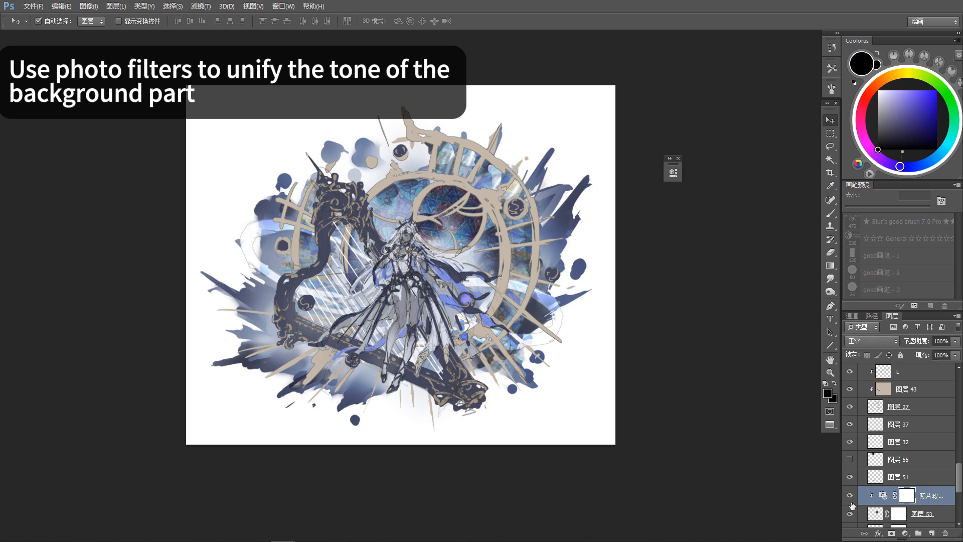
Step: Adjust layer 53's hue to -21 and saturation to -17
{"action": "scroll", "coordinate": [952, 492], "scroll_direction": "down", "scroll_amount": 2}
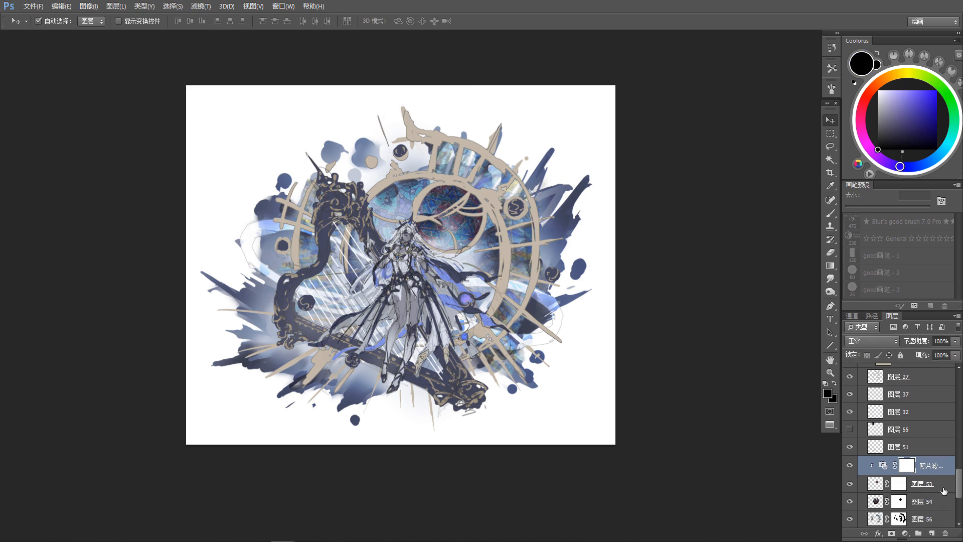
{"action": "left_click", "coordinate": [878, 491]}
{"action": "key", "text": "ctrl+u"}
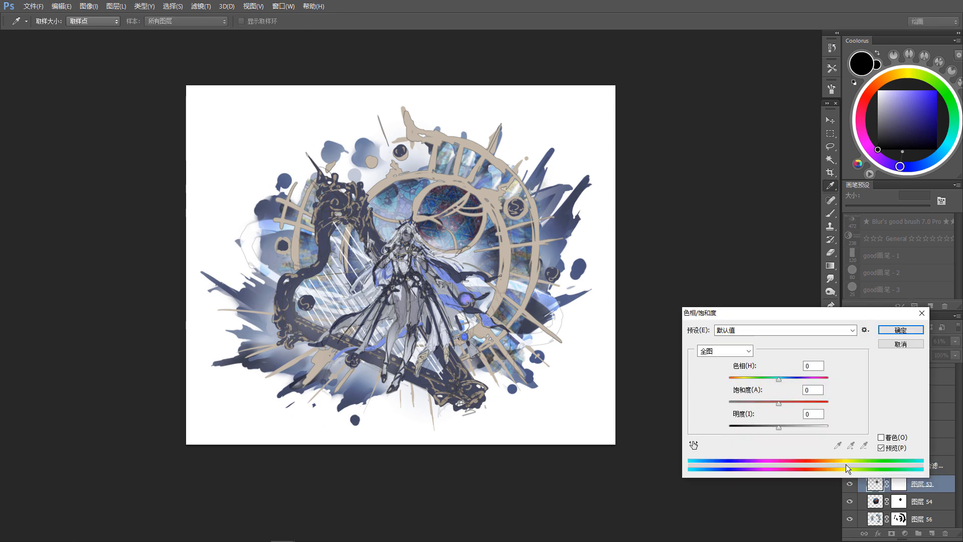
{"action": "mouse_move", "coordinate": [778, 402]}
{"action": "left_mouse_down"}
{"action": "mouse_move", "coordinate": [770, 403]}
{"action": "mouse_move", "coordinate": [773, 387]}
{"action": "left_mouse_up"}
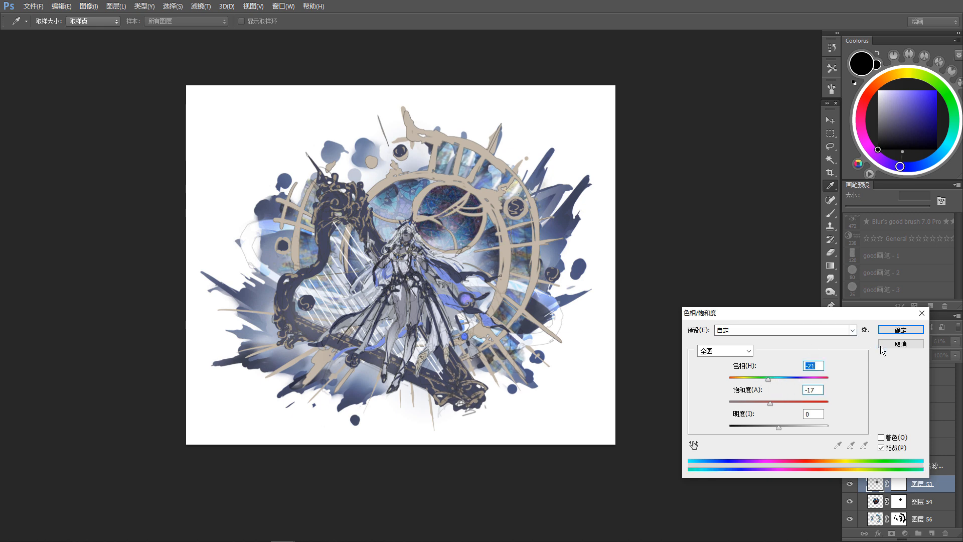
{"action": "left_click", "coordinate": [898, 330]}
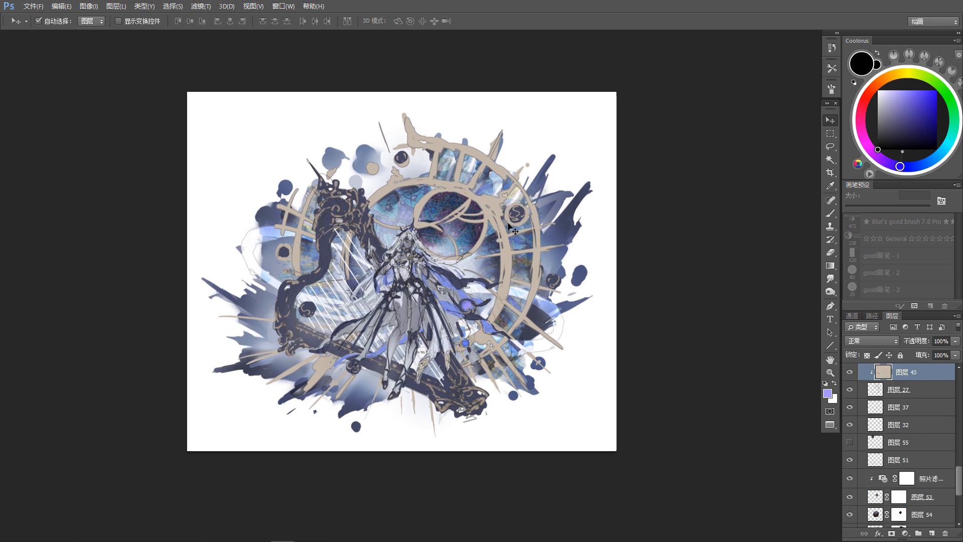
Step: Raise the saturation of the beige ring colour on layer 43 to +20
{"action": "key", "text": "ctrl+u"}
{"action": "left_click_drag", "start_coordinate": [779, 401], "coordinate": [784, 404]}
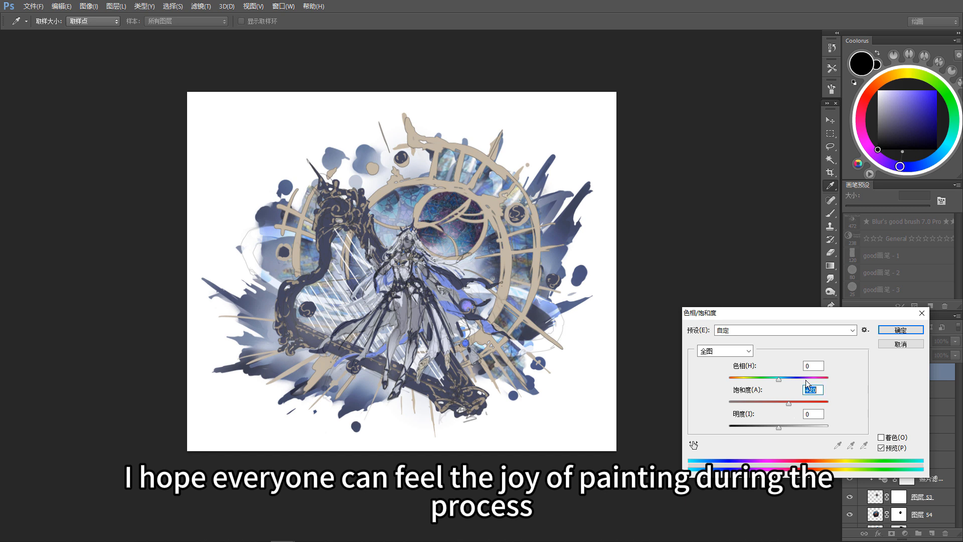
{"action": "left_click", "coordinate": [899, 330]}
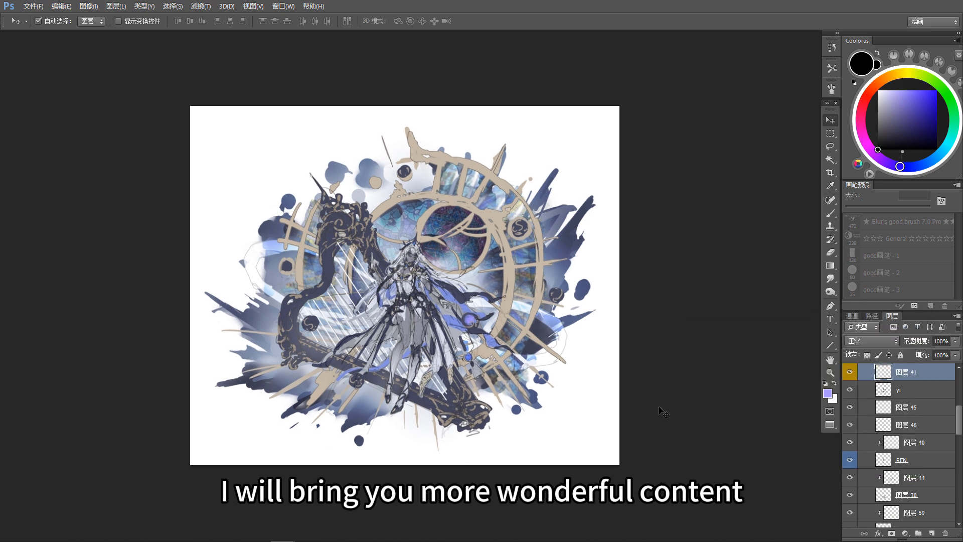